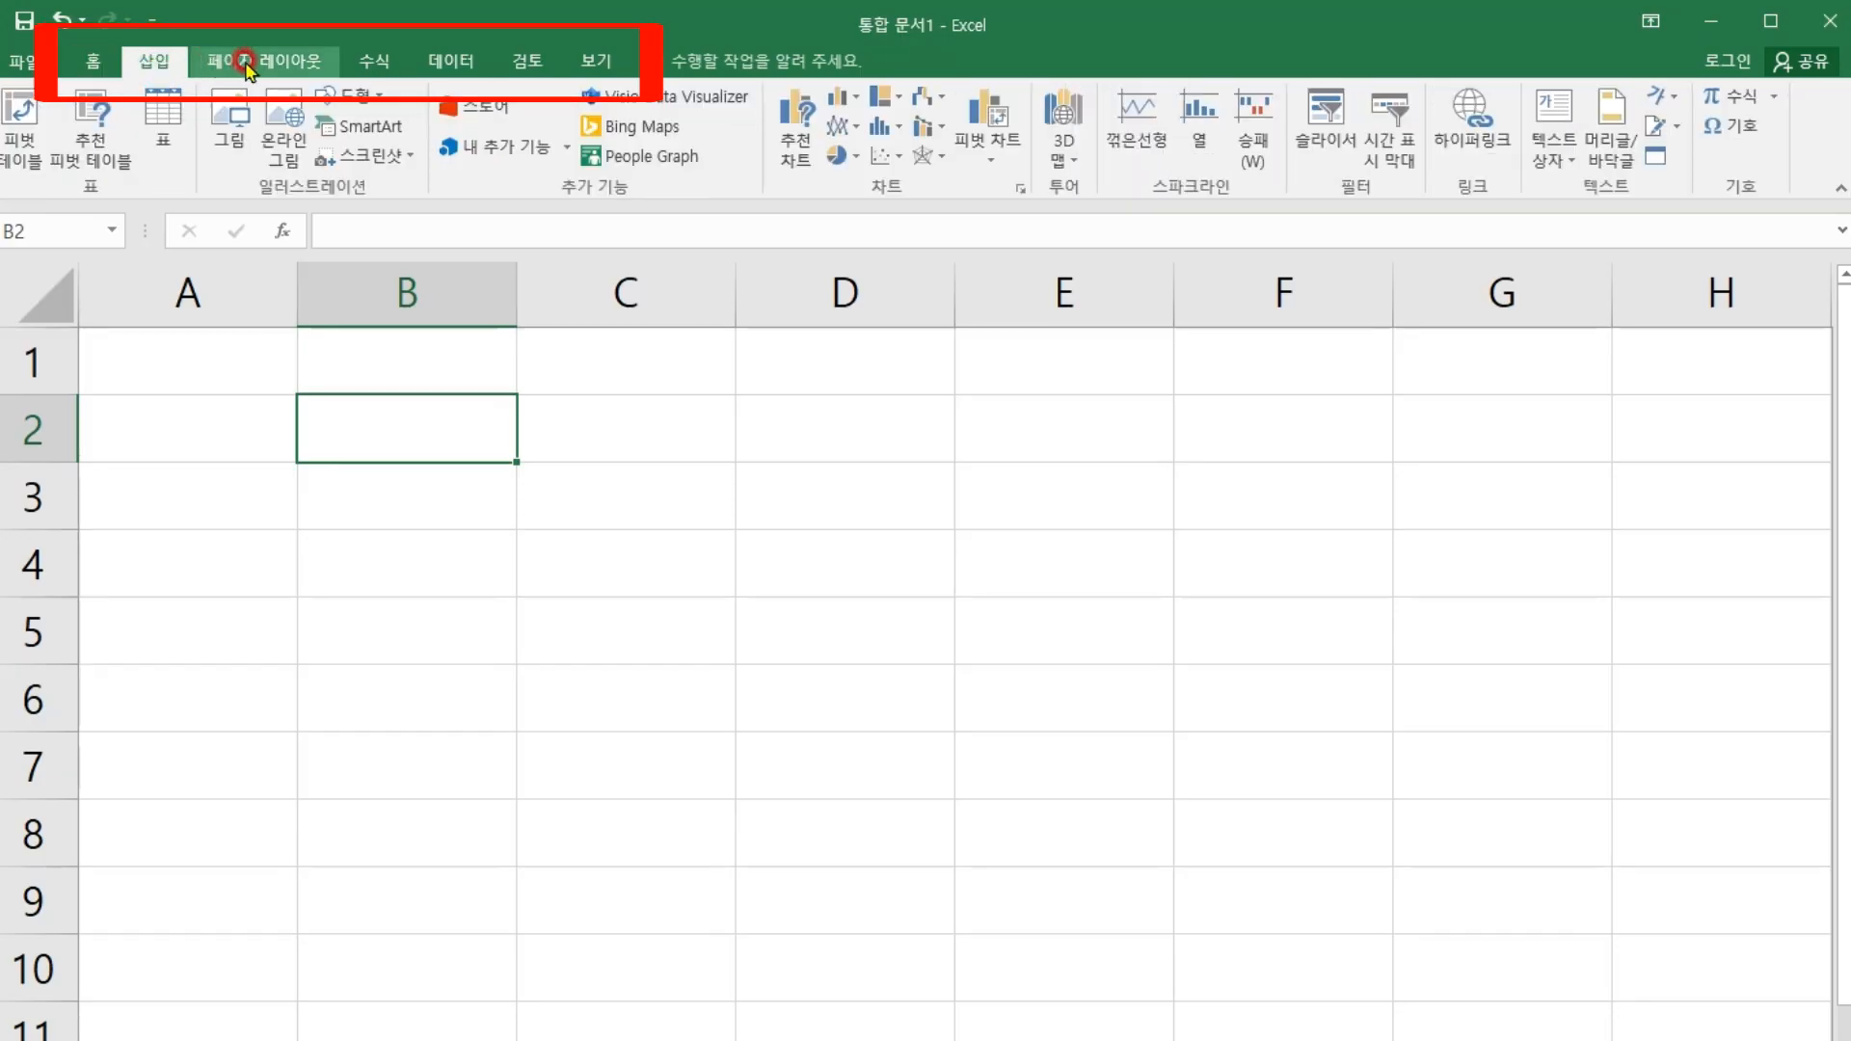
Look through the page layout, formulas, data, review and view command sets, ending on the home commands
left_click(267, 62)
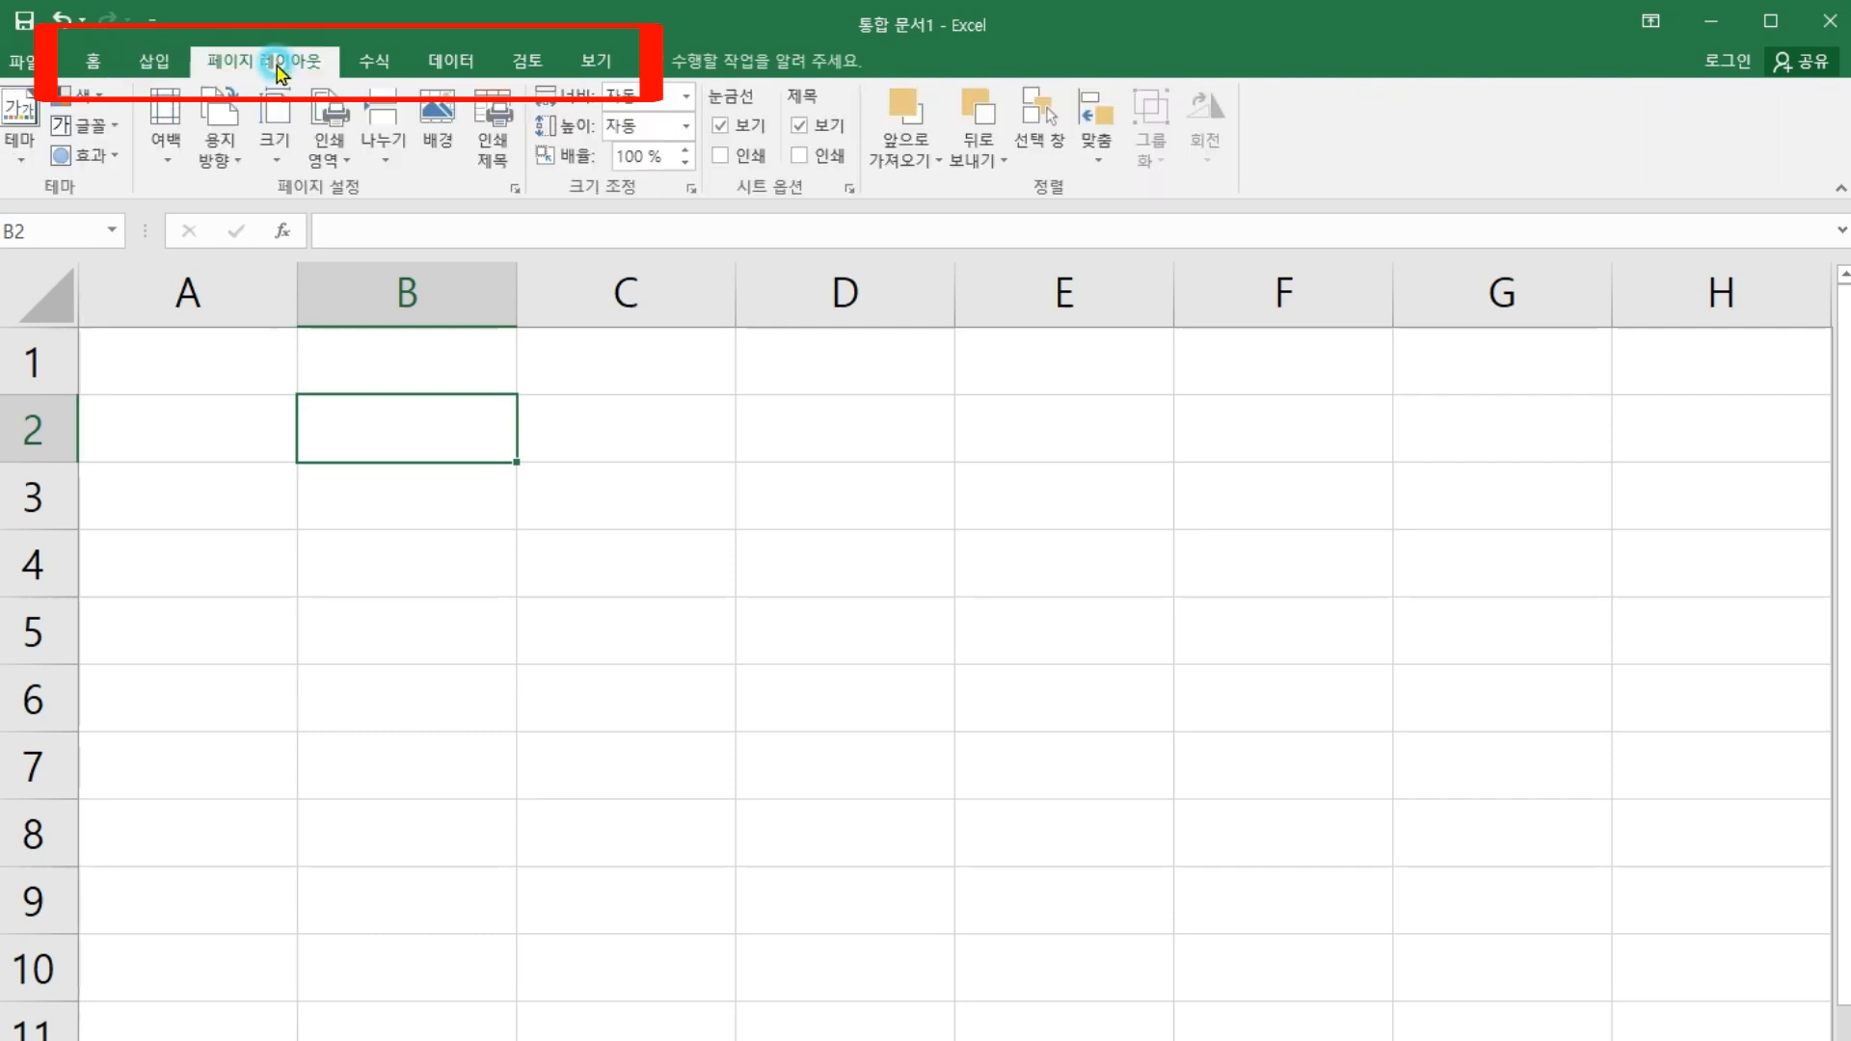
left_click(374, 68)
left_click(461, 61)
left_click(527, 61)
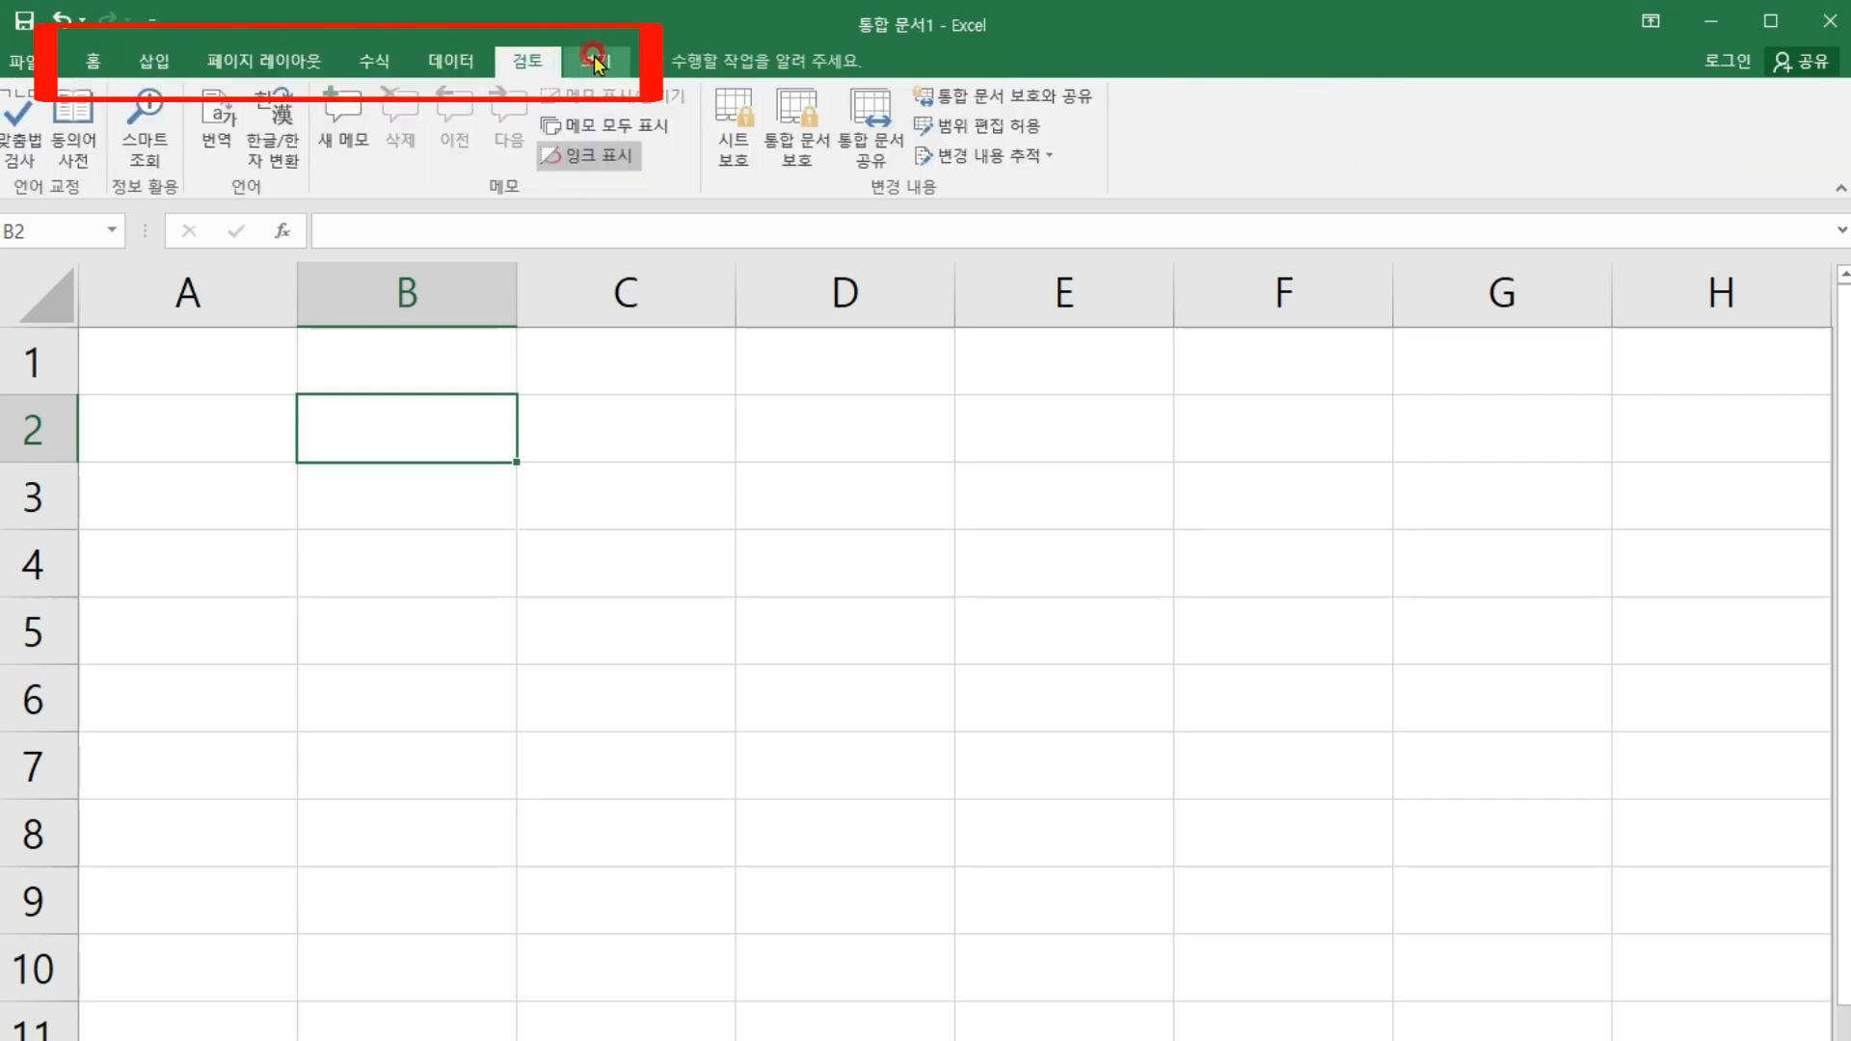
left_click(594, 60)
left_click(92, 65)
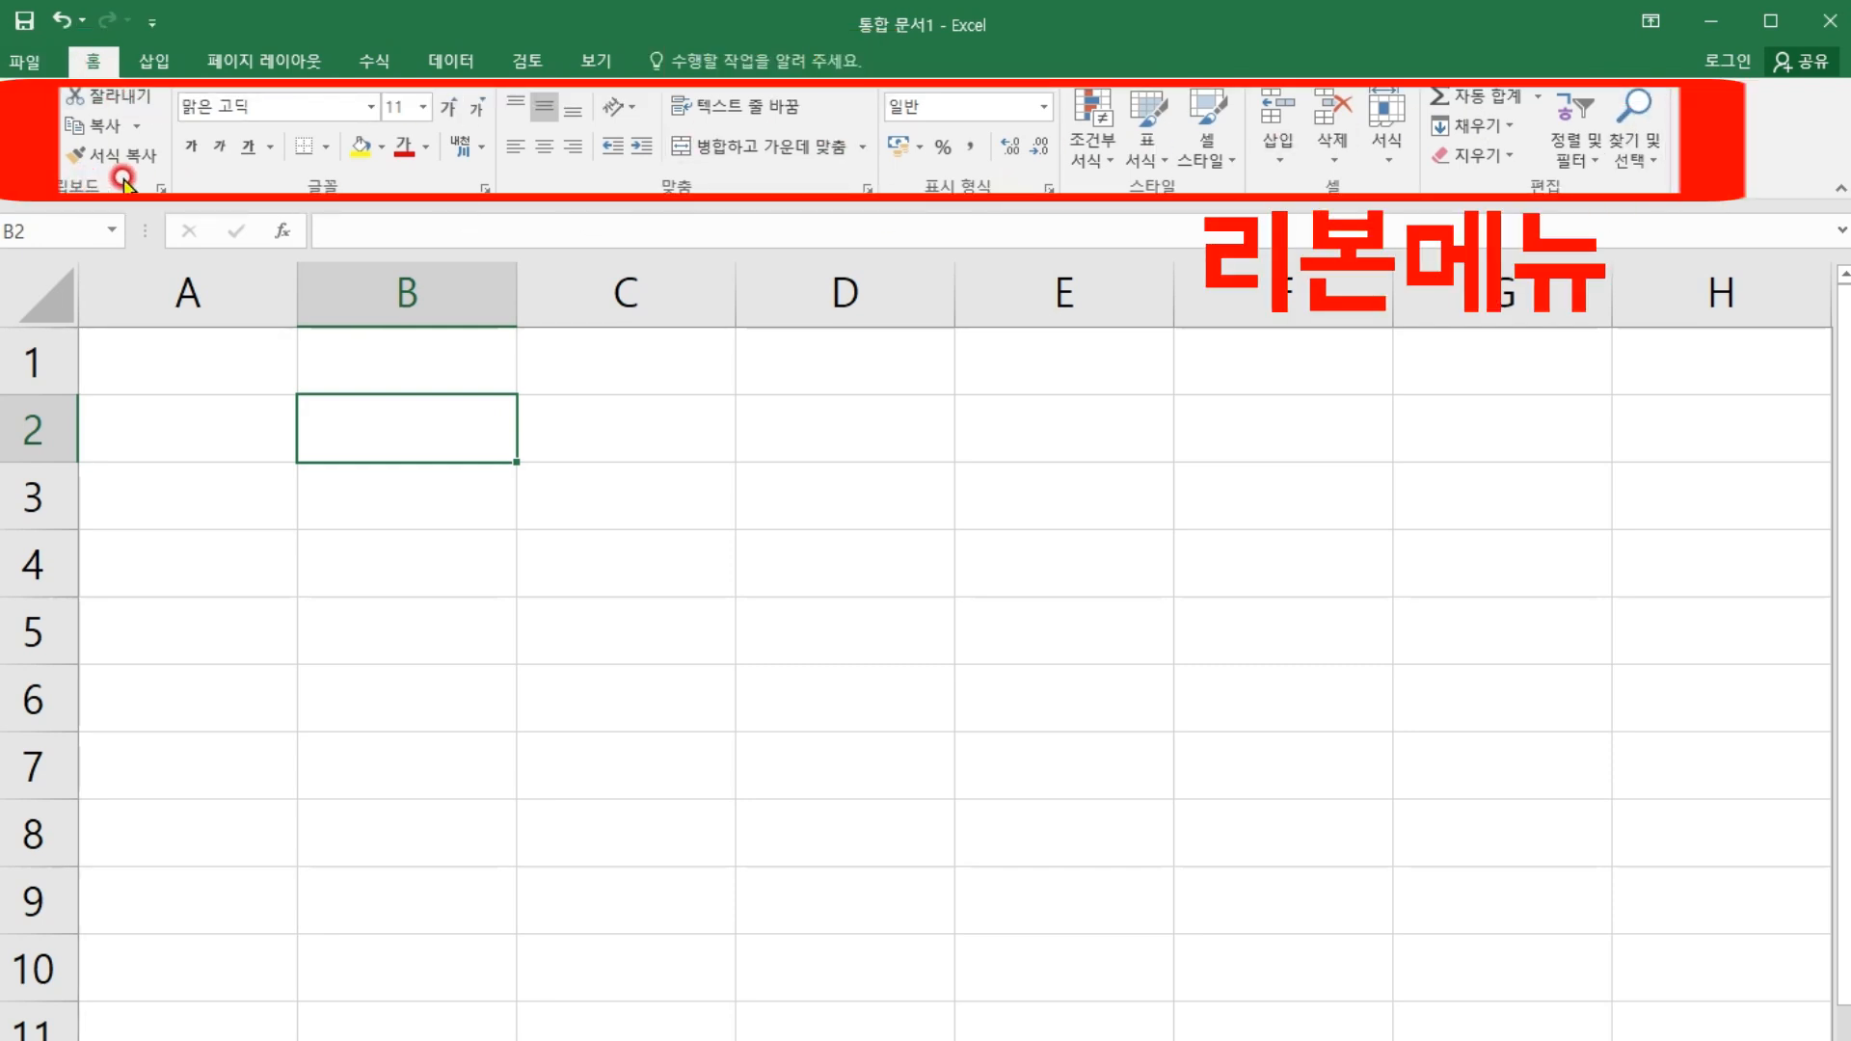
Examine how the addresses of cells E3 and G1 are displayed and where cell content is edited
left_click(29, 232)
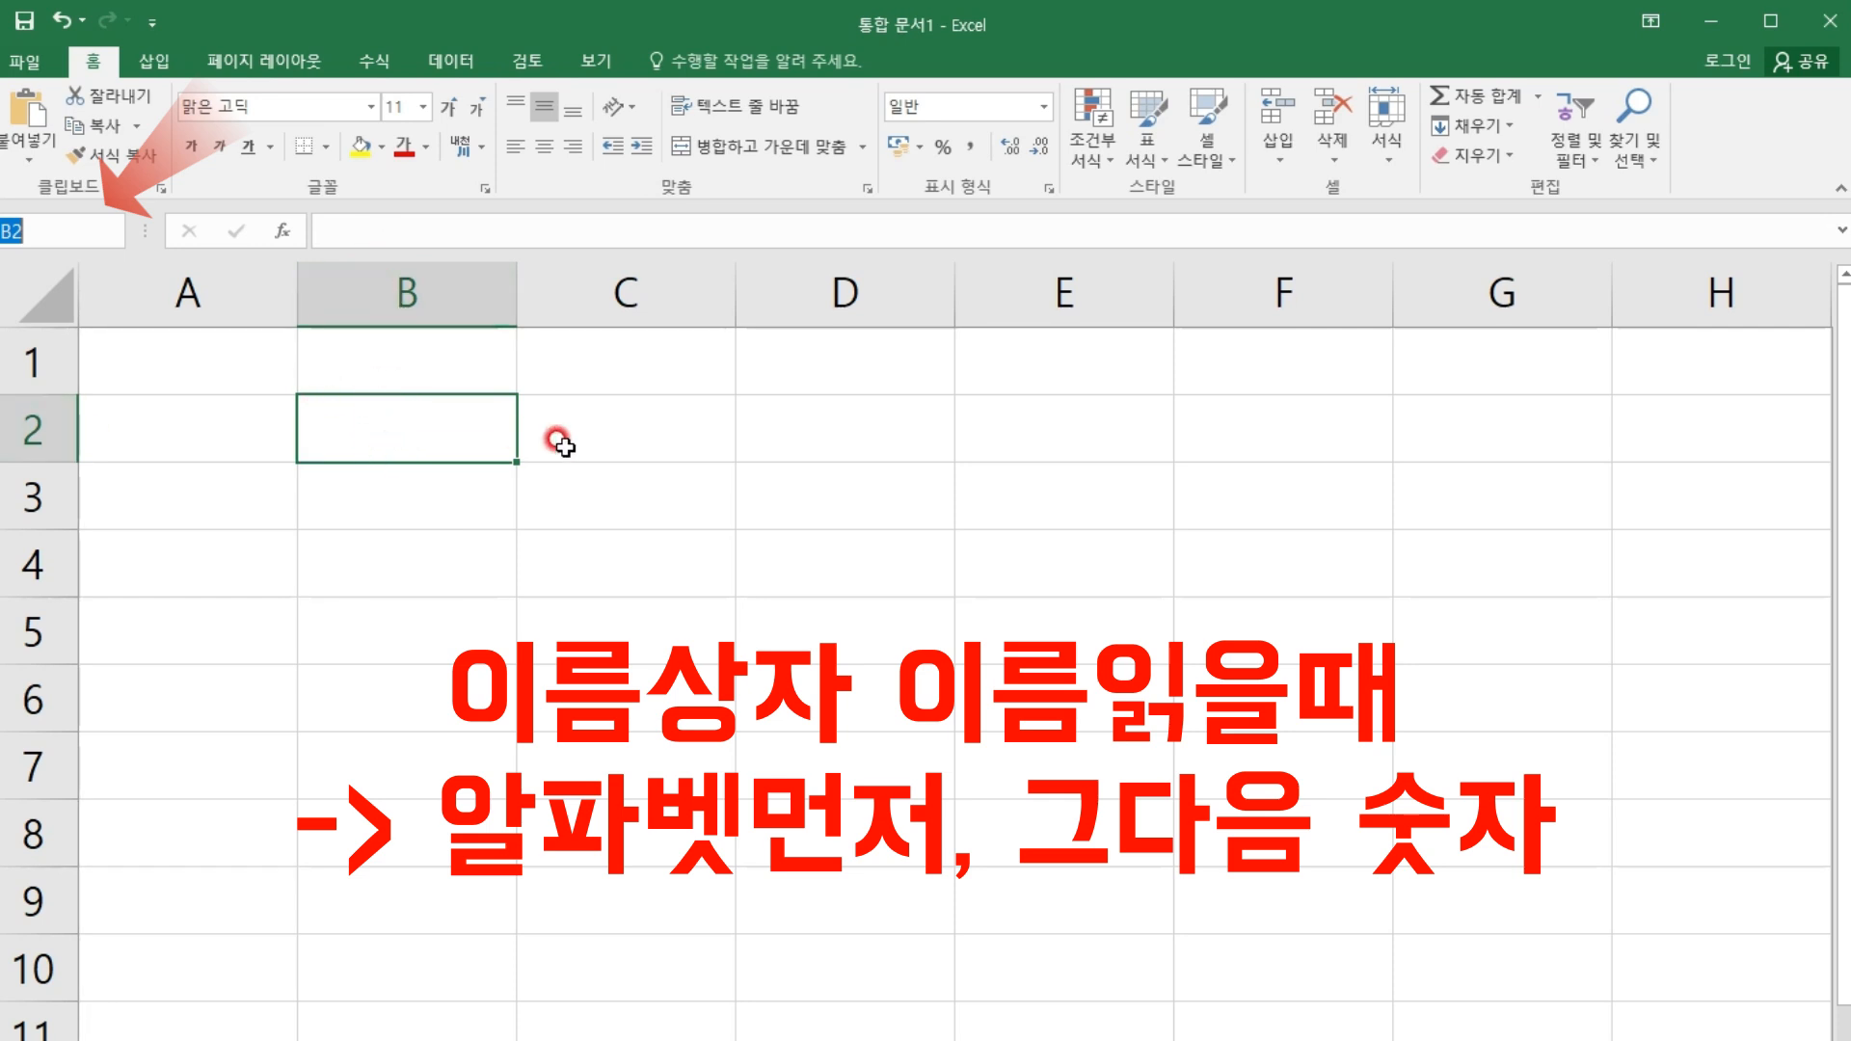
left_click(1085, 489)
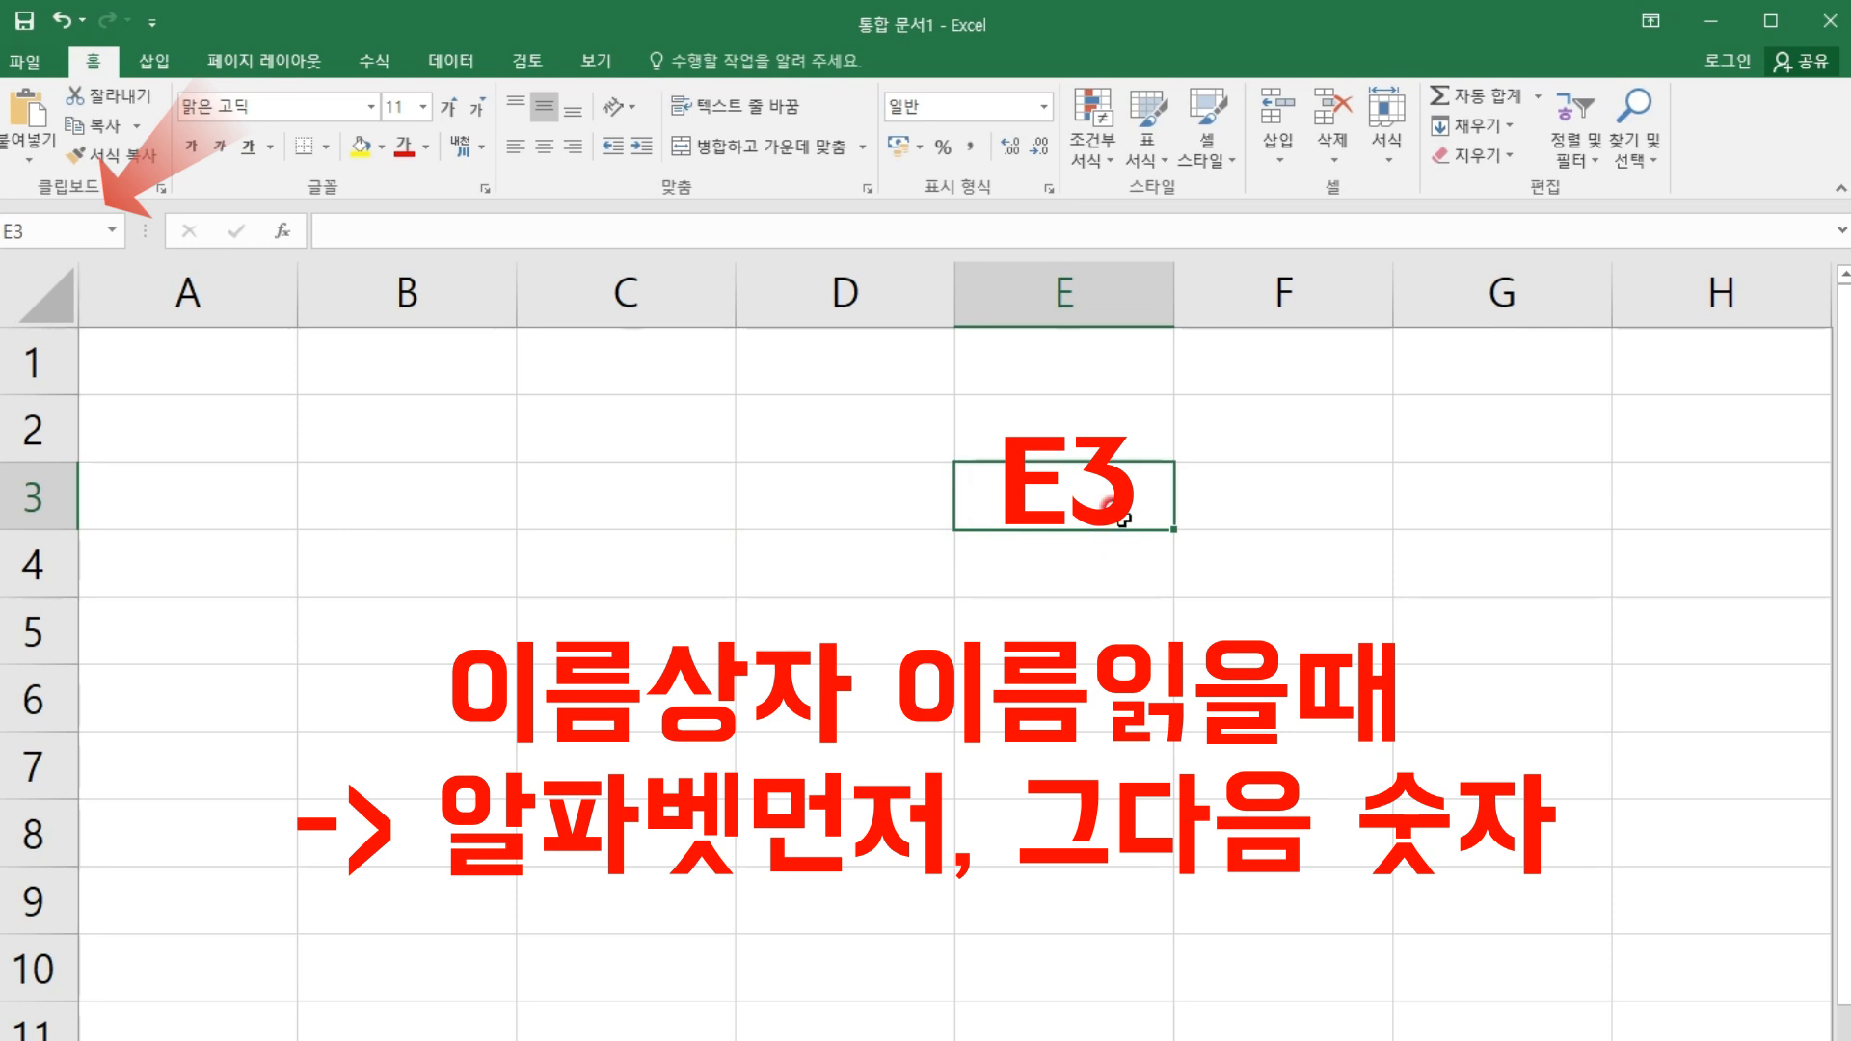
left_click(1497, 356)
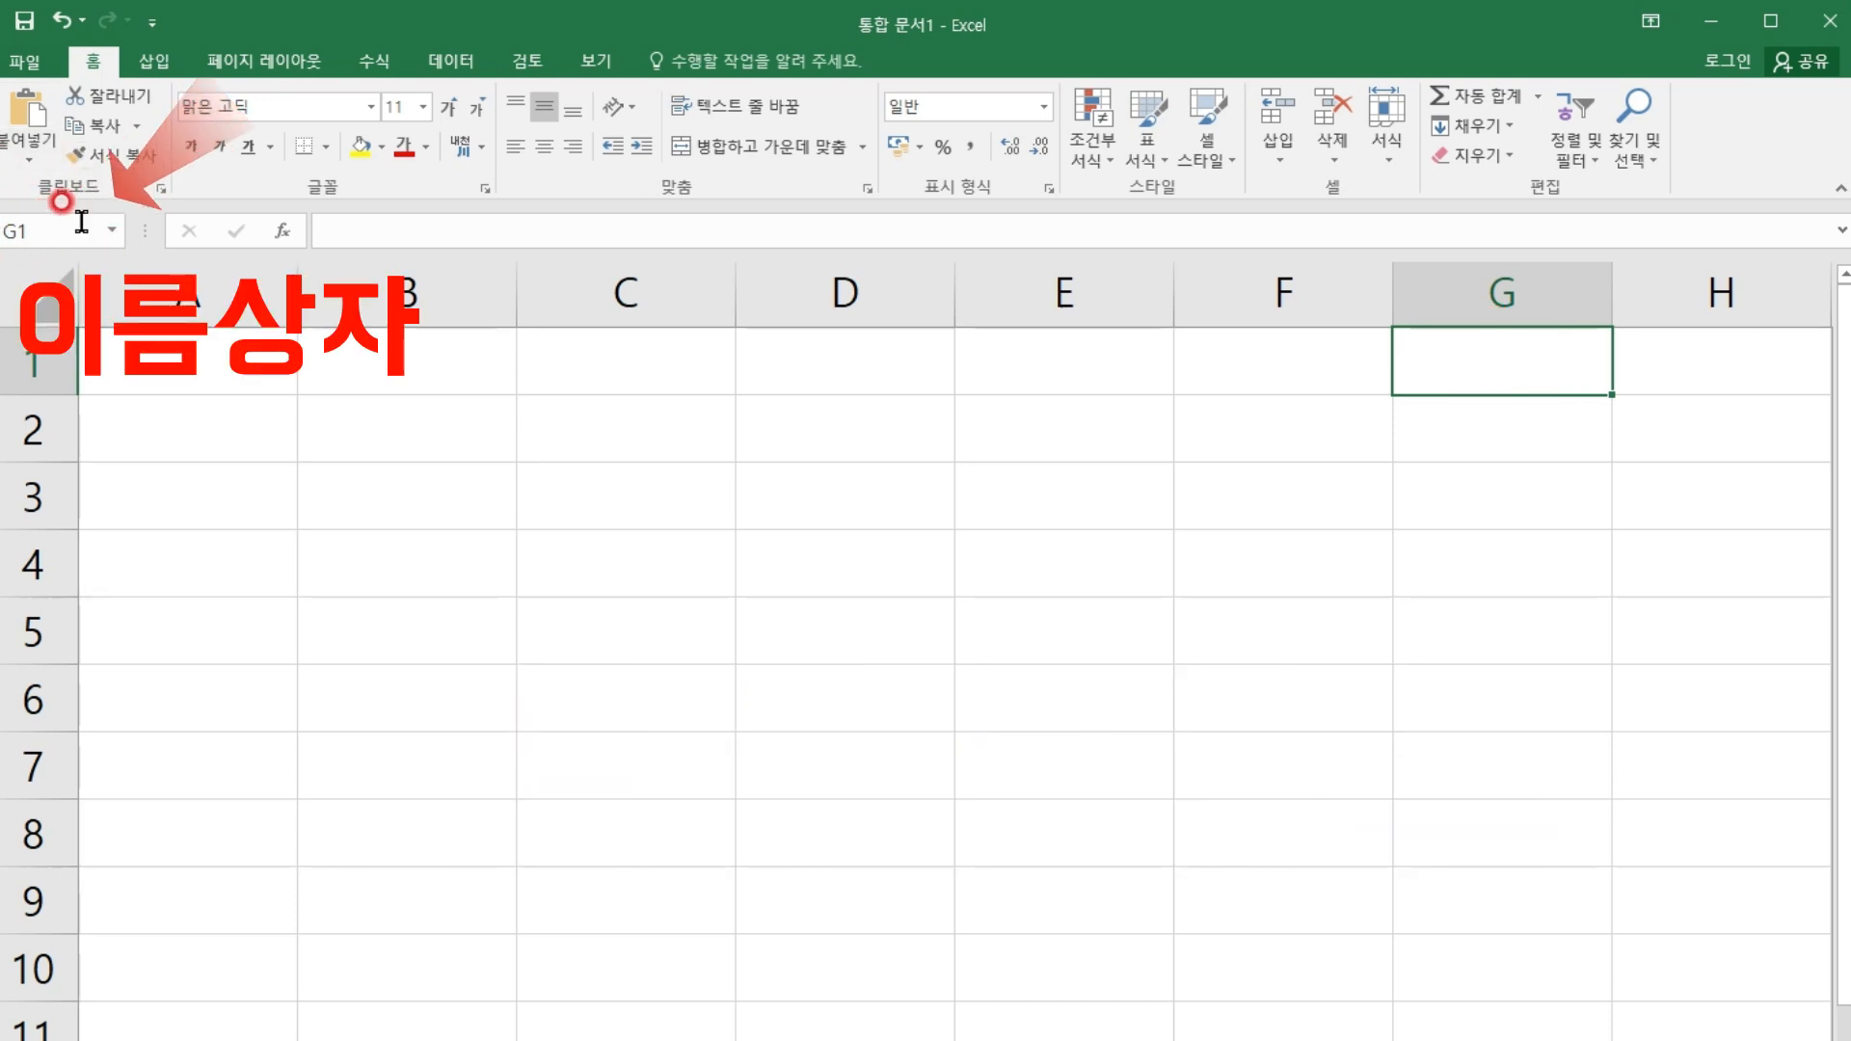
left_click(341, 231)
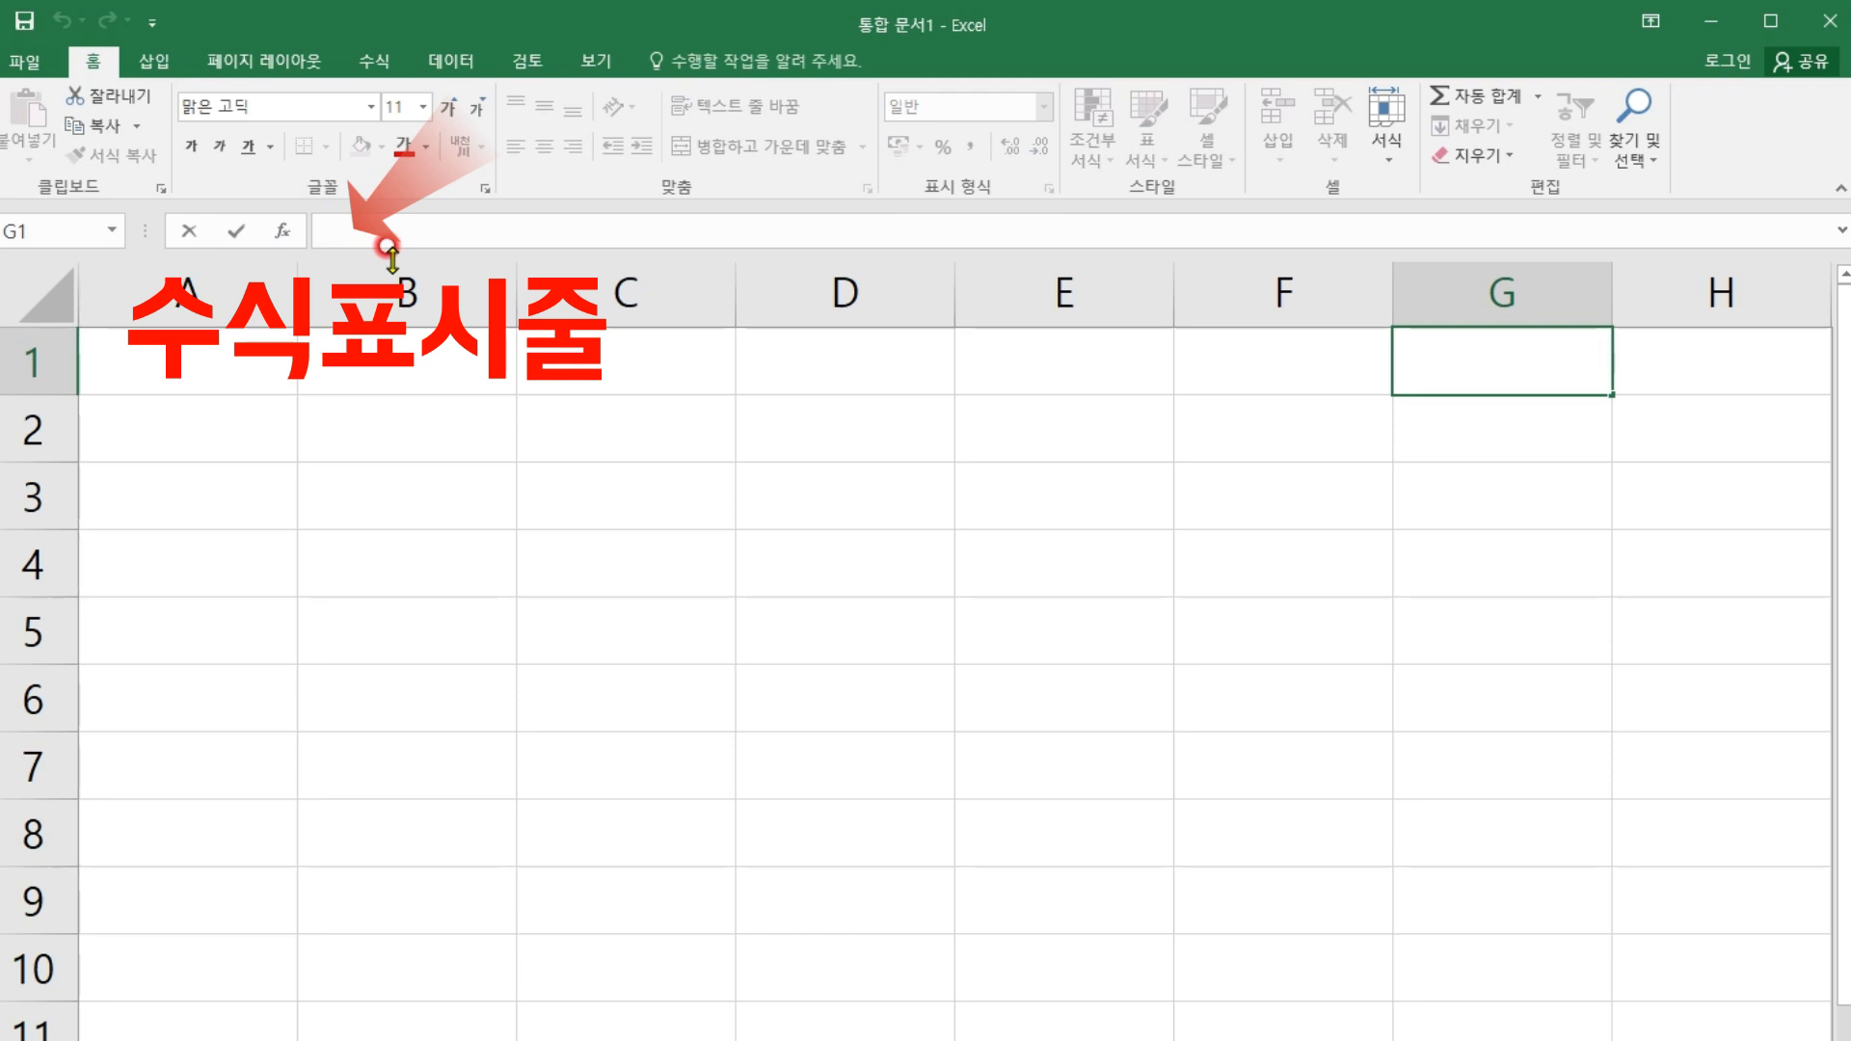
left_click(144, 424)
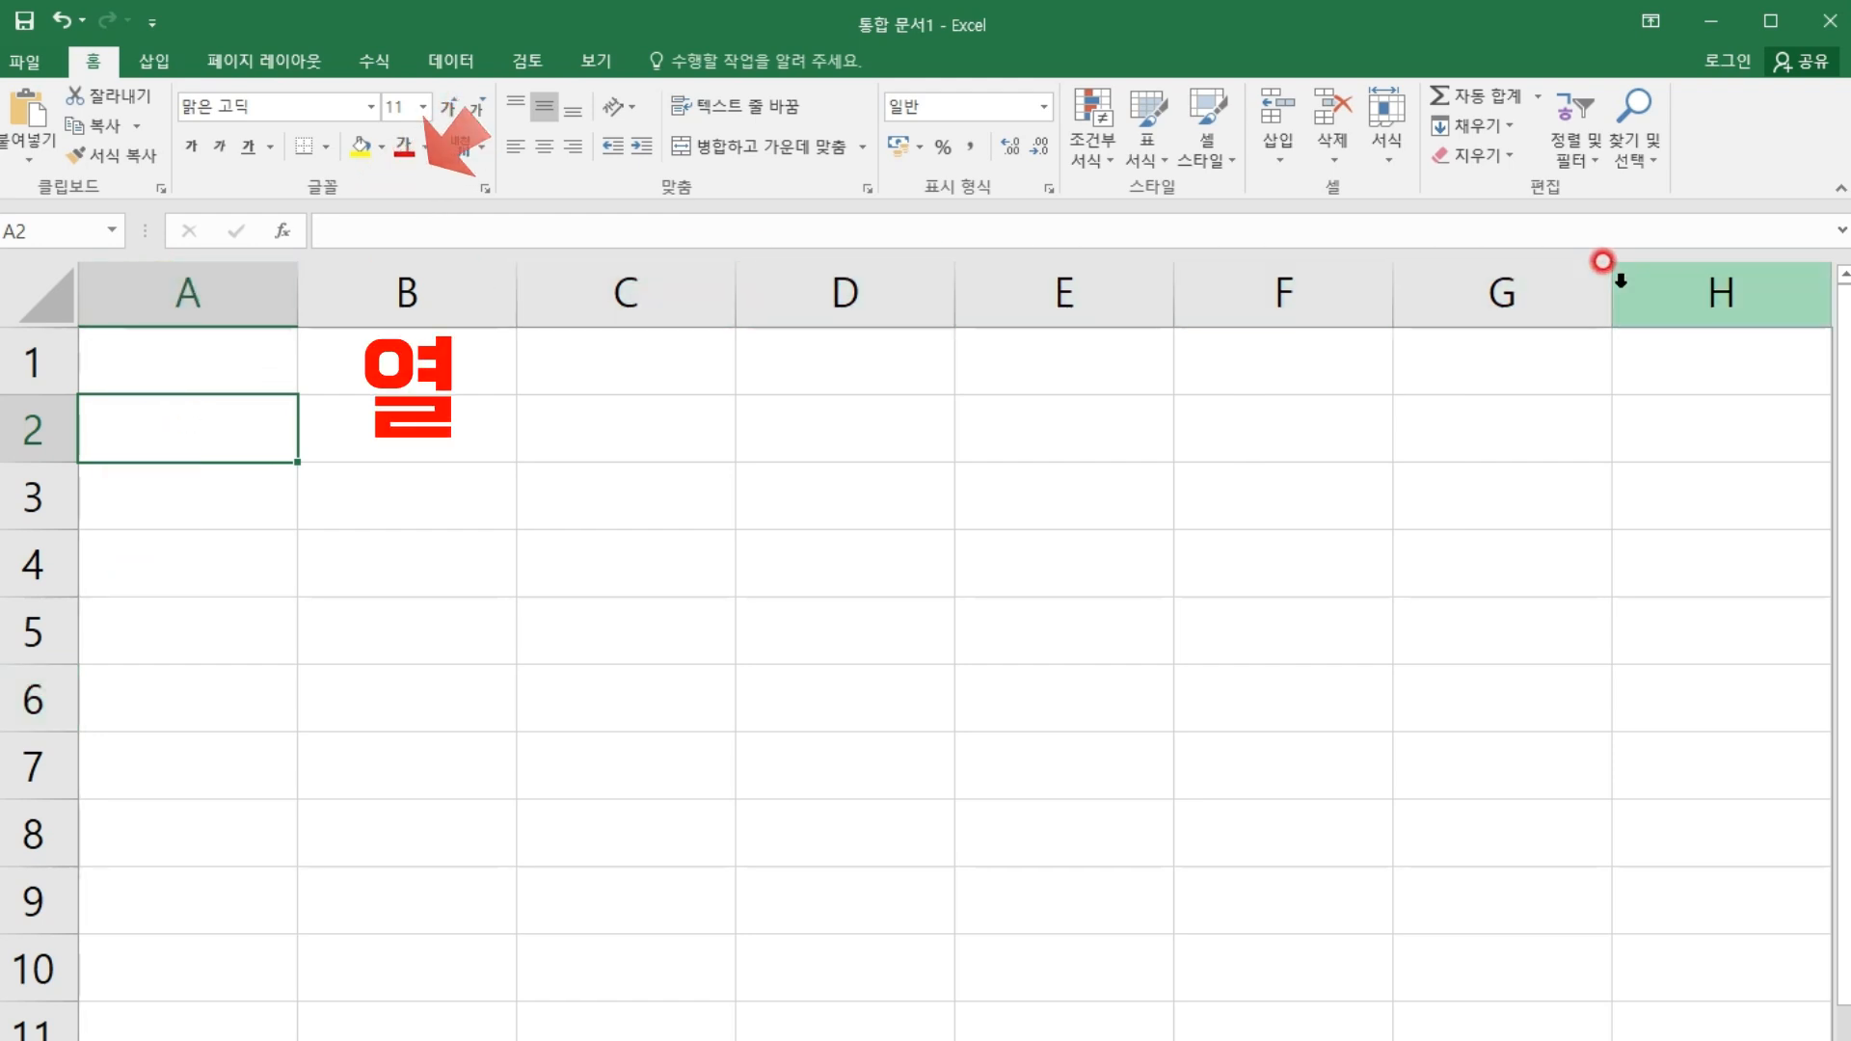
left_click(415, 493)
left_click(647, 515)
left_click(330, 480)
left_click(356, 568)
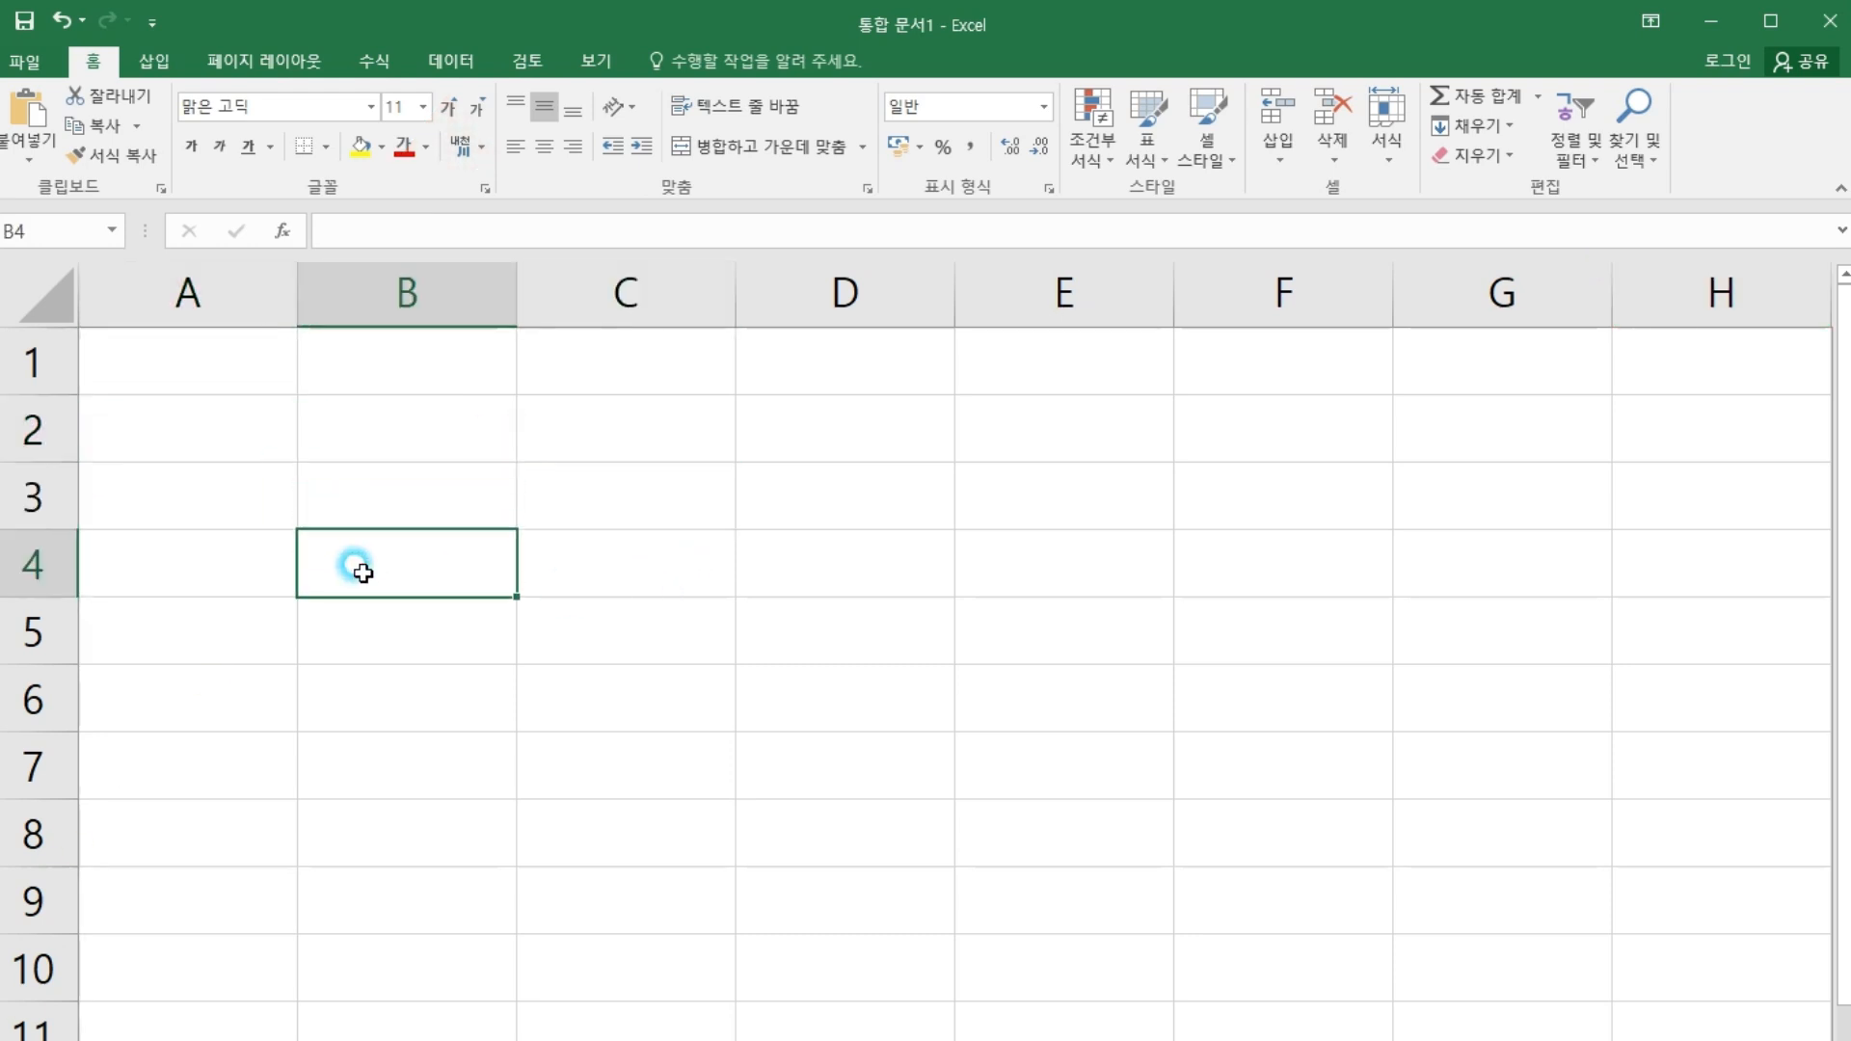
left_click(611, 550)
left_click(871, 499)
left_click(846, 578)
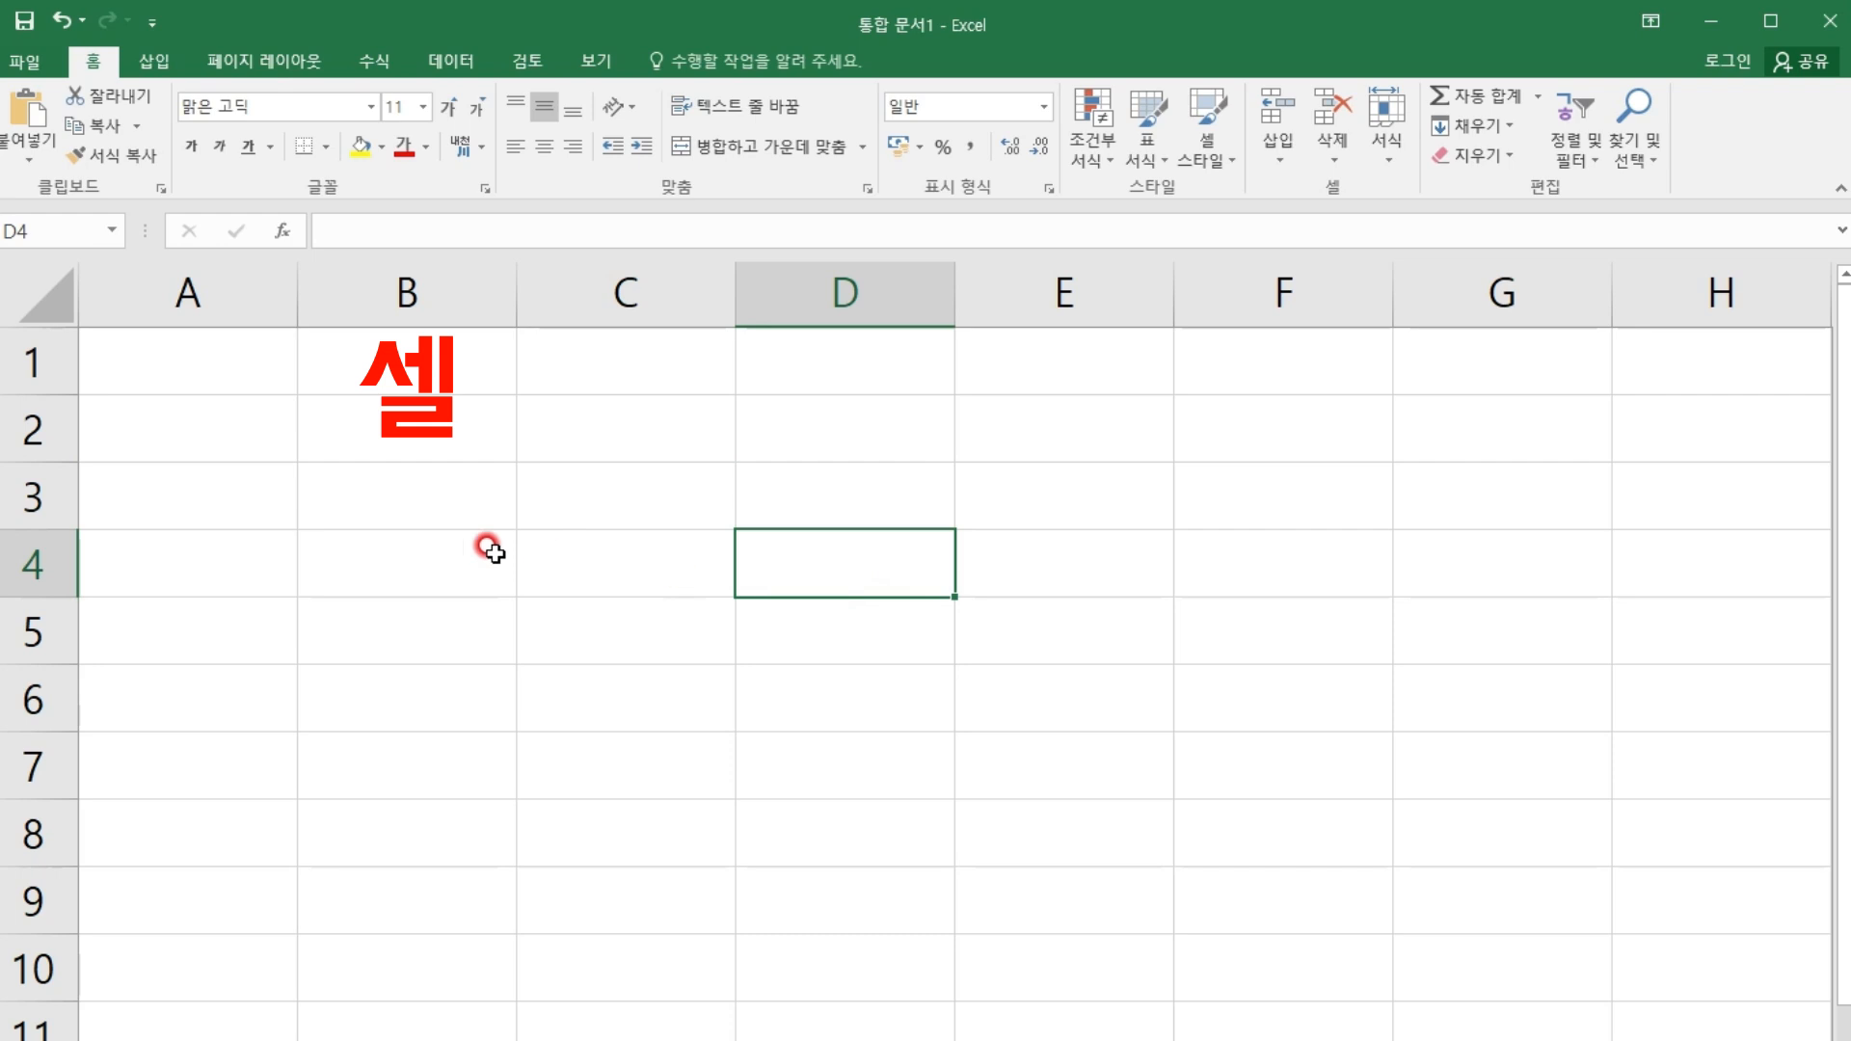
left_click(488, 546)
left_click(587, 557)
left_click(755, 552)
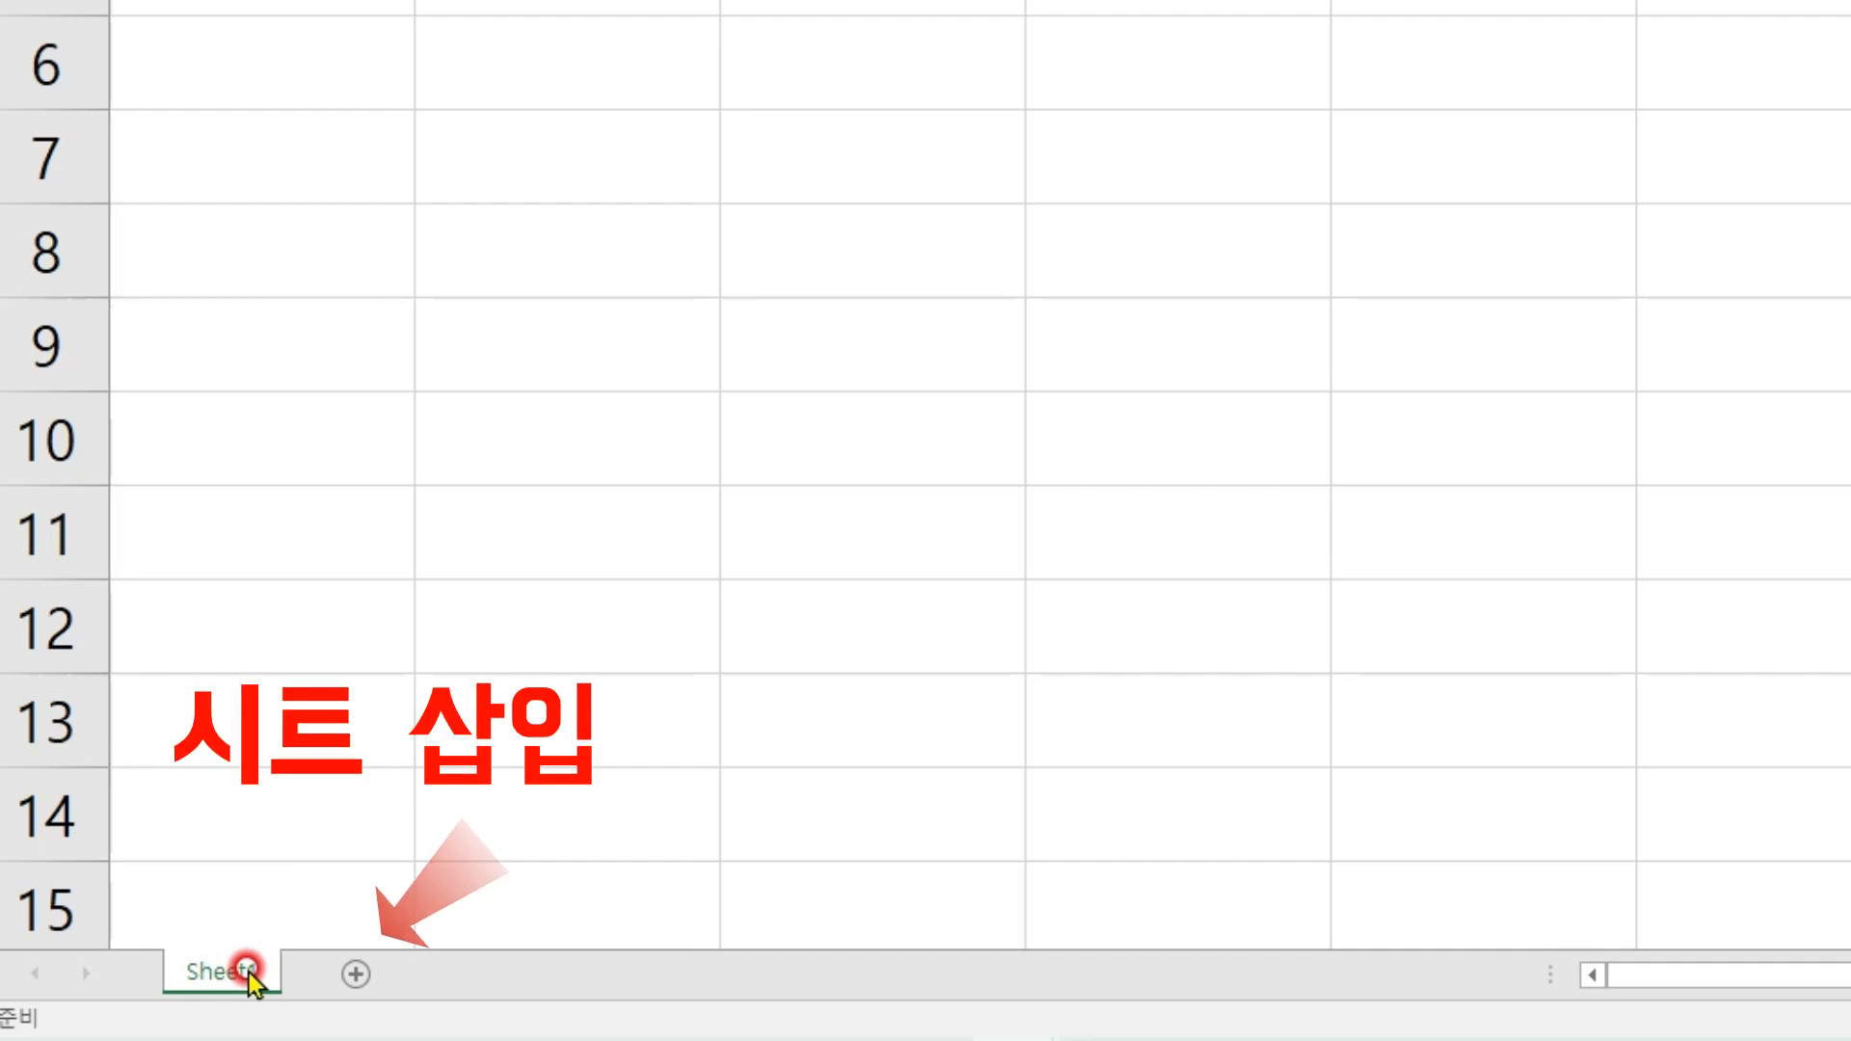
Add two new worksheets to the workbook and return to Sheet1
left_click(349, 976)
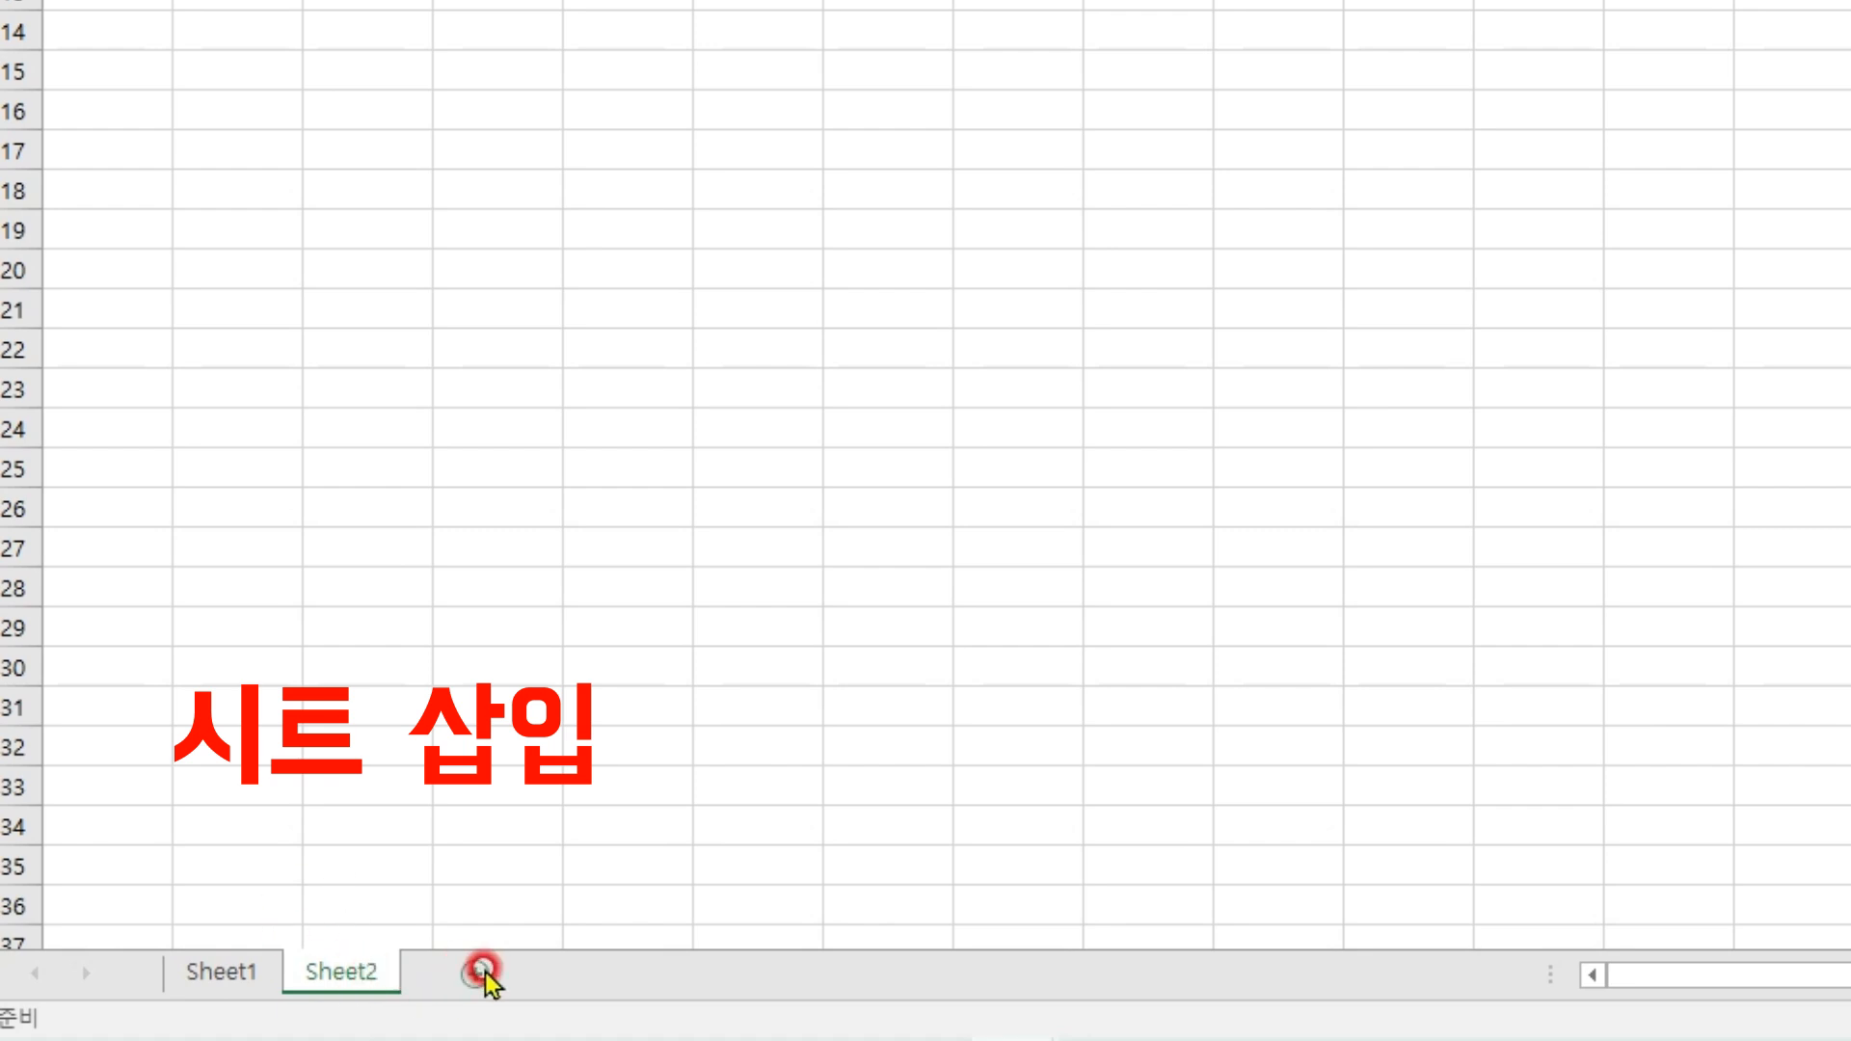
left_click(481, 971)
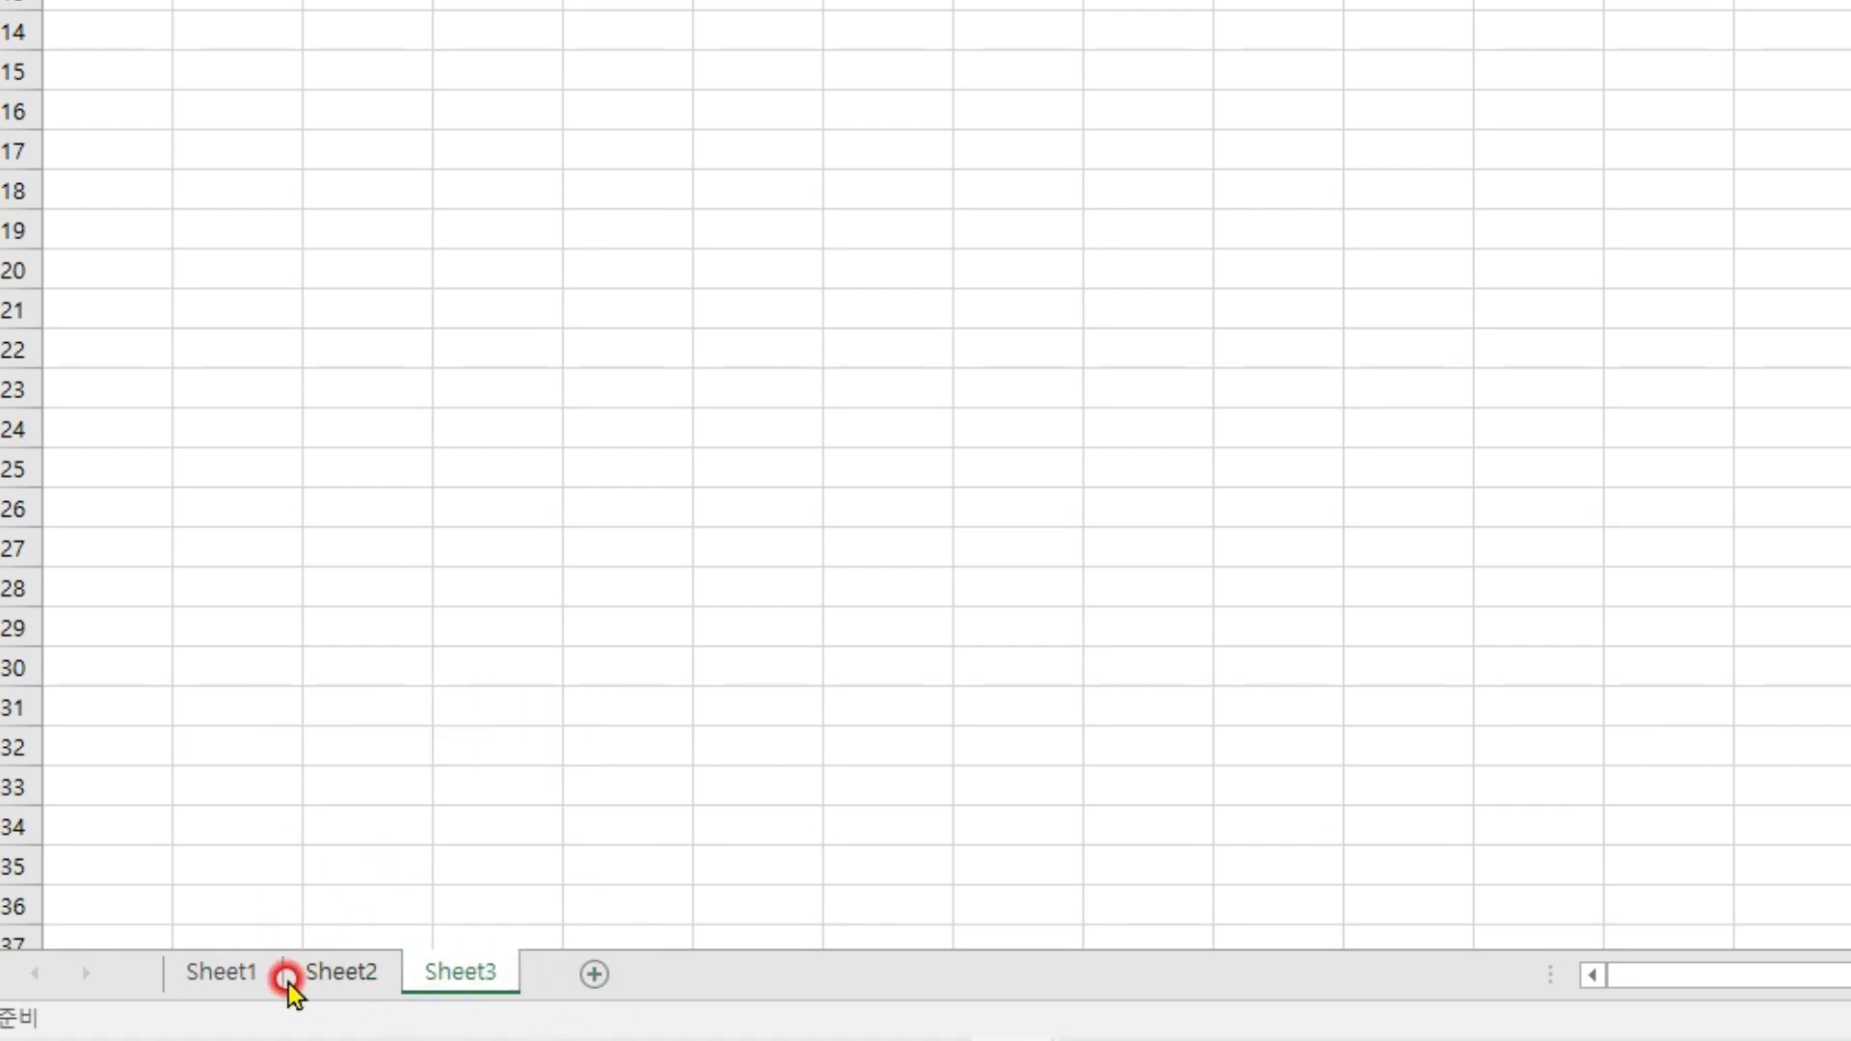
left_click(208, 969)
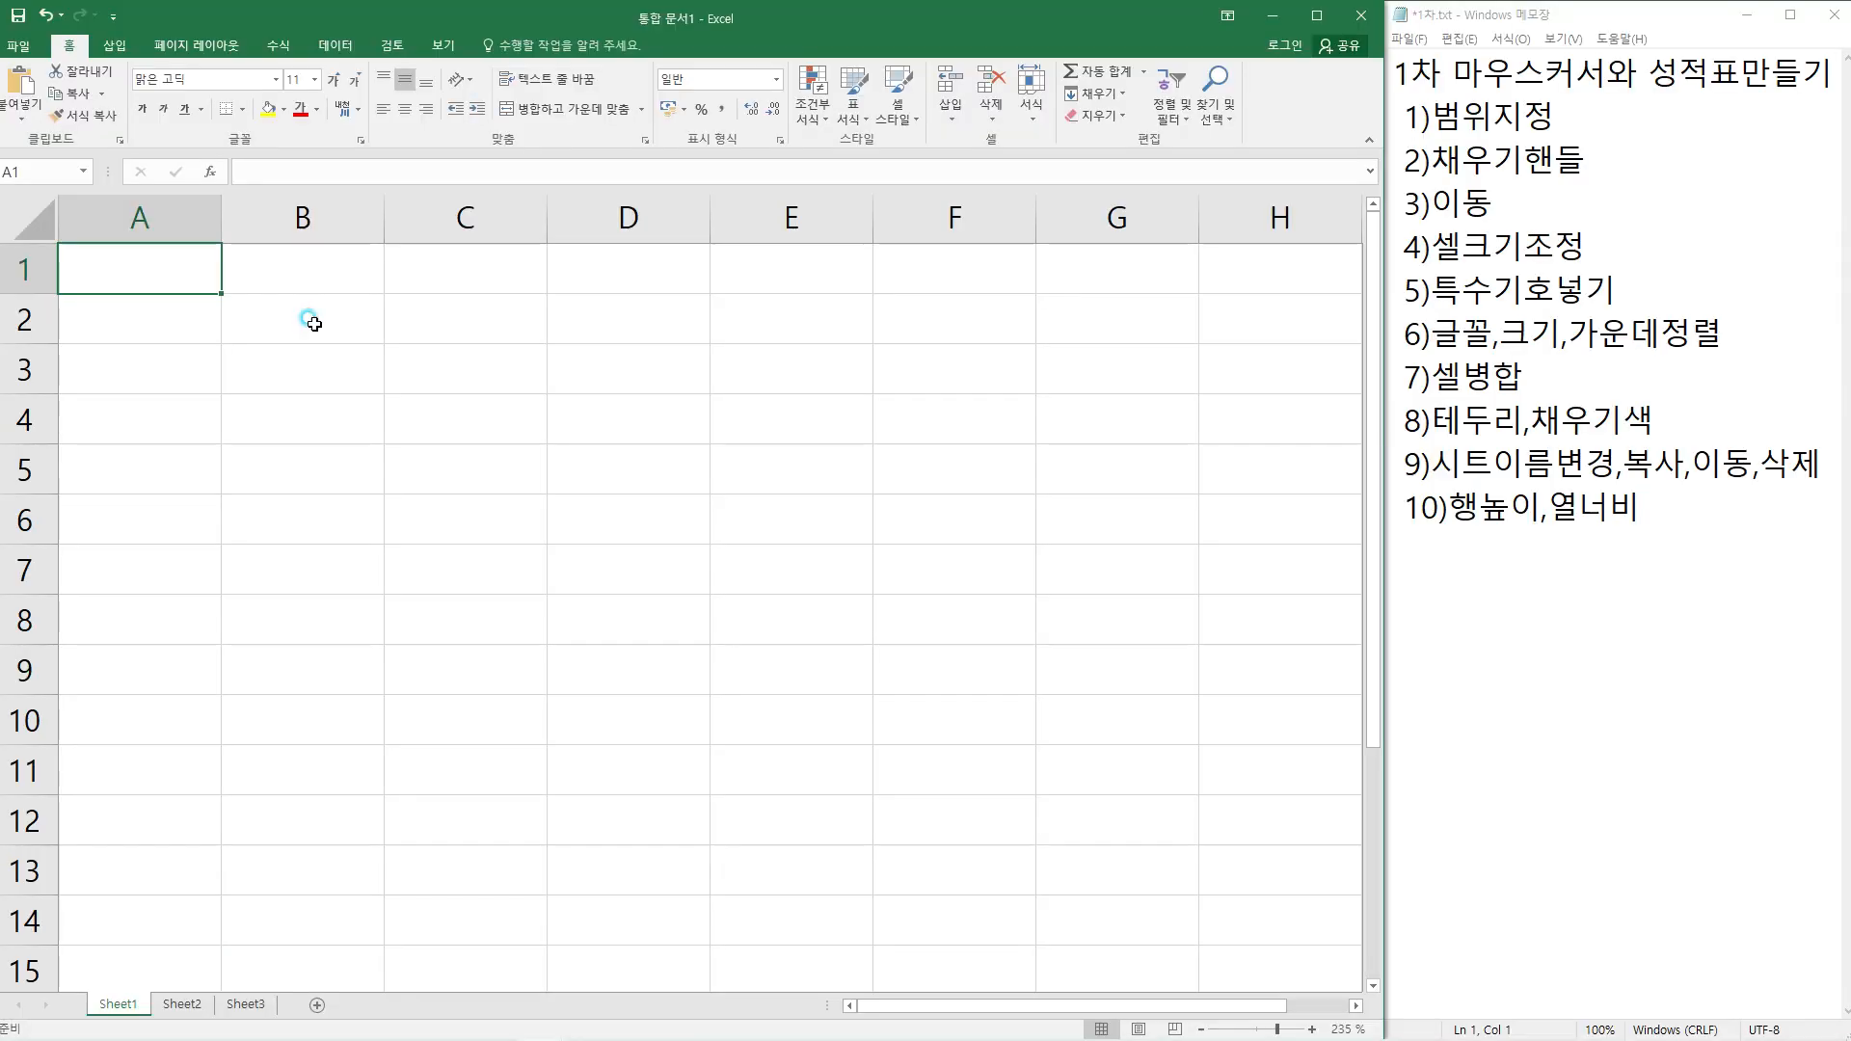
Highlight the title line and the 1)범위지정 item in the Notepad outline, and return to cell B2 of the worksheet
left_click(314, 319)
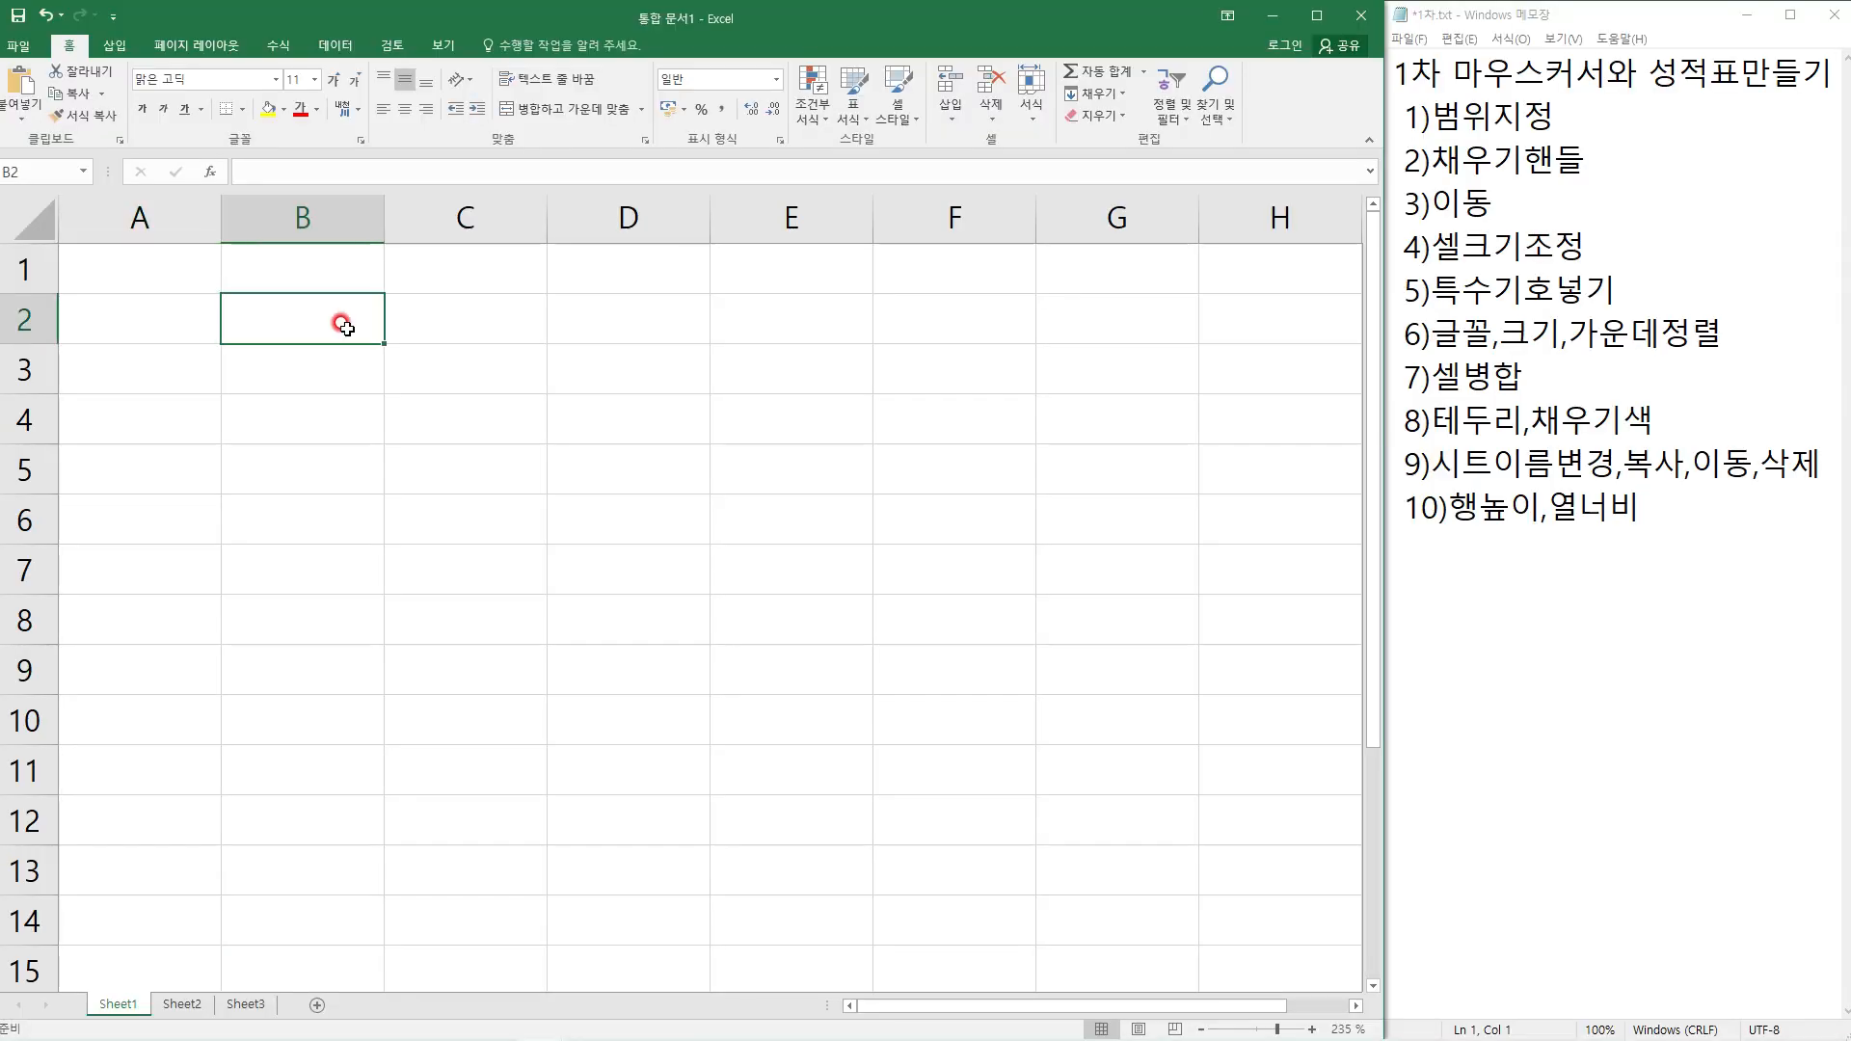
left_click_drag(1395, 72, 1831, 78)
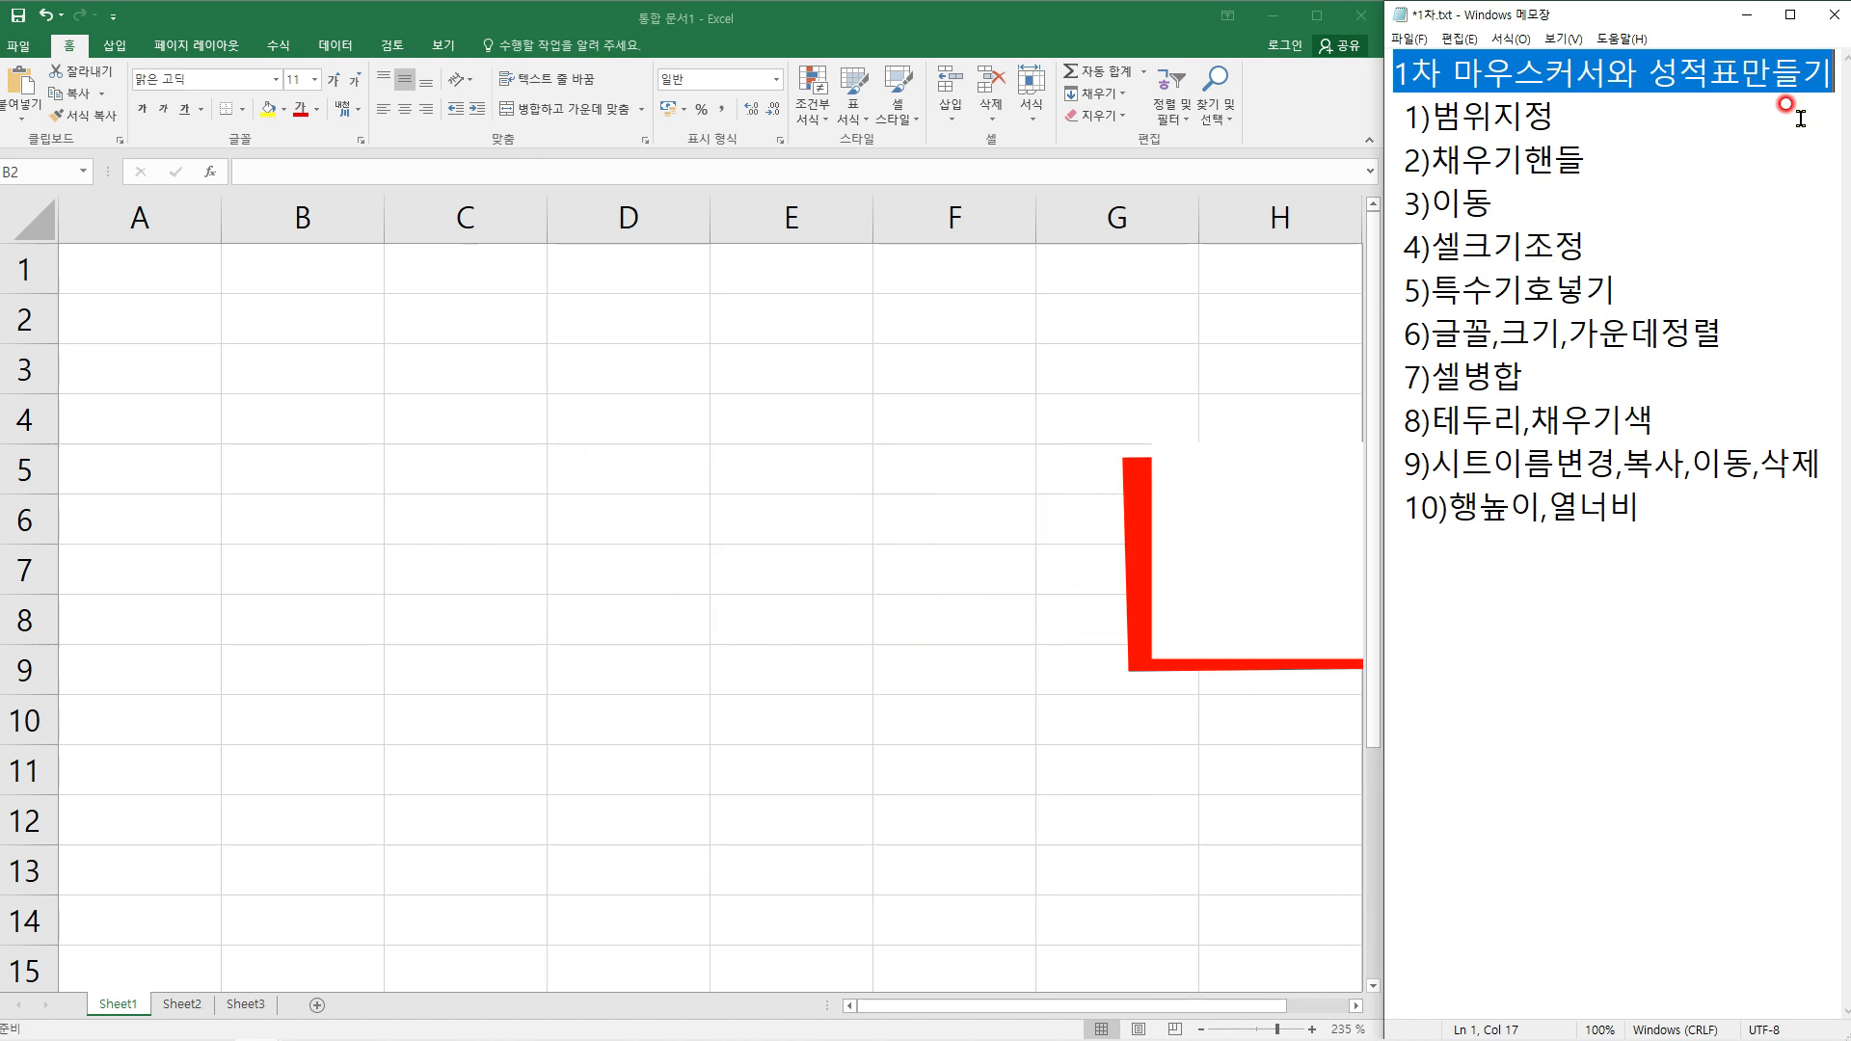
left_click_drag(1405, 115, 1554, 120)
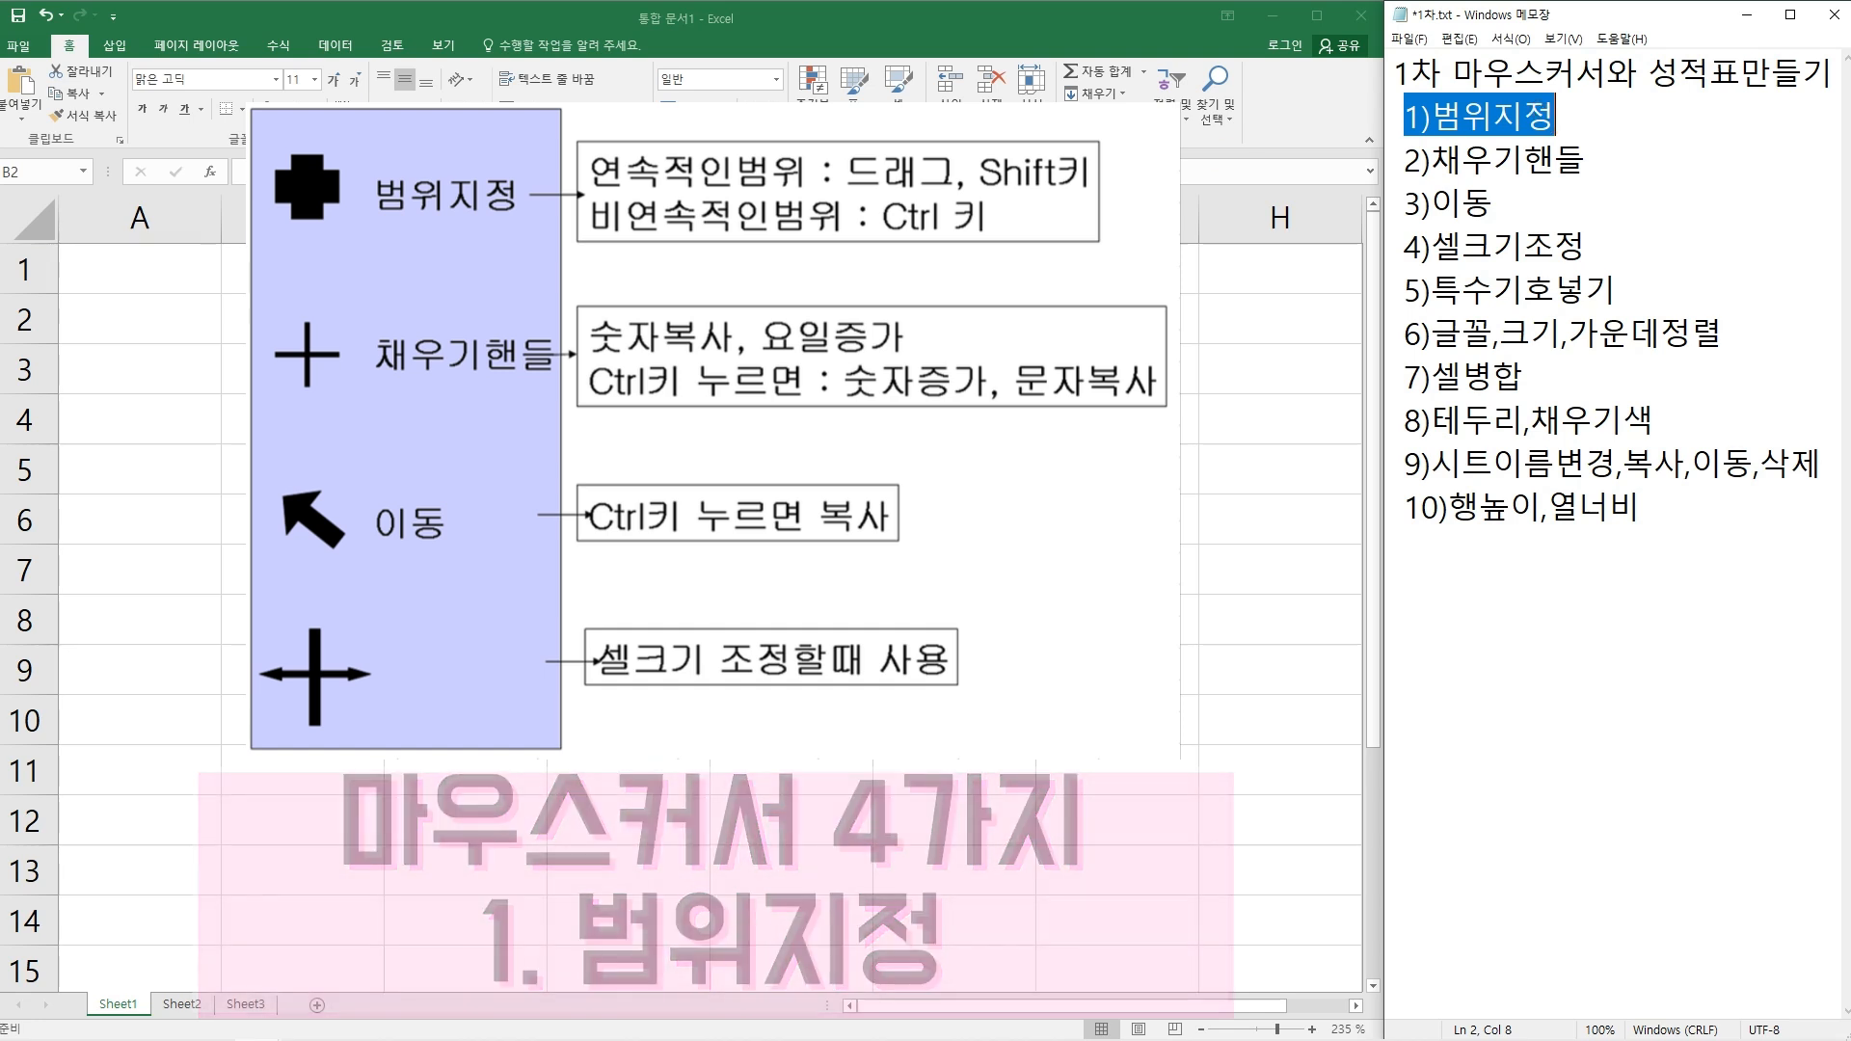
key("alt+Tab")
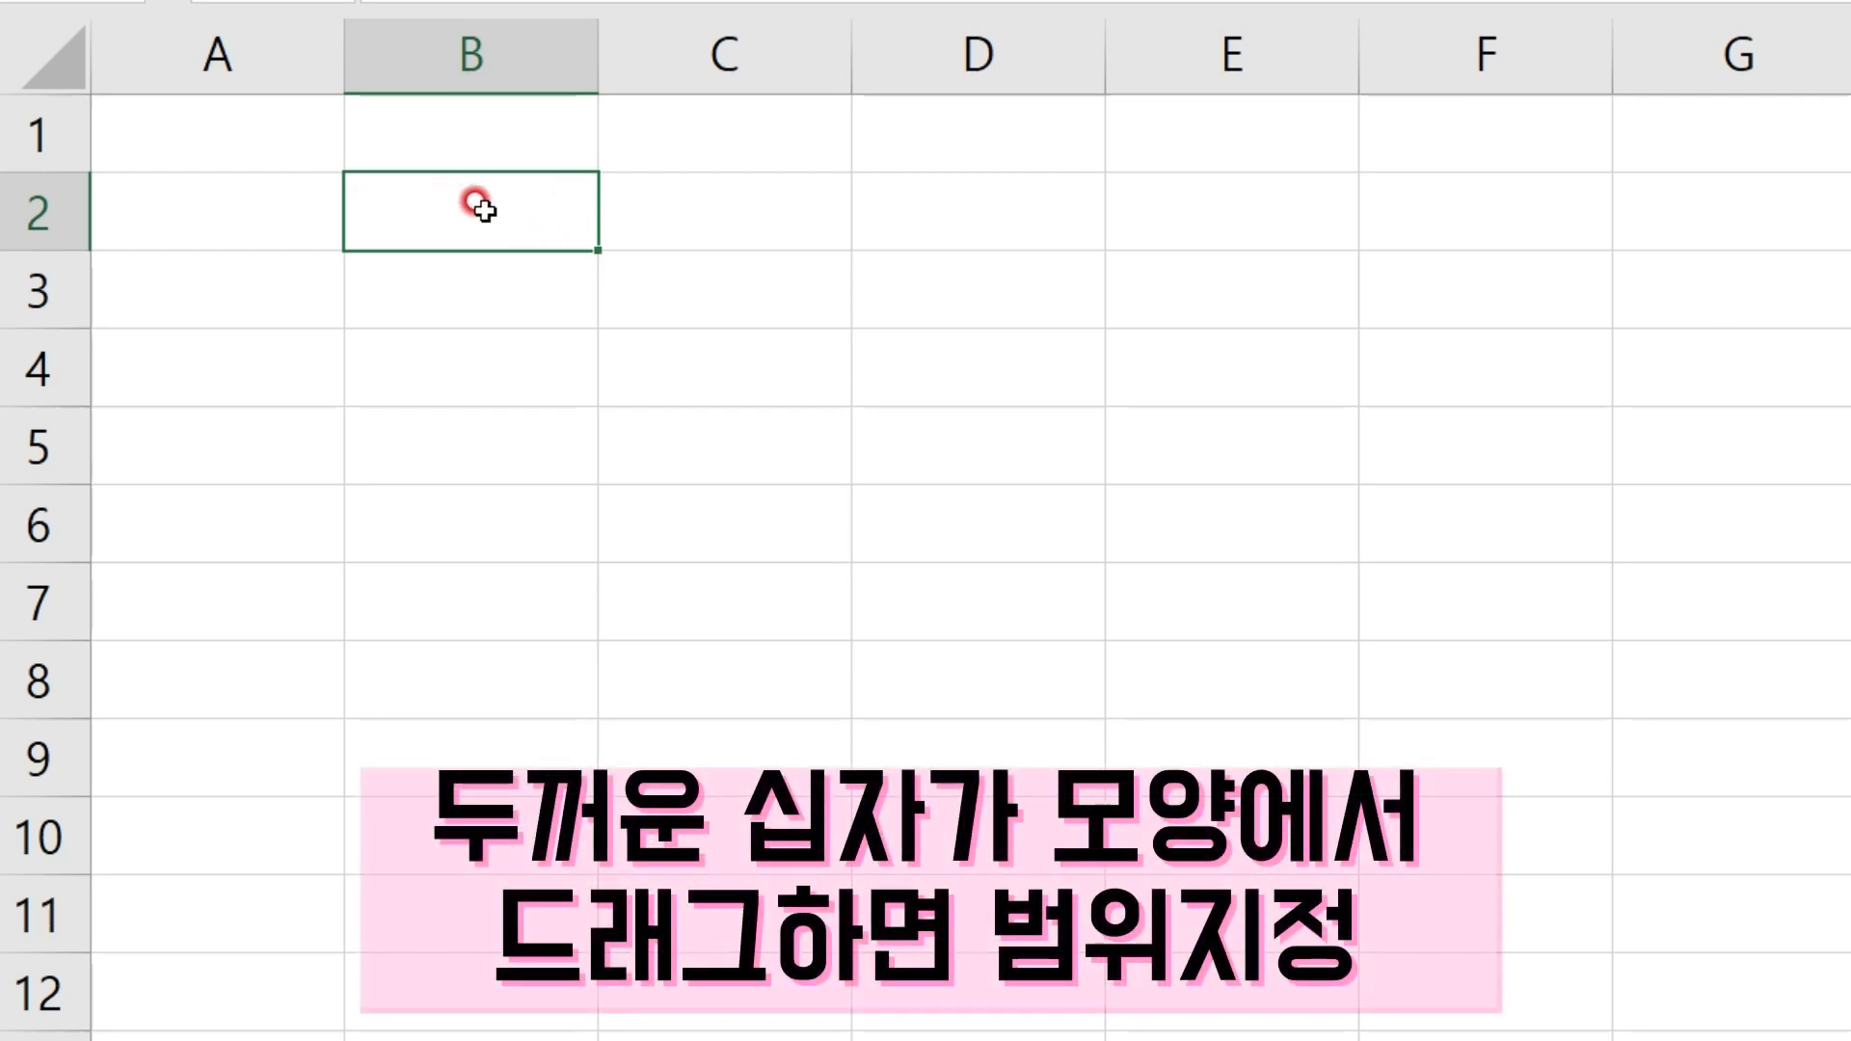
Select the continuous cell range from B2 through G9, and clear the selection
left_click_drag(470, 211, 1725, 777)
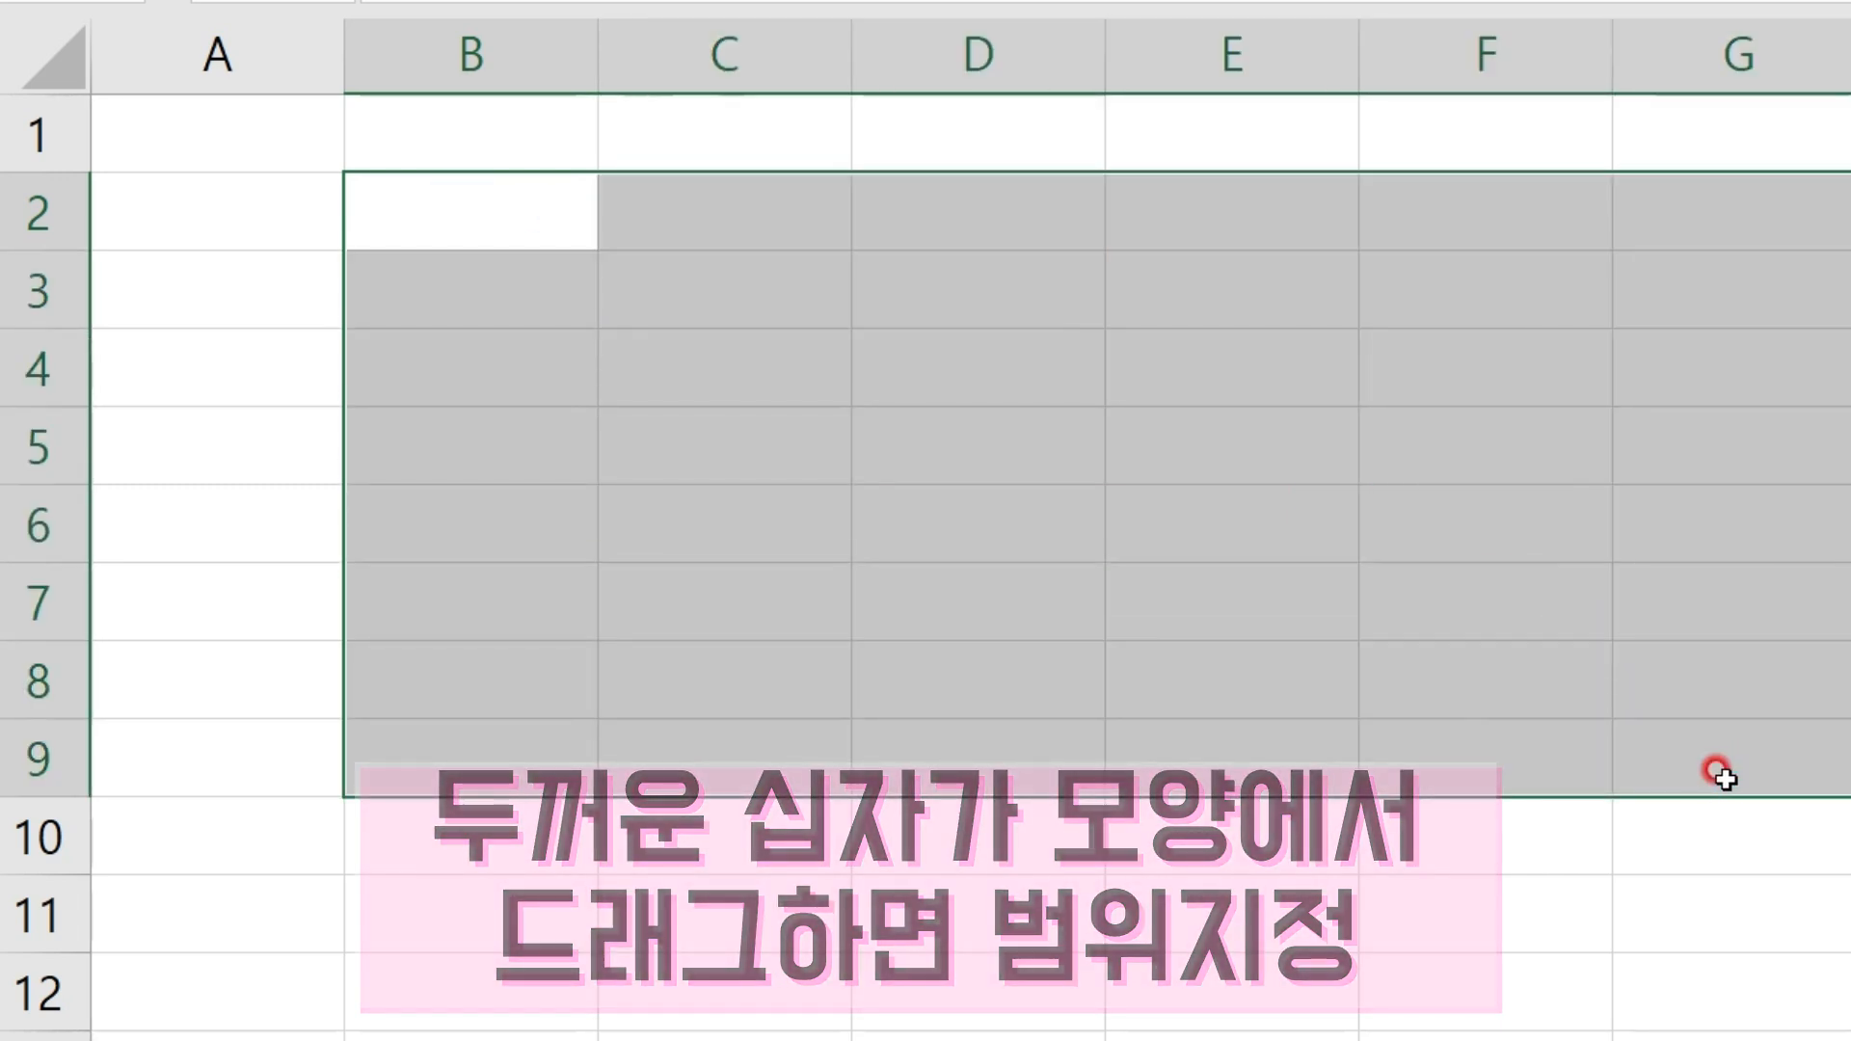
left_click(602, 192)
Select the non-adjacent cells B2, C3, D4, E4 and F4 together, plus a block of cells starting at B6
left_click(483, 203)
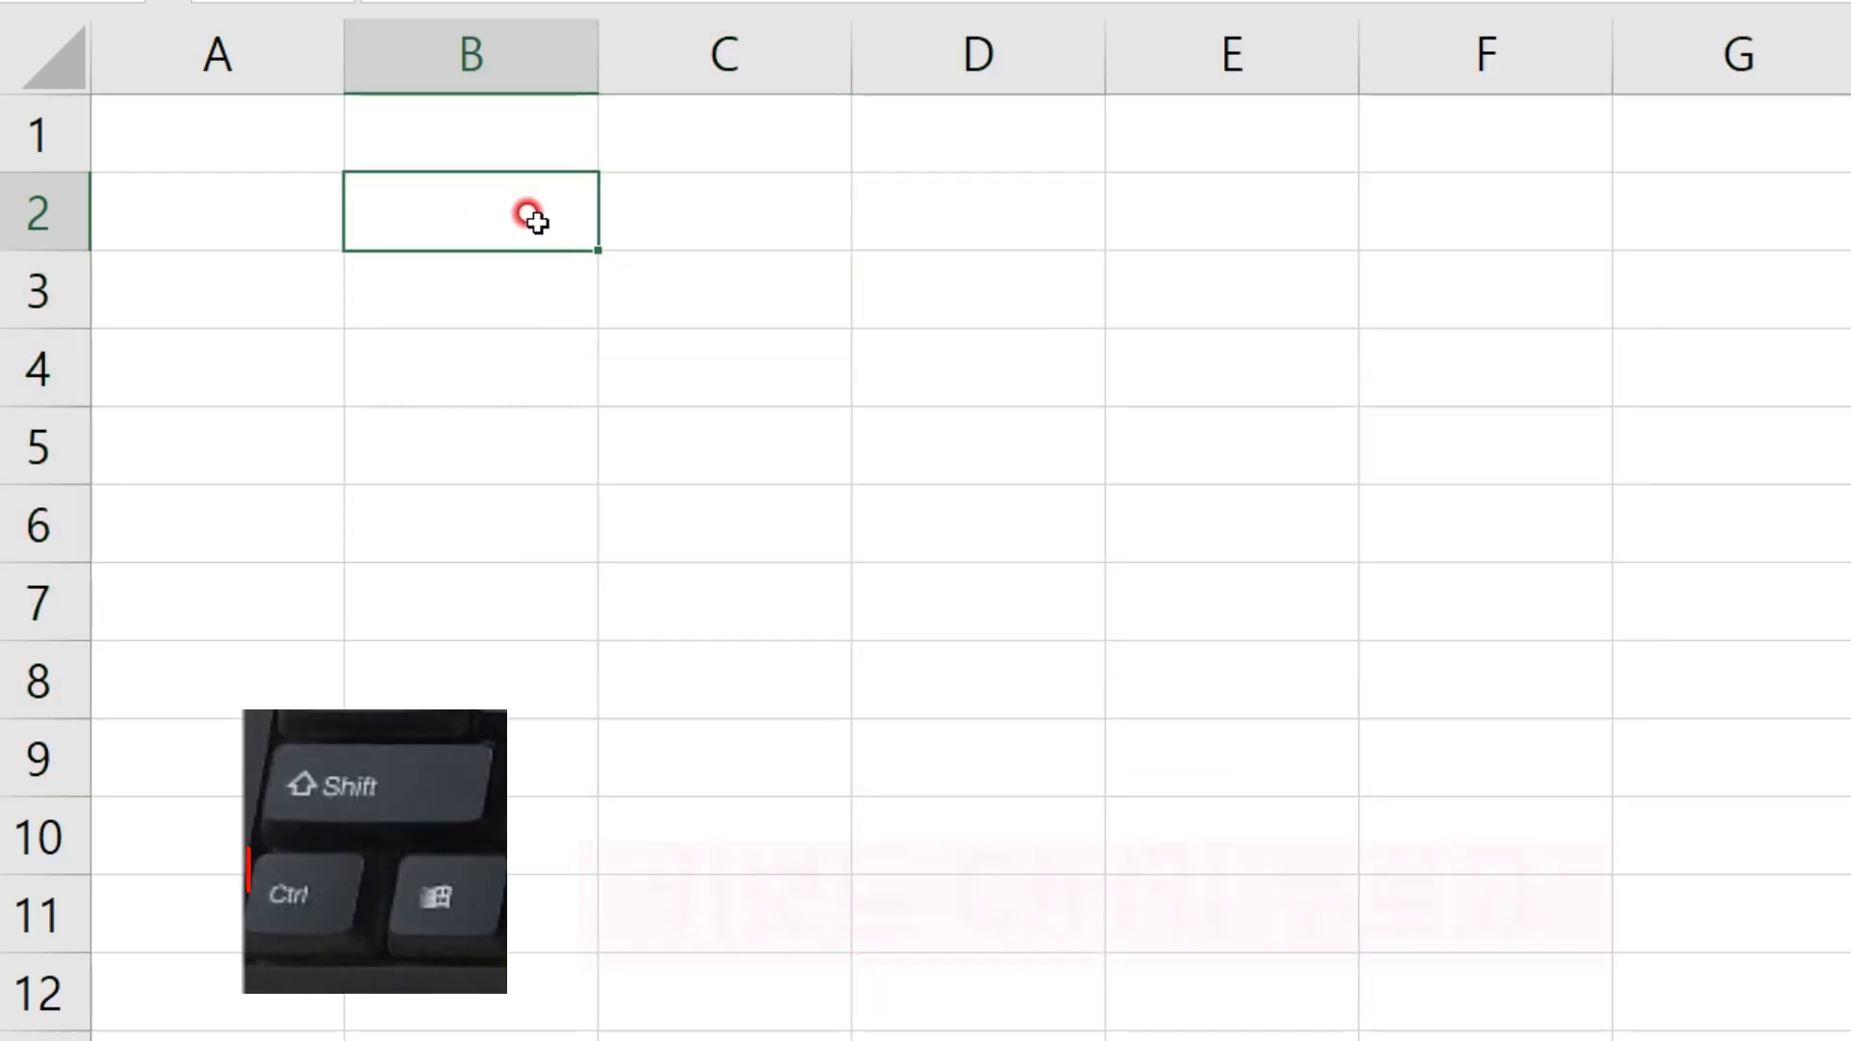
left_click(742, 287, "ctrl")
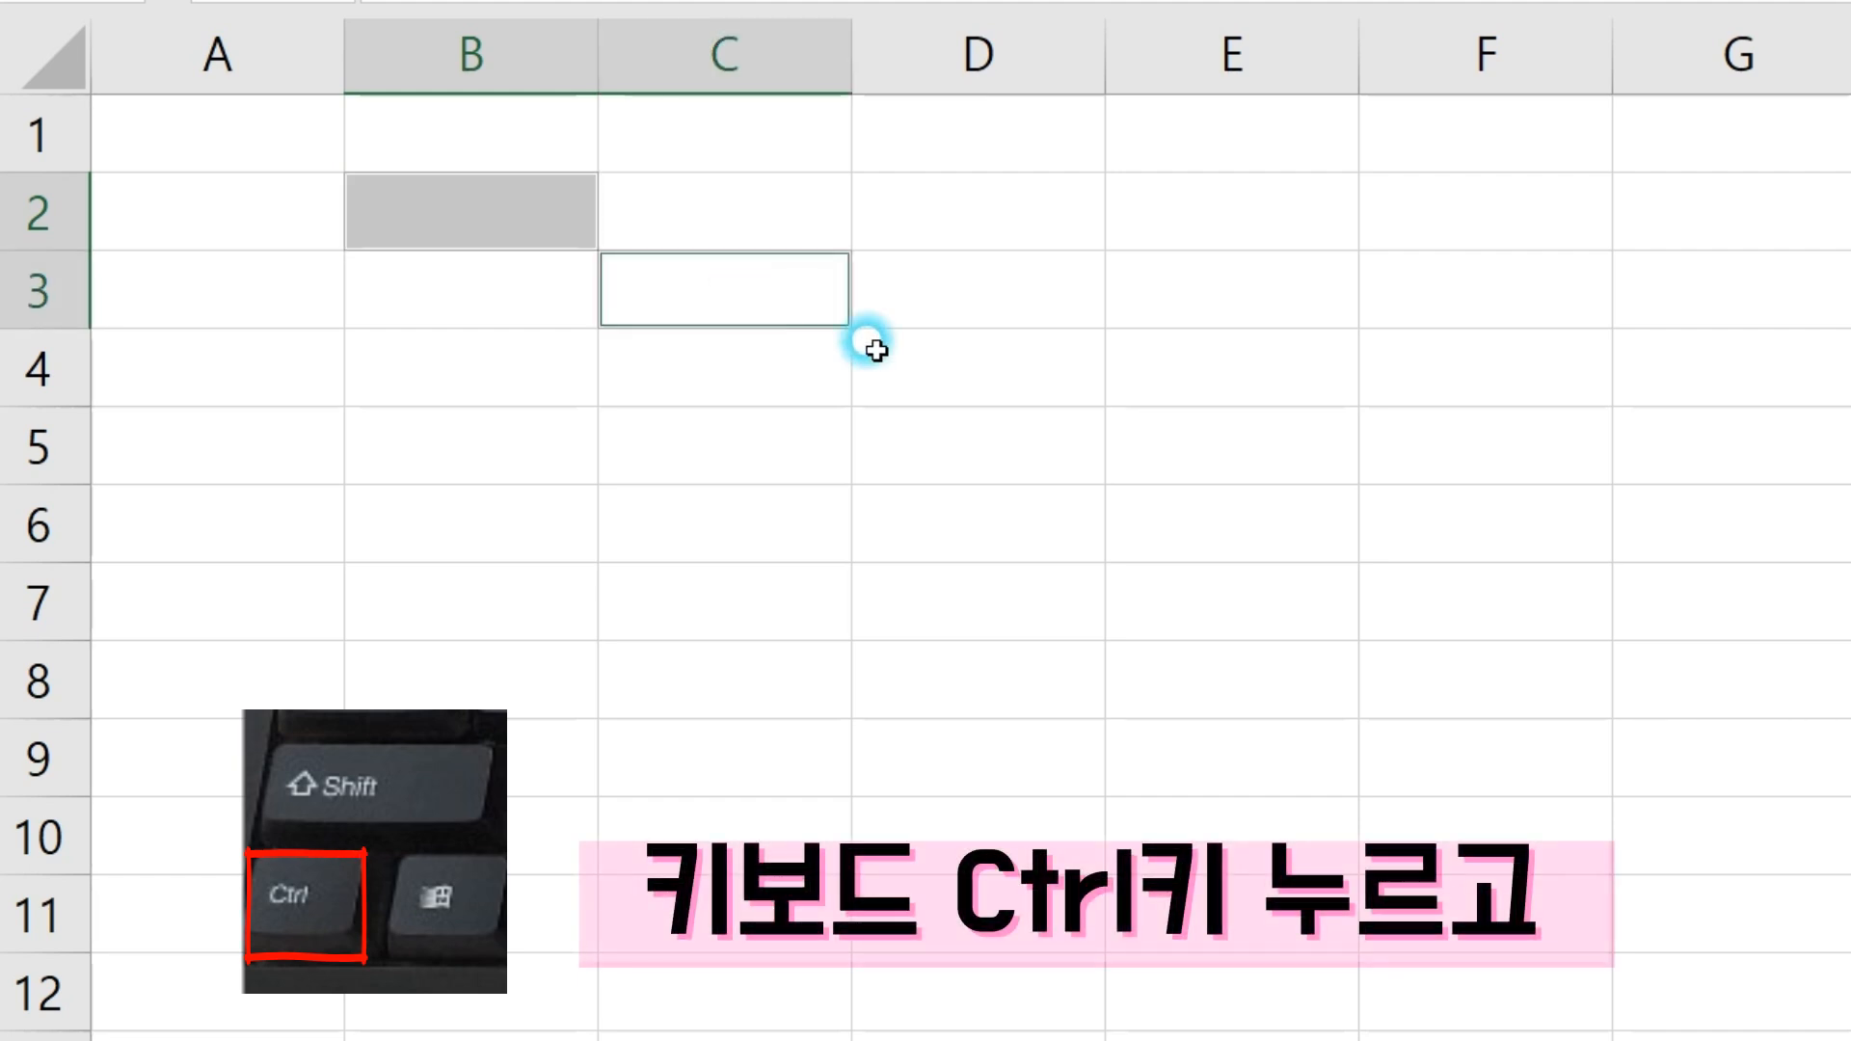
left_click(1031, 387, "ctrl")
left_click(1489, 371, "ctrl")
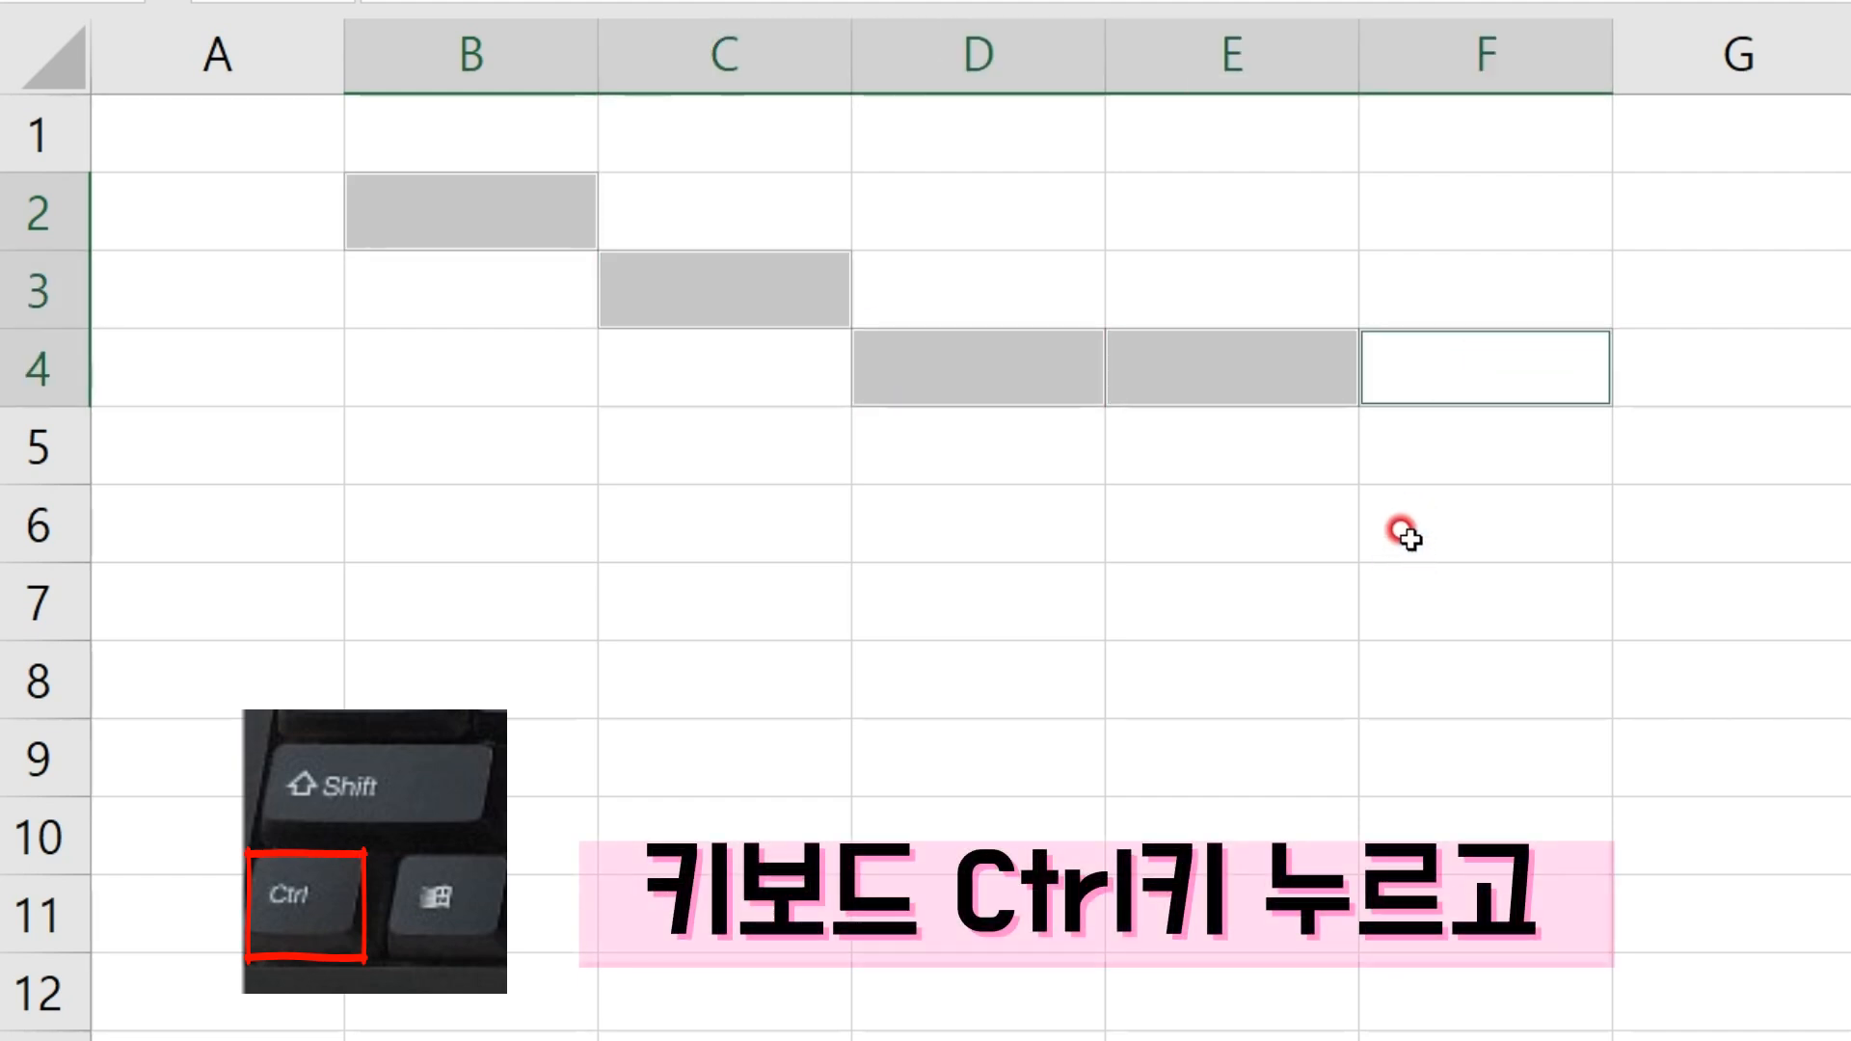
left_click_drag(414, 516, 1487, 741)
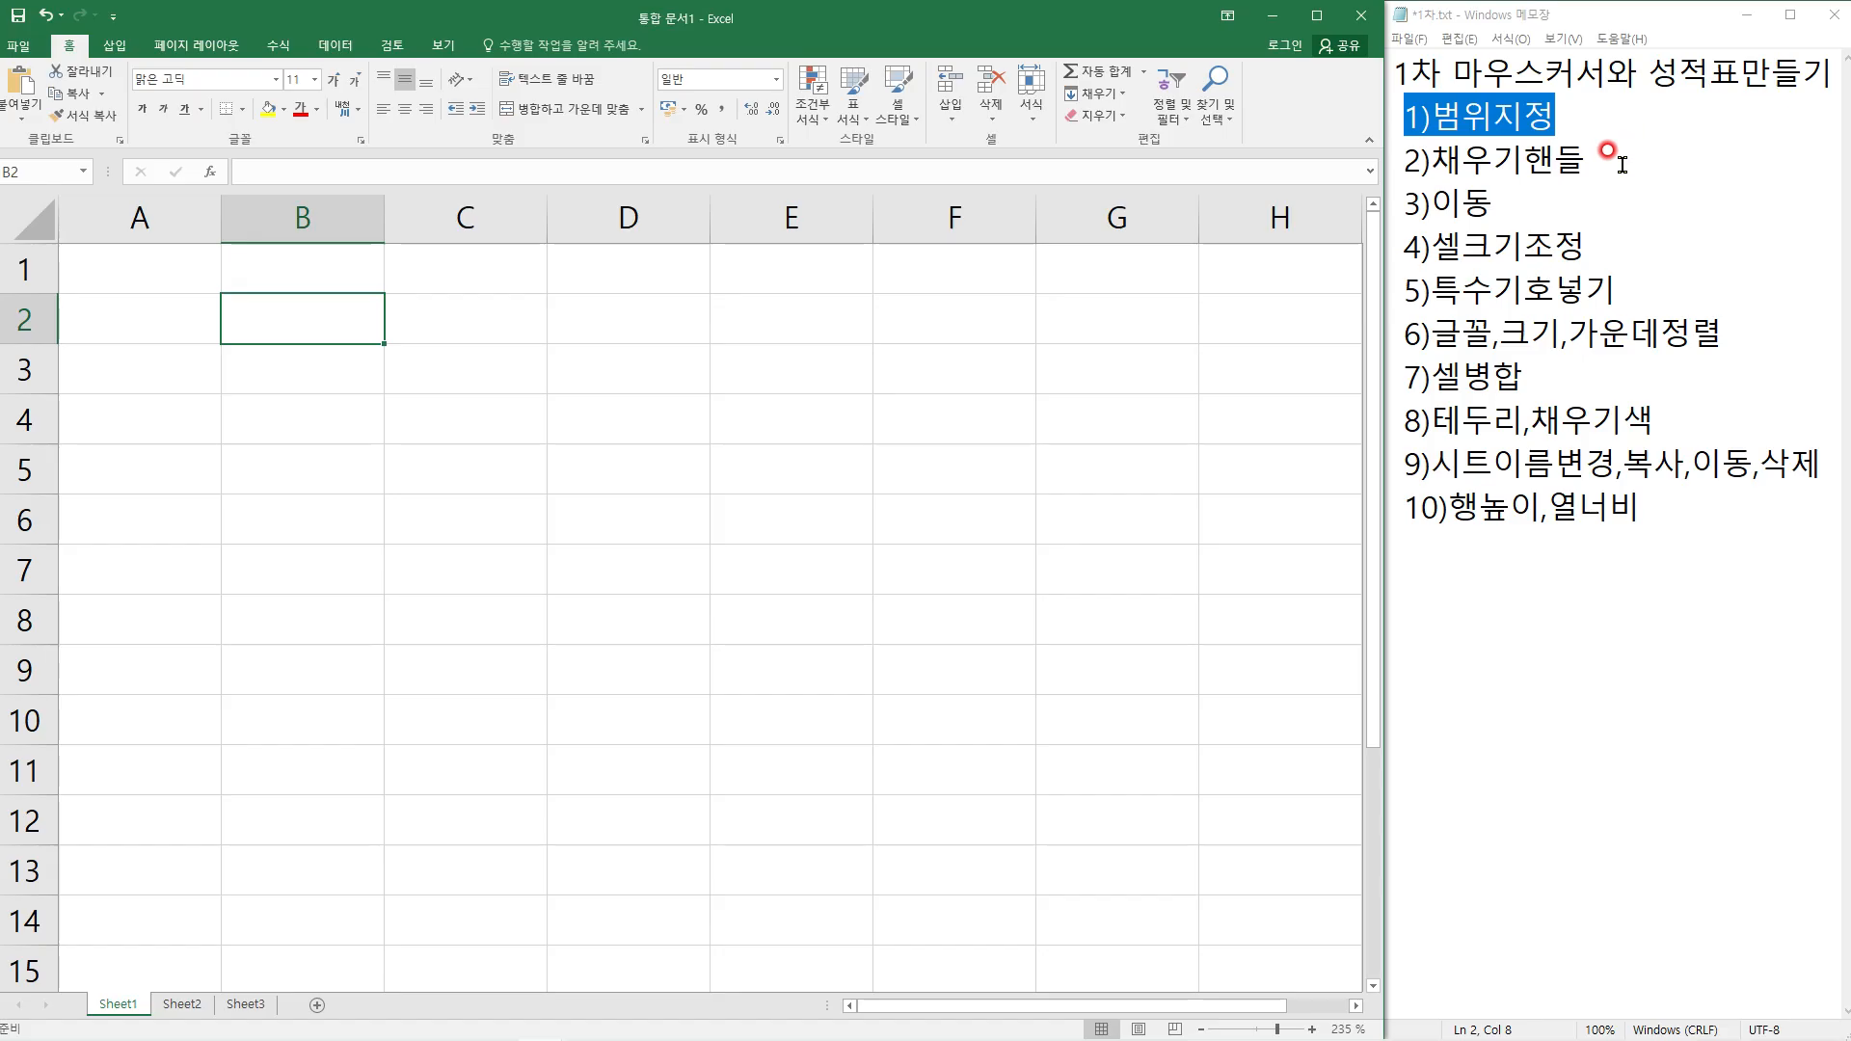
Highlight the 2)채우기핸들 item in the Notepad outline and return to cell B2 of the worksheet
left_click_drag(1600, 159, 1362, 156)
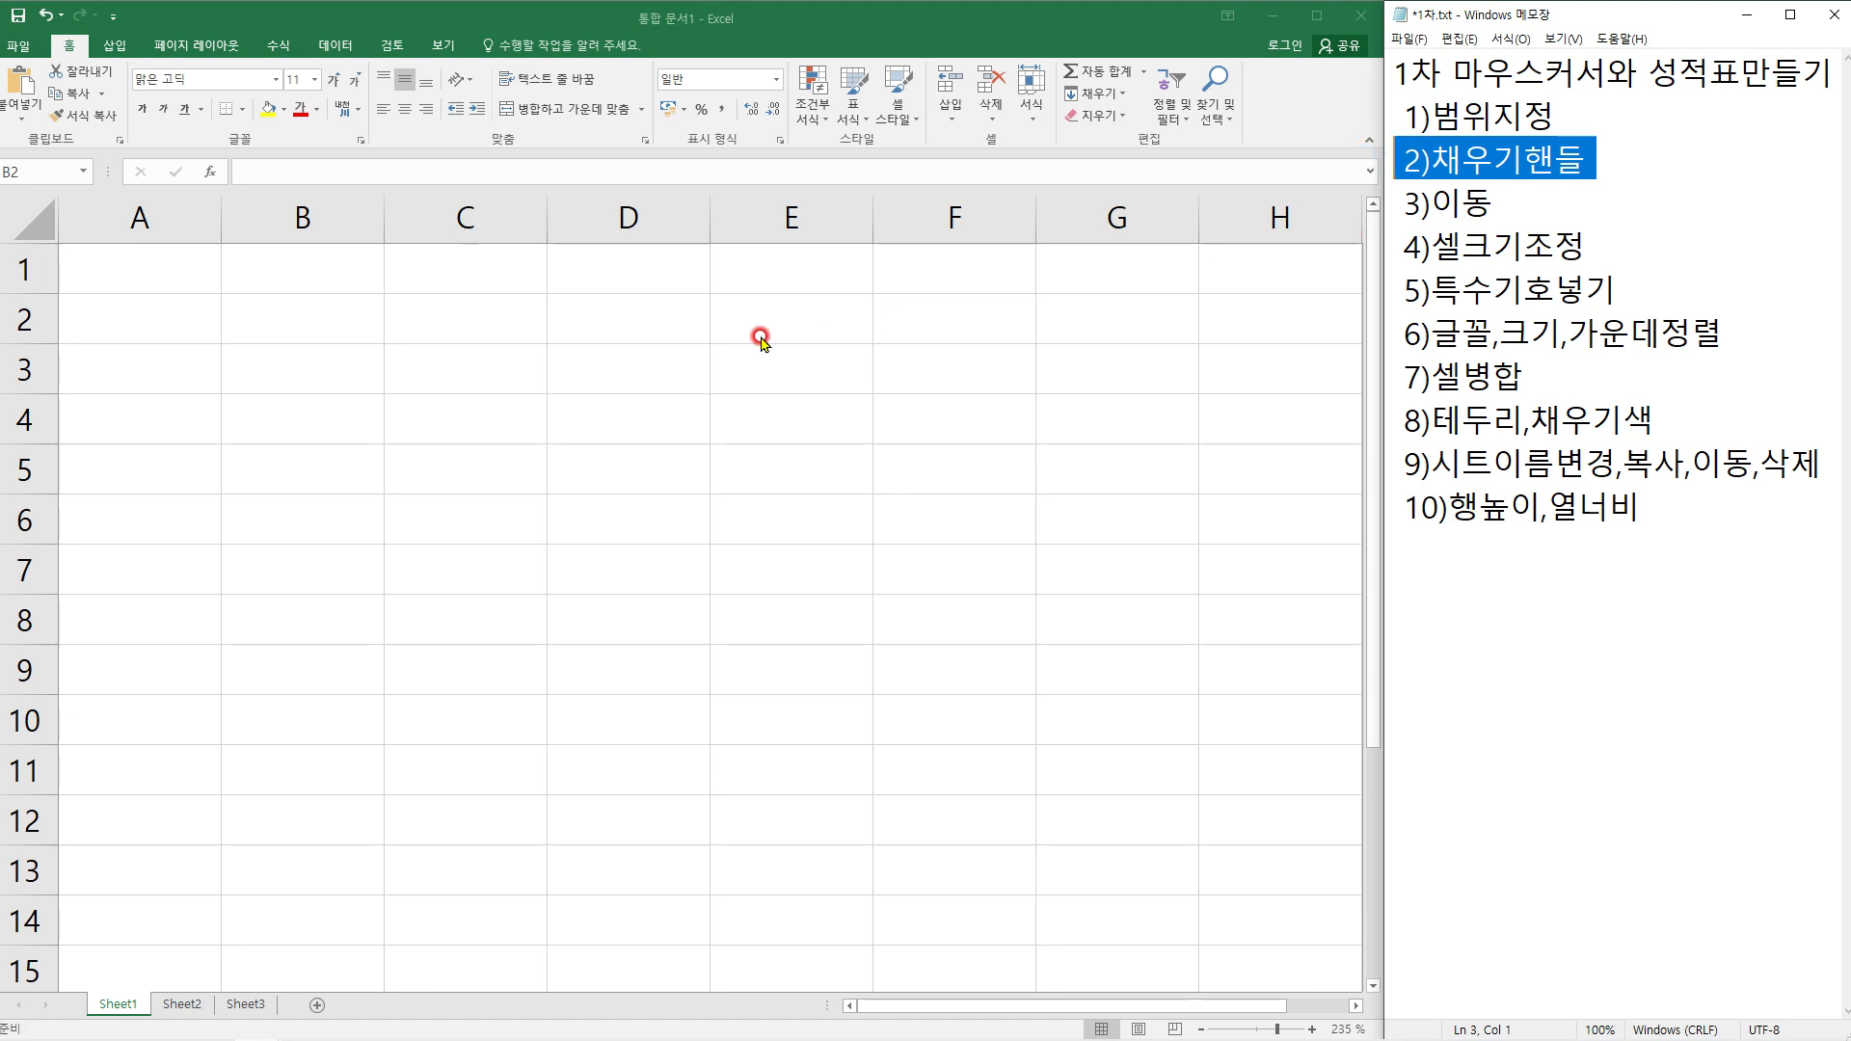
left_click(326, 327)
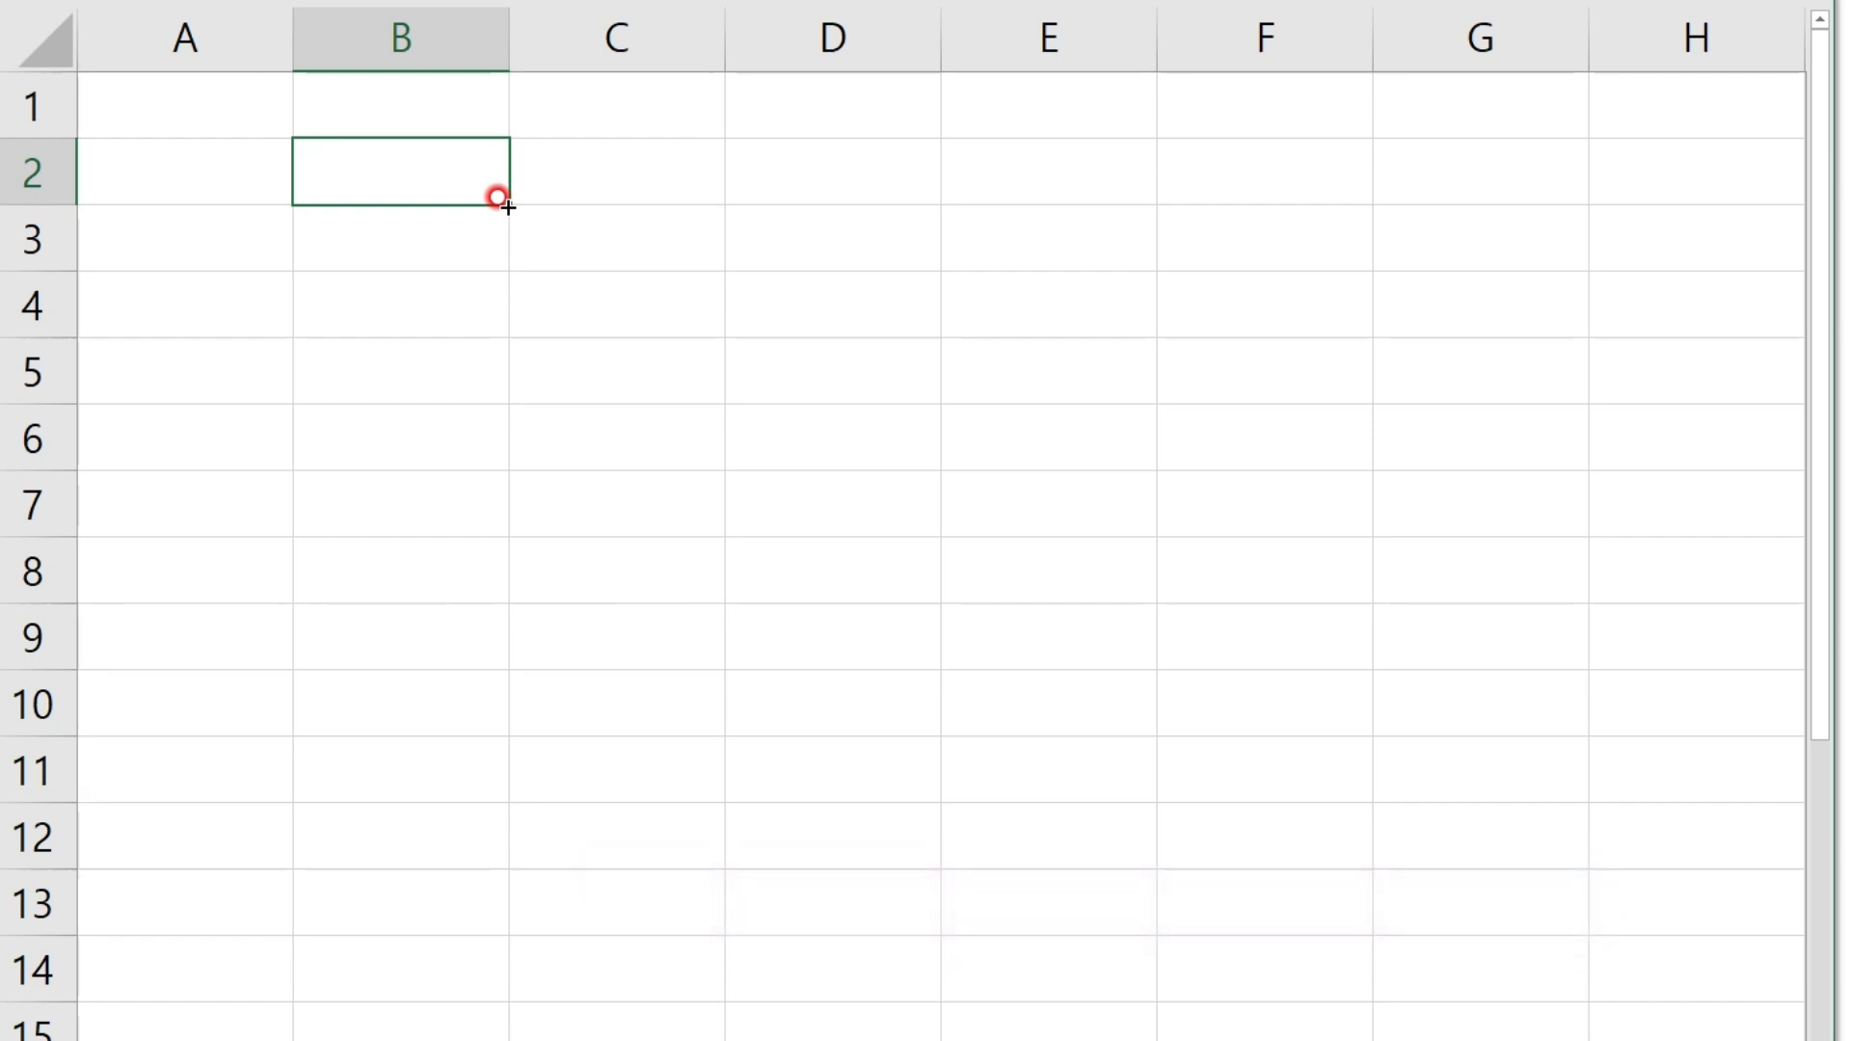
Enter 1 in cell B2 and copy it down through B12 with the fill handle
type("1")
key("Return")
key("Up")
left_click_drag(508, 204, 434, 876)
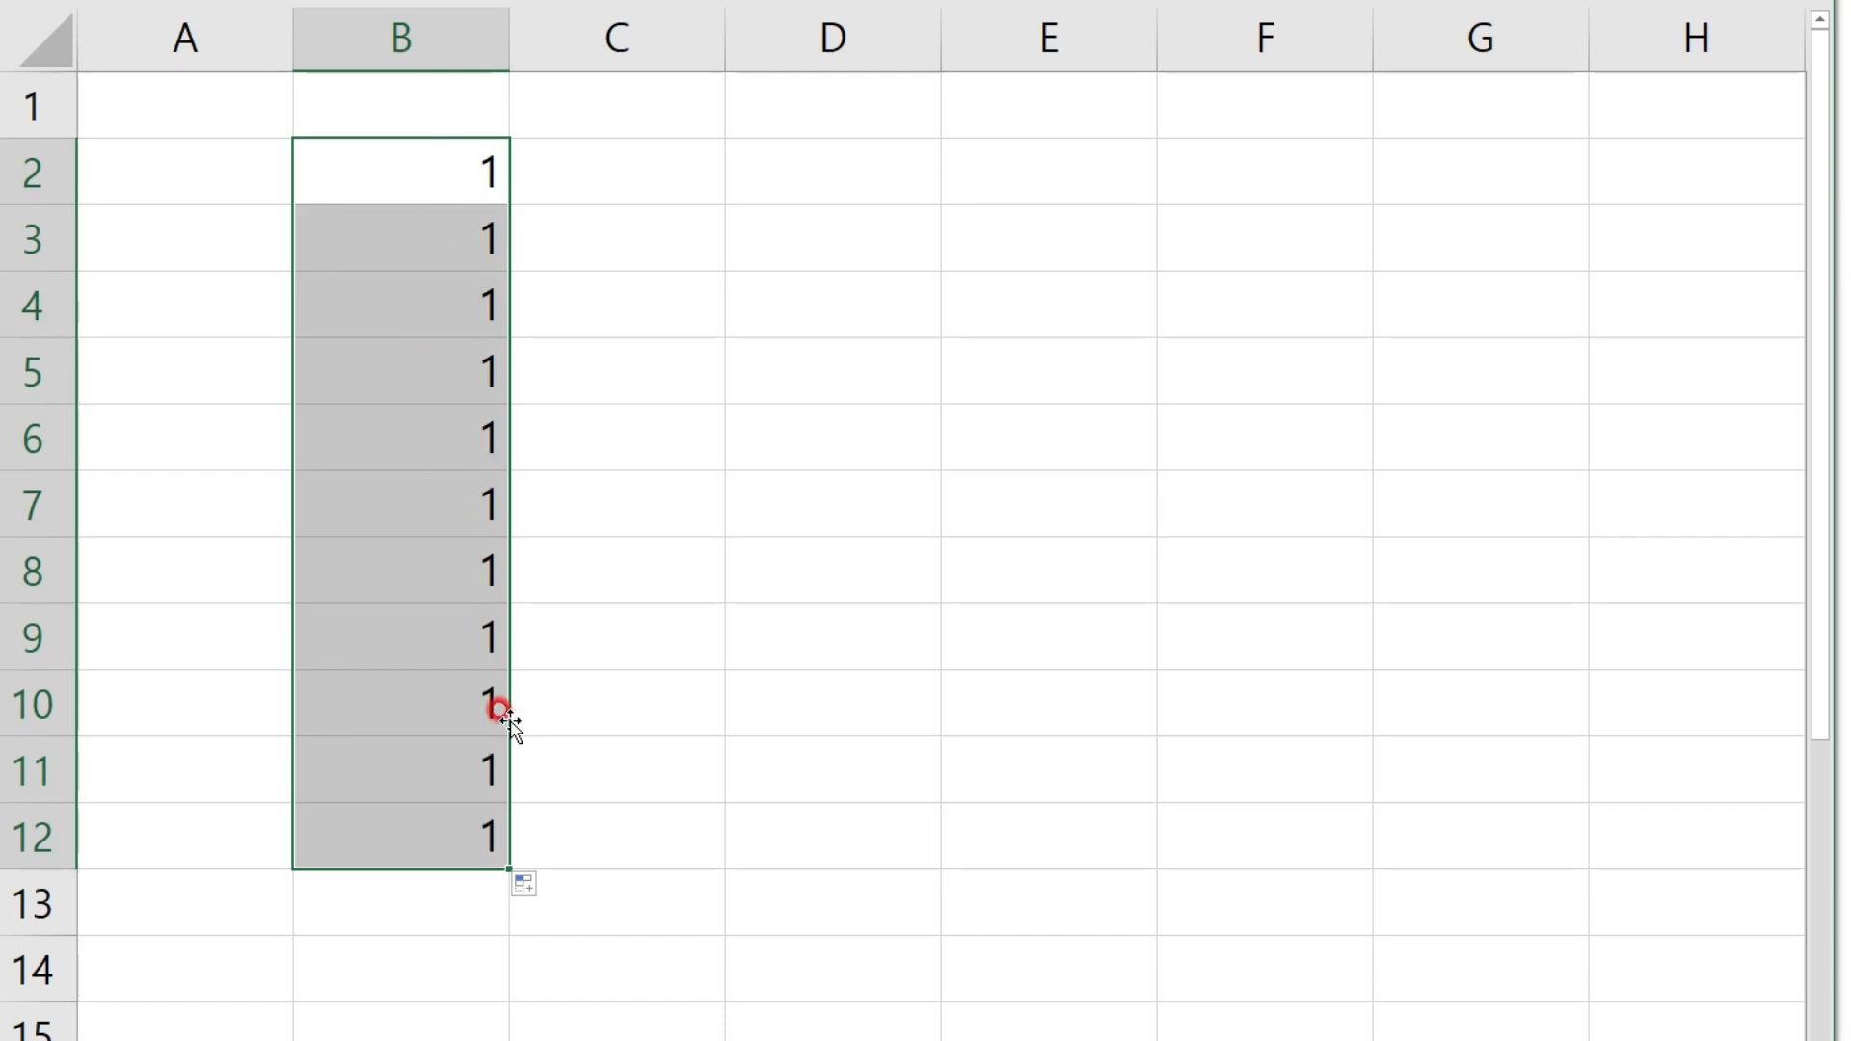
Enter 월 in cell C2 and fill the weekday series down through C12
left_click(669, 179)
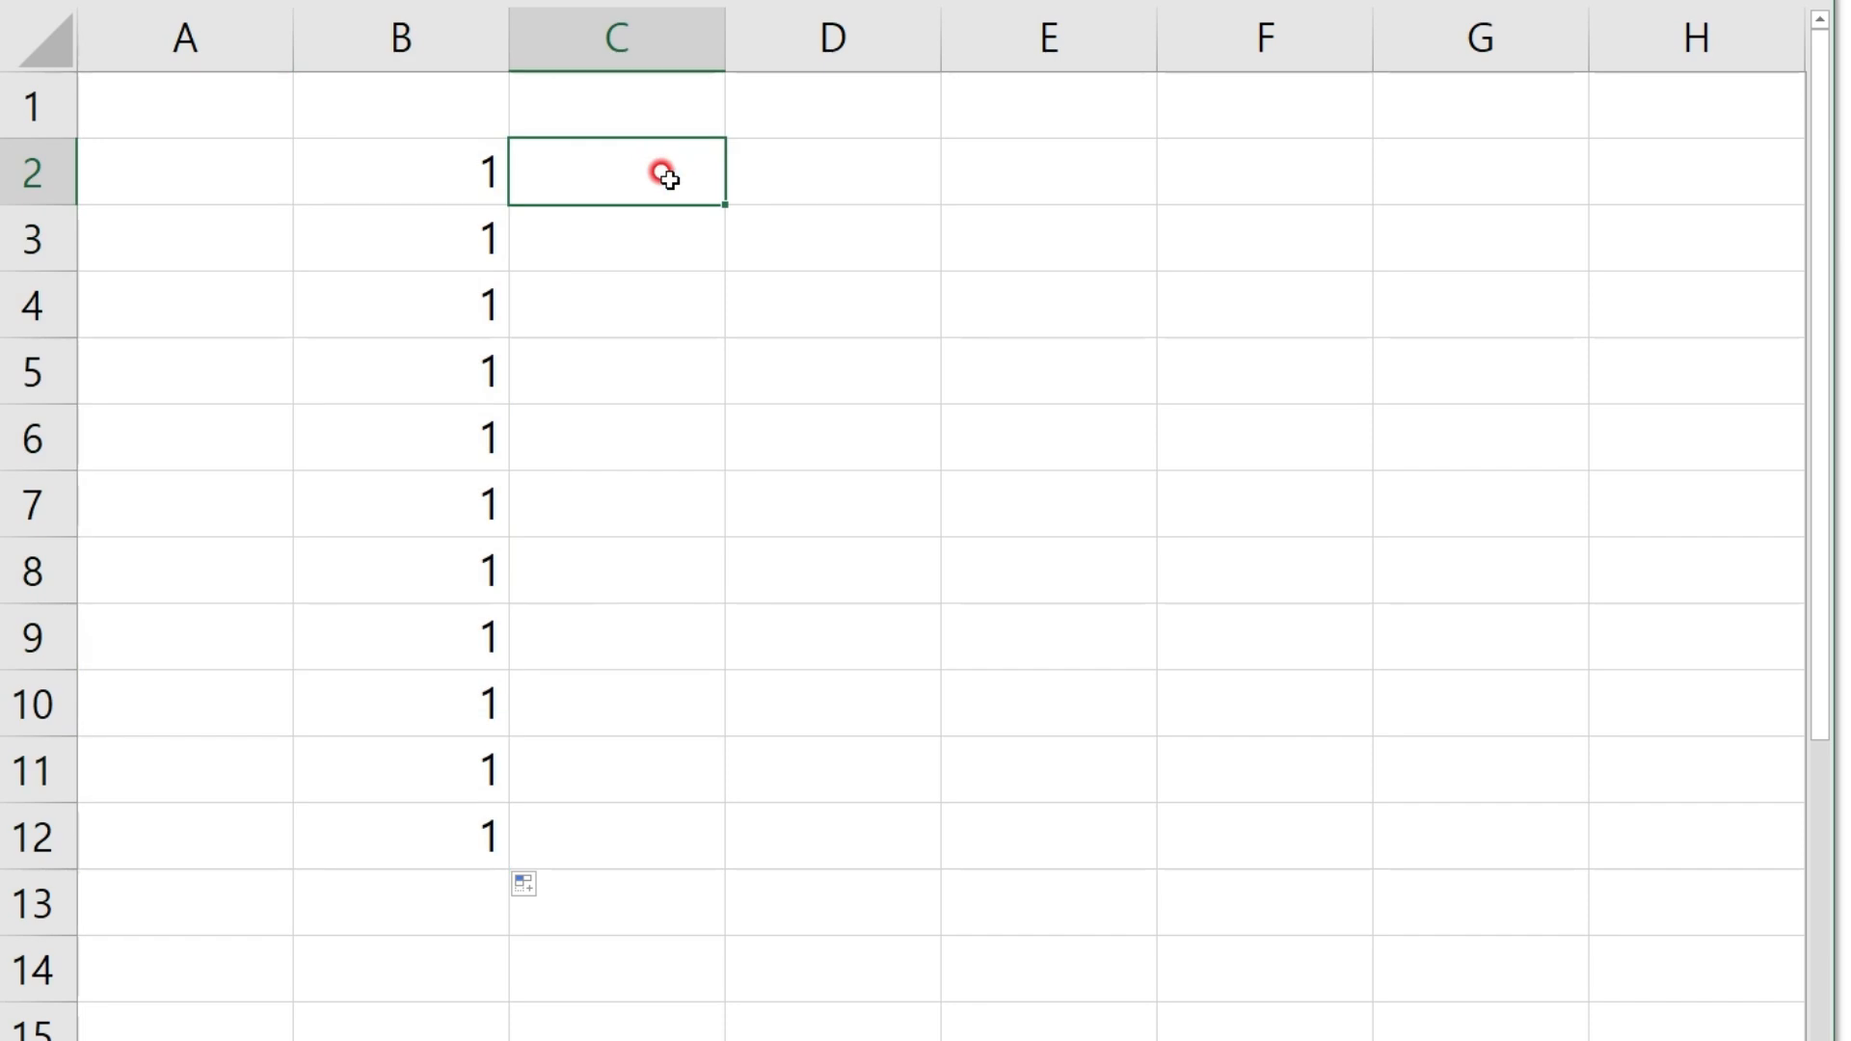
type("월")
key("Return")
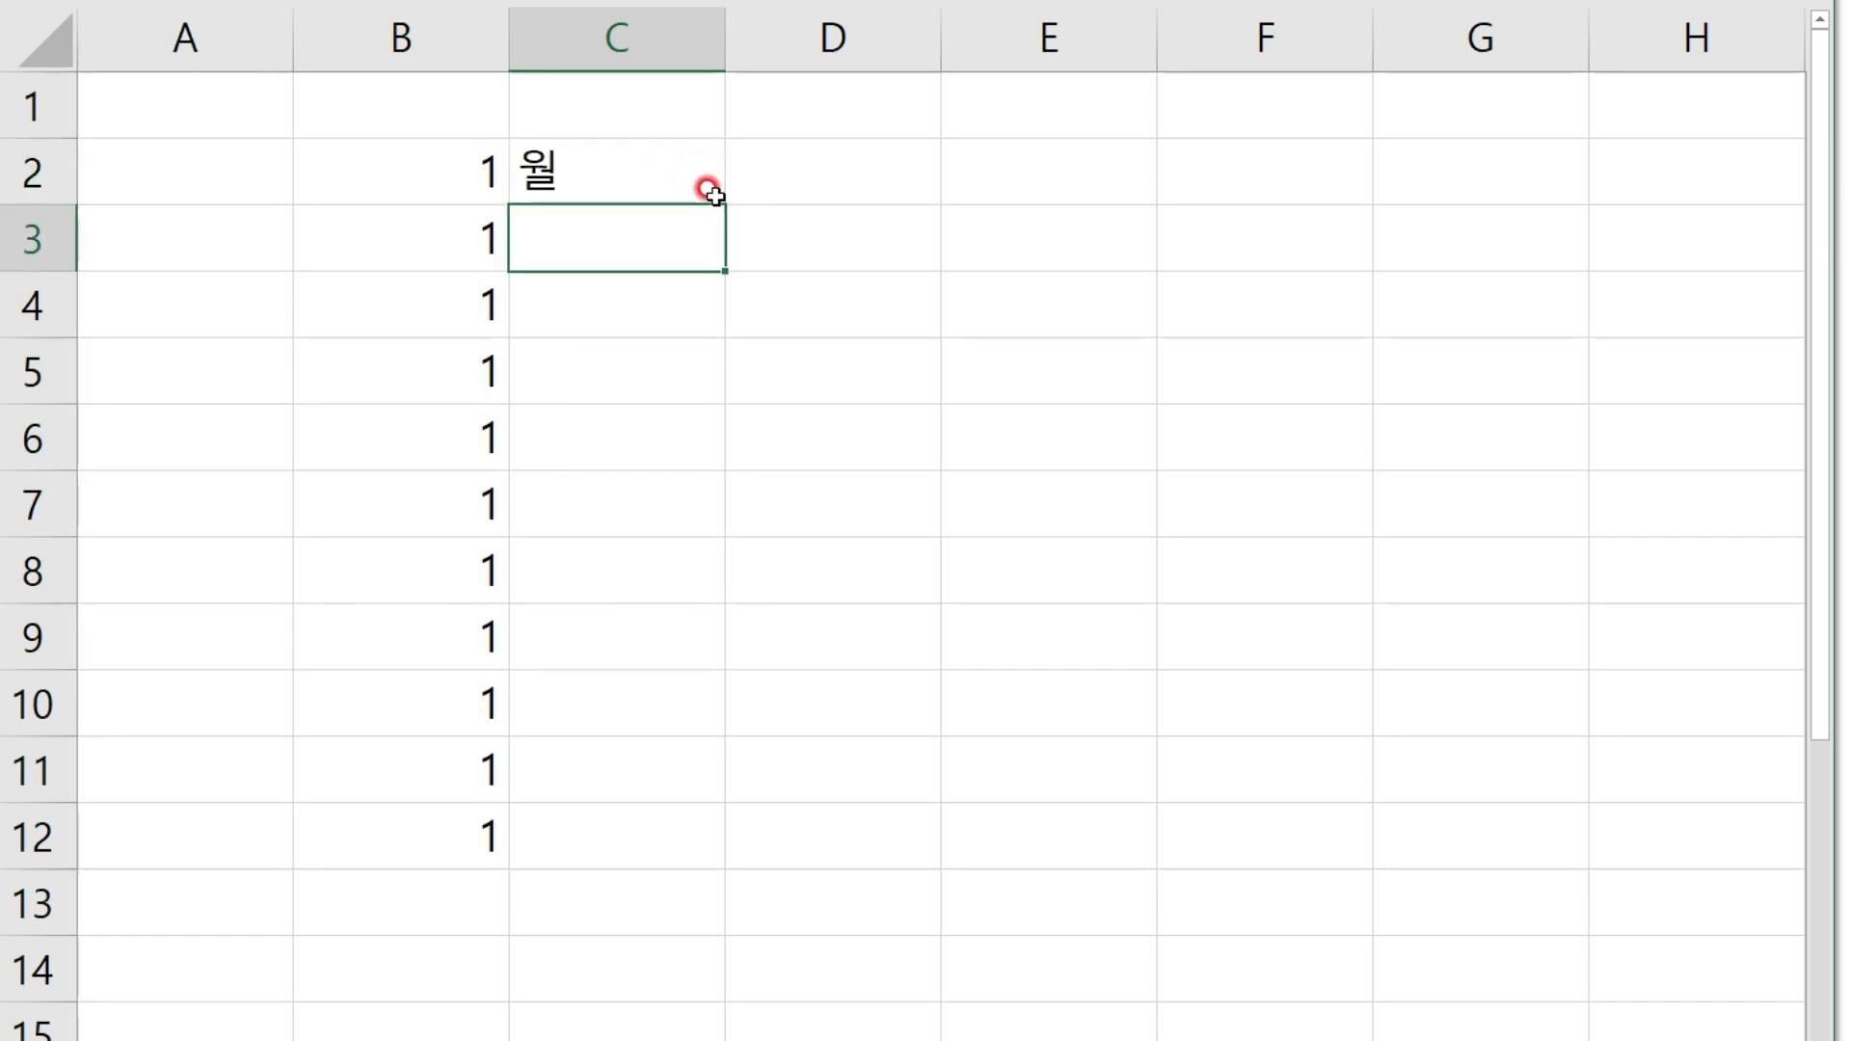
left_click(607, 155)
left_click_drag(721, 202, 639, 865)
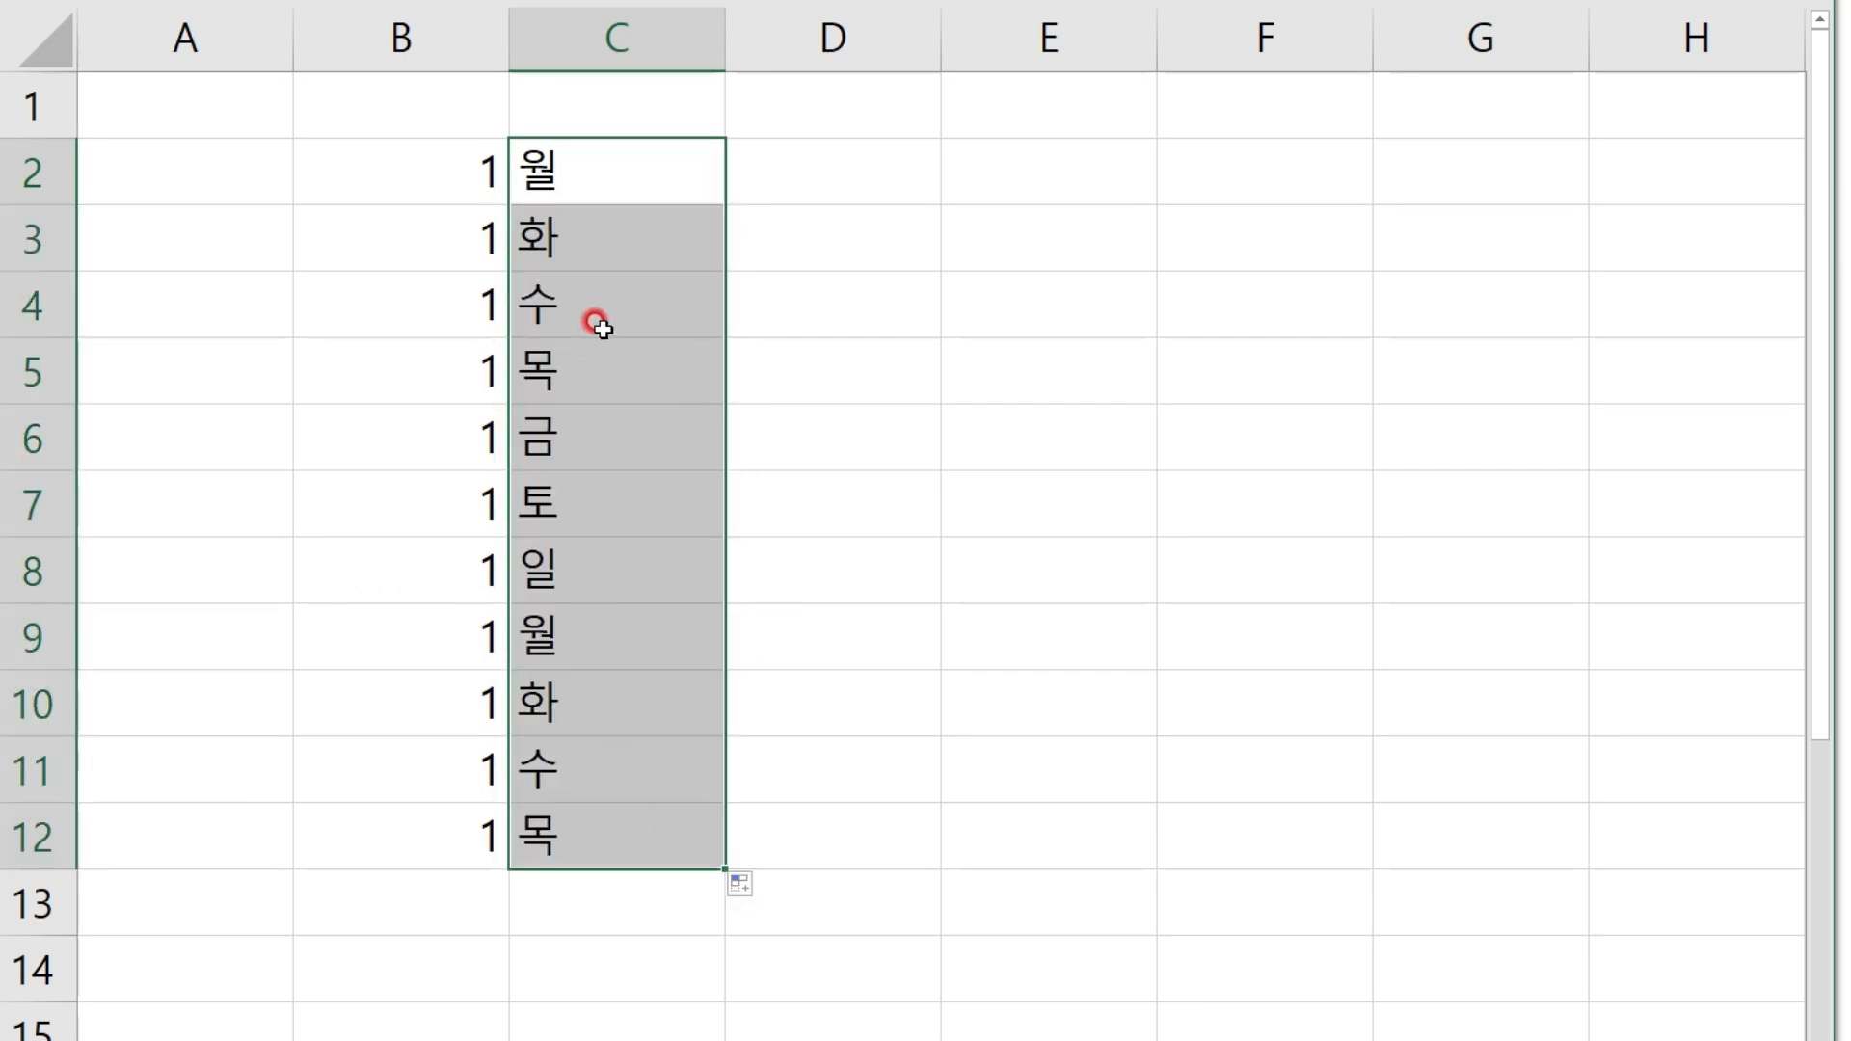
left_click(617, 157)
left_click(618, 575)
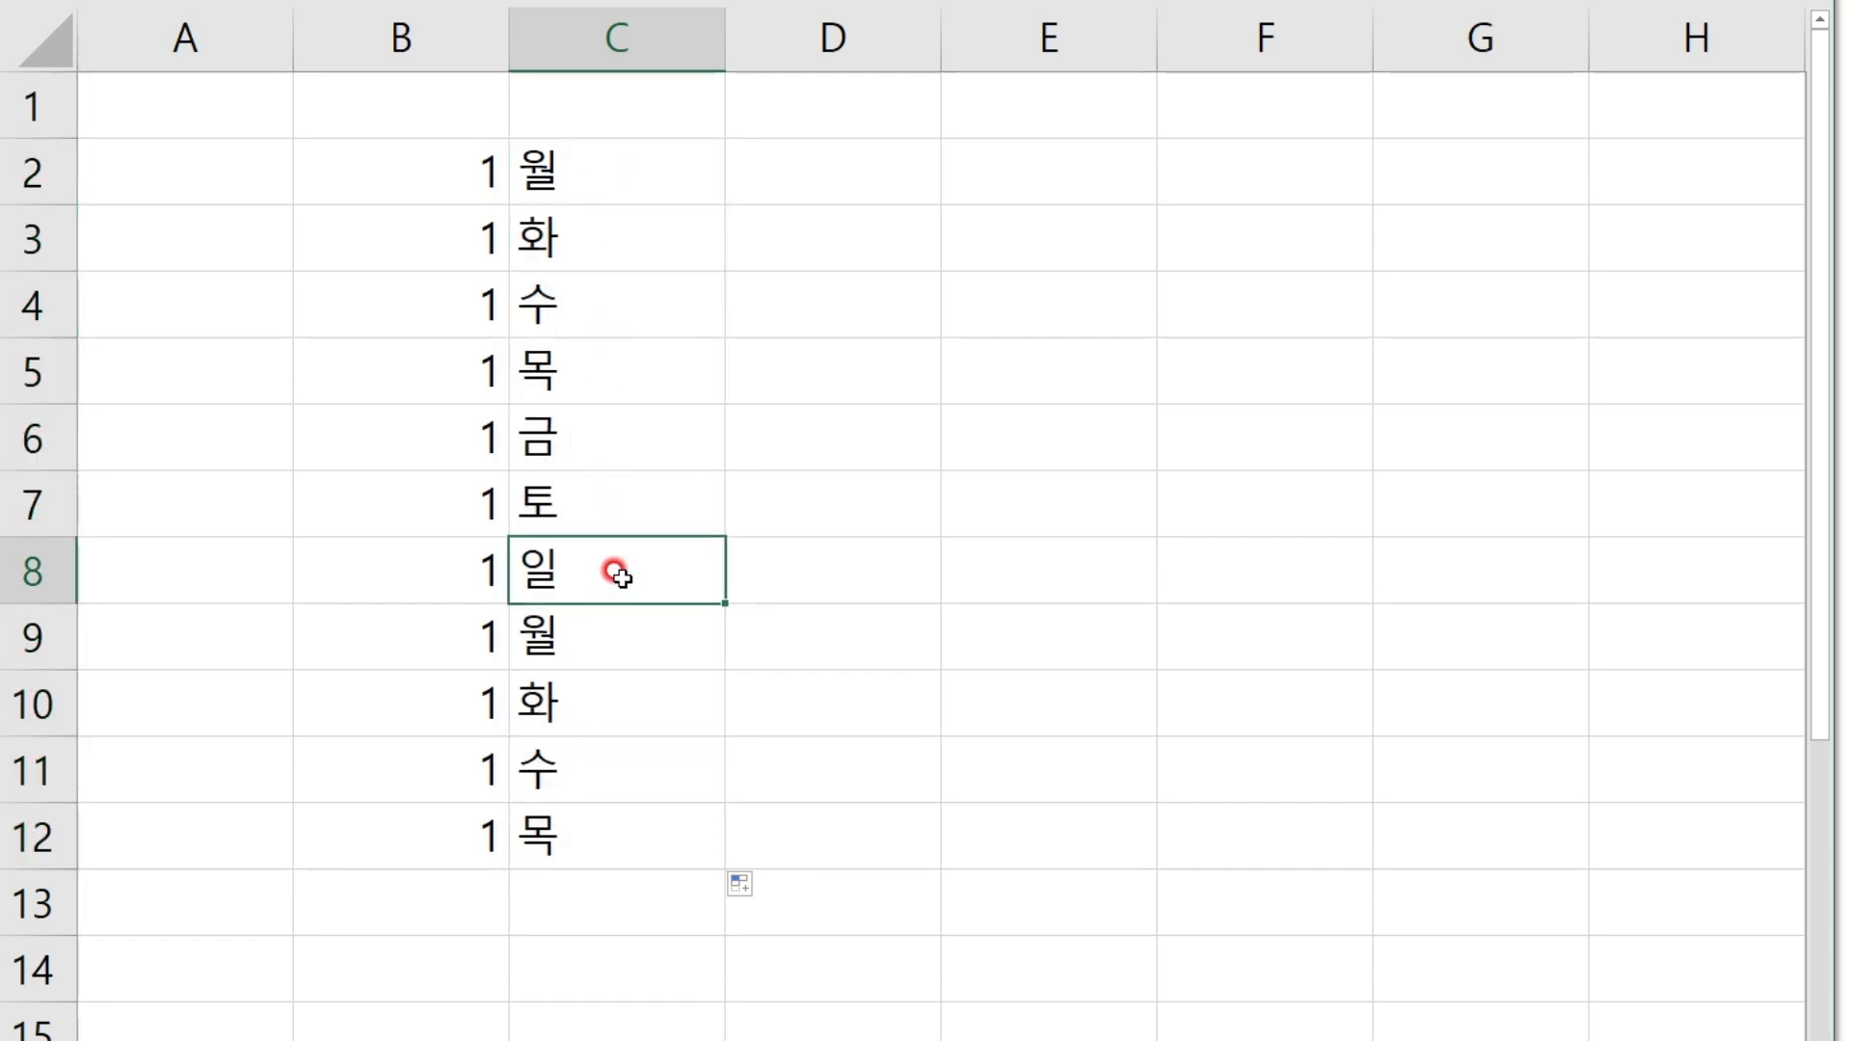
left_click_drag(583, 652, 587, 851)
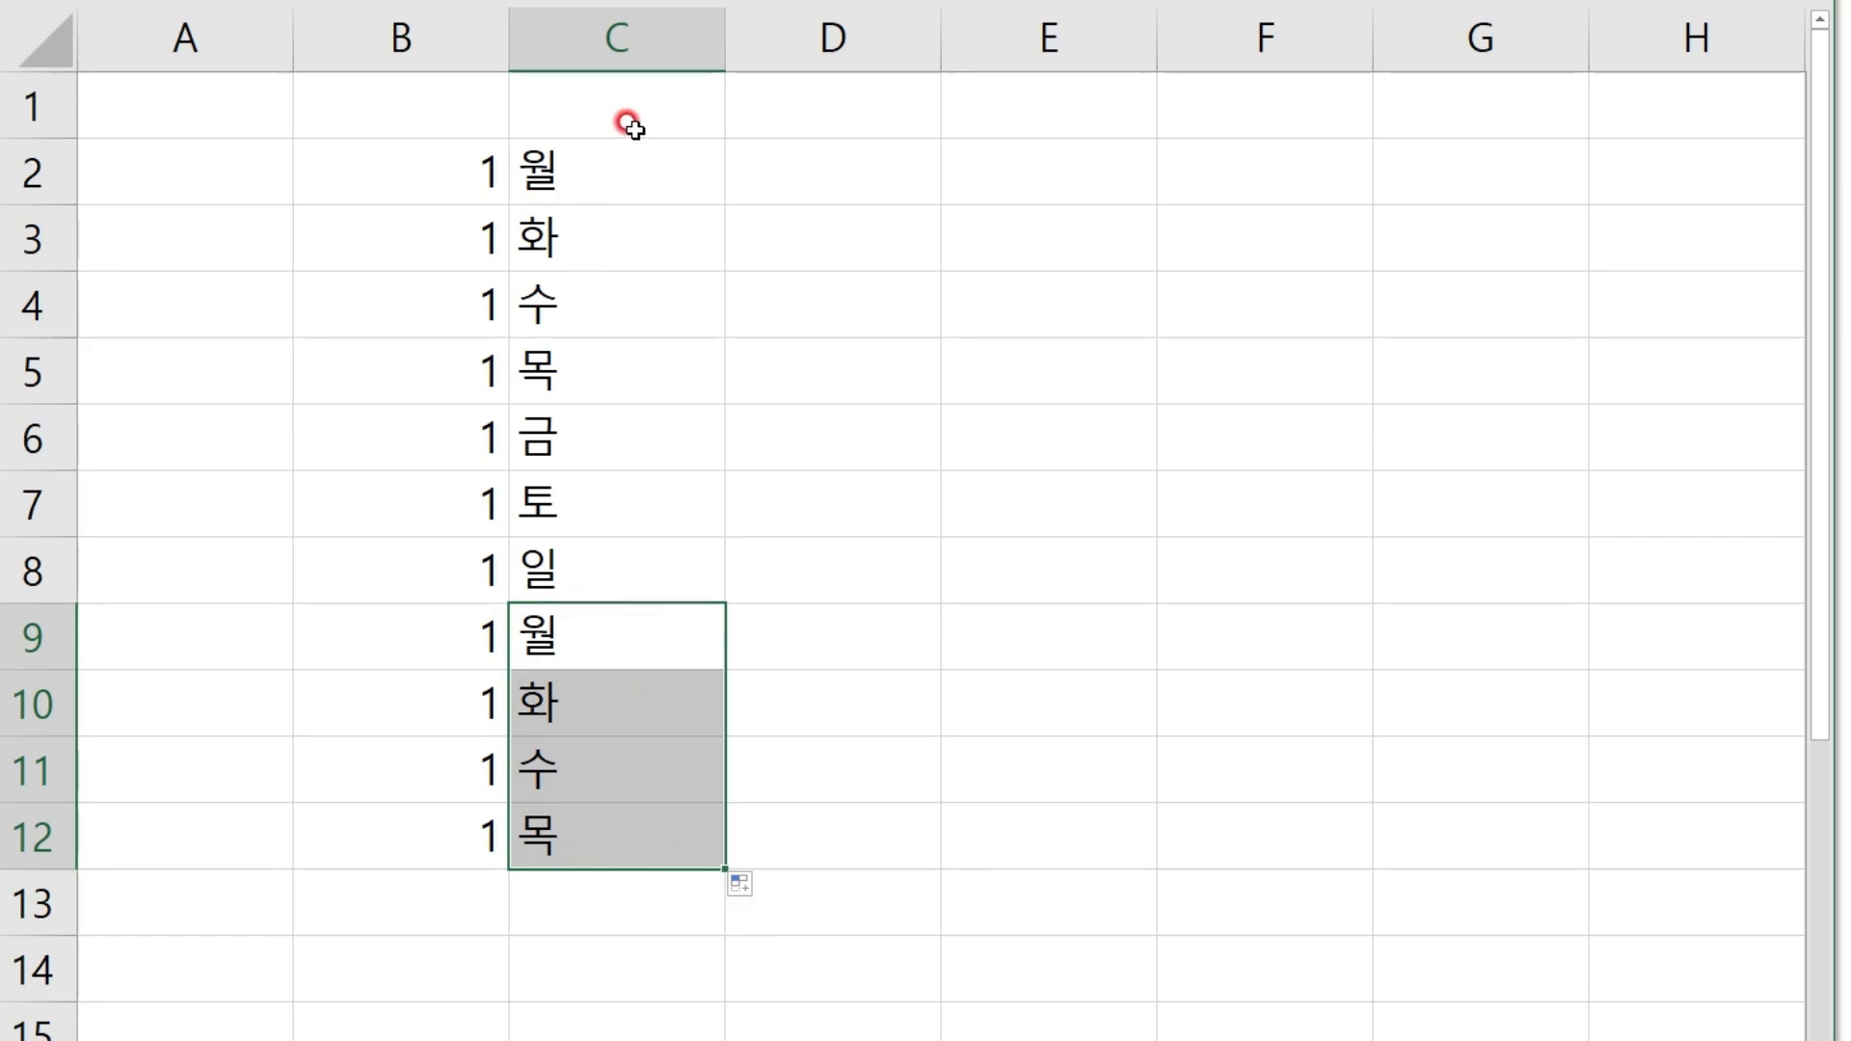
Enter 가 in cell D2 and fill it down through D12
left_click(852, 159)
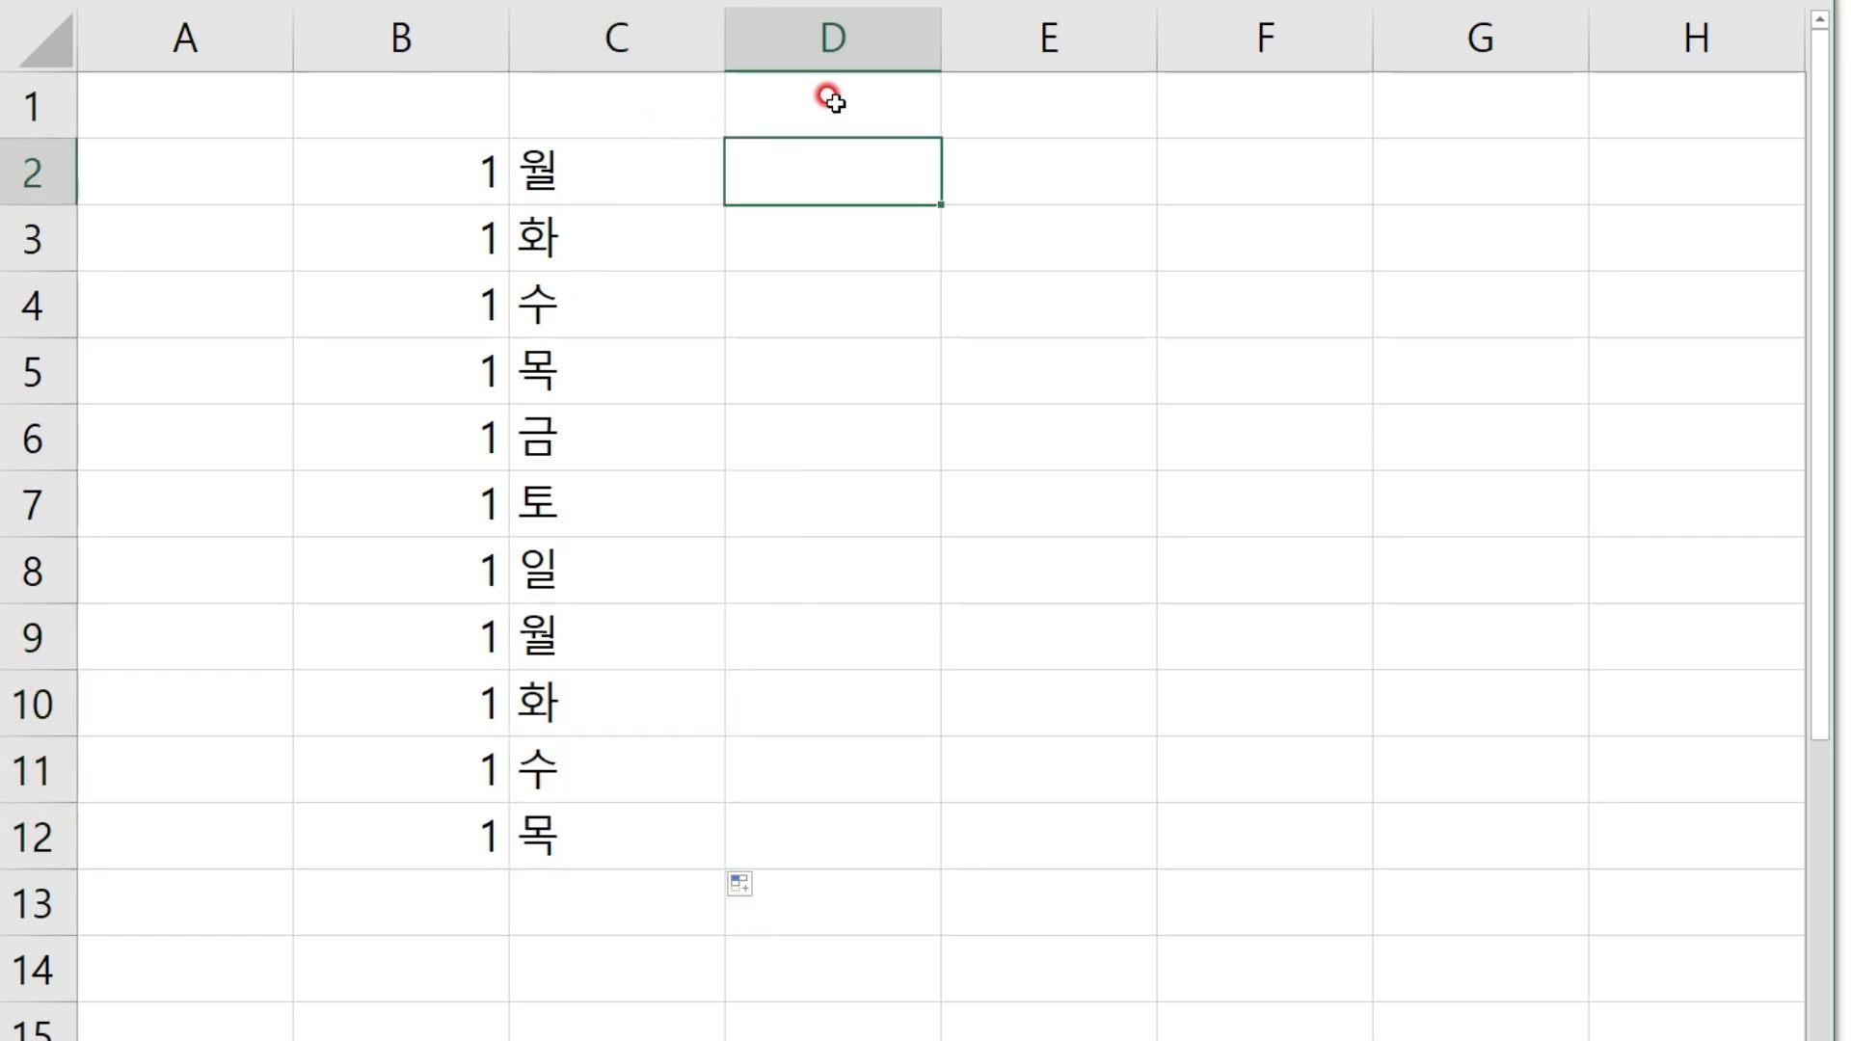
type("가")
key("Return")
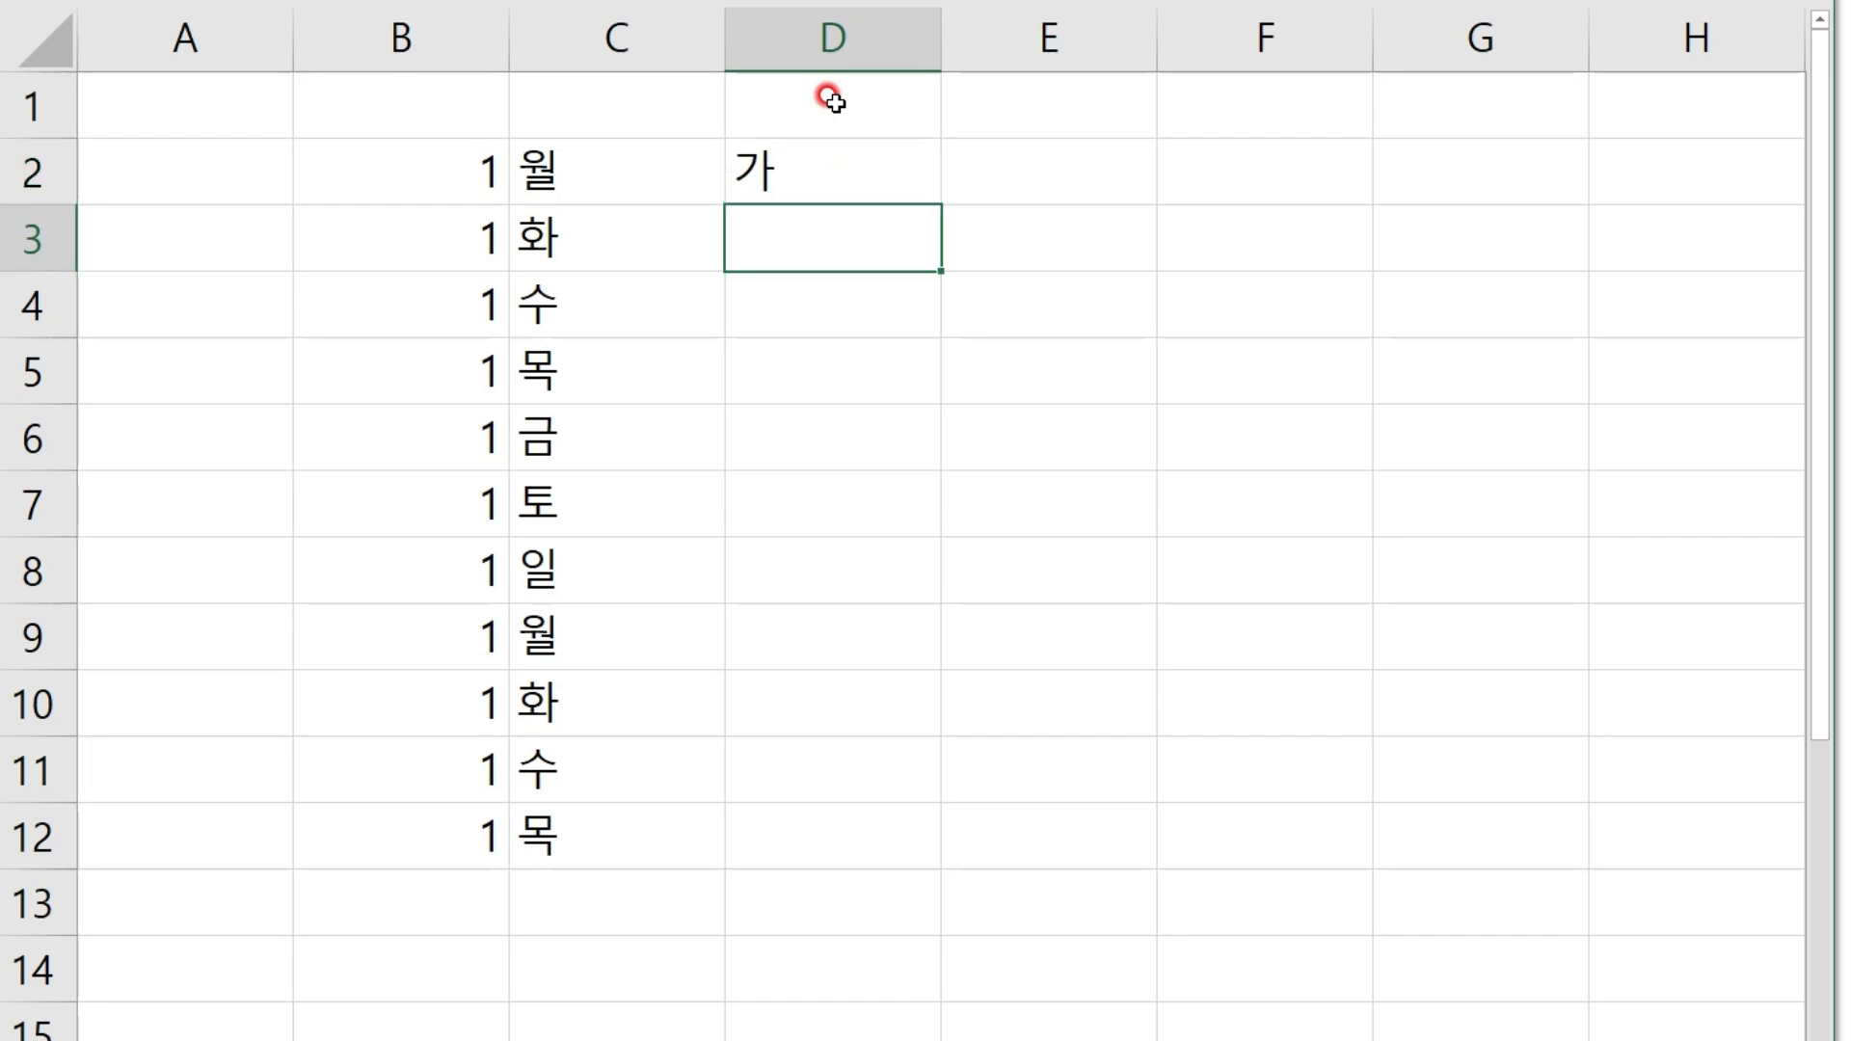
left_click(916, 183)
left_click_drag(937, 206, 872, 871)
Enter 컴퓨터 in cell E2 and fill it down through E13
left_click(1024, 166)
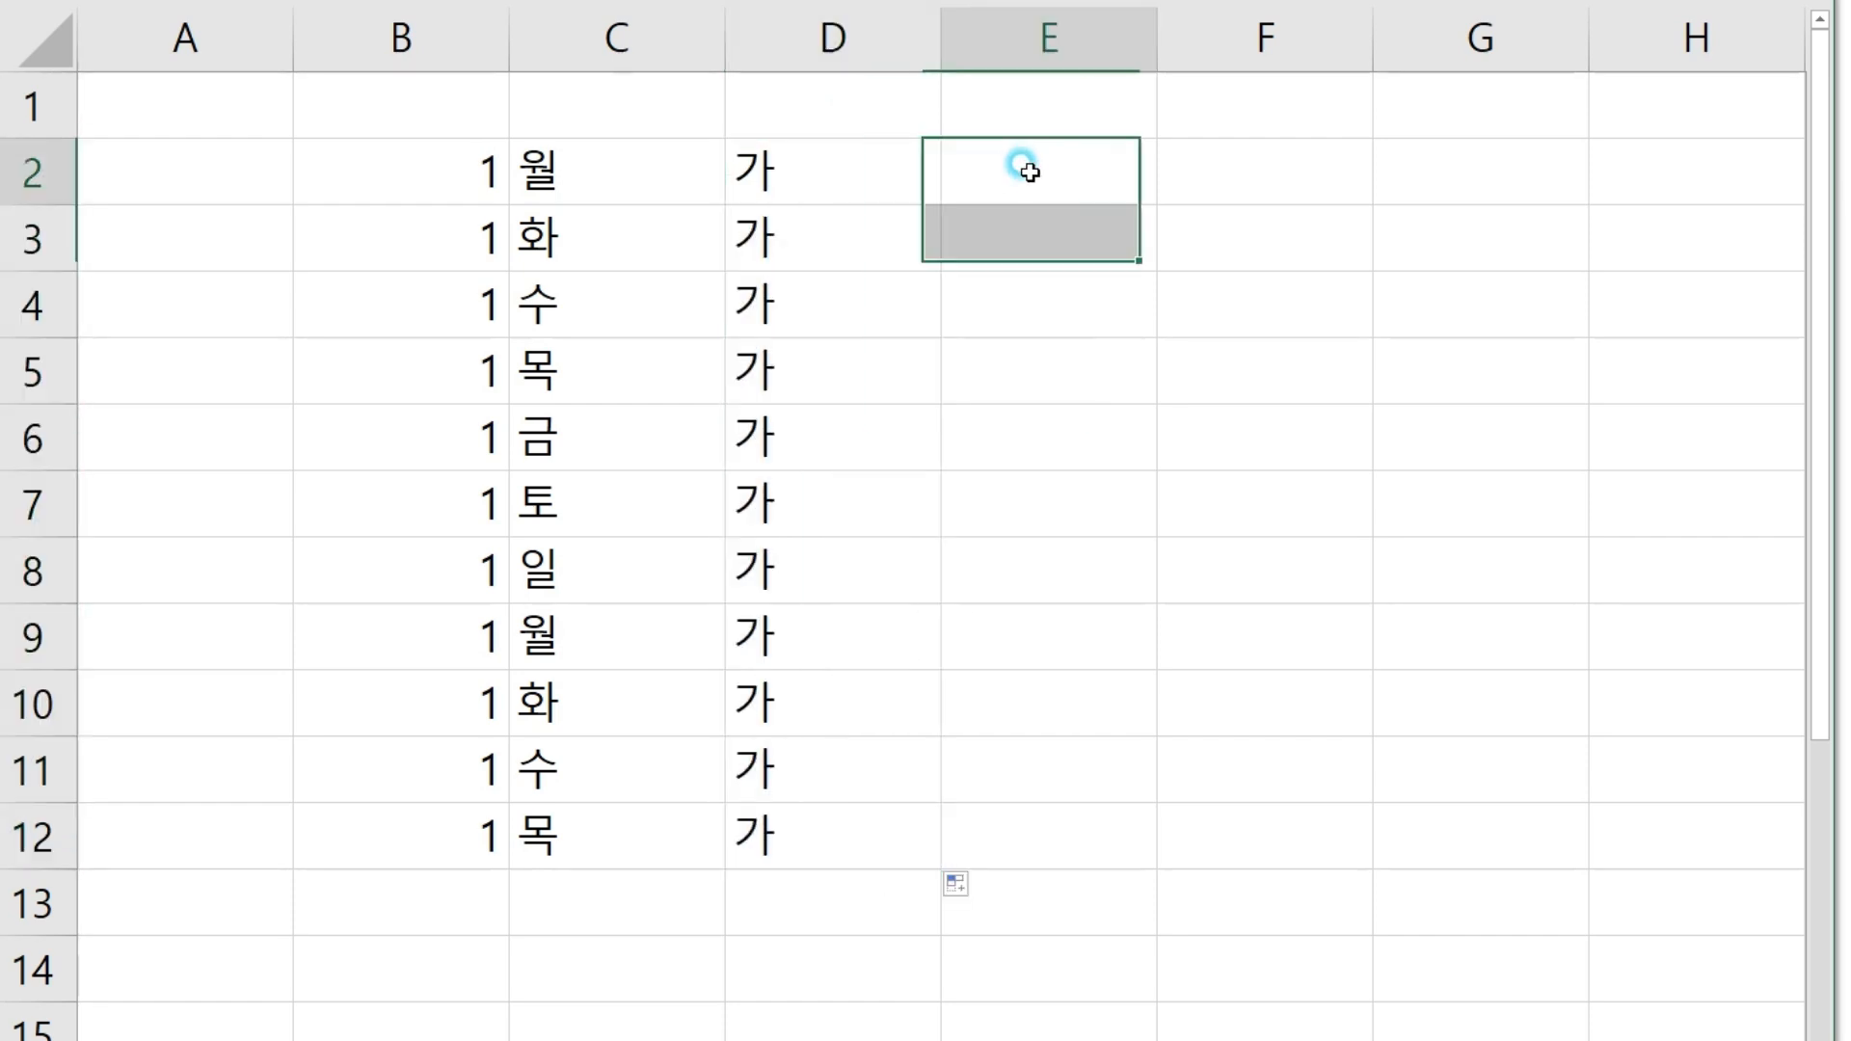
type("컴퓨터")
key("Return")
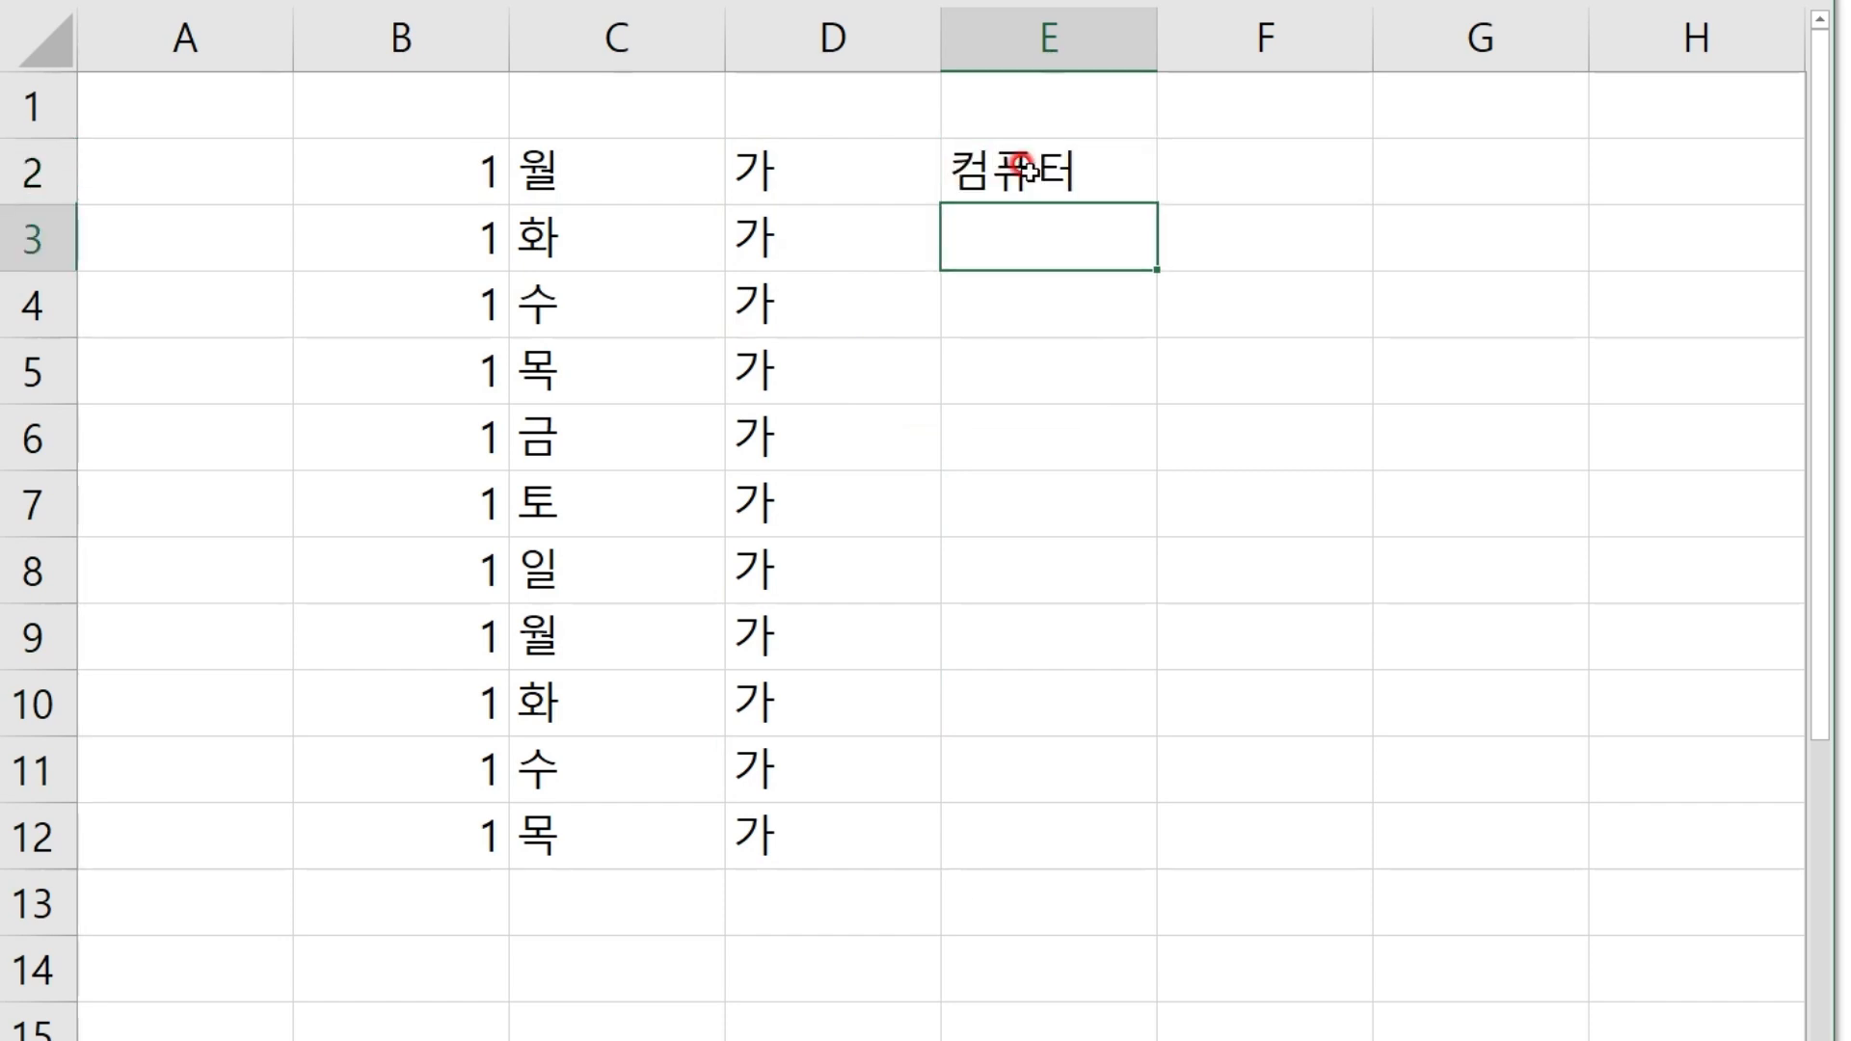
left_click(1027, 166)
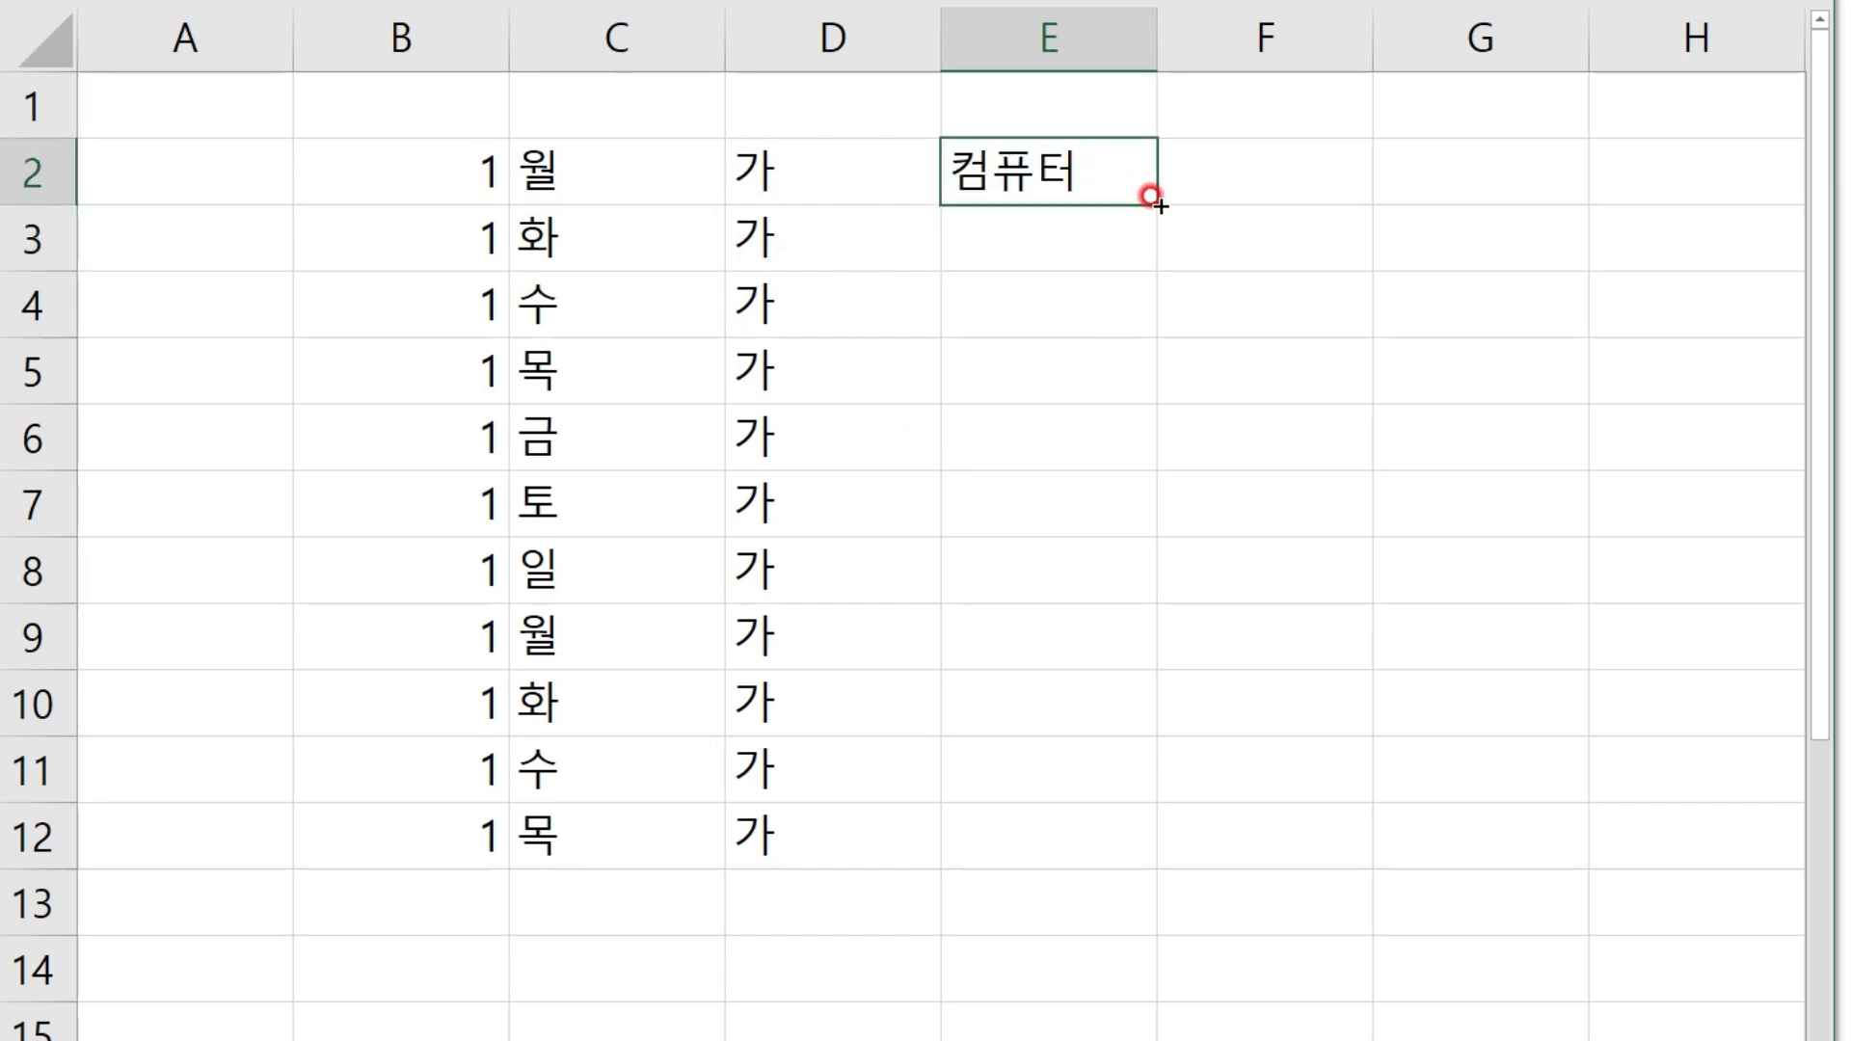
left_click_drag(1150, 198, 1007, 904)
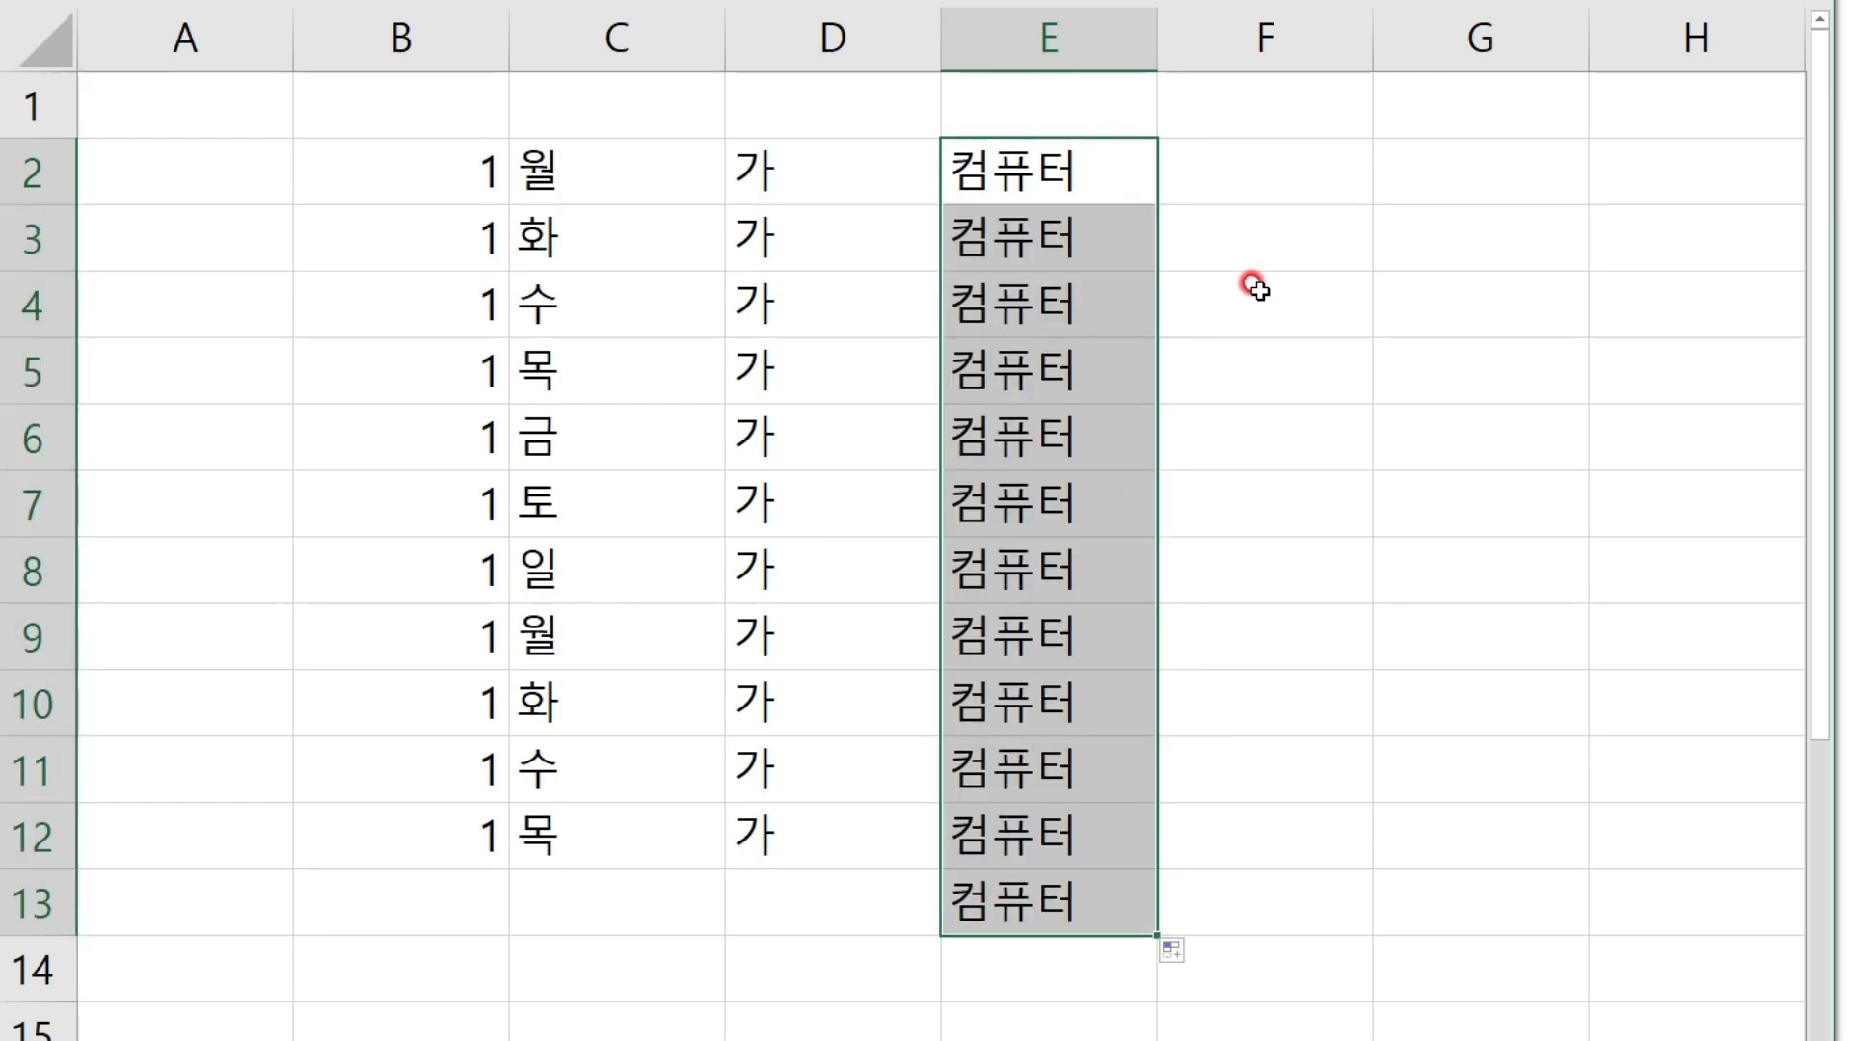
Enter 1 in cell F2 and fill it down through F13 as a series increasing by 1
left_click(1292, 185)
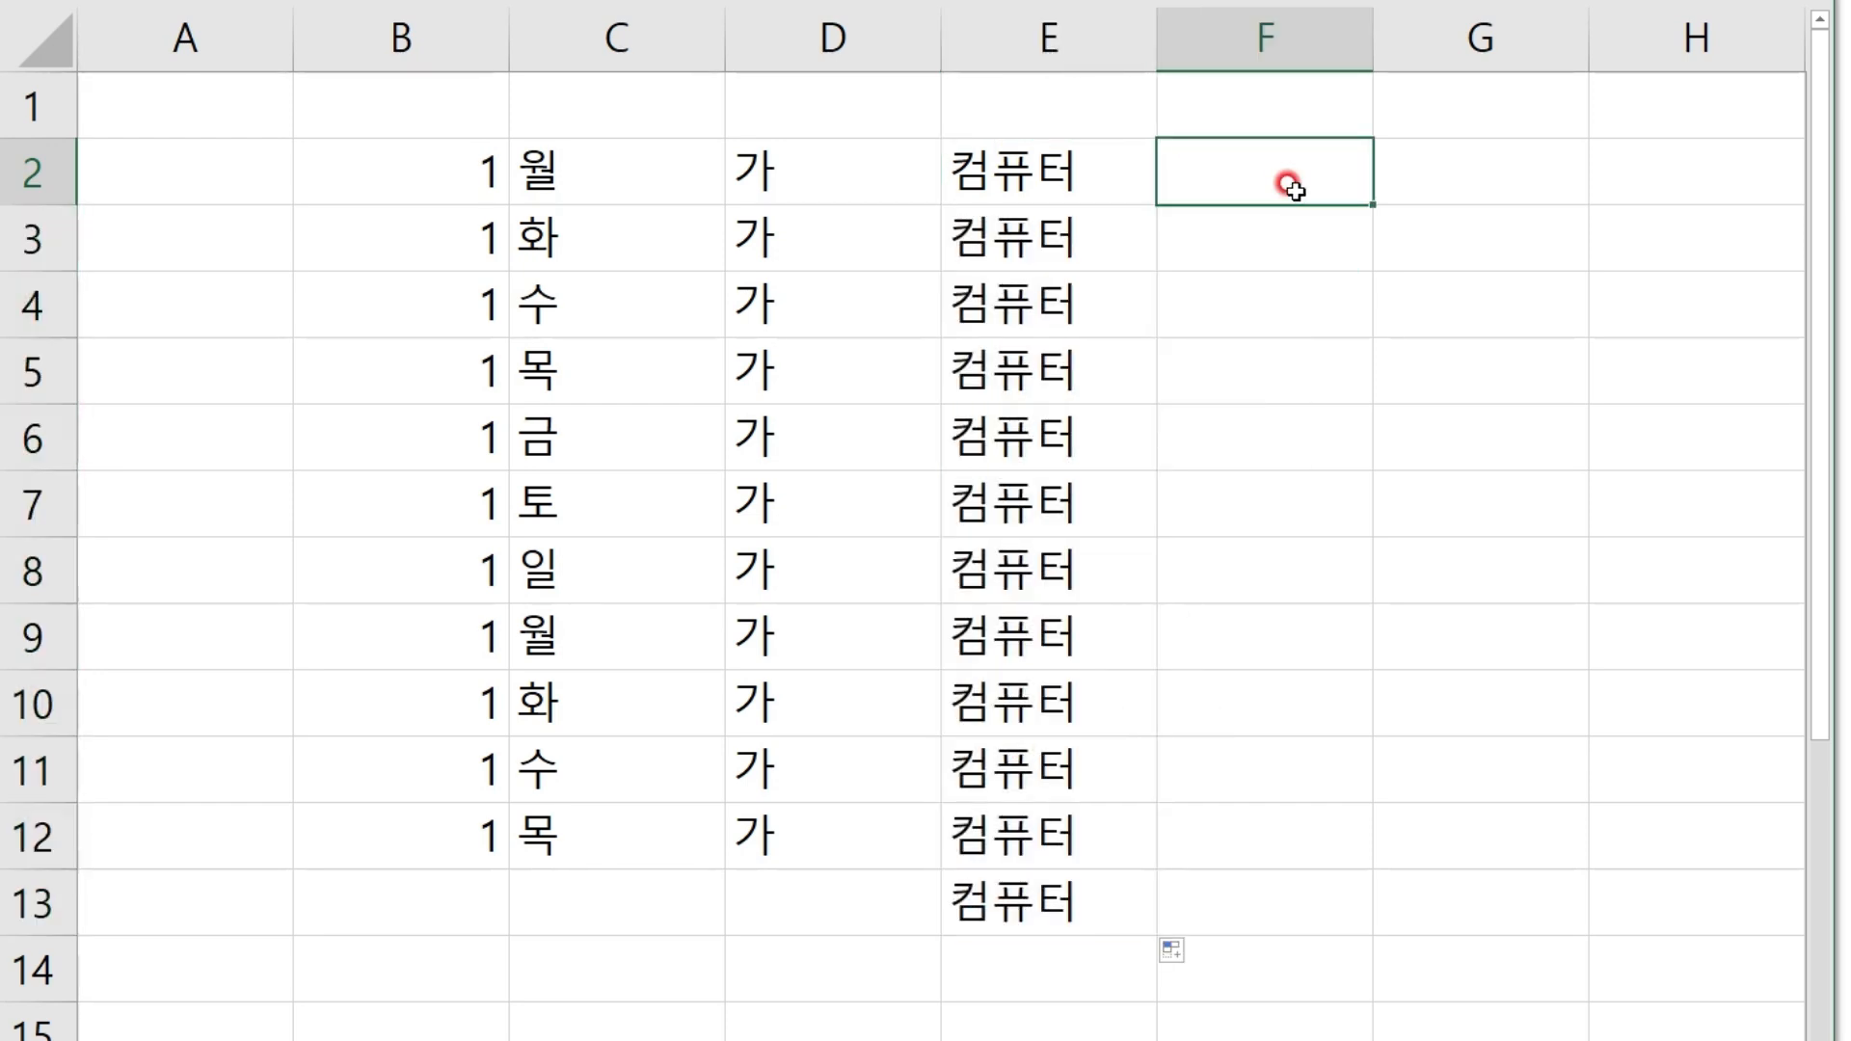
type("1")
key("Return")
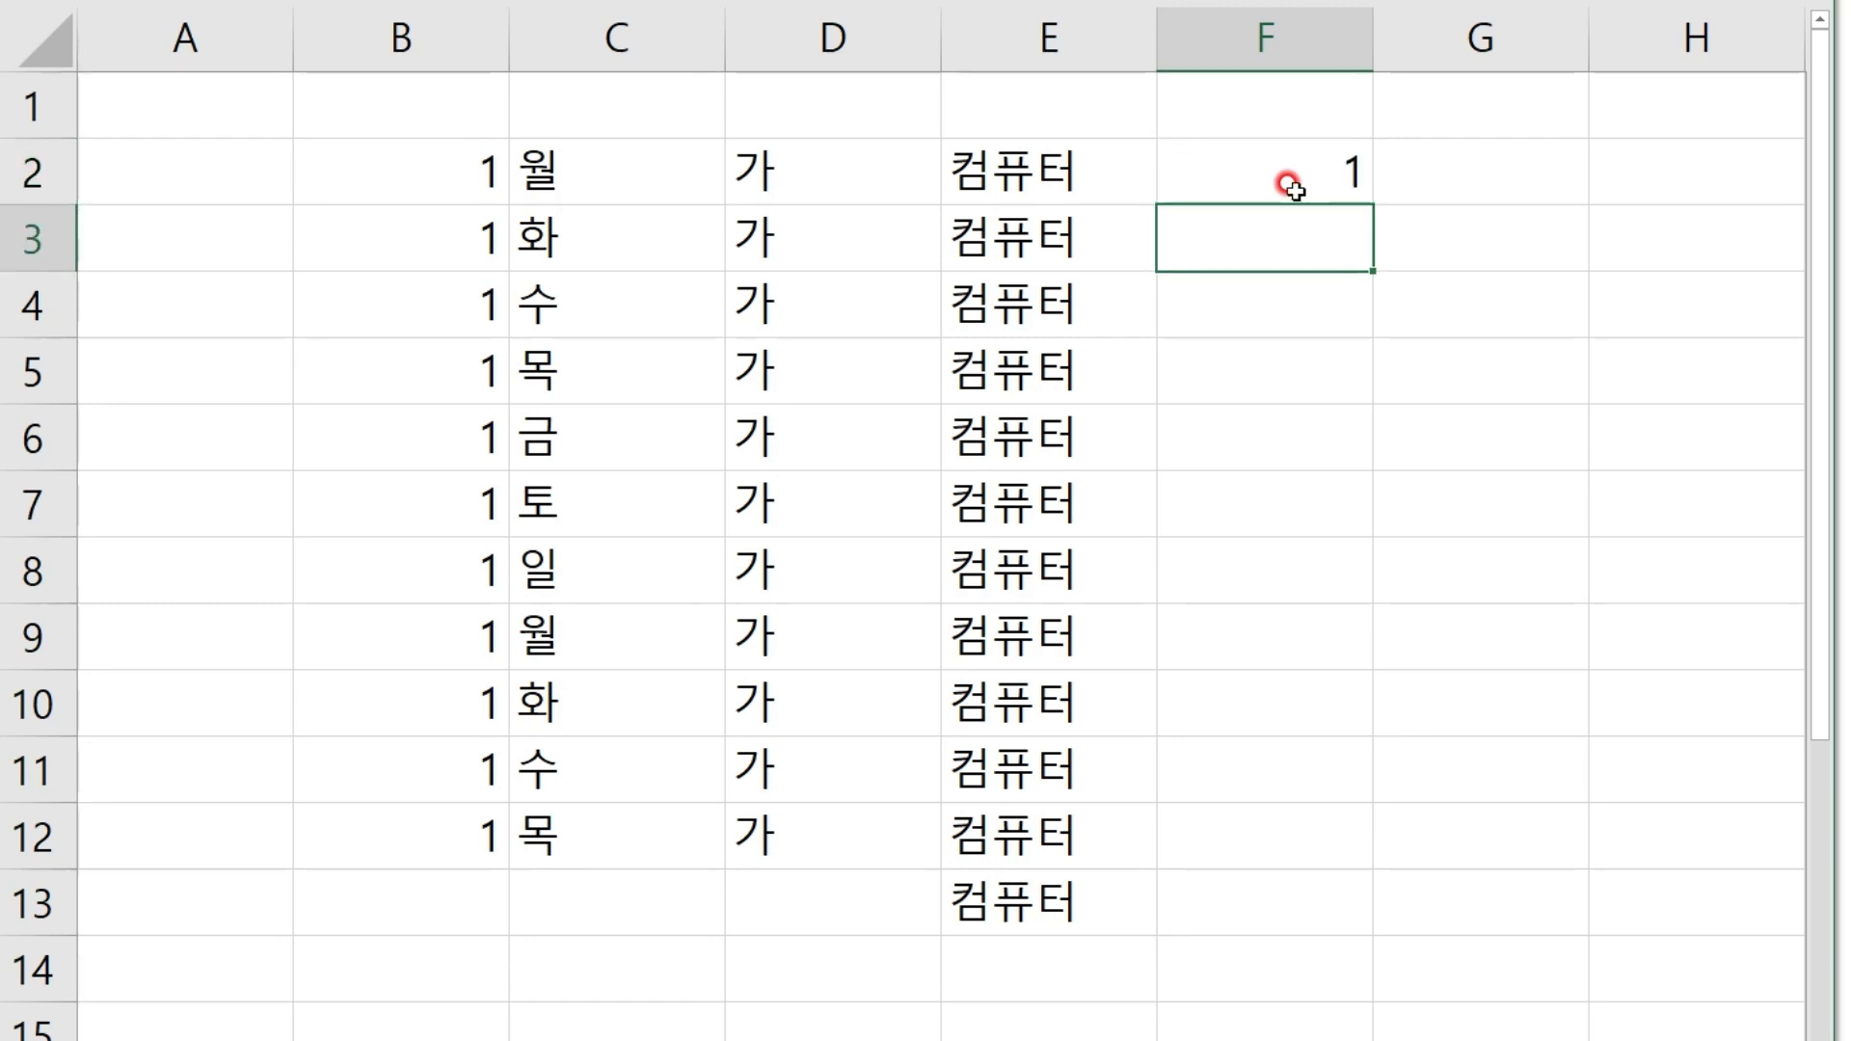
left_click(1291, 185)
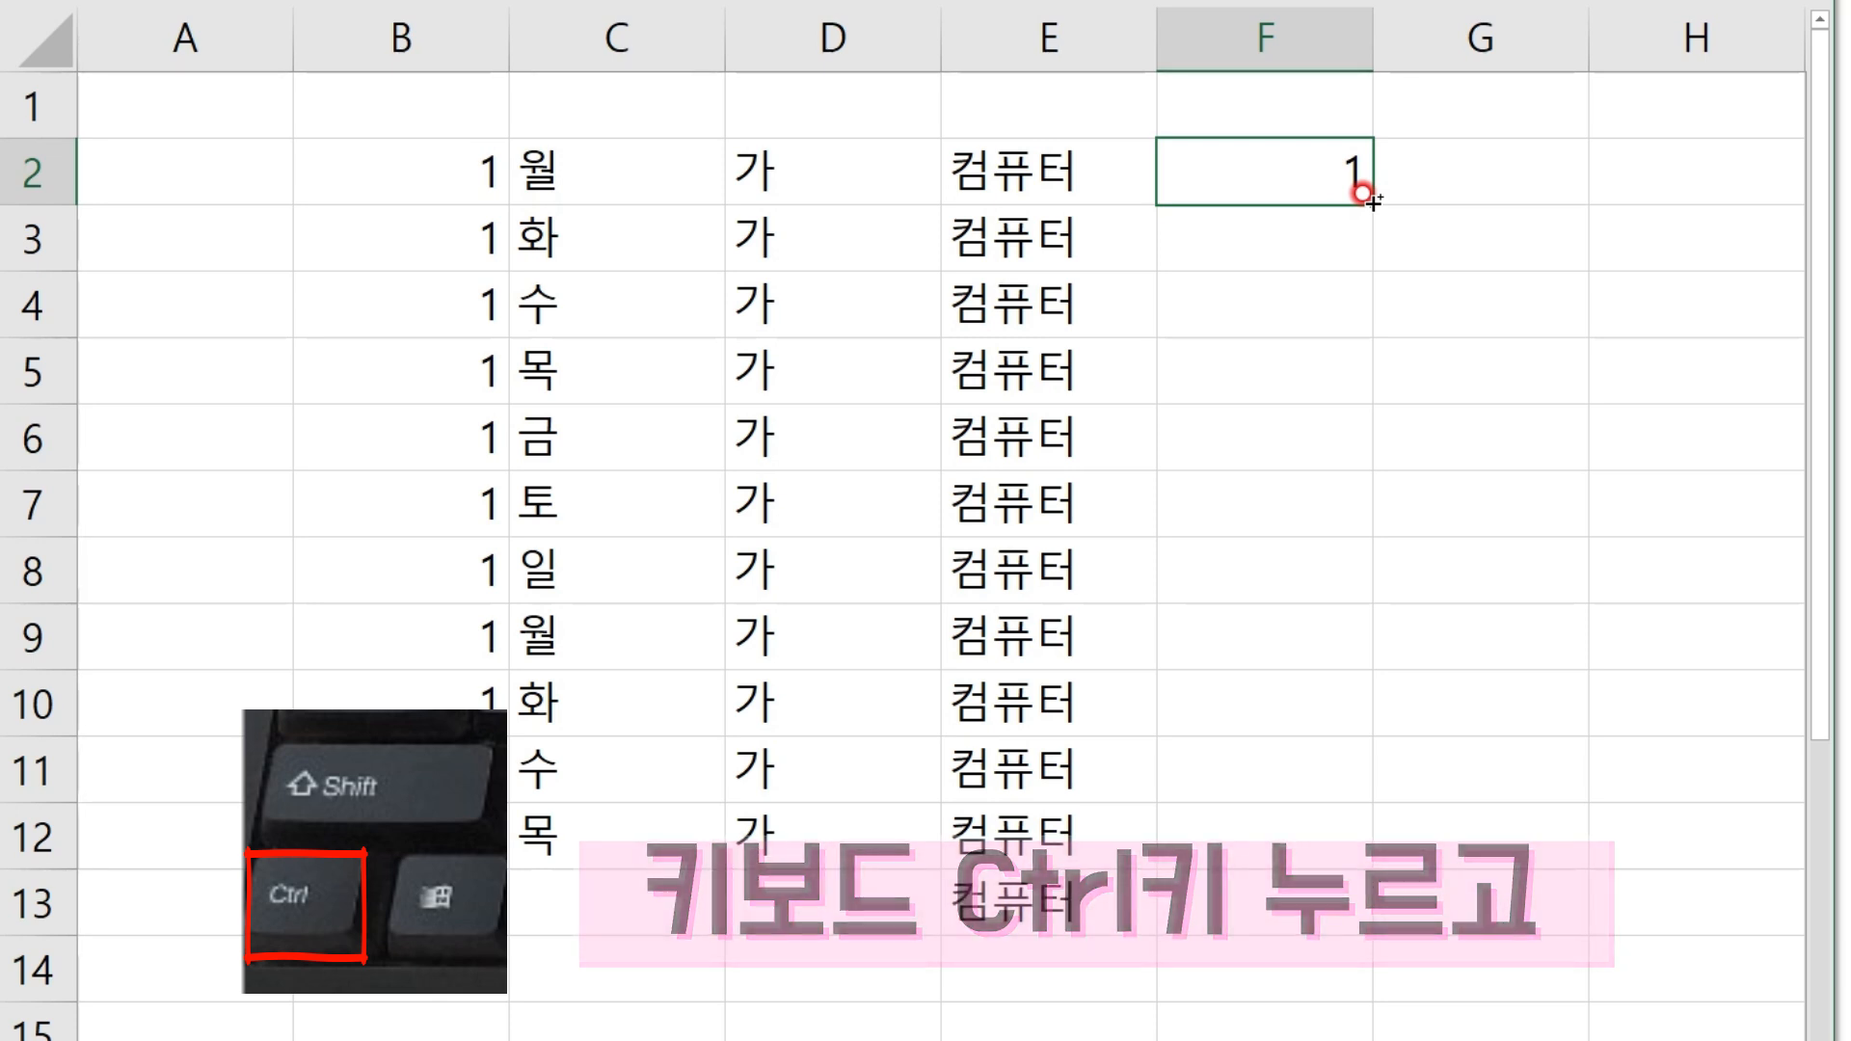
left_click_drag(1361, 193, 1302, 906)
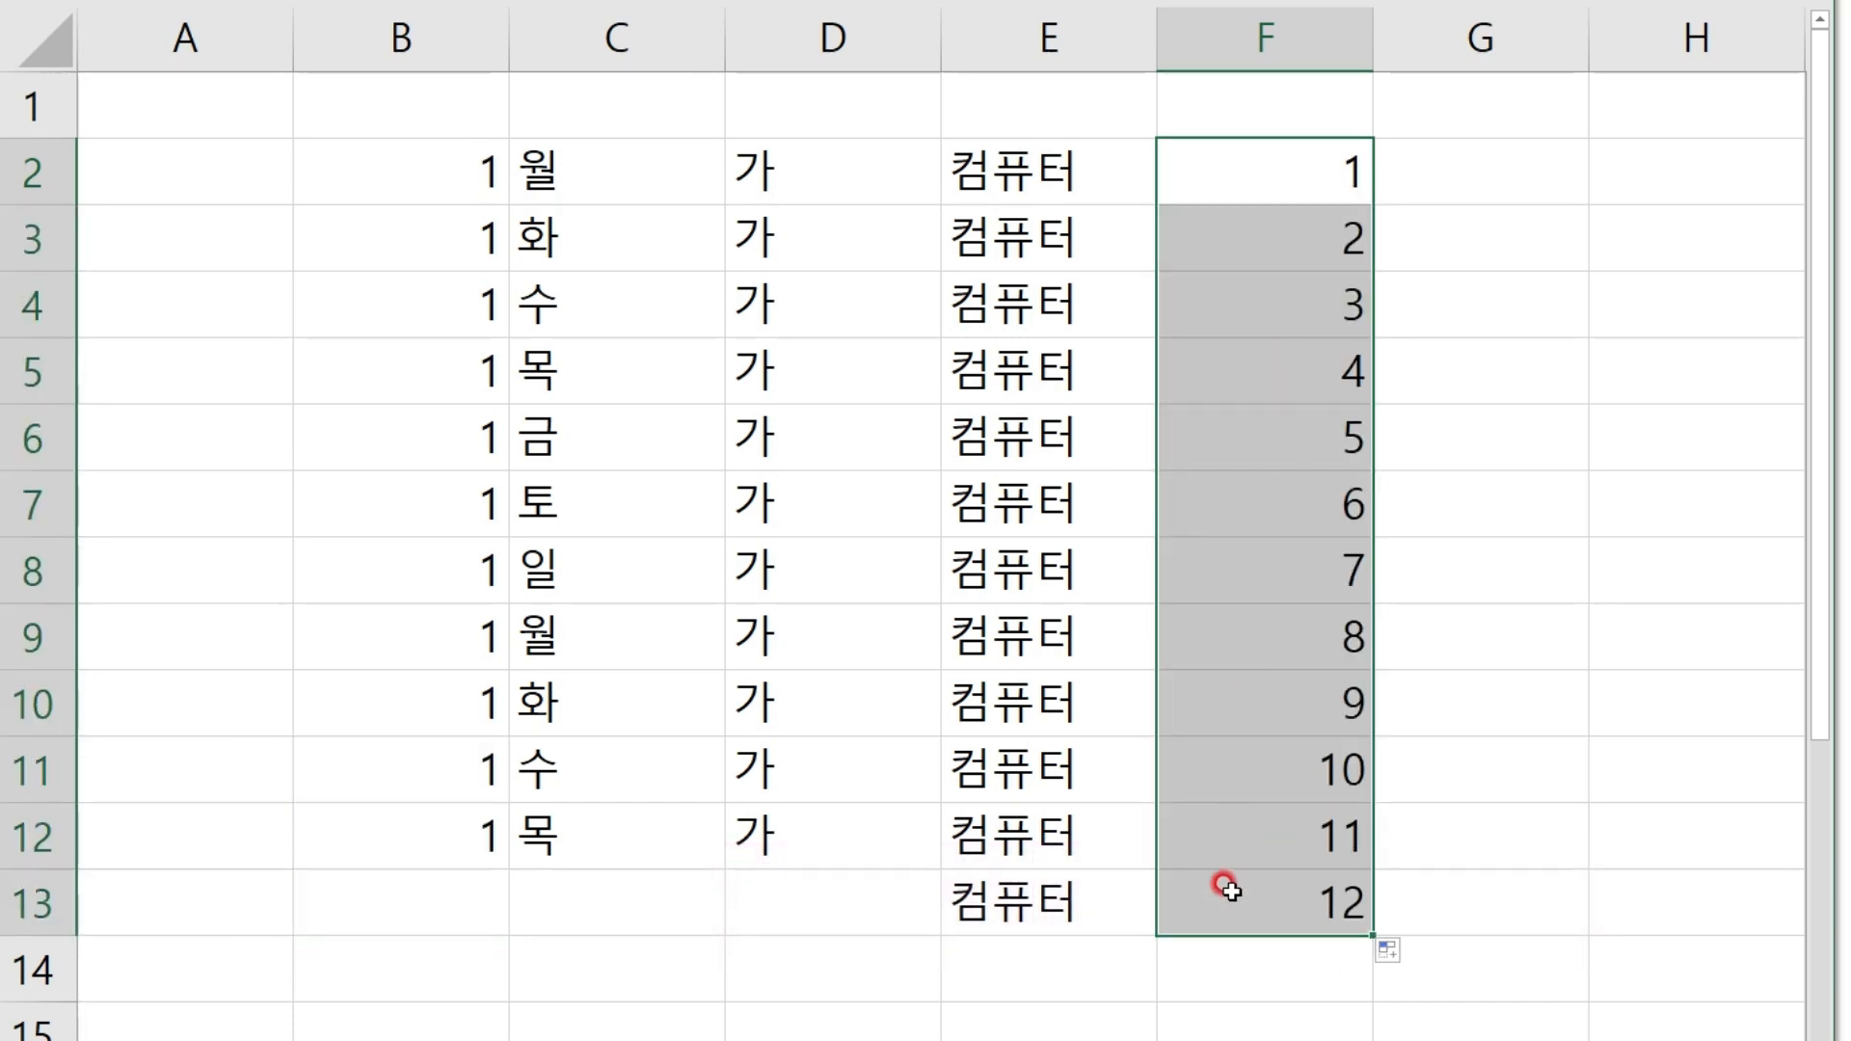
Enter 2 in G2 and 4 in G3, and extend the two-cell pattern down through G13
left_click(1581, 158)
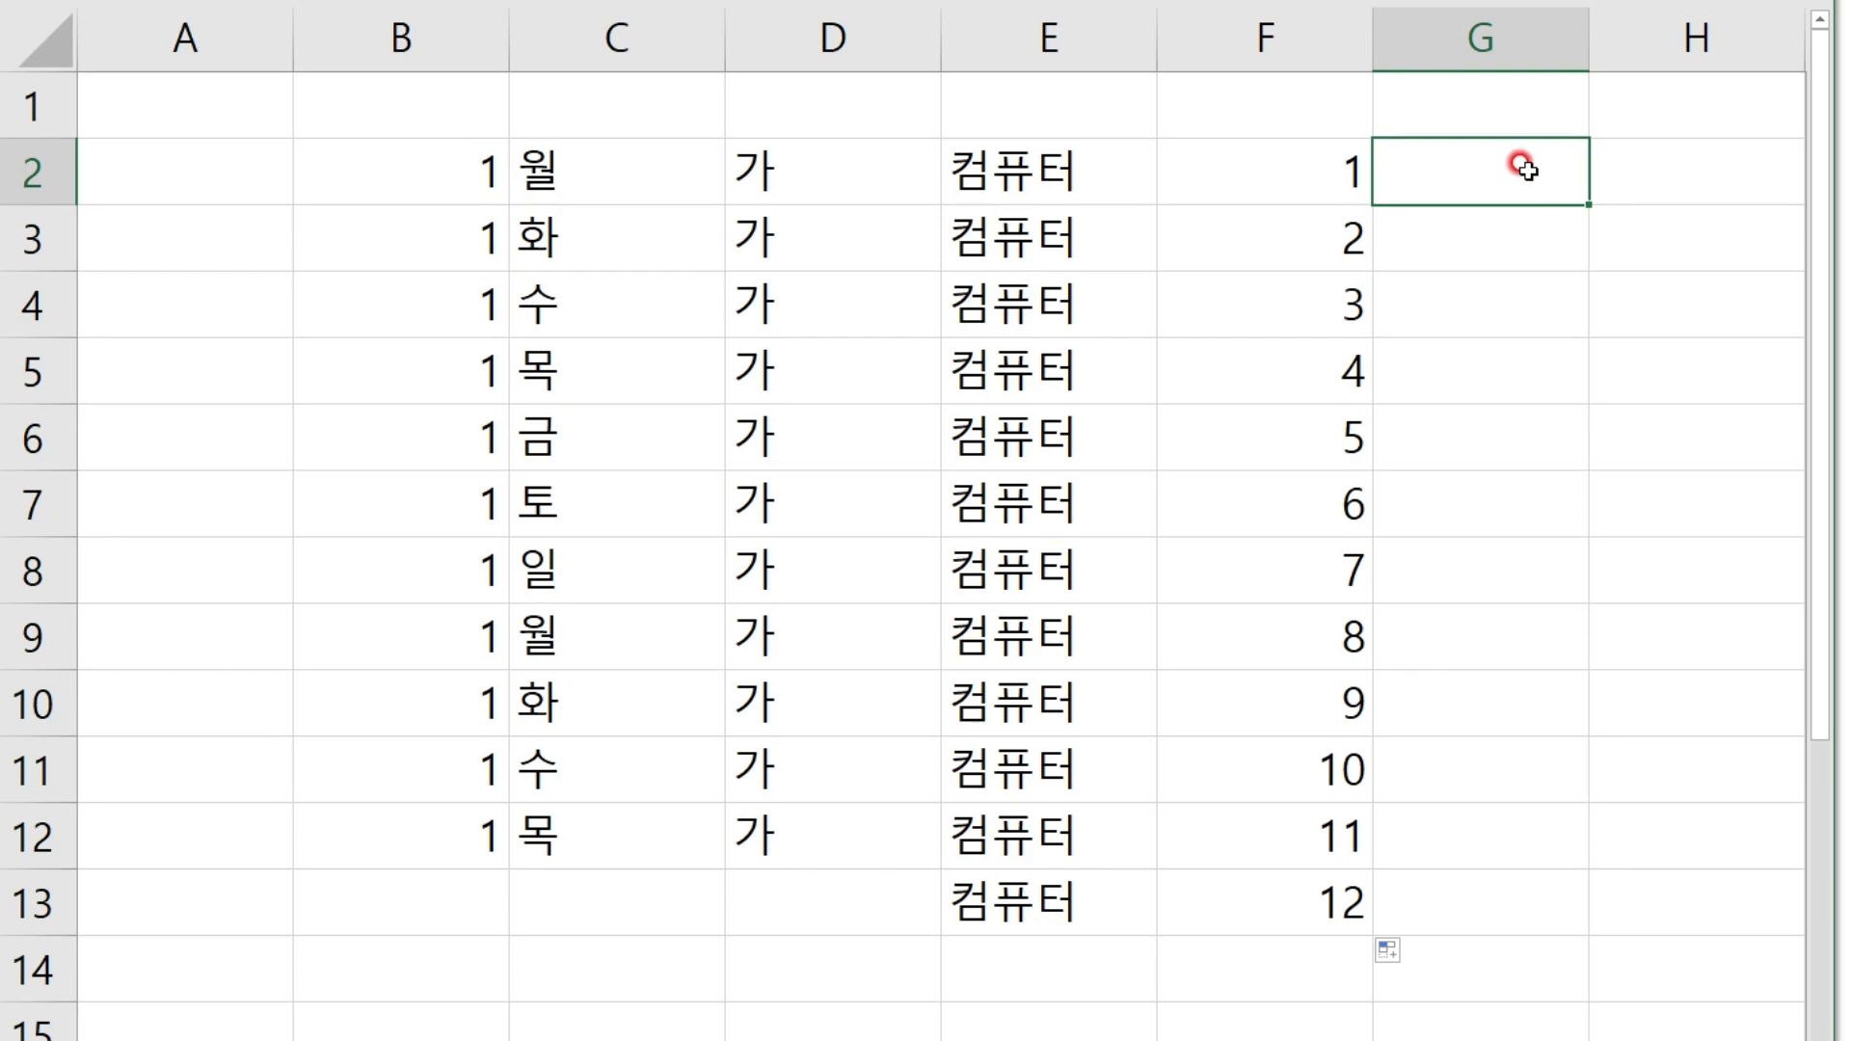
type("2")
key("Return")
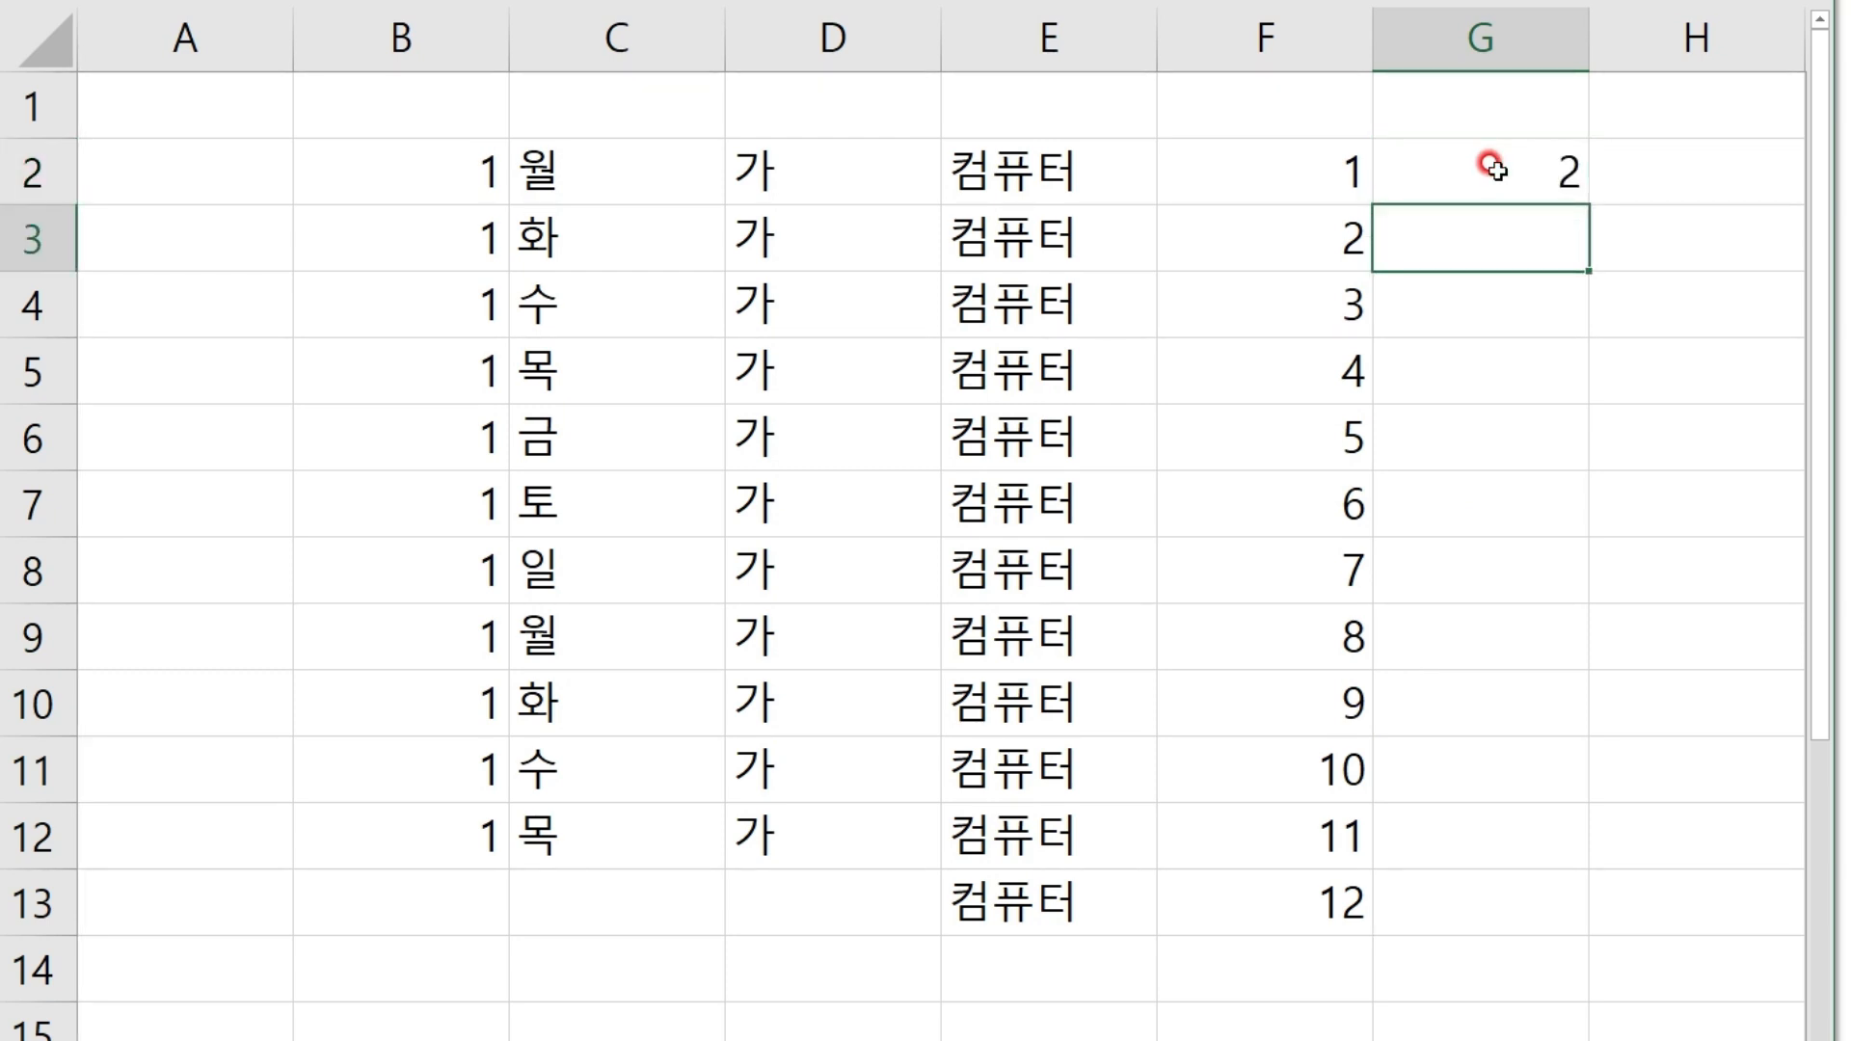
type("4")
key("Return")
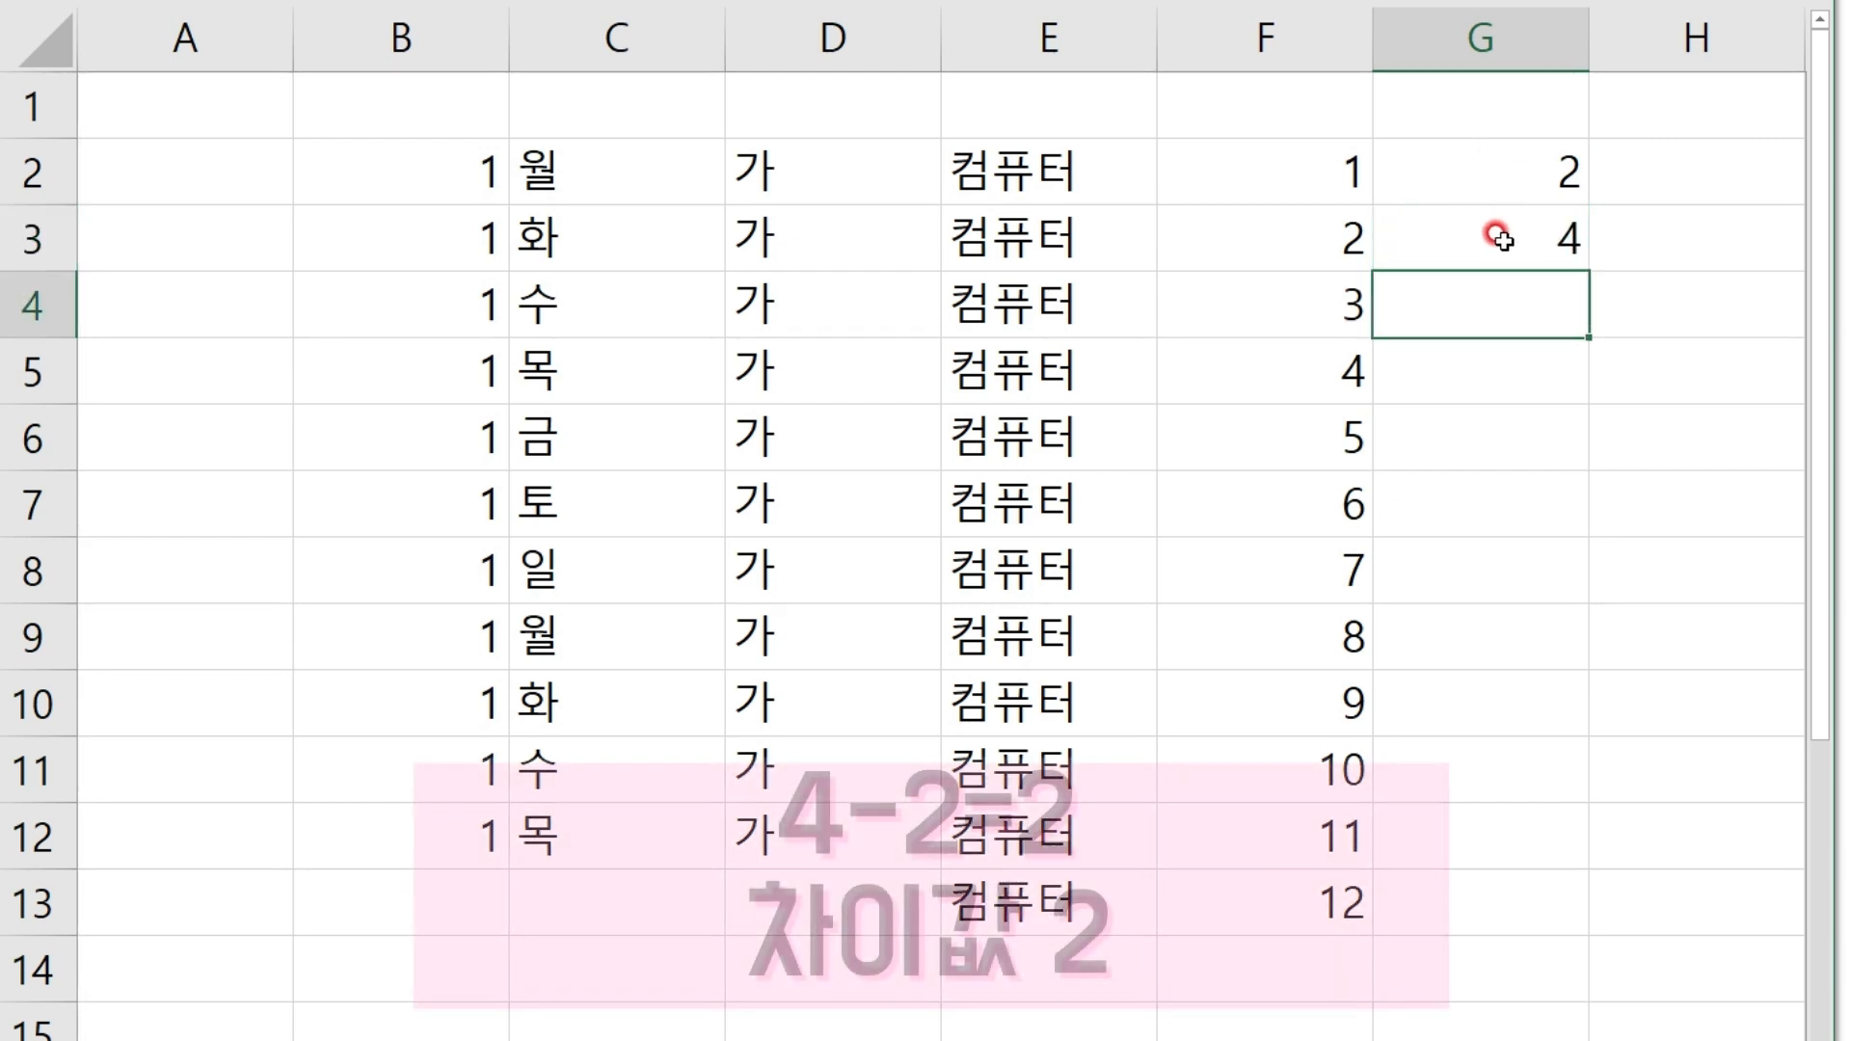
left_click_drag(1480, 152, 1470, 248)
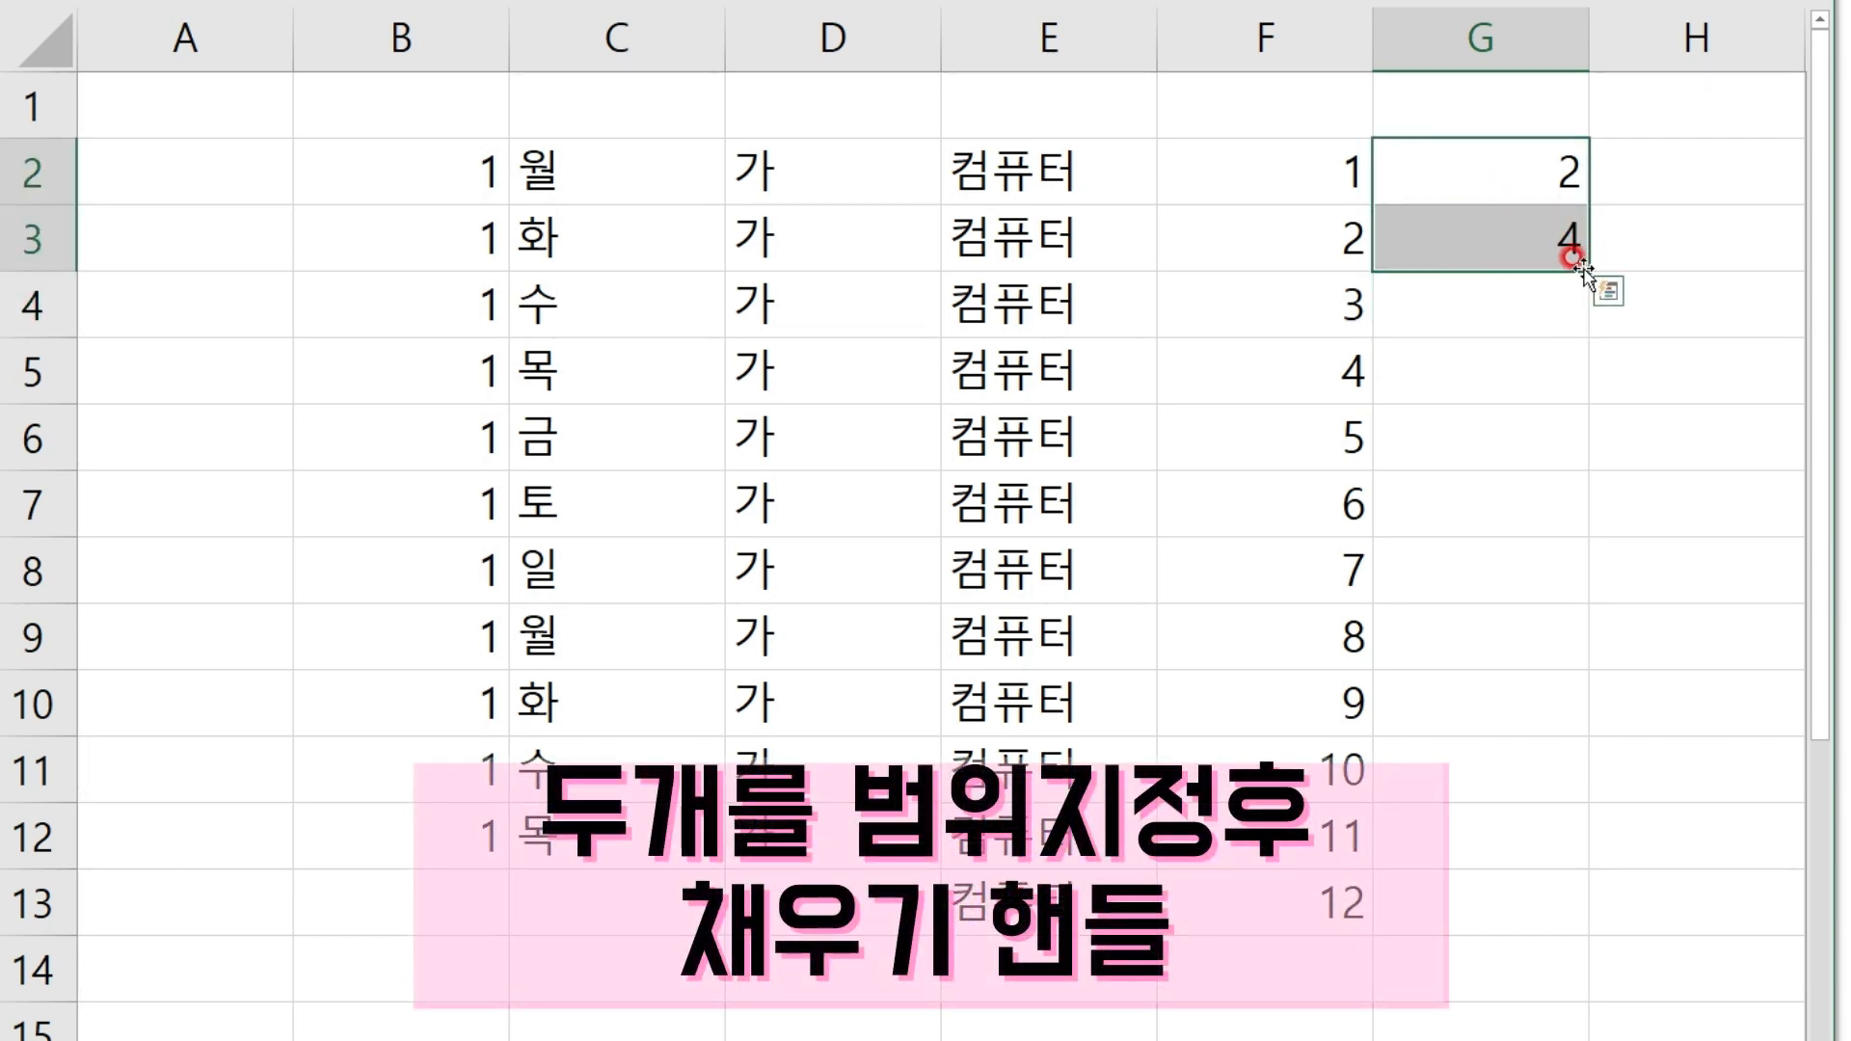
left_click_drag(1589, 270, 1533, 911)
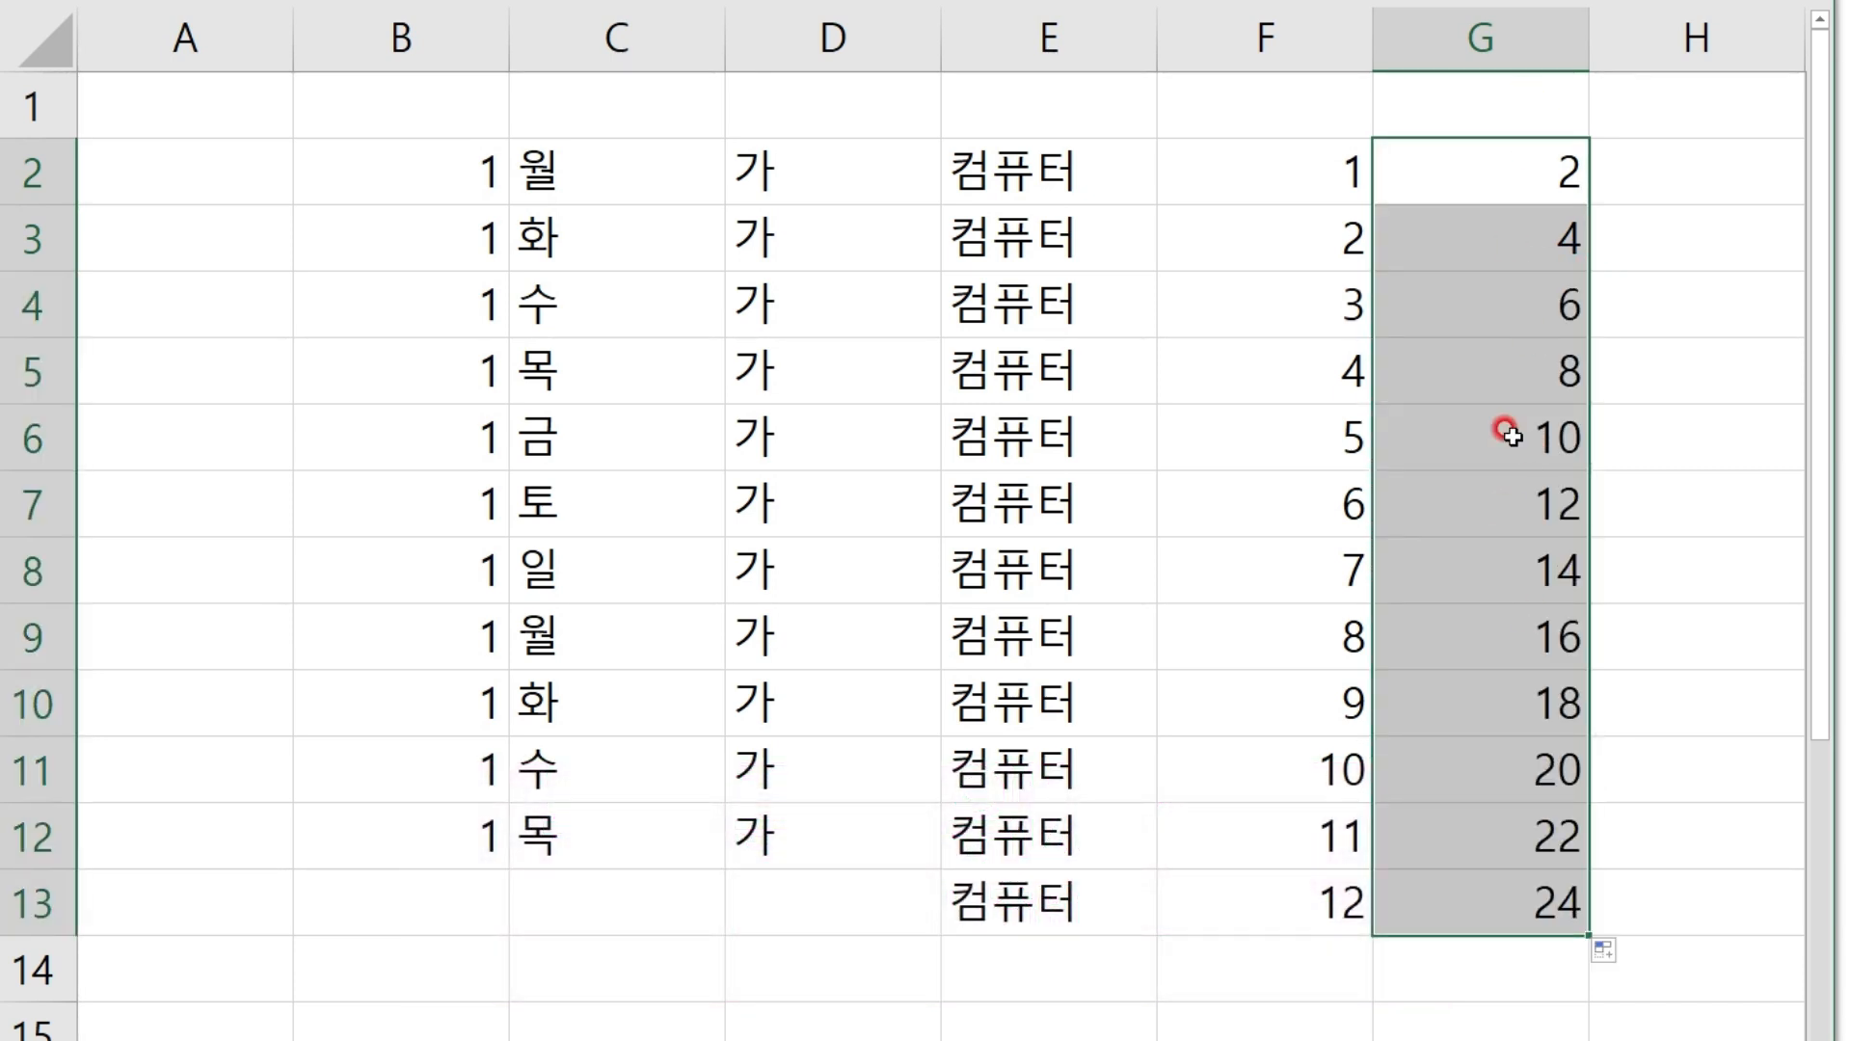
Enter 5 in H2 and 10 in H3, and extend the two-cell pattern down through H13
left_click(1672, 185)
type("5")
key("Return")
key("Return")
left_click_drag(1672, 185, 1661, 940)
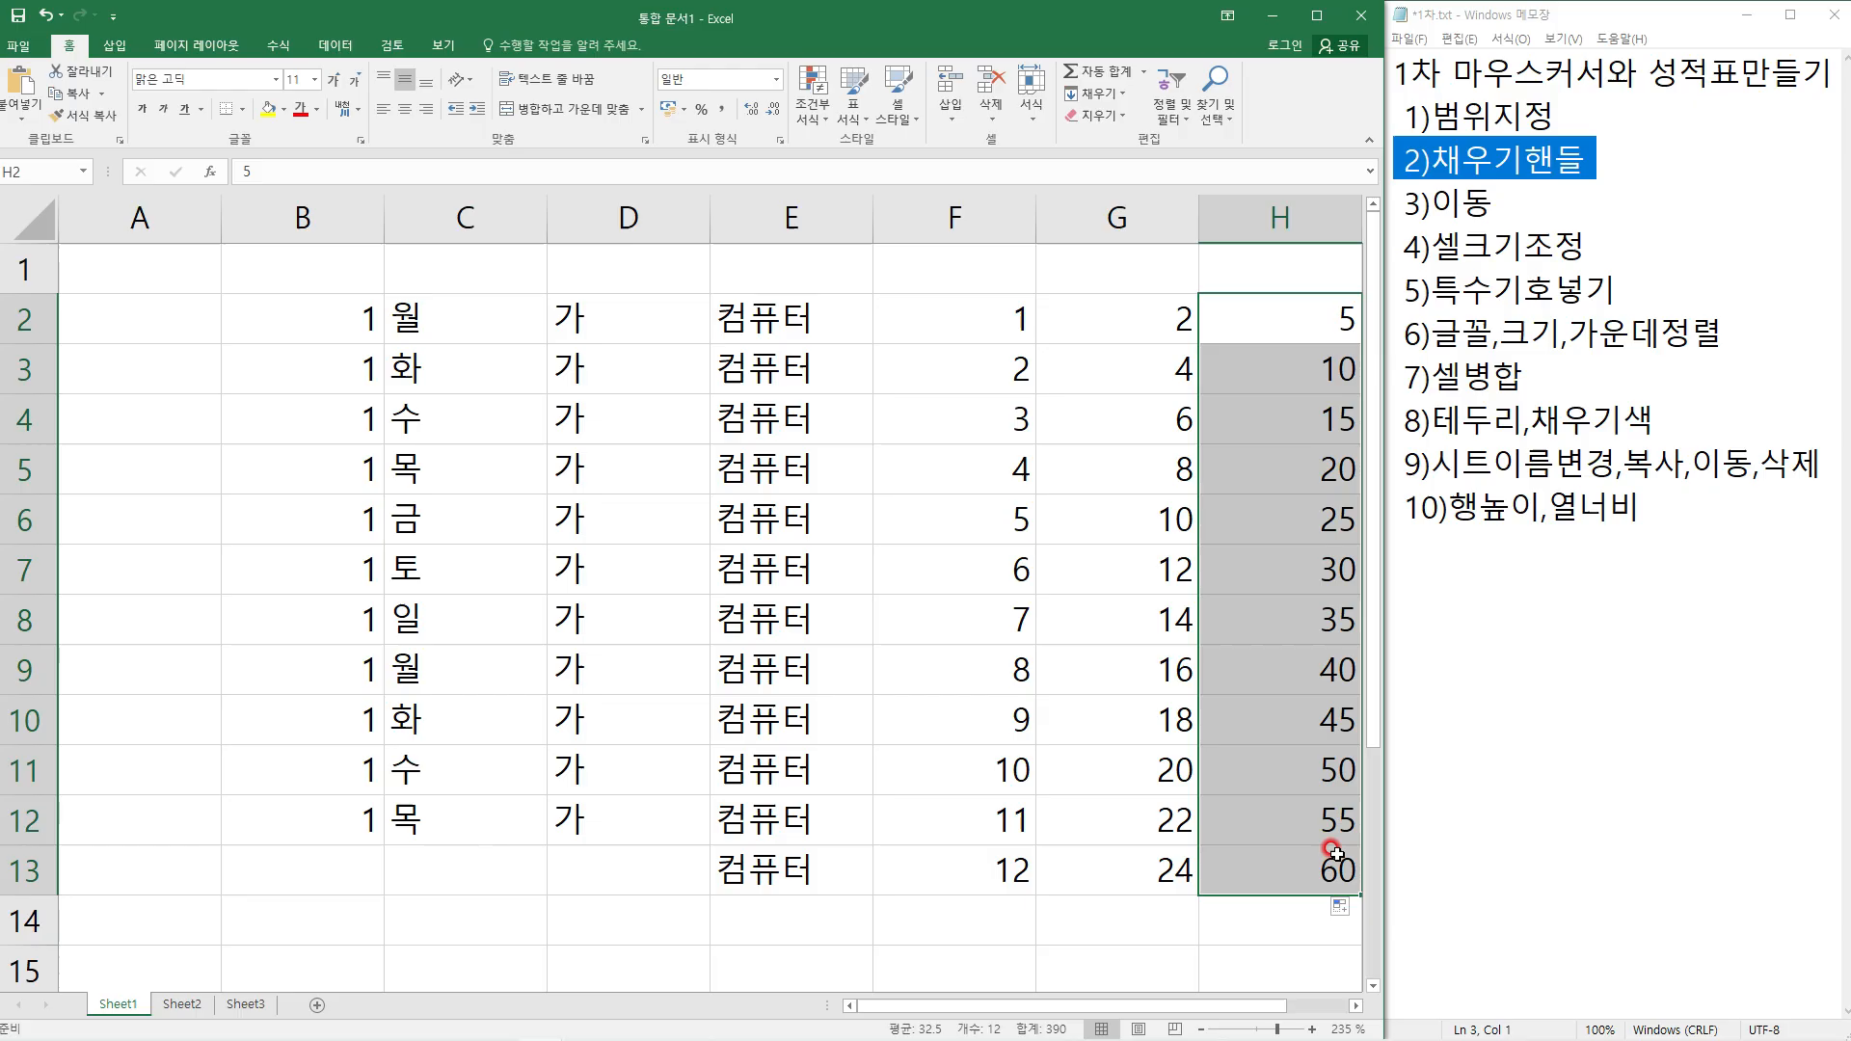
Highlight the 3)이동 item in the Notepad outline and return to the worksheet
left_click(1290, 200)
left_click(1573, 161)
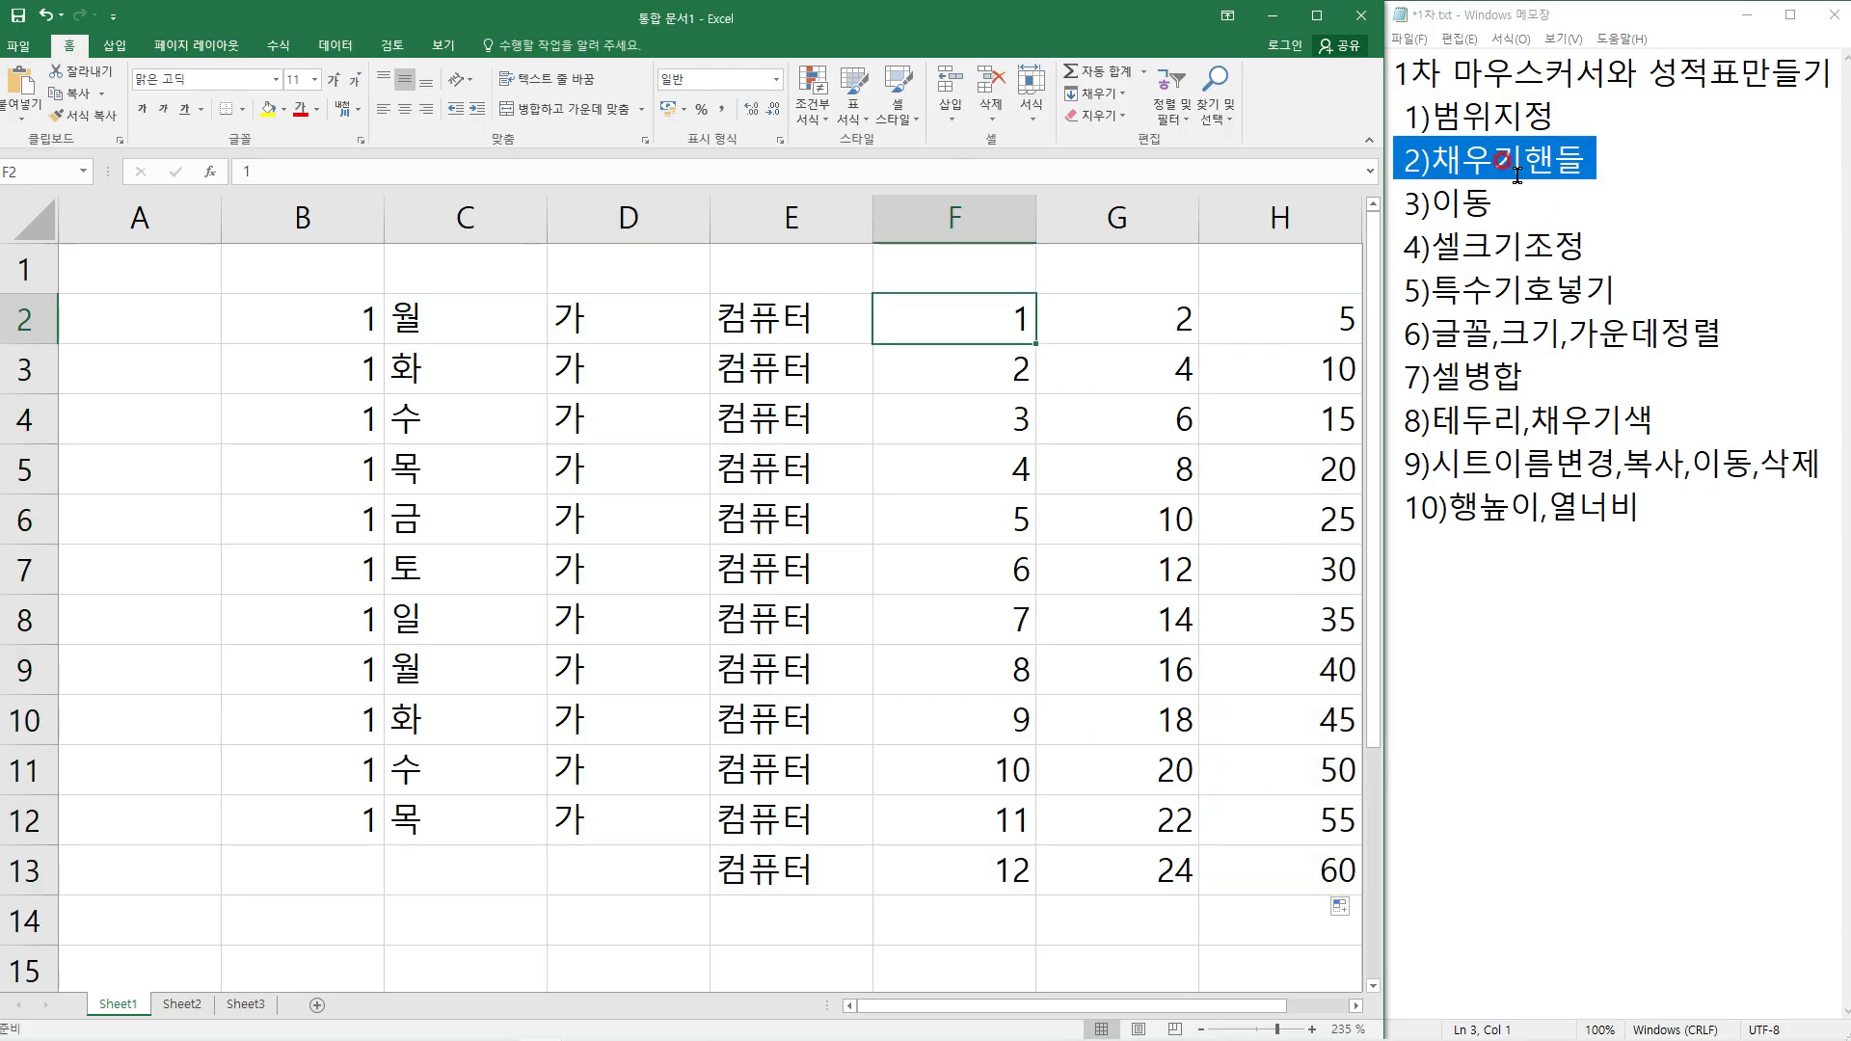
left_click_drag(1497, 200, 1408, 197)
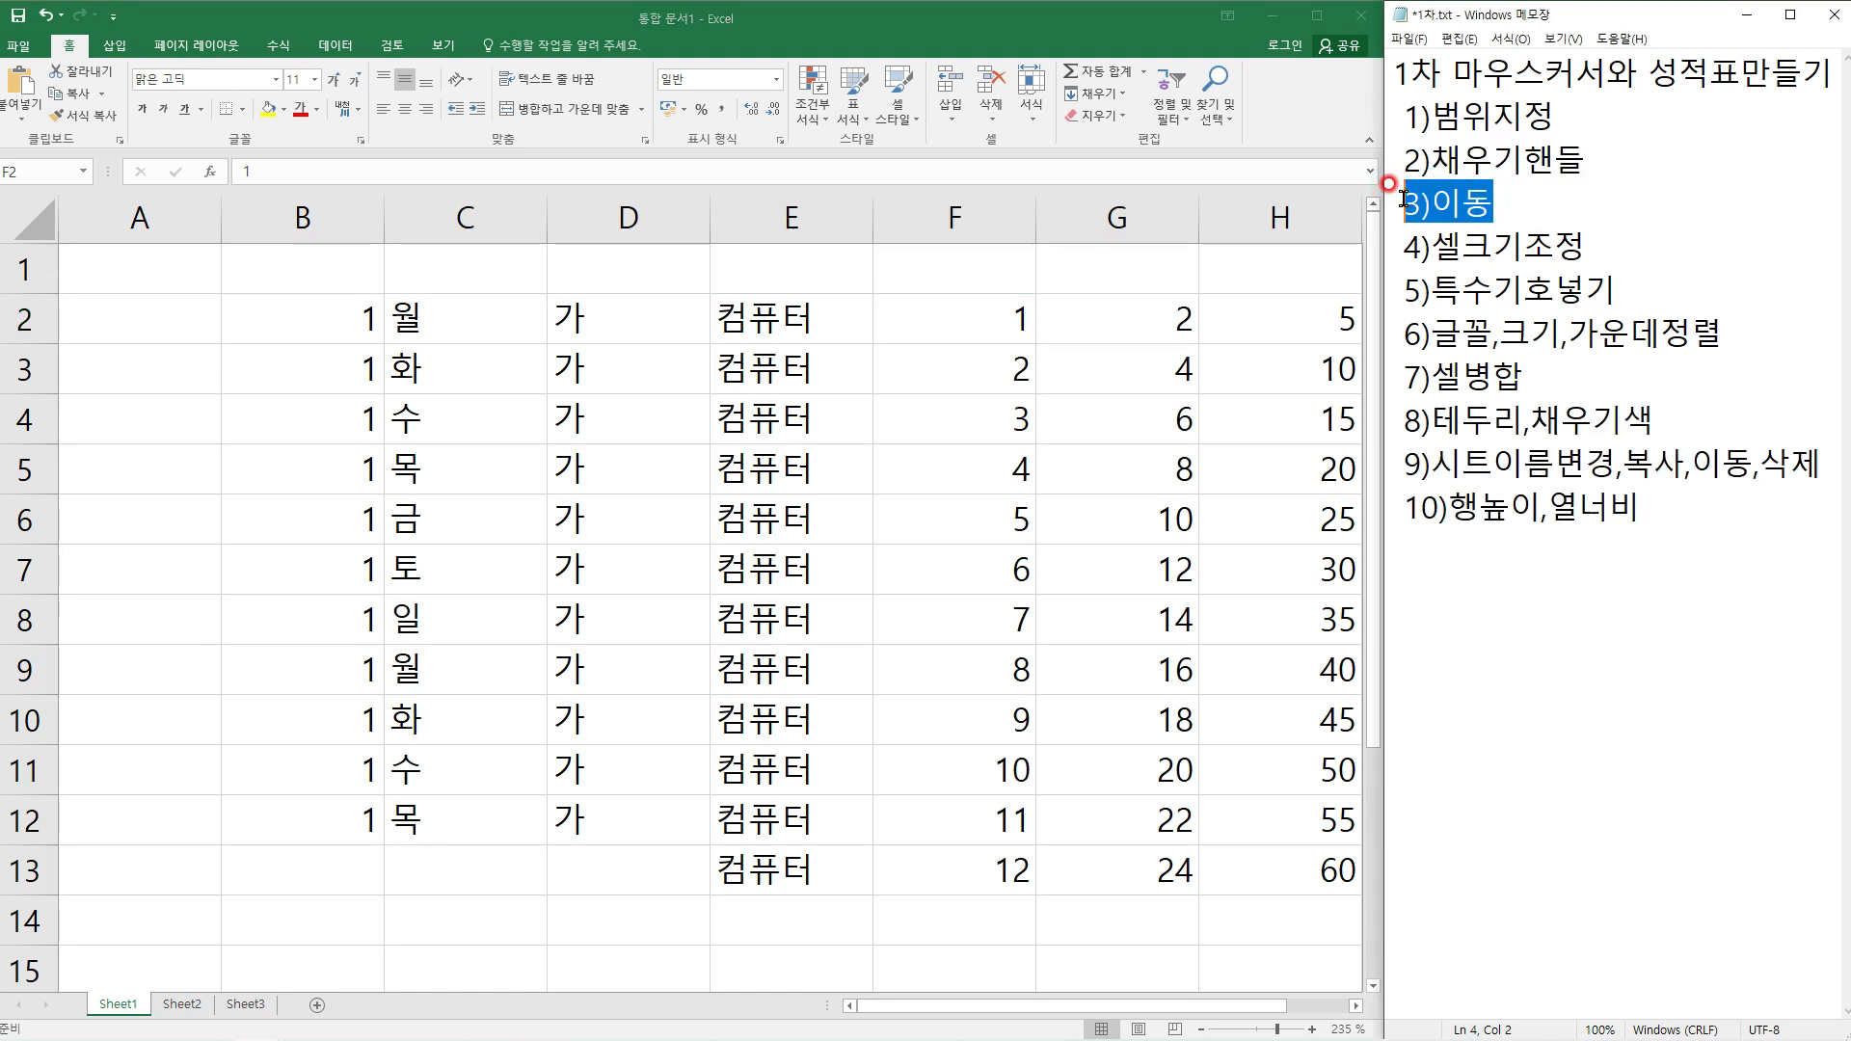
left_click(456, 307)
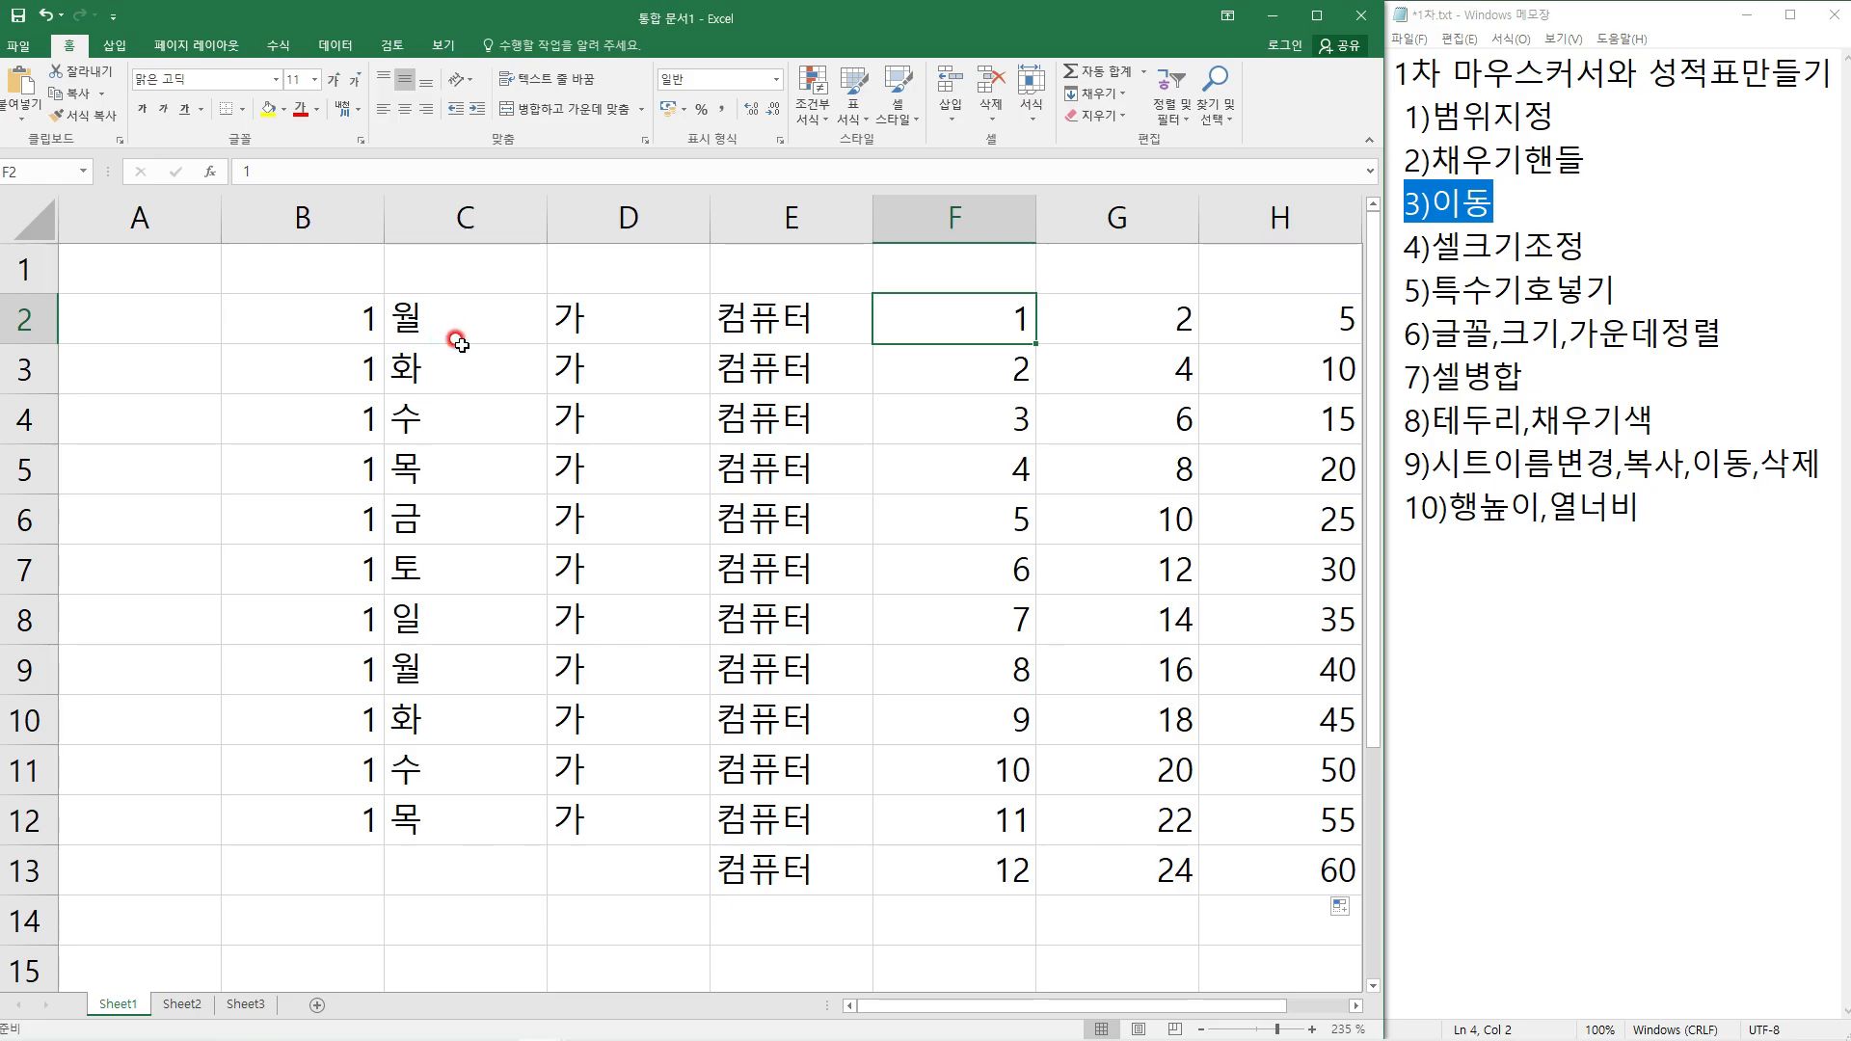
Move the 컴퓨터 entry from E2 to A4 and the block B2:D4 to B13:D15
left_click(785, 337)
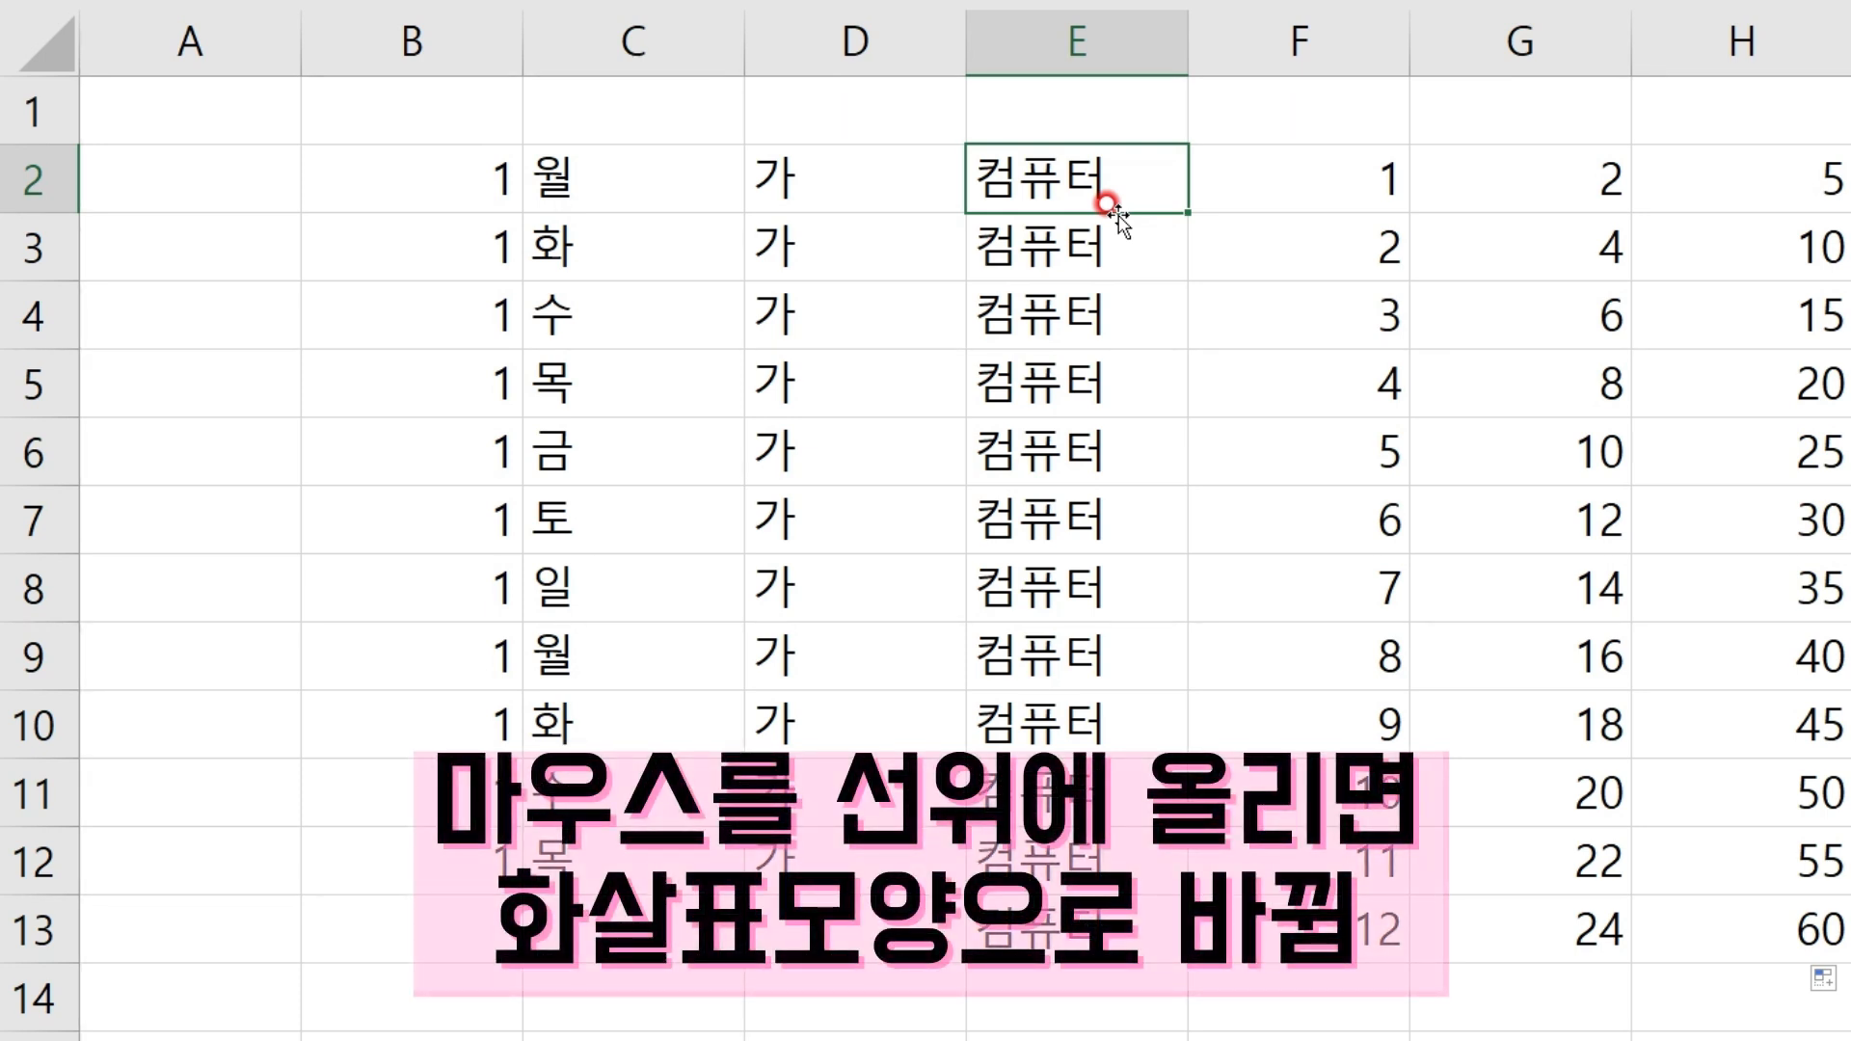
left_click(1118, 218)
left_click_drag(1118, 218, 214, 316)
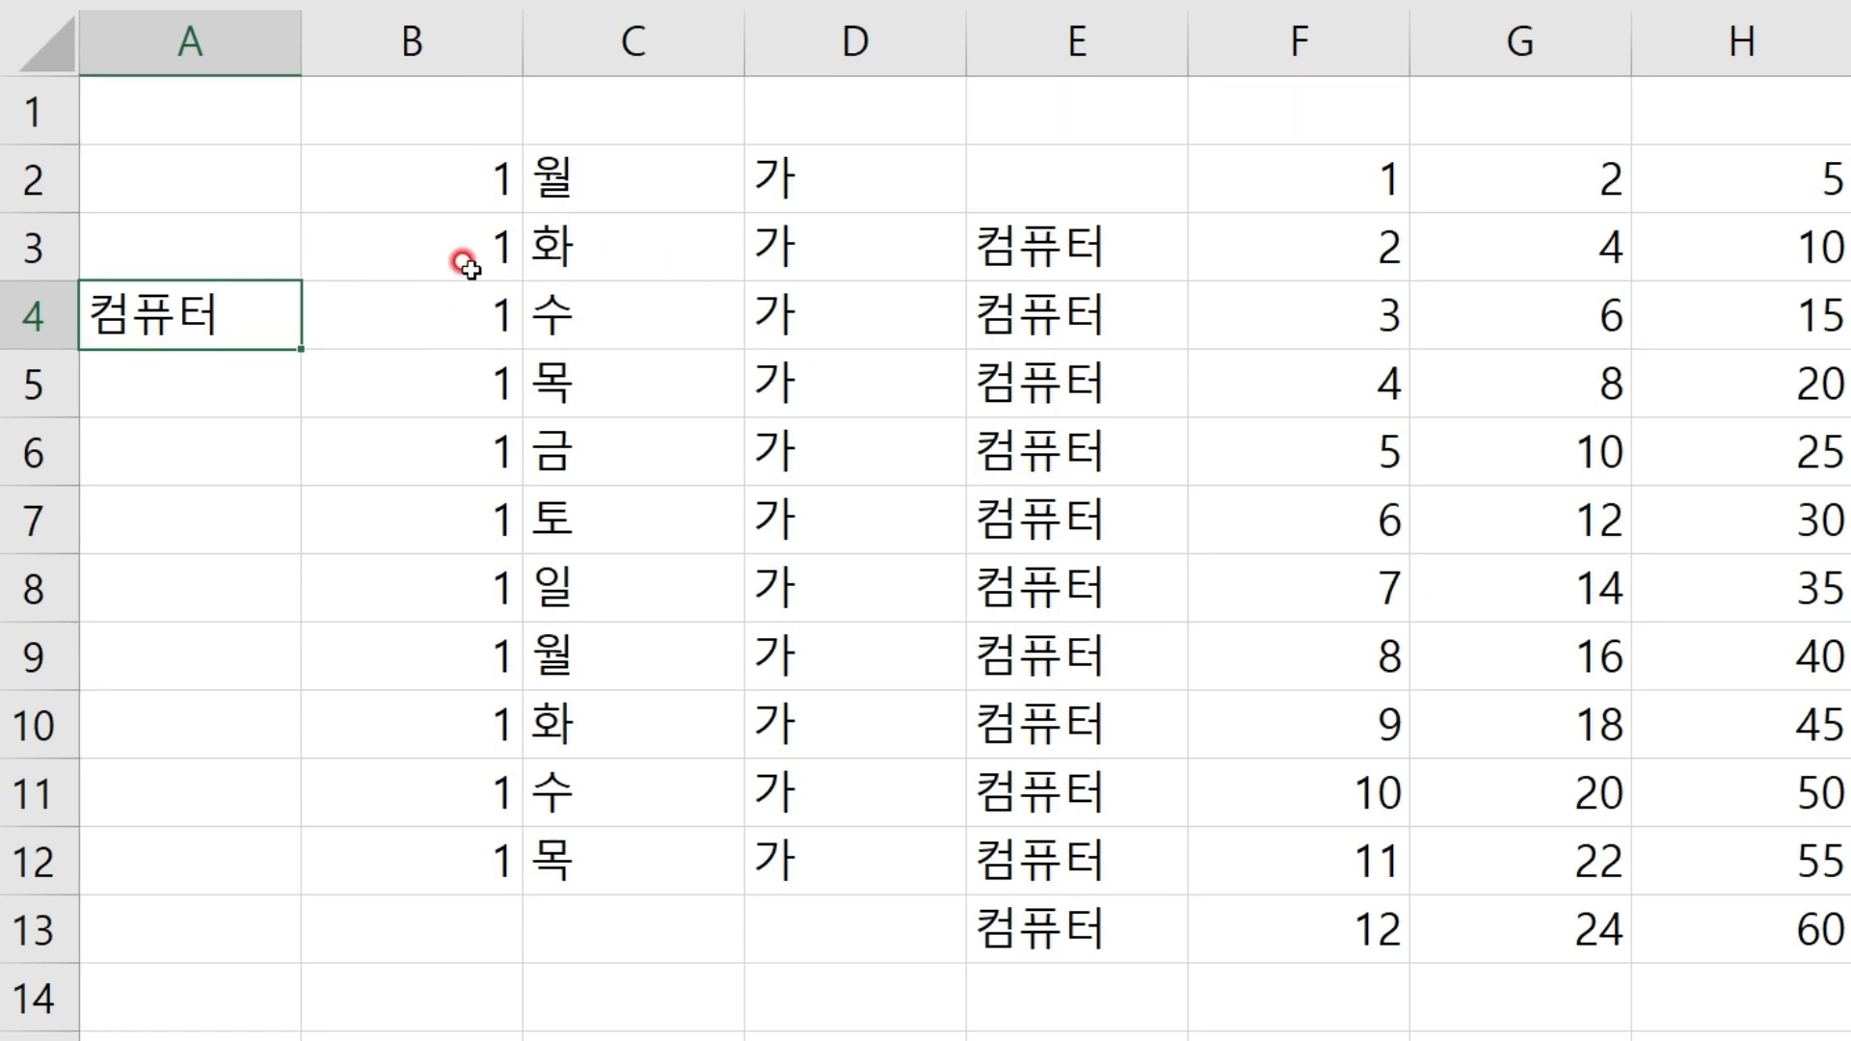
left_click_drag(454, 176, 806, 298)
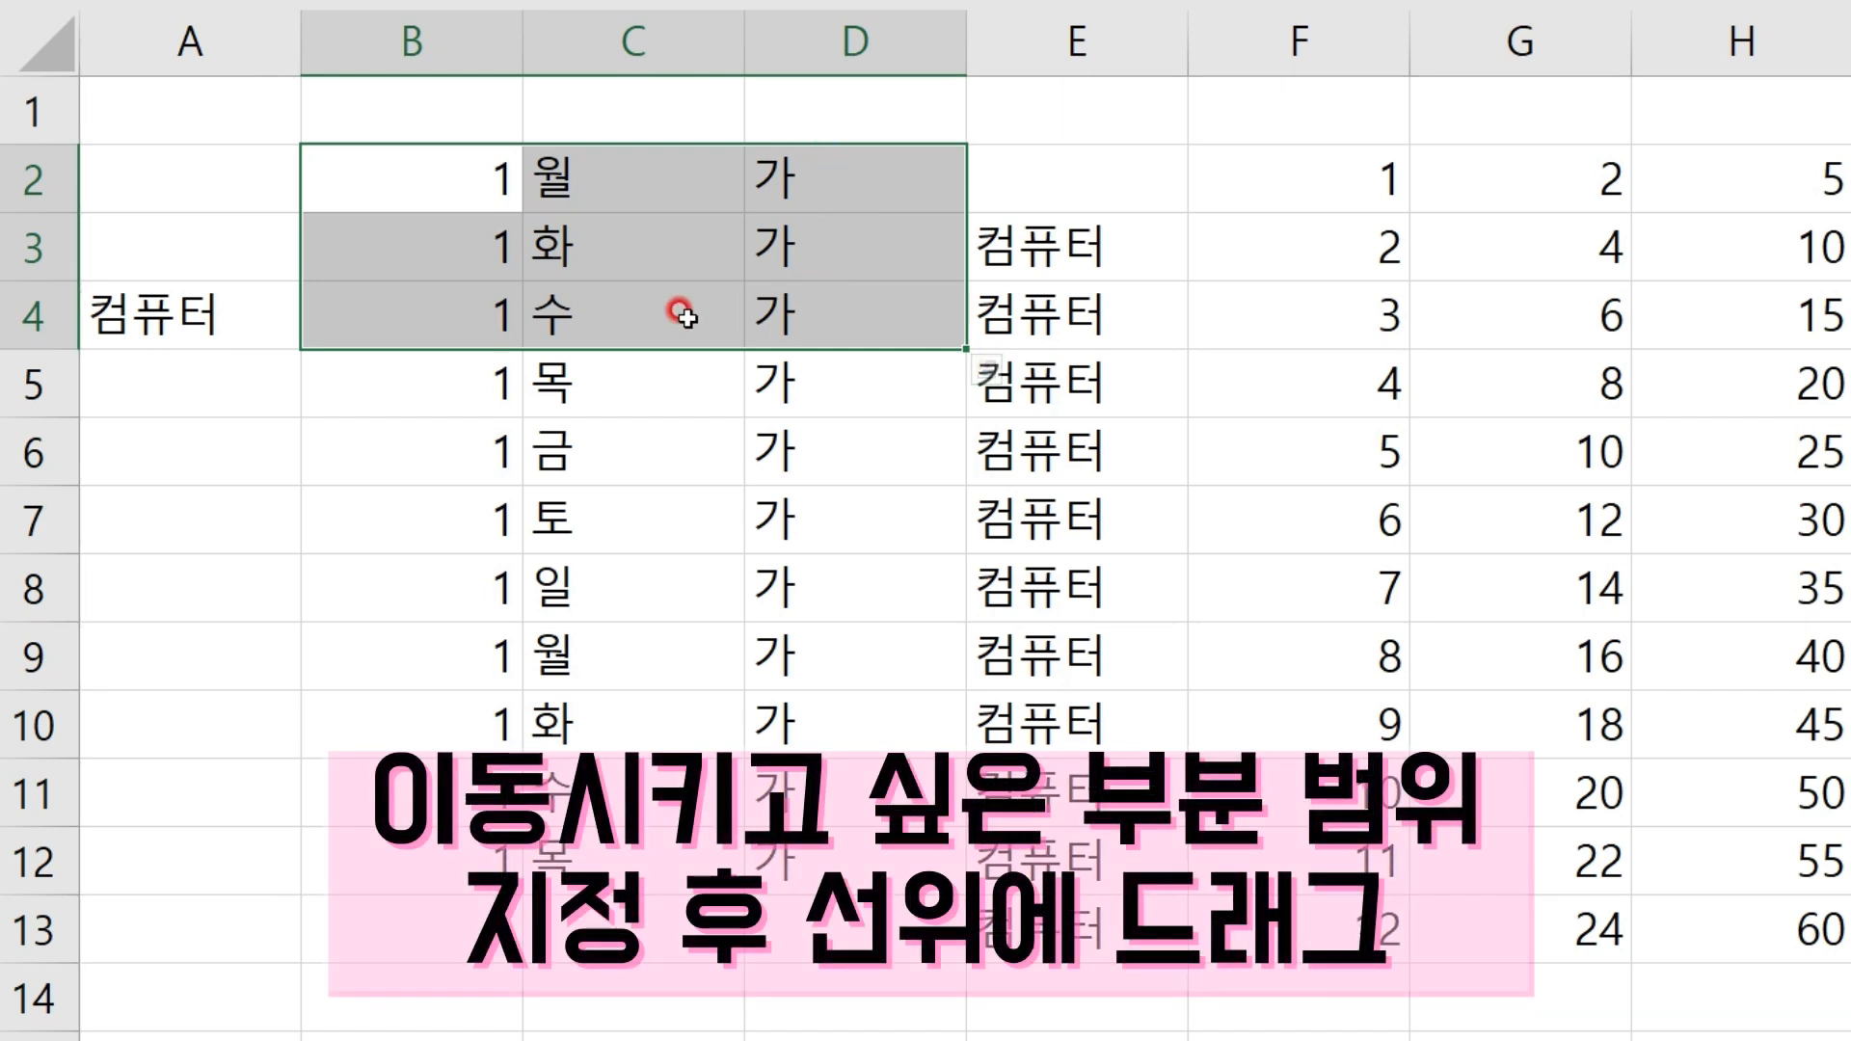
left_click_drag(664, 350, 673, 1039)
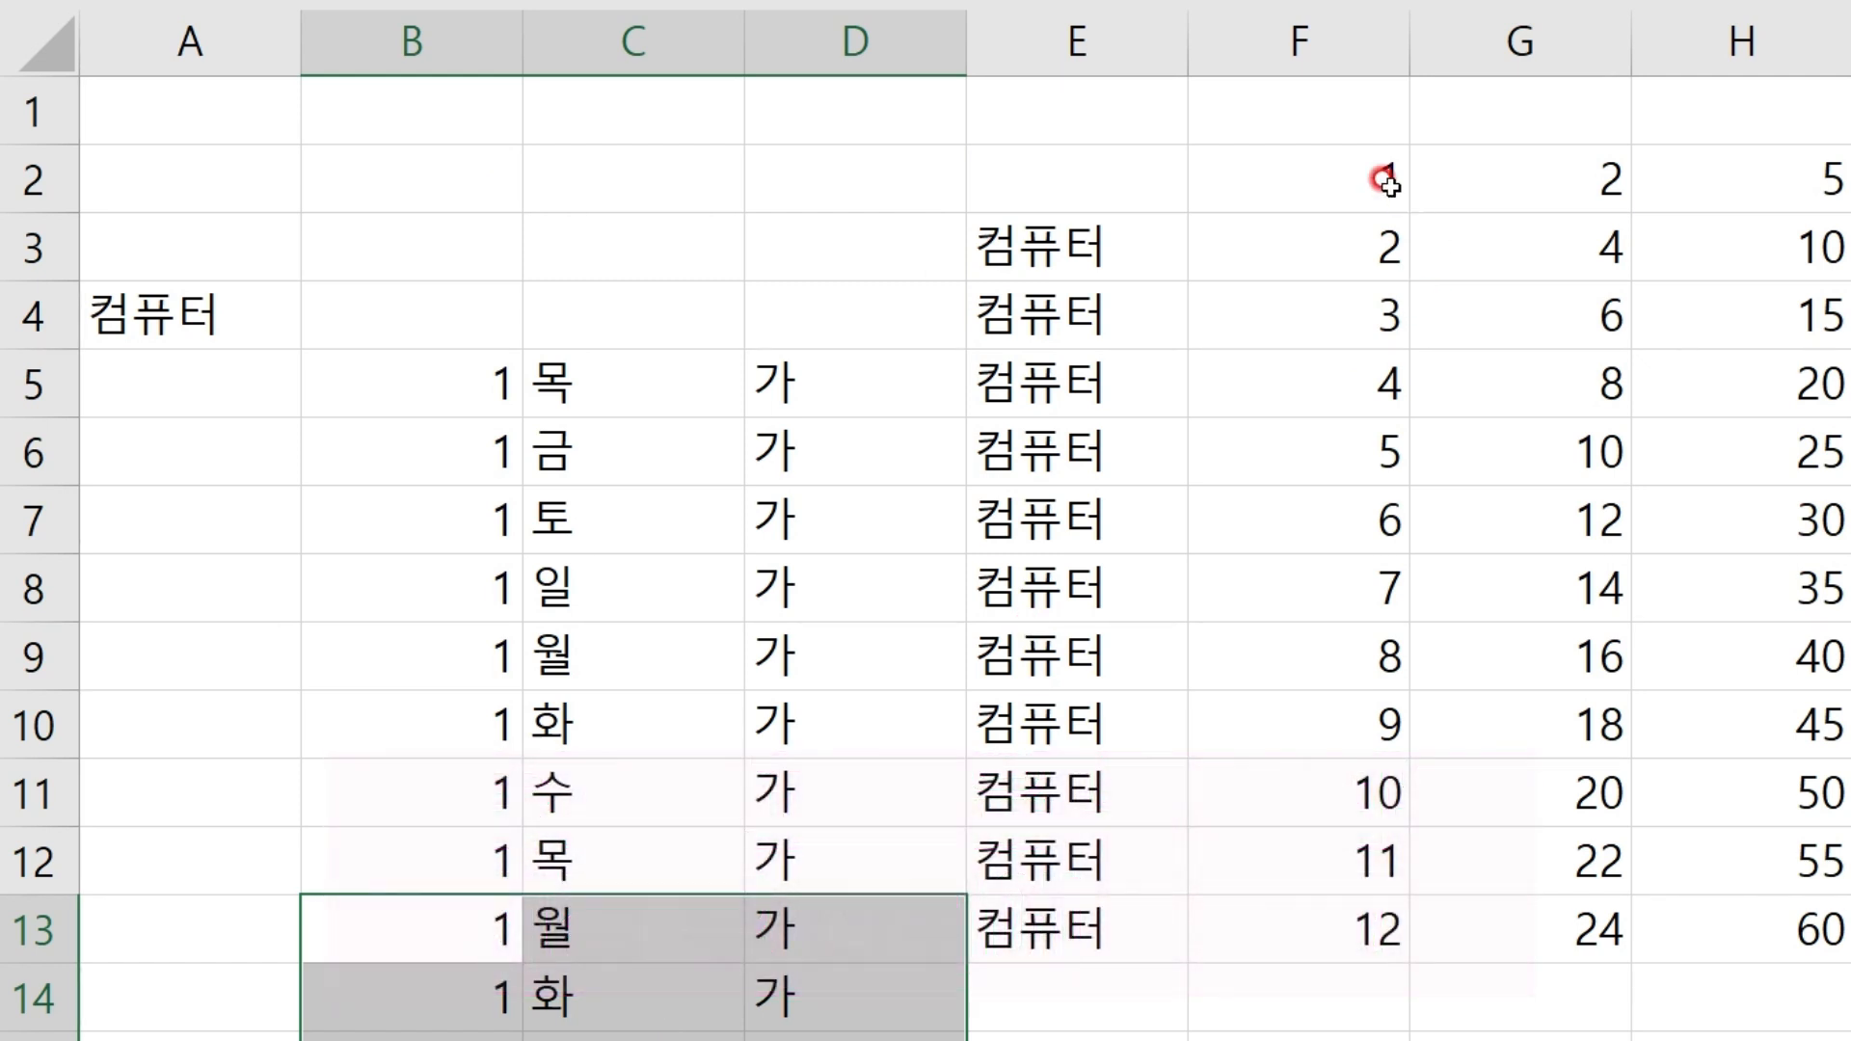
Move the range F2:F3 to C2:C3 and place a copy of it in B2:B3
left_click_drag(1326, 157, 1321, 235)
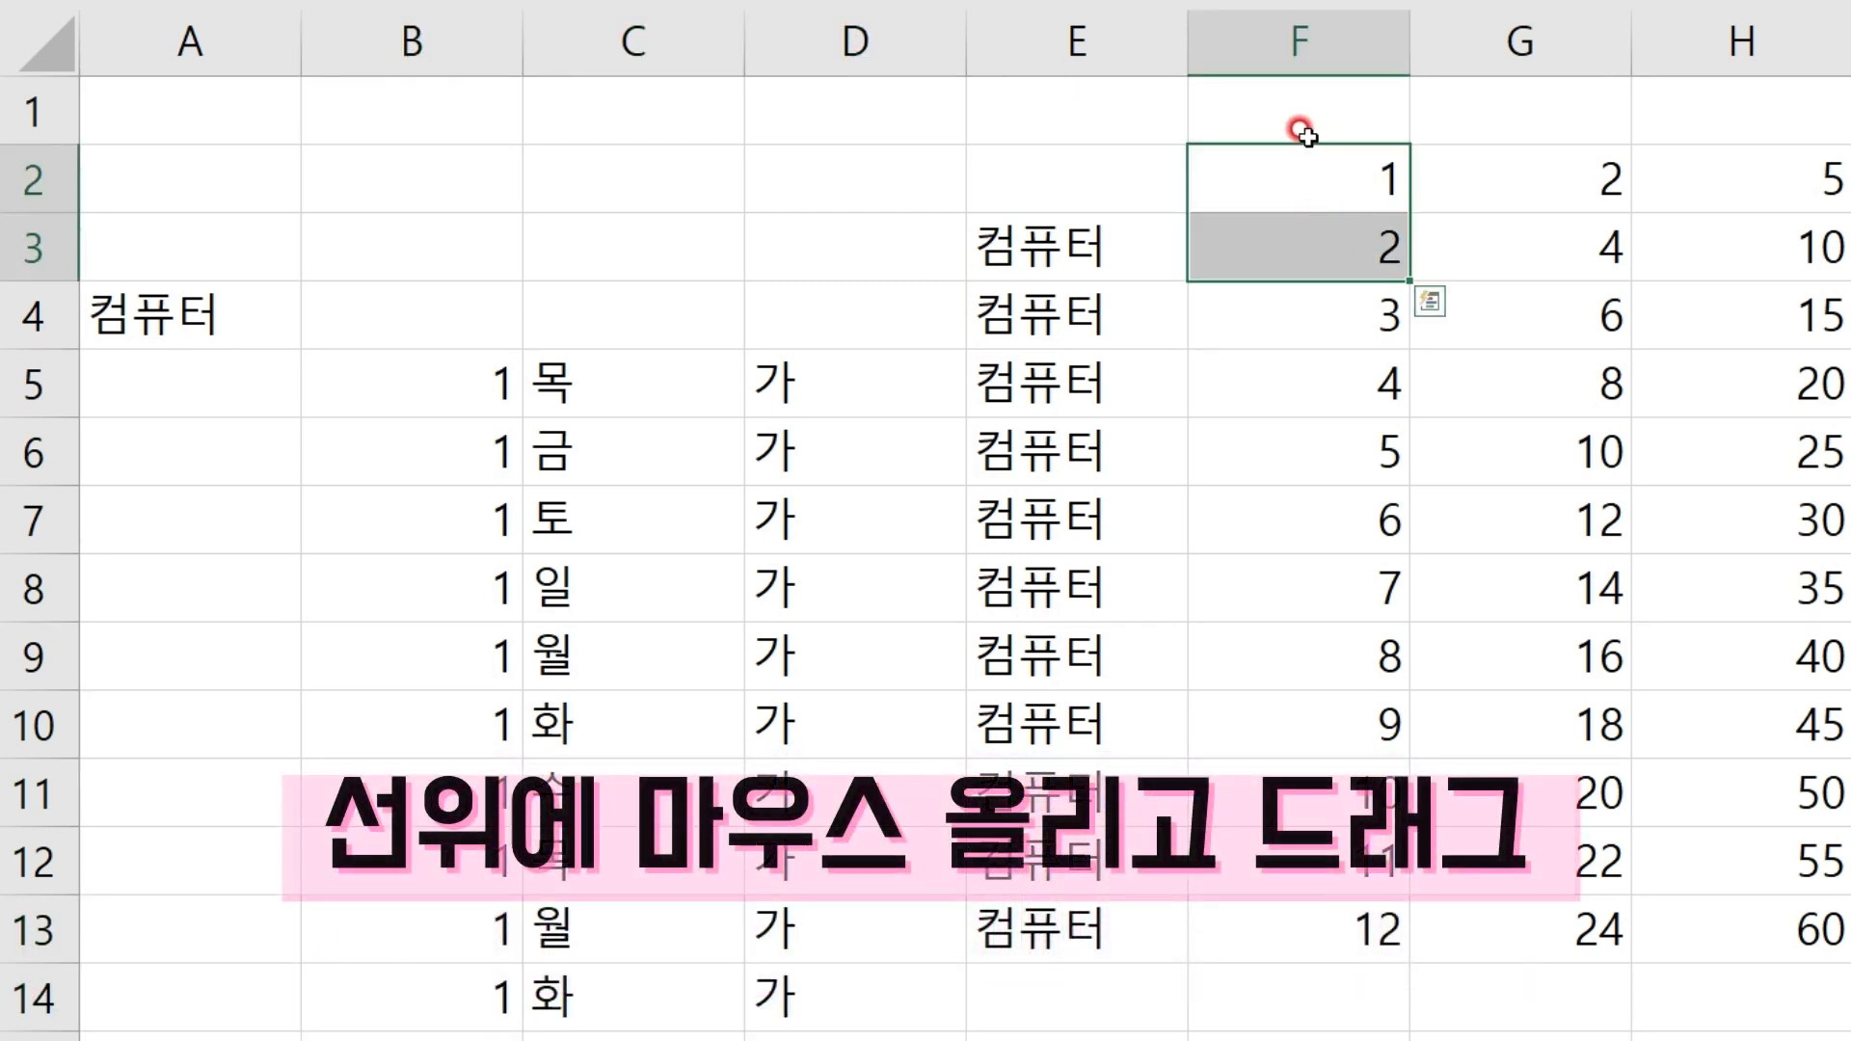
left_click_drag(1293, 145, 640, 201)
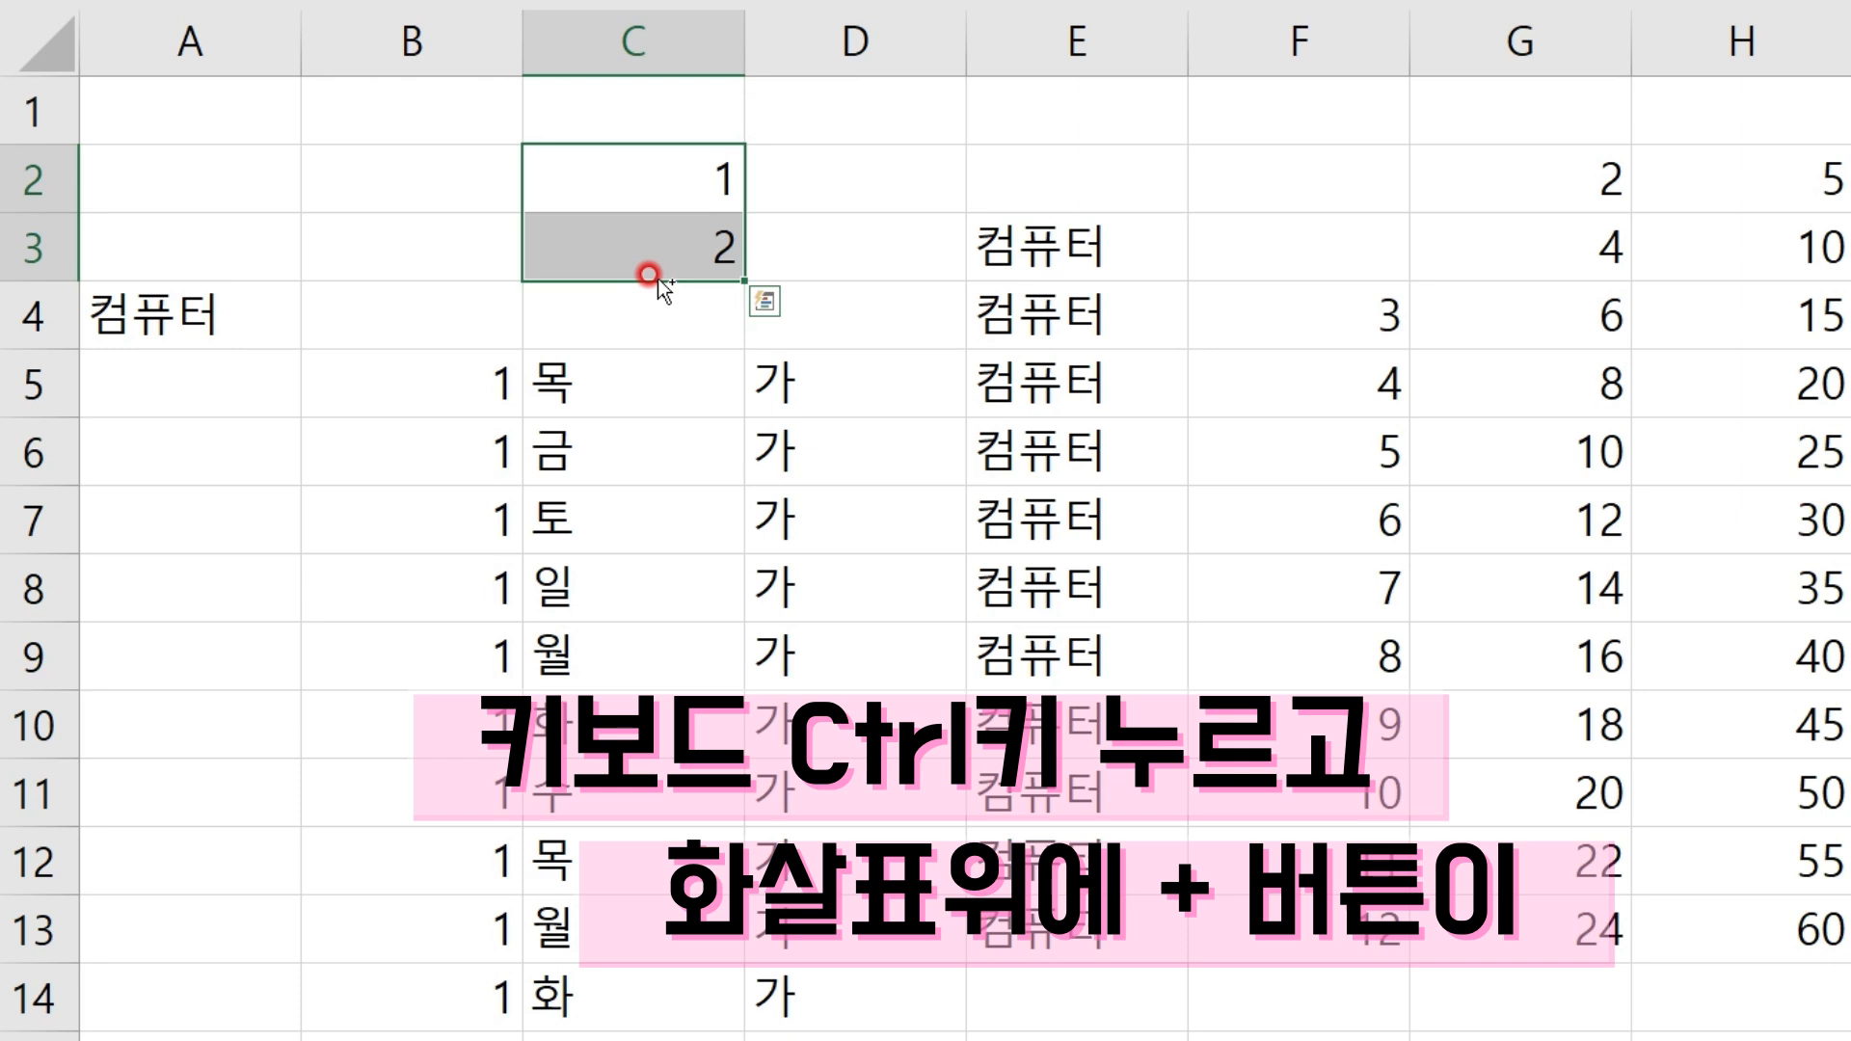
left_click_drag(658, 279, 441, 282)
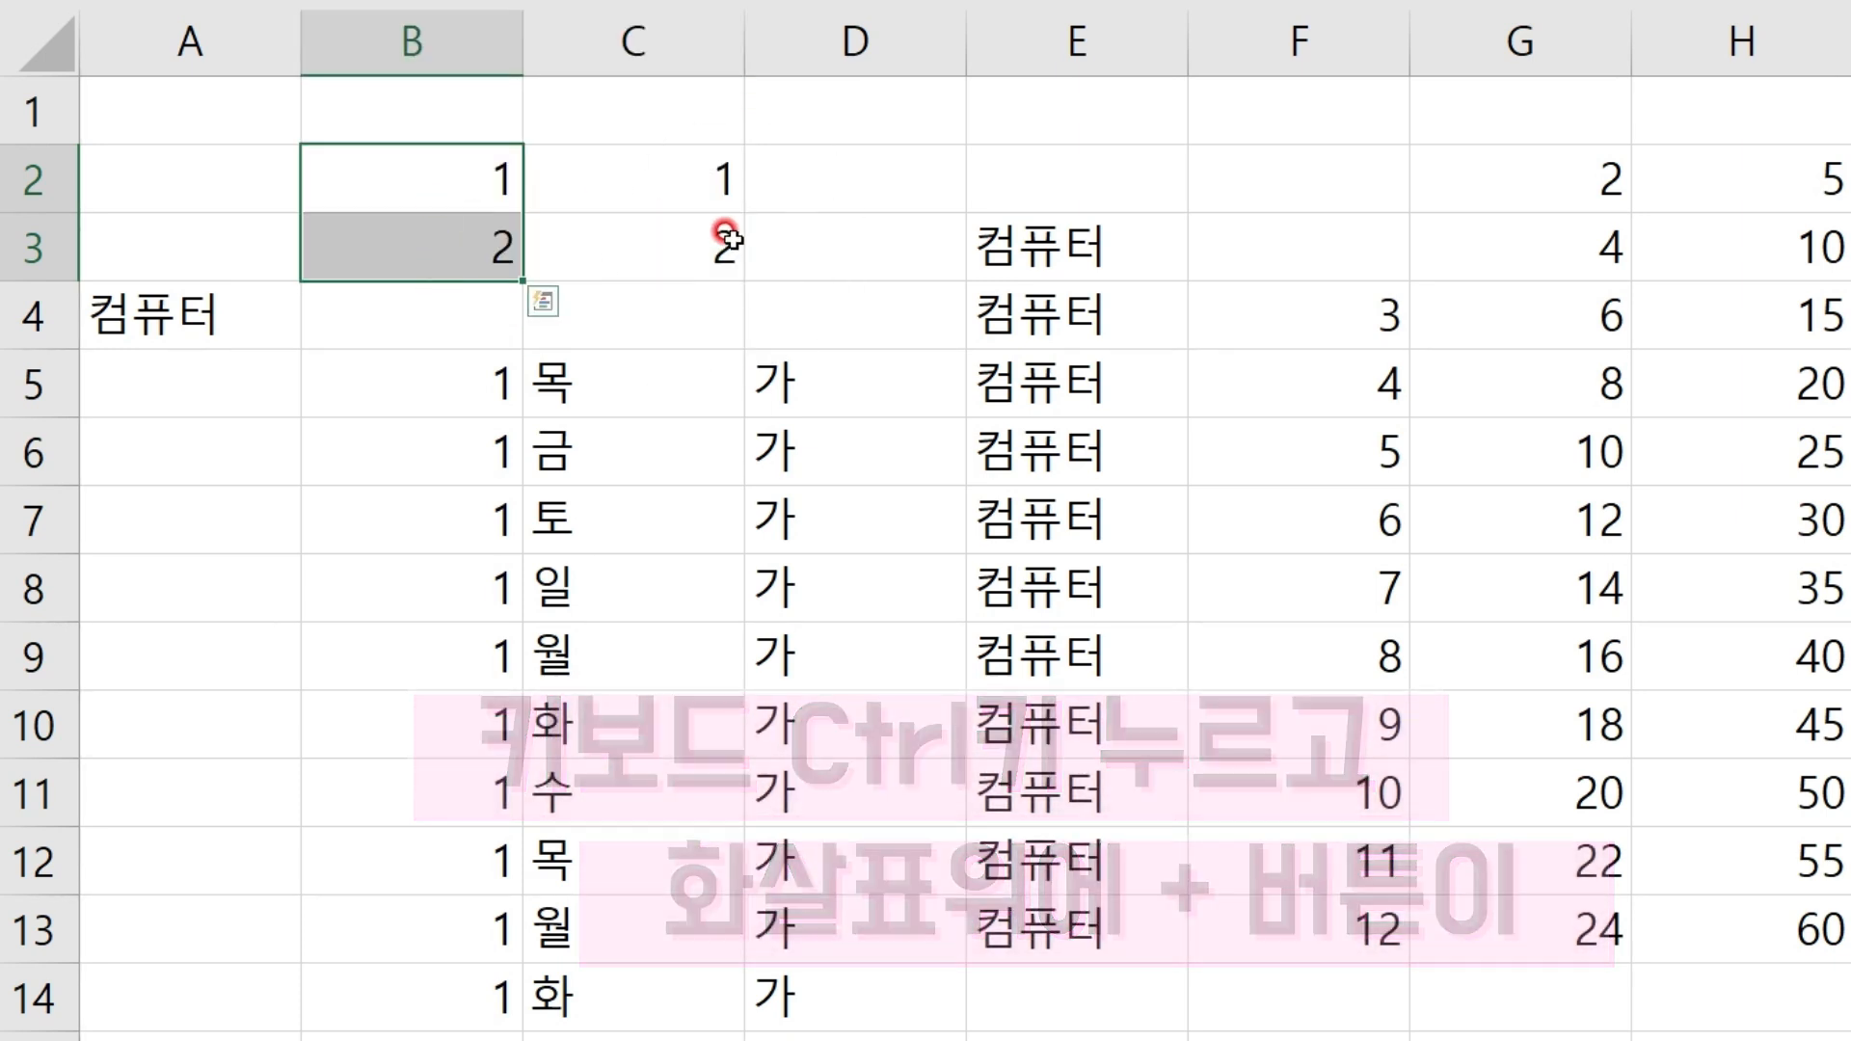
left_click(858, 198)
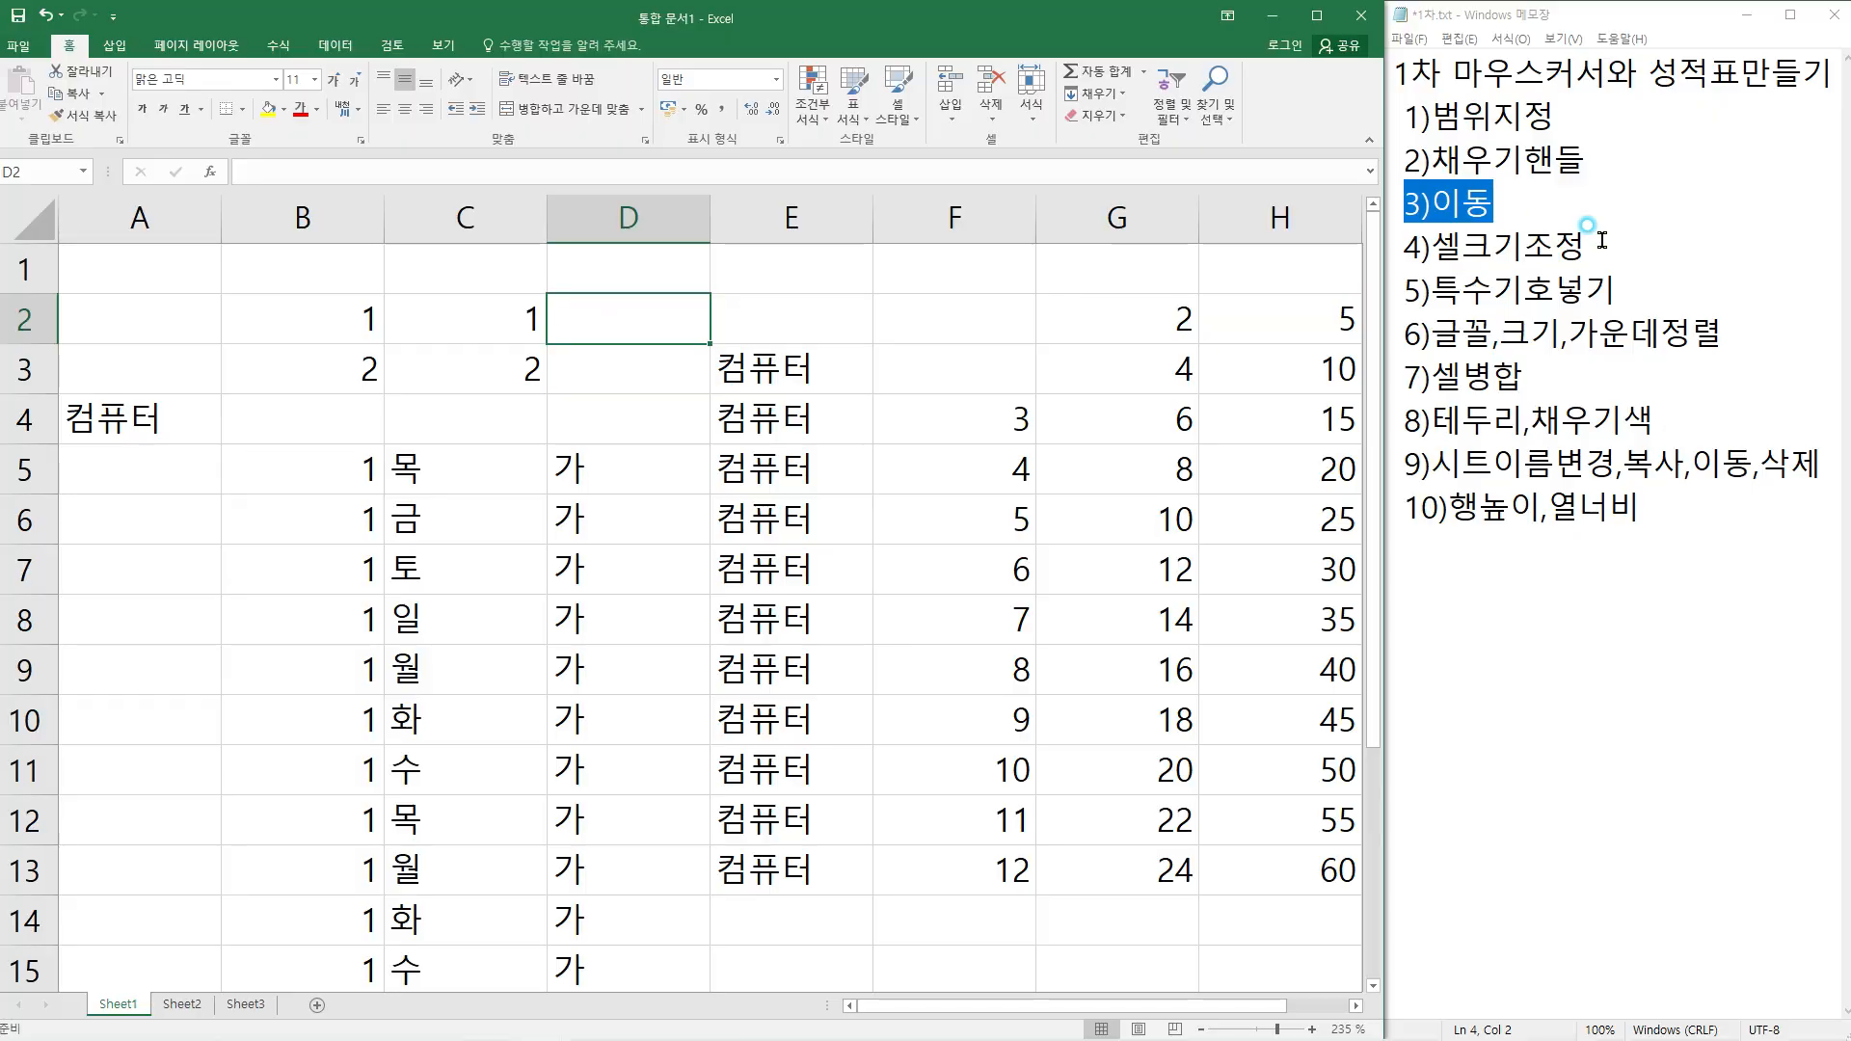
Highlight the 4)셀크기조정 item in the Notepad outline and return to the worksheet
left_click_drag(1602, 241, 1409, 228)
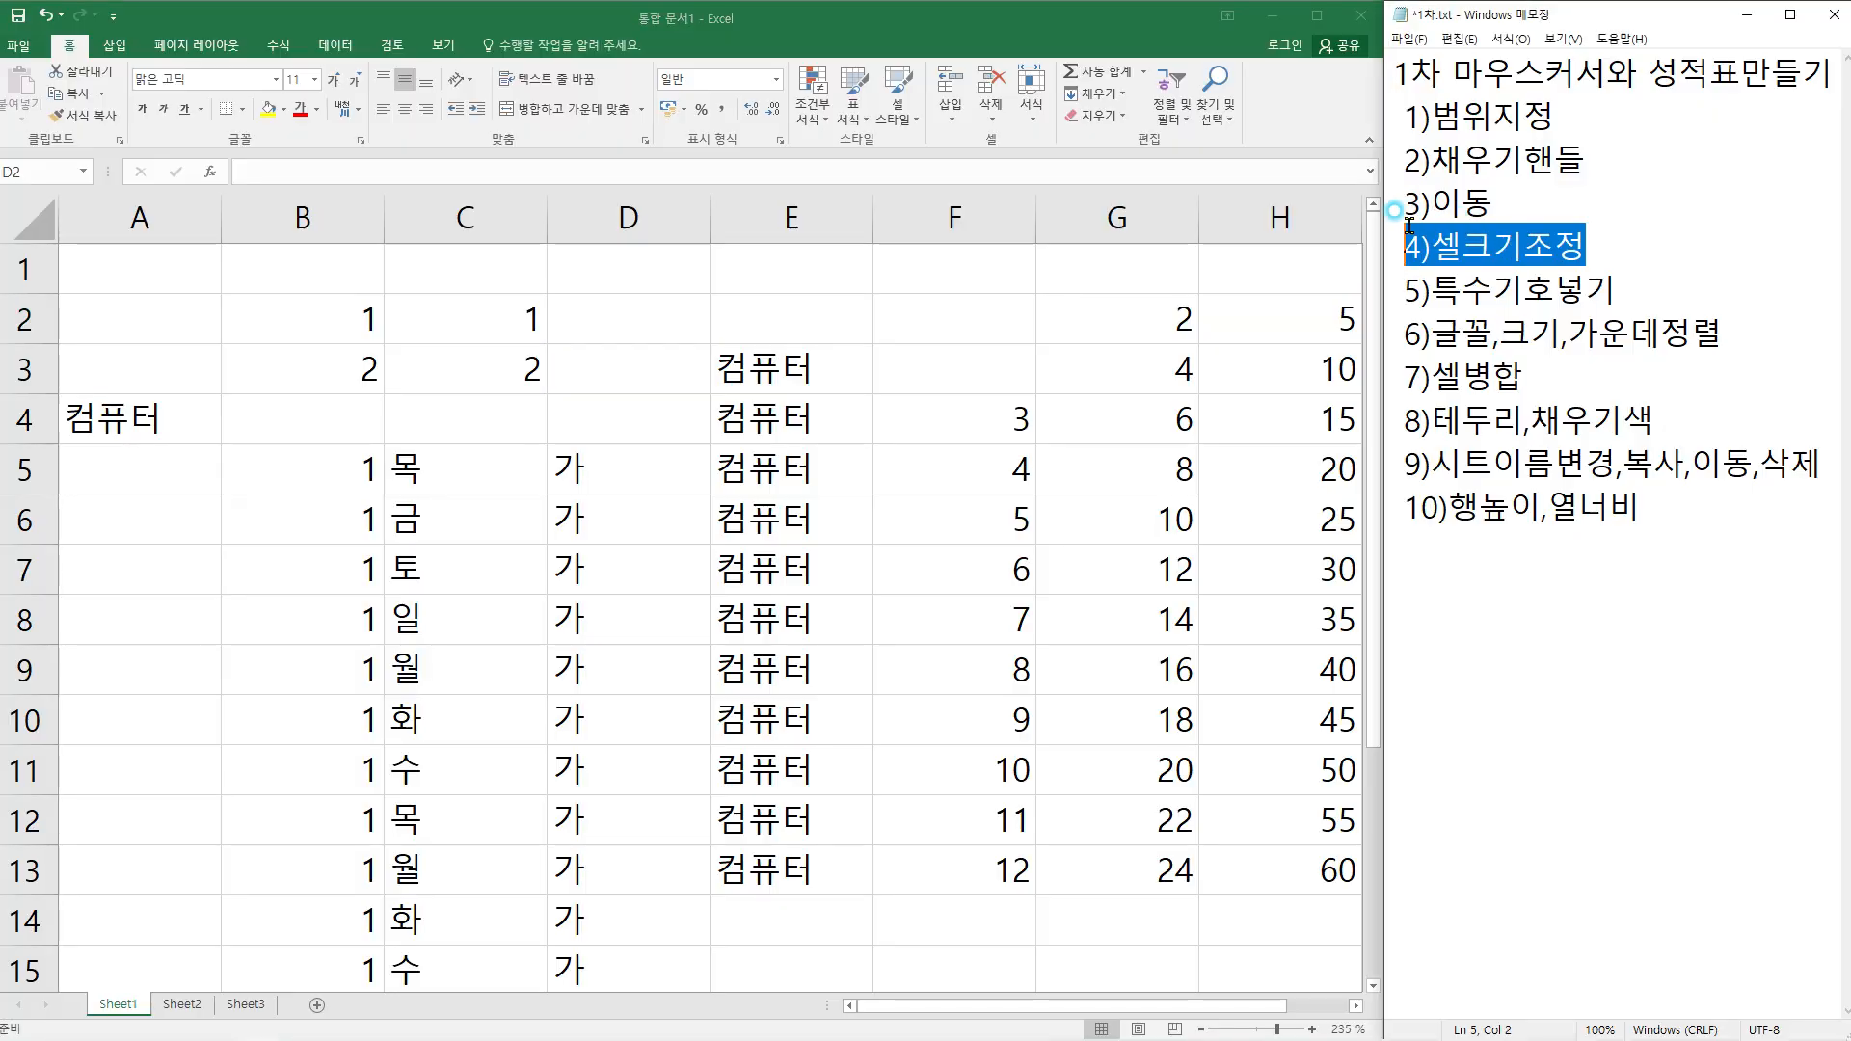
left_click(431, 295)
left_click(212, 231)
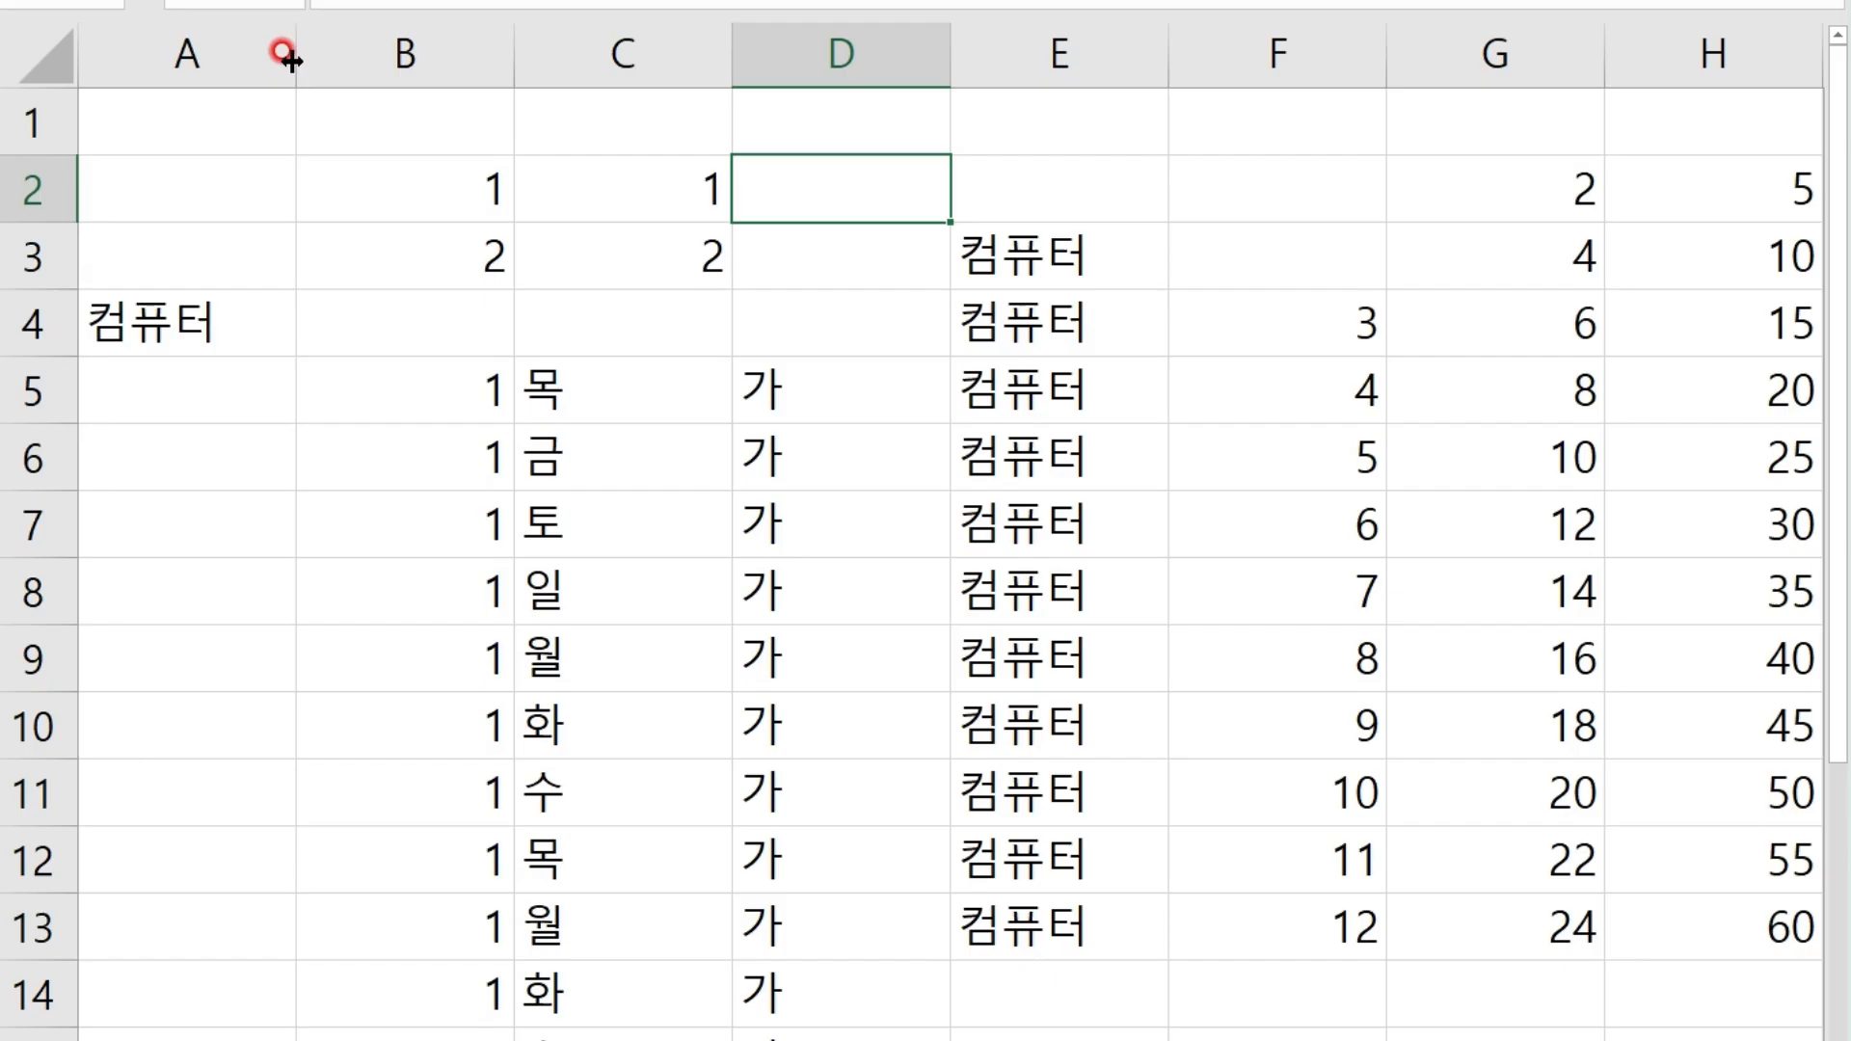
Resize column A, select columns A through F and adjust their common width to slightly narrower than column G
mouse_move(287, 58)
left_mouse_down()
mouse_move(607, 58)
mouse_move(309, 56)
left_mouse_up()
left_click_drag(127, 60, 1236, 43)
left_click(215, 41)
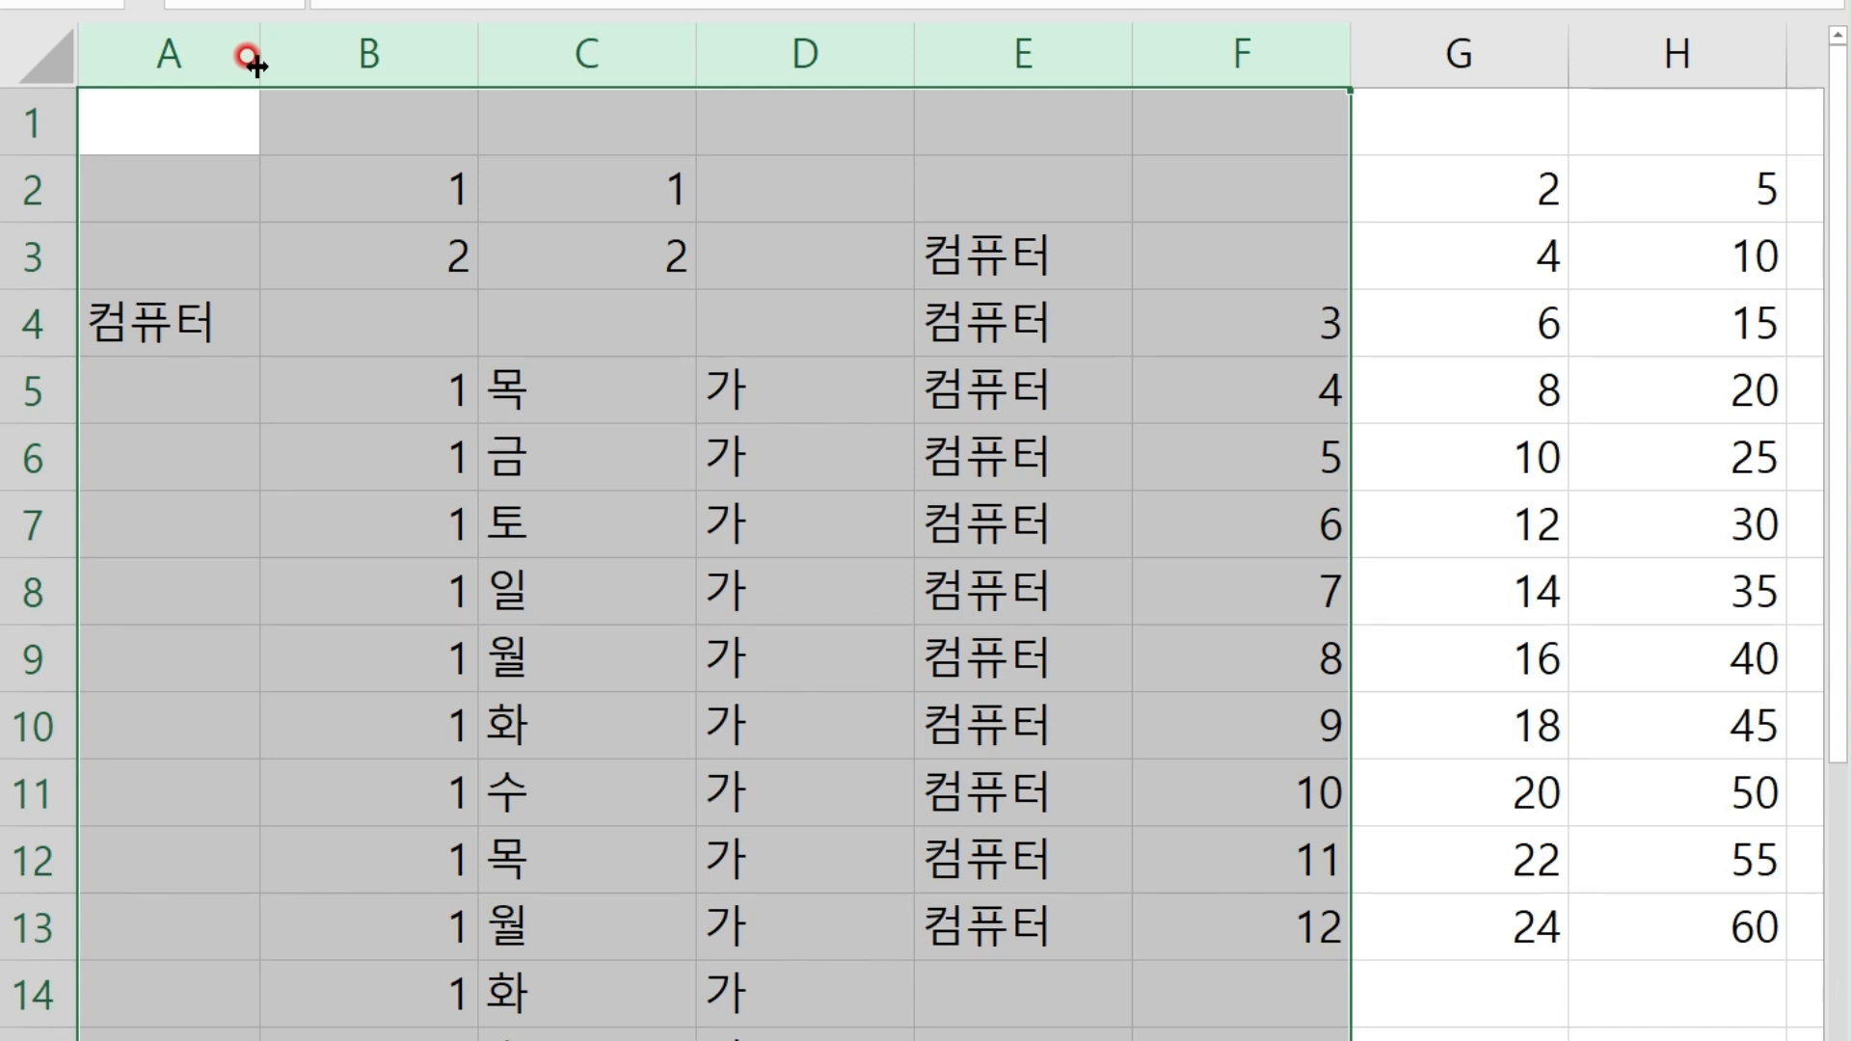
left_click_drag(254, 59, 133, 53)
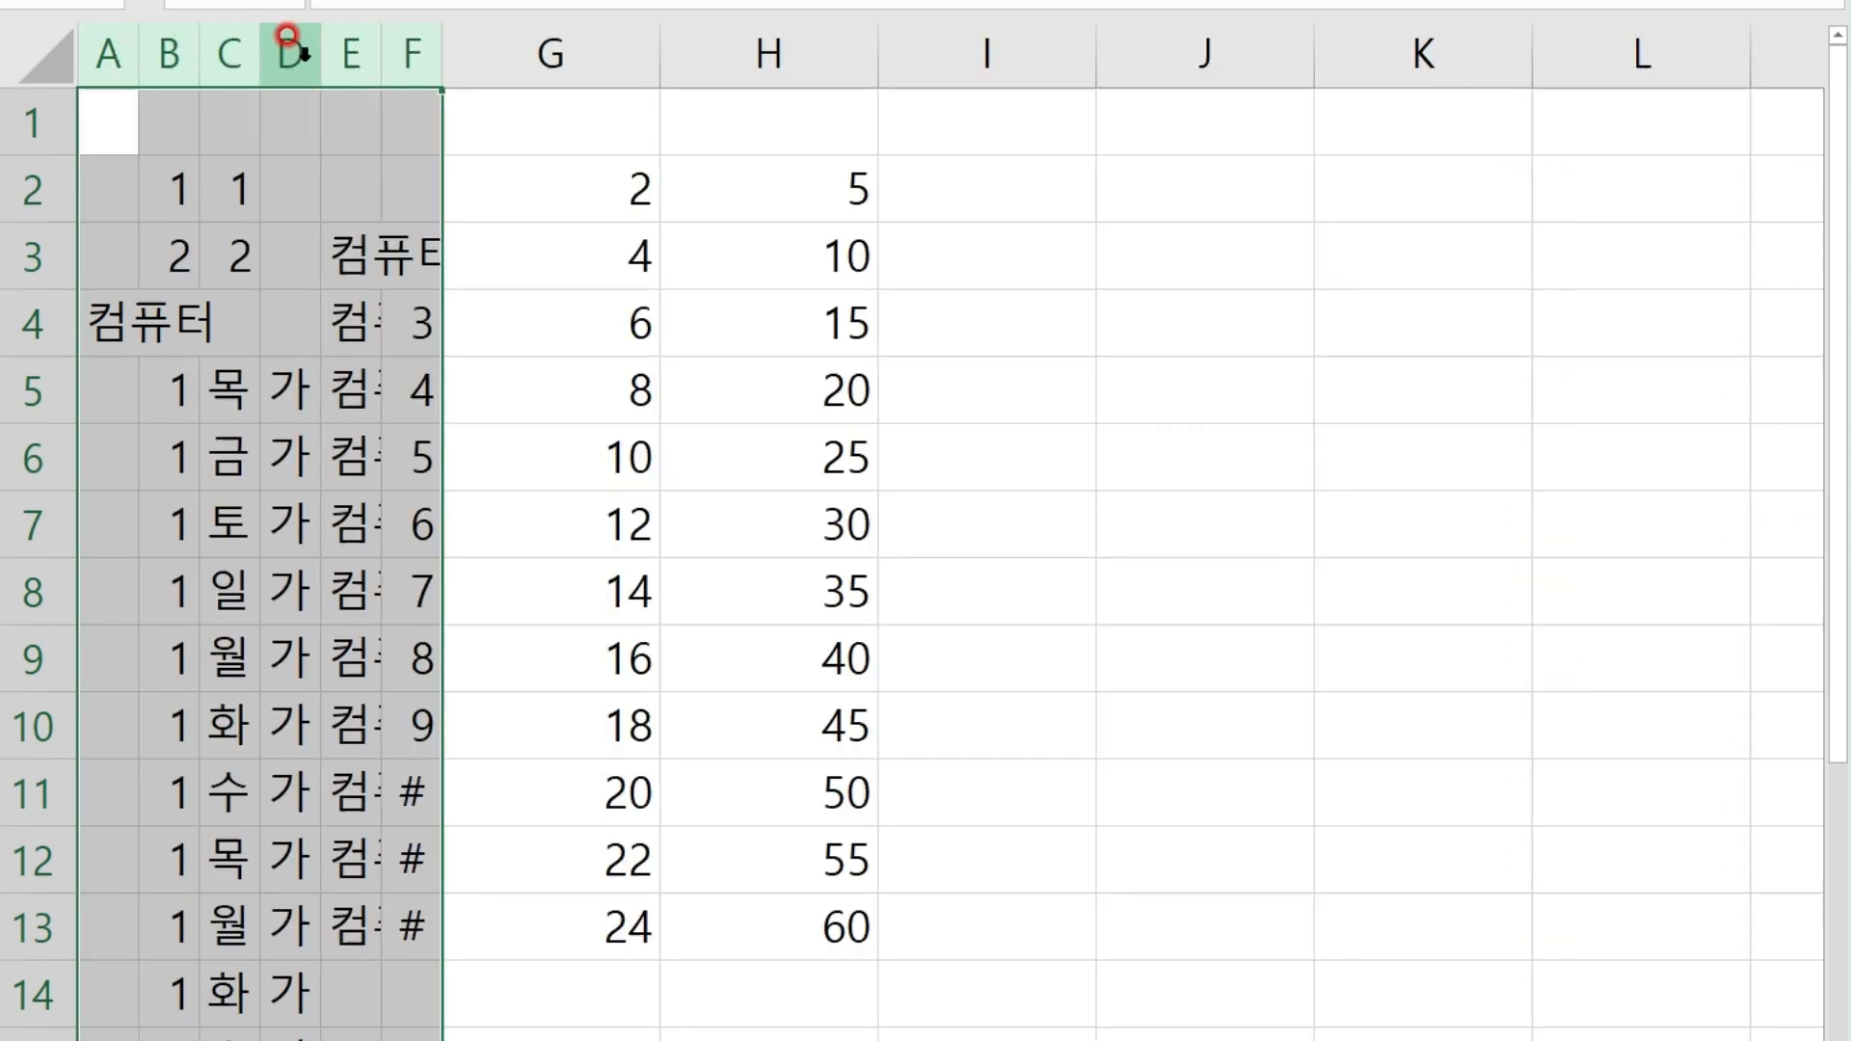
left_click_drag(138, 52, 408, 69)
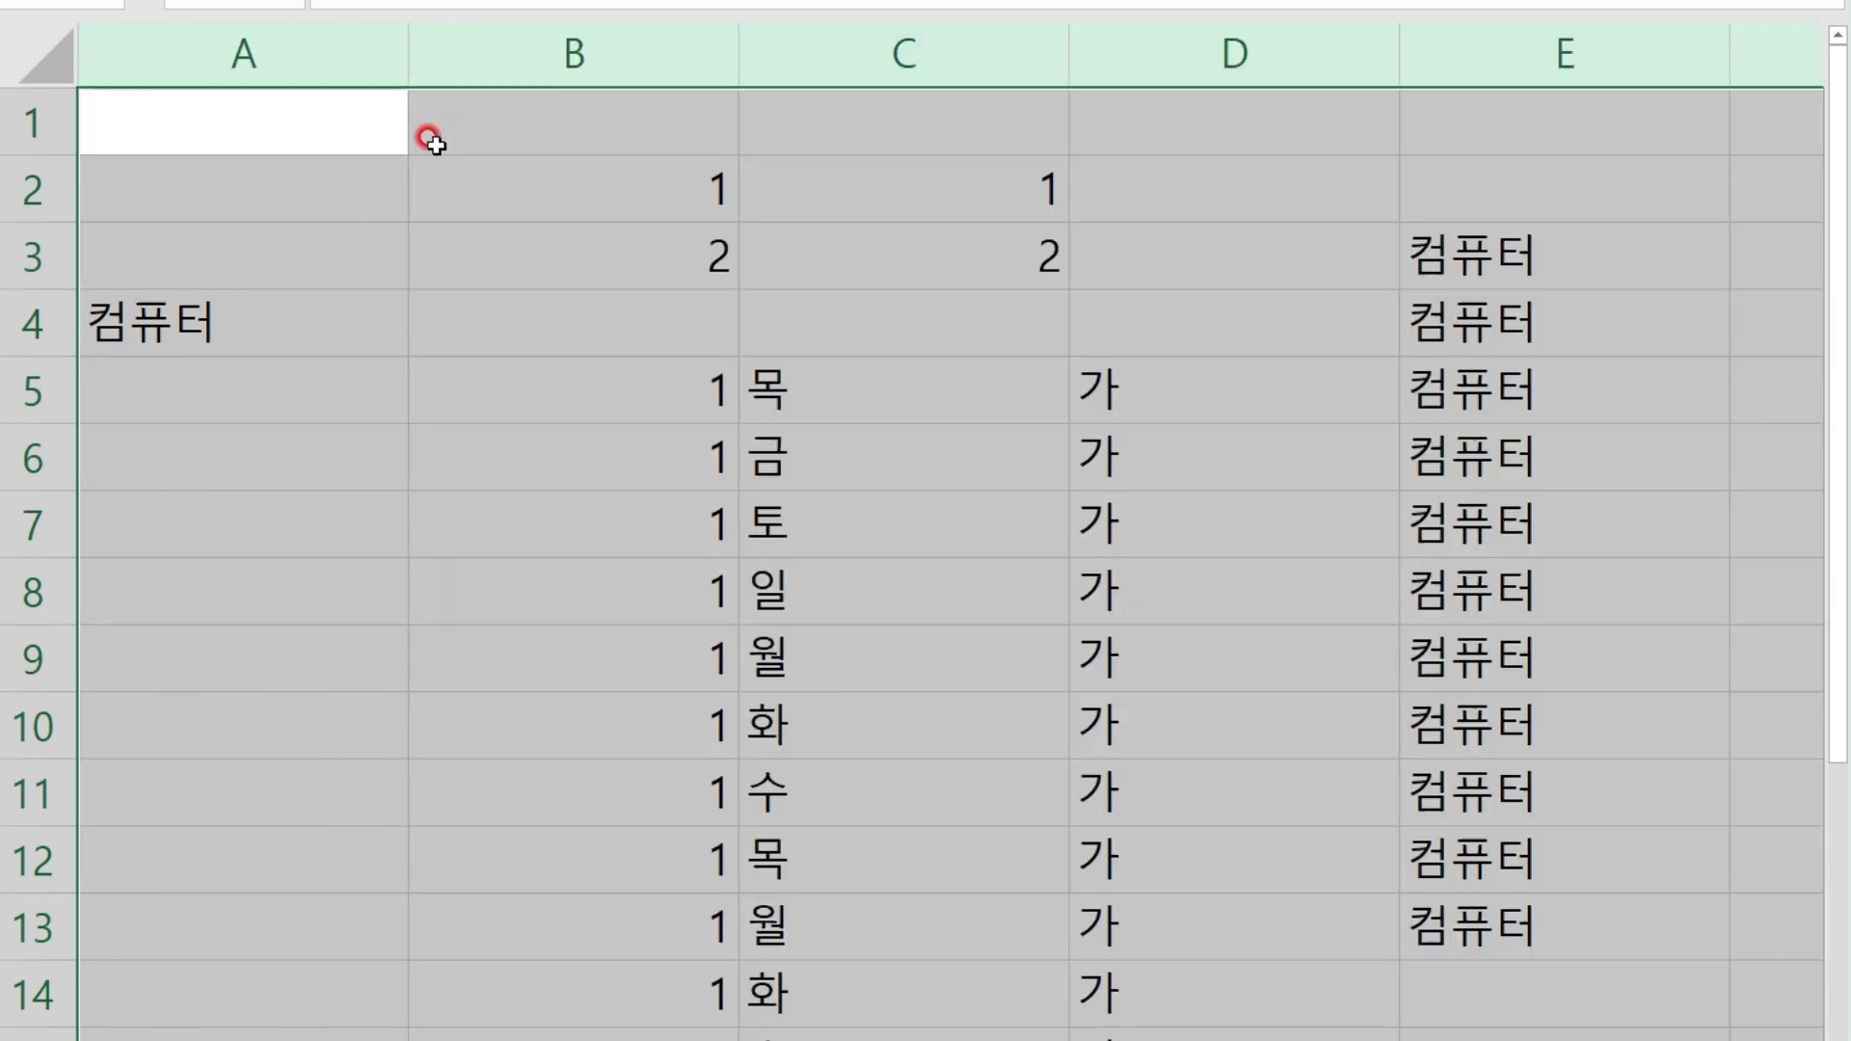
left_click_drag(408, 44, 259, 39)
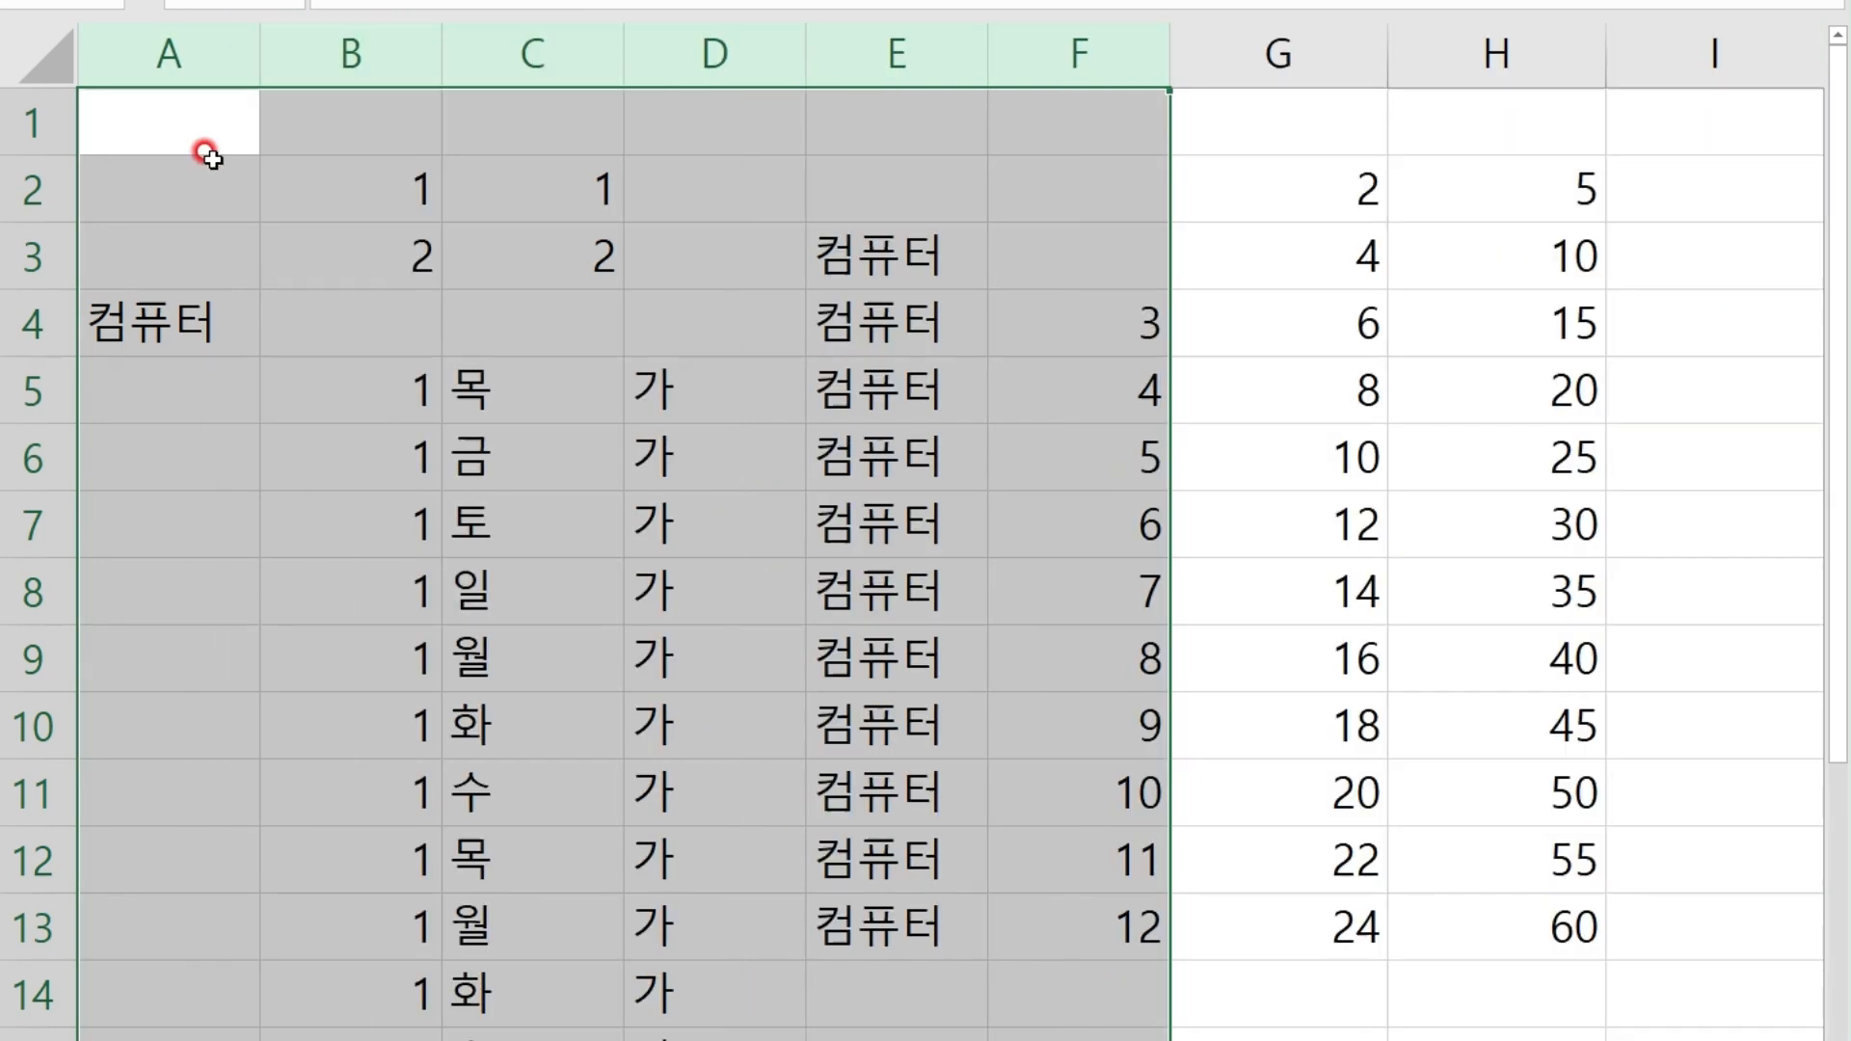
left_click(162, 125)
Select rows 1 through 8 and increase their heights together, leaving cell G2 selected
left_click(43, 123)
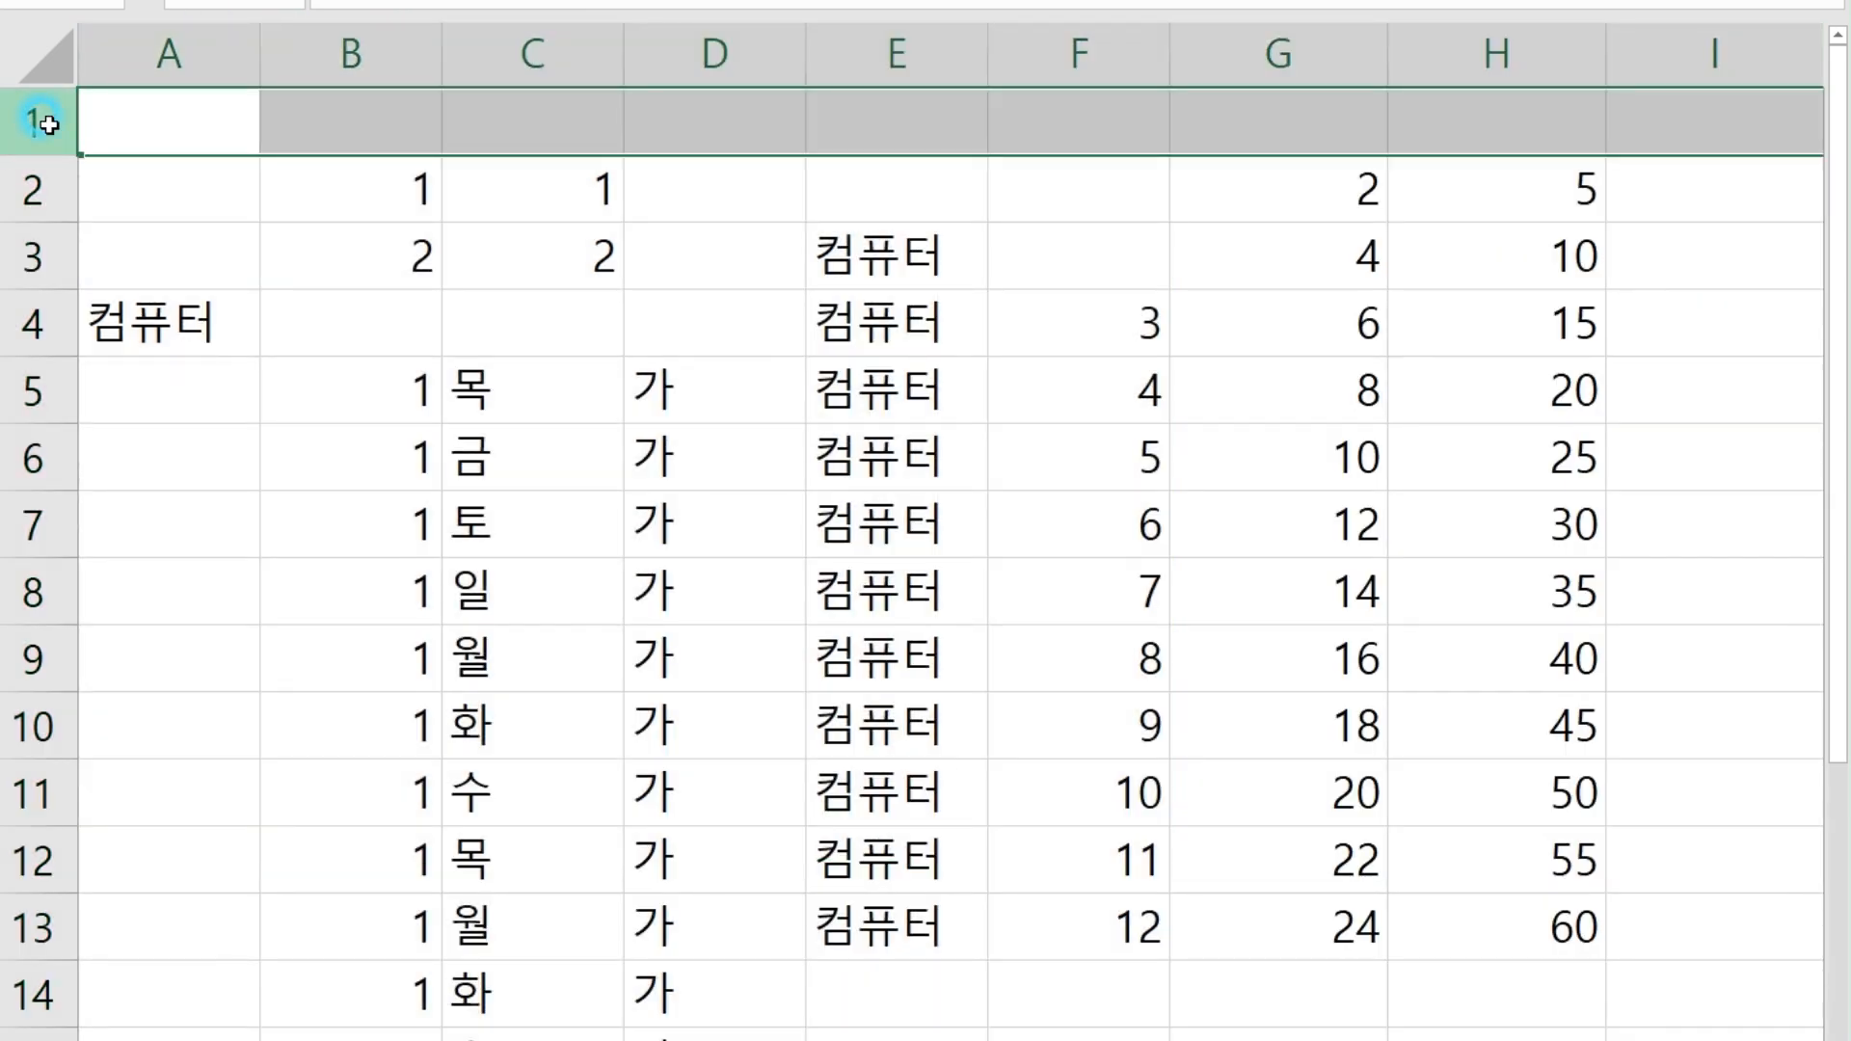
left_click_drag(31, 119, 24, 603)
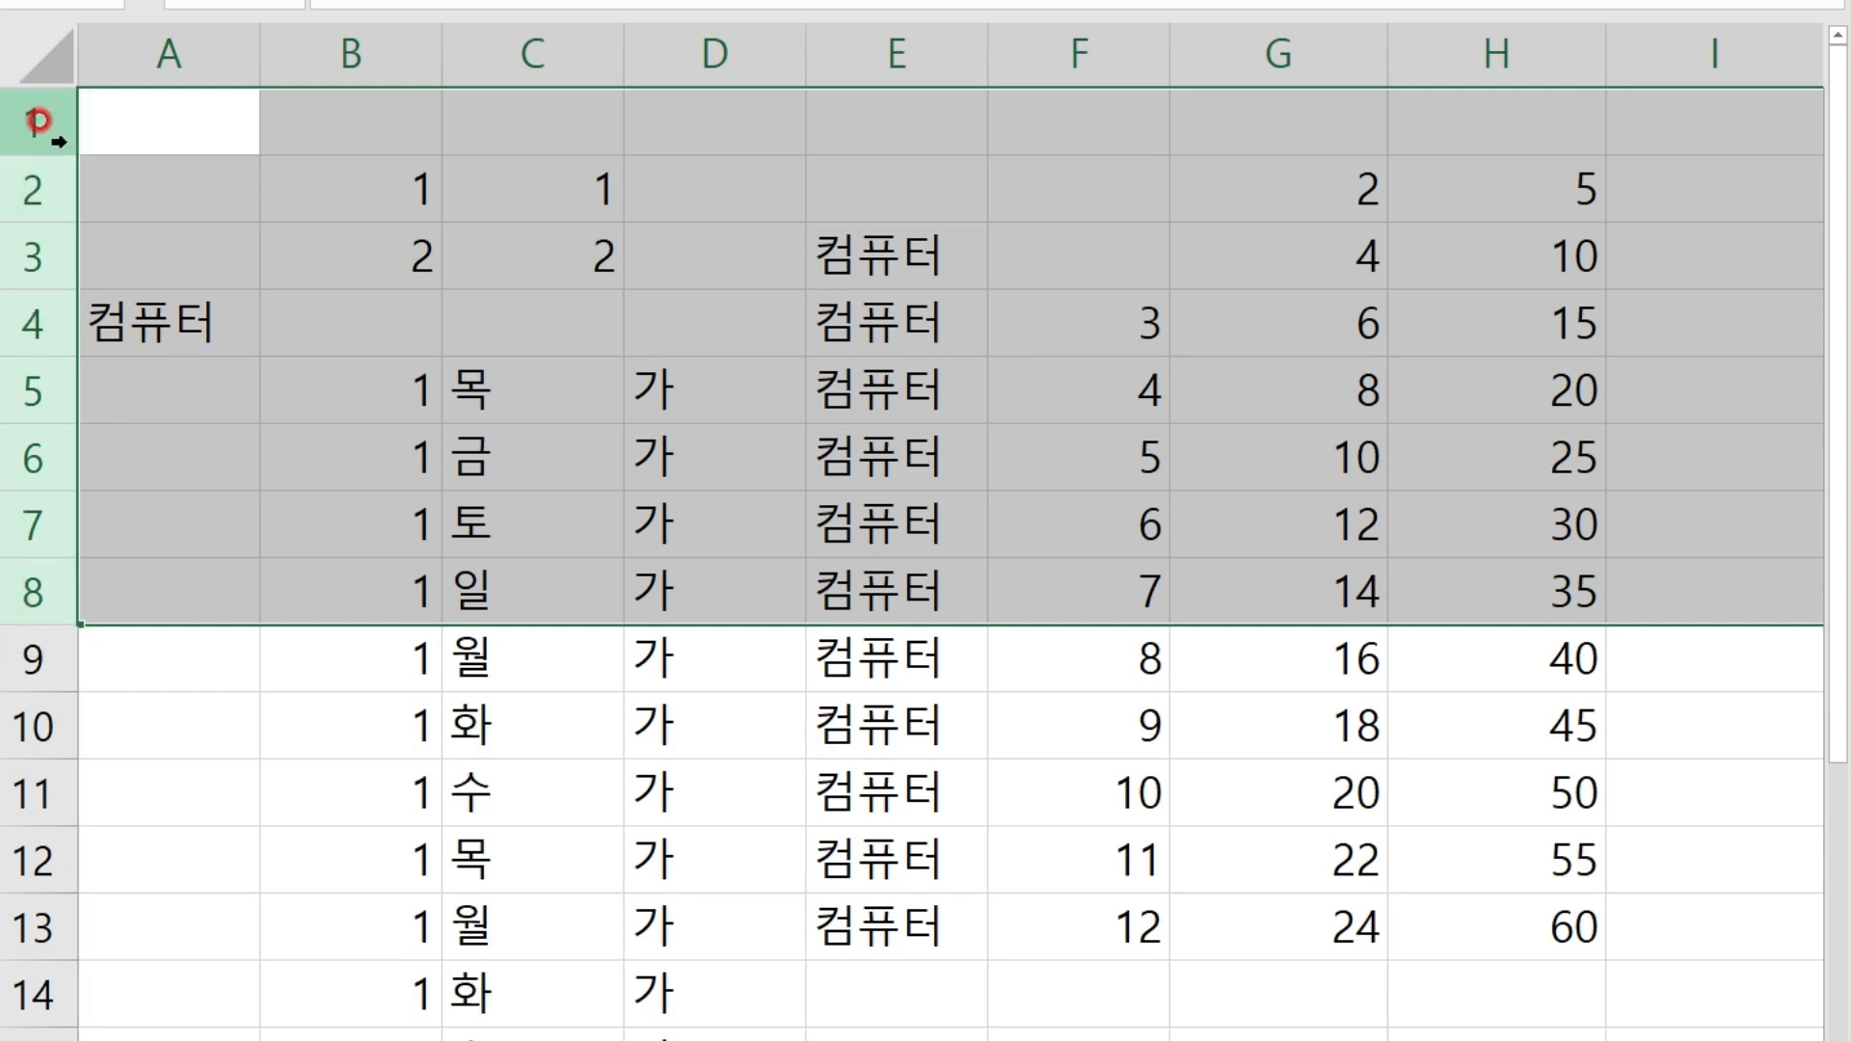
left_click_drag(59, 149, 56, 198)
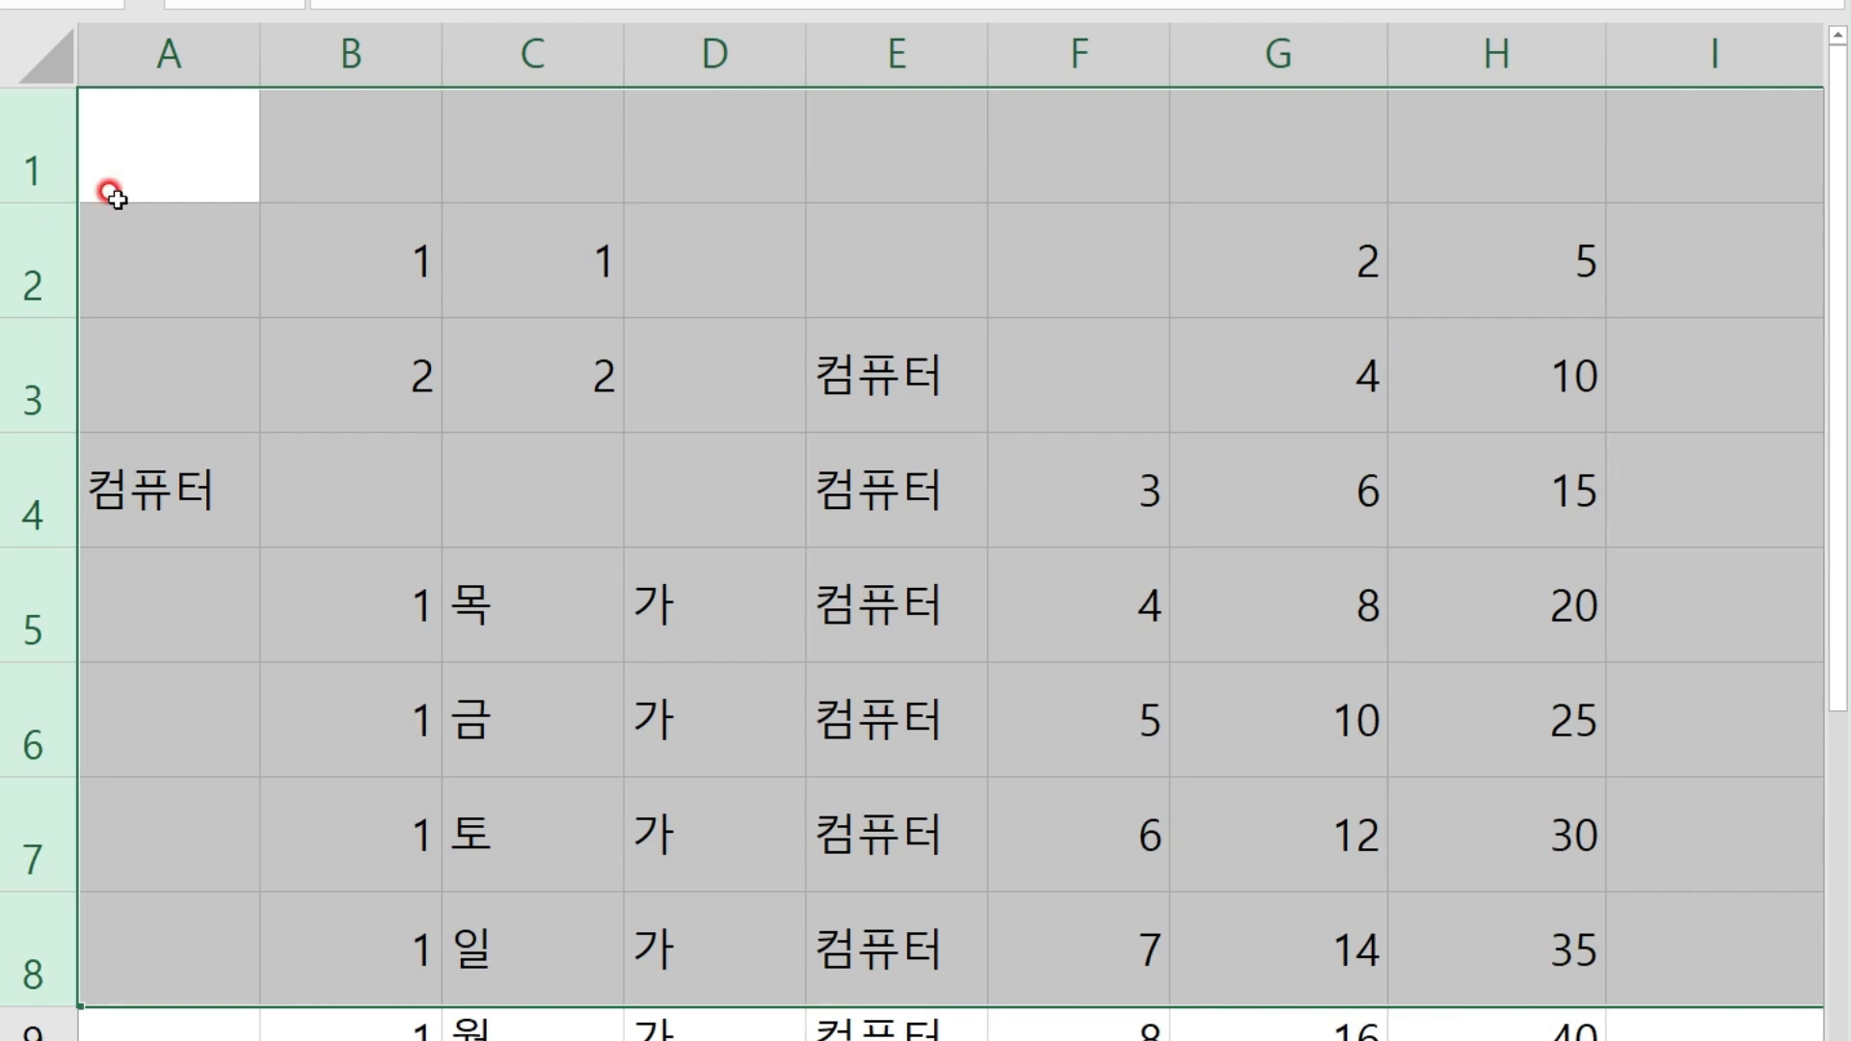
left_click(1361, 236)
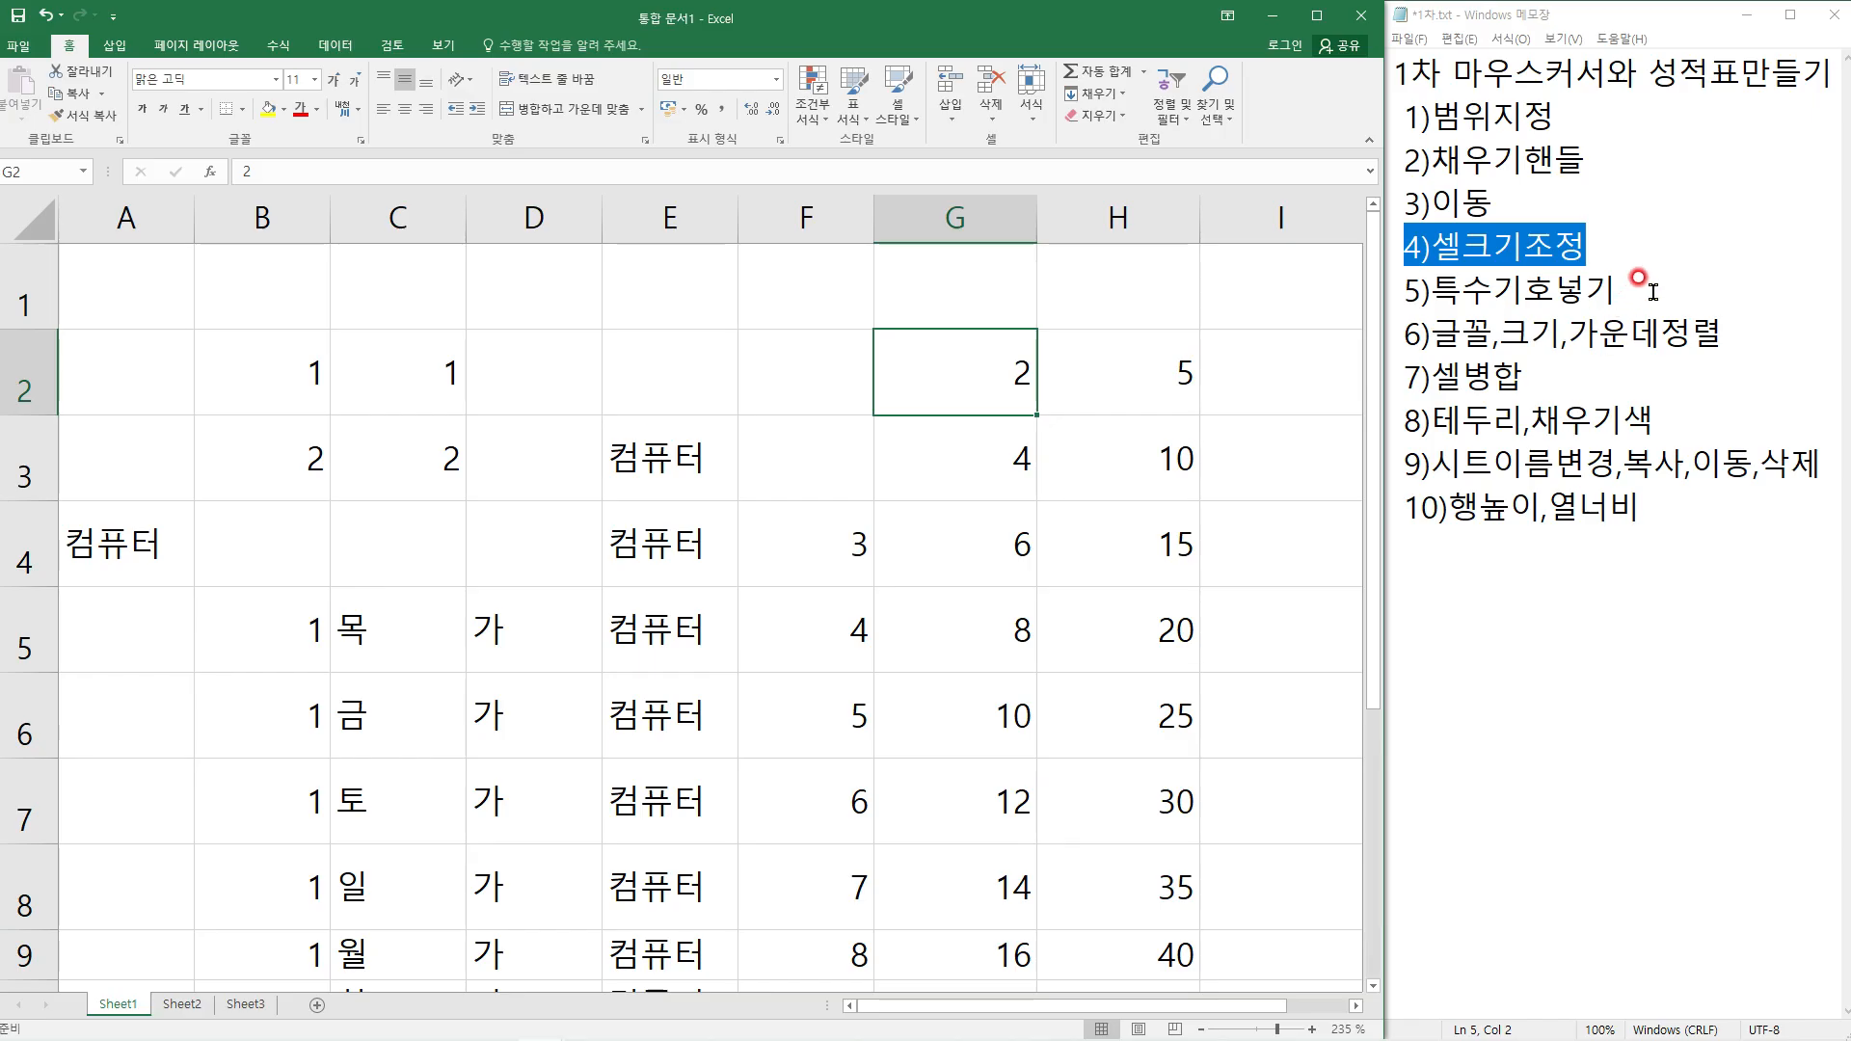
Highlight 성적표만들기 and the 5)특수기호넣기 item in the Notepad outline, and return to the workbook's Sheet2
left_click_drag(1648, 77, 1827, 89)
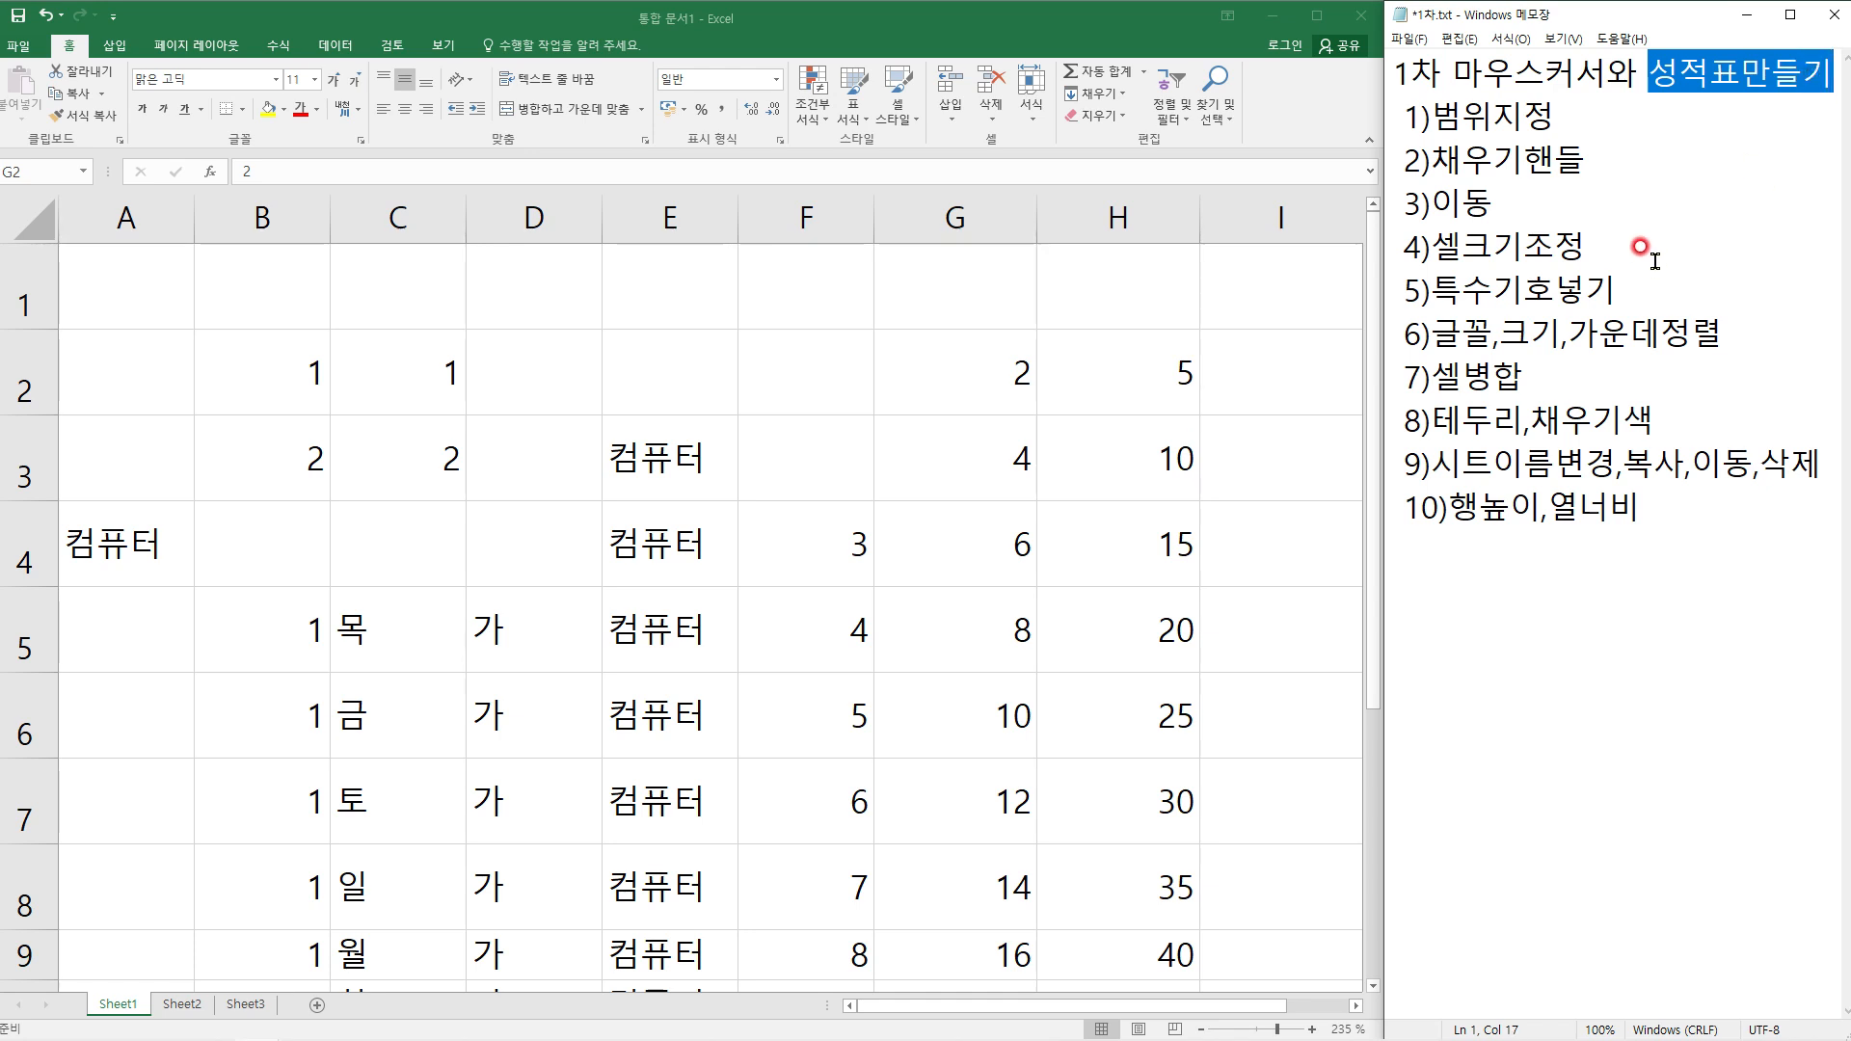
left_click_drag(1620, 289, 1386, 292)
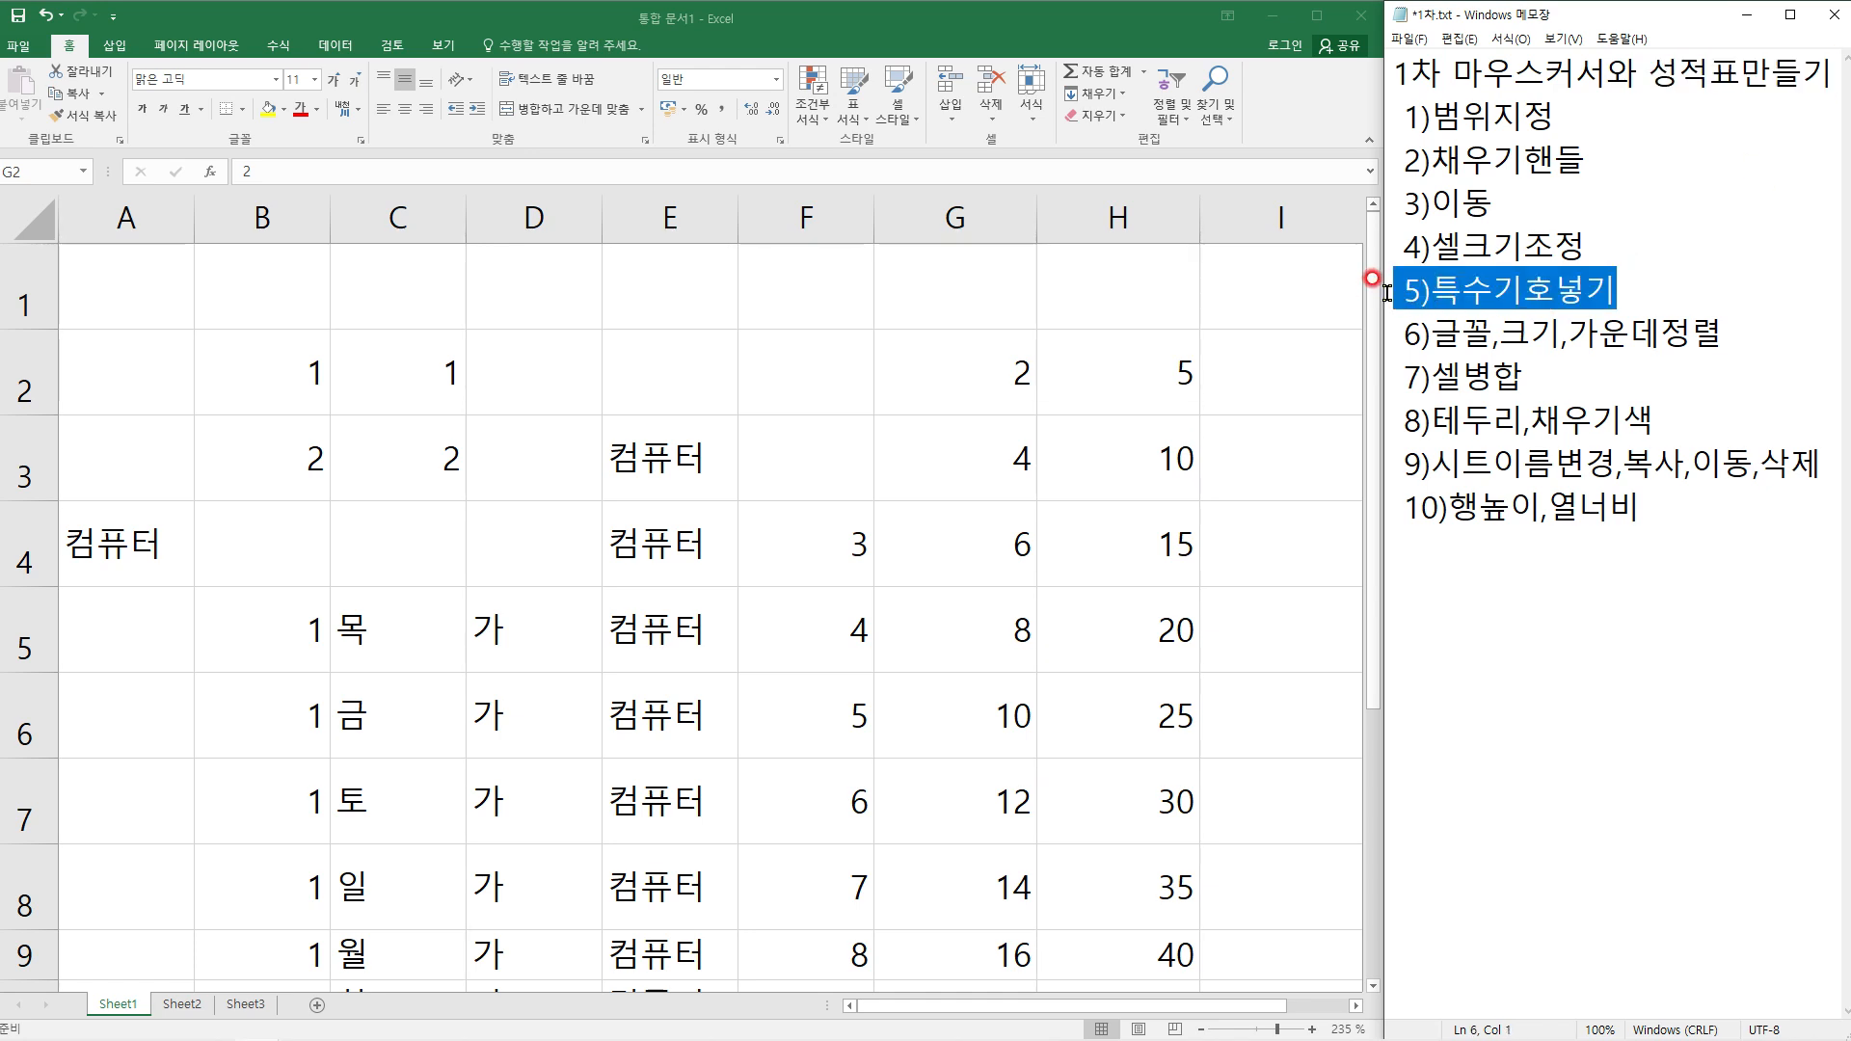
left_click(1371, 284)
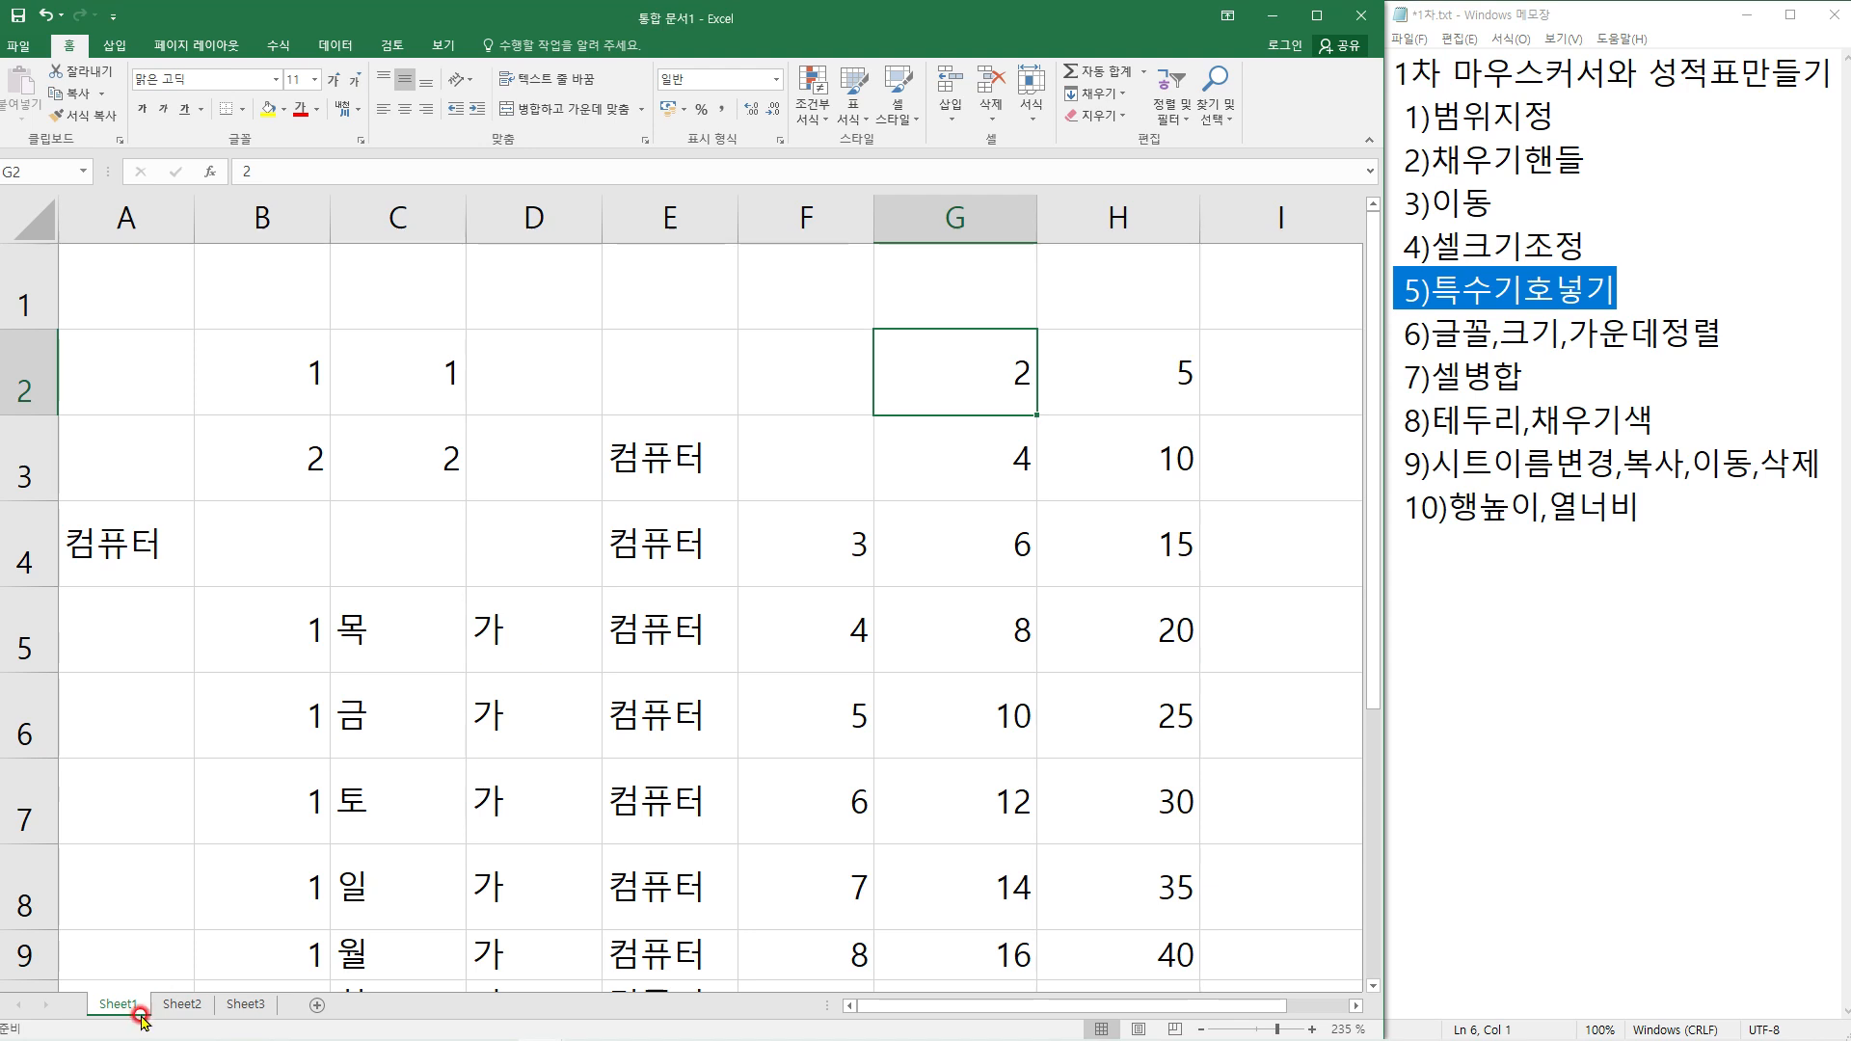
left_click(179, 1005)
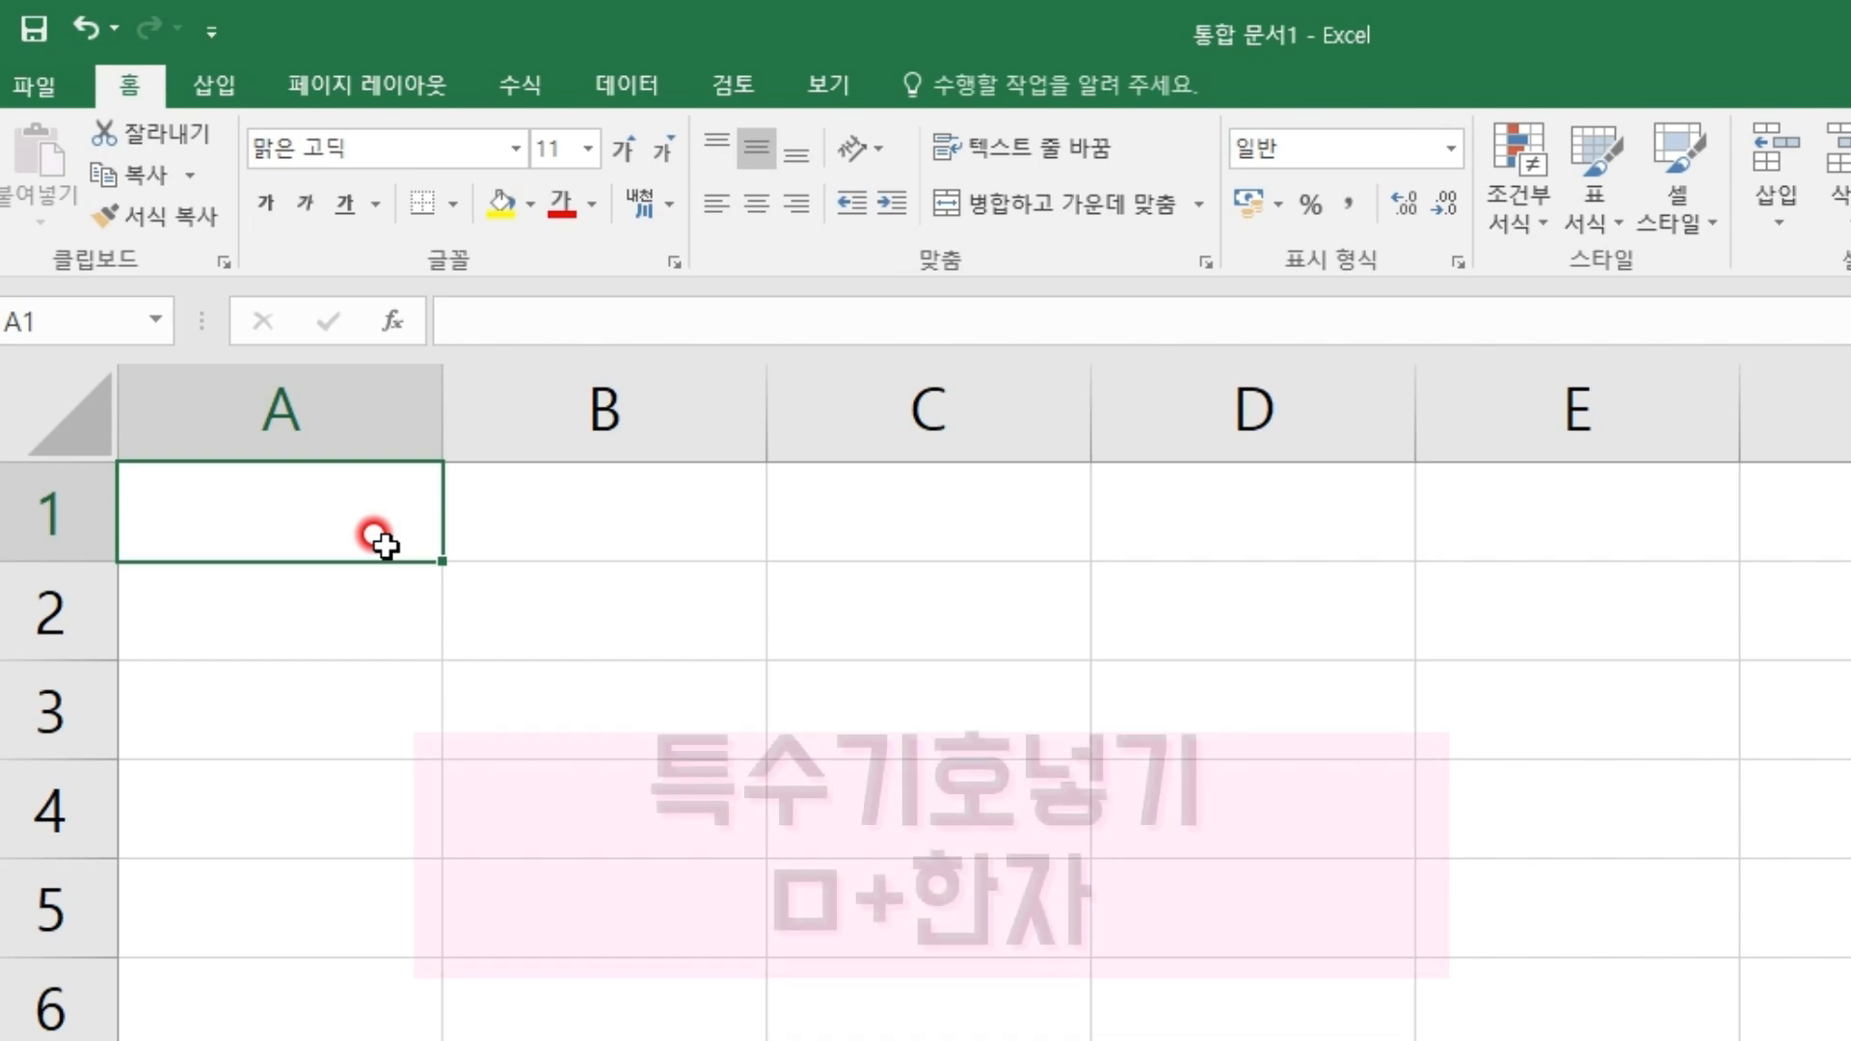
Insert a ★ special symbol in cell A1 by converting the Korean consonant ㅁ
type("ㅁ")
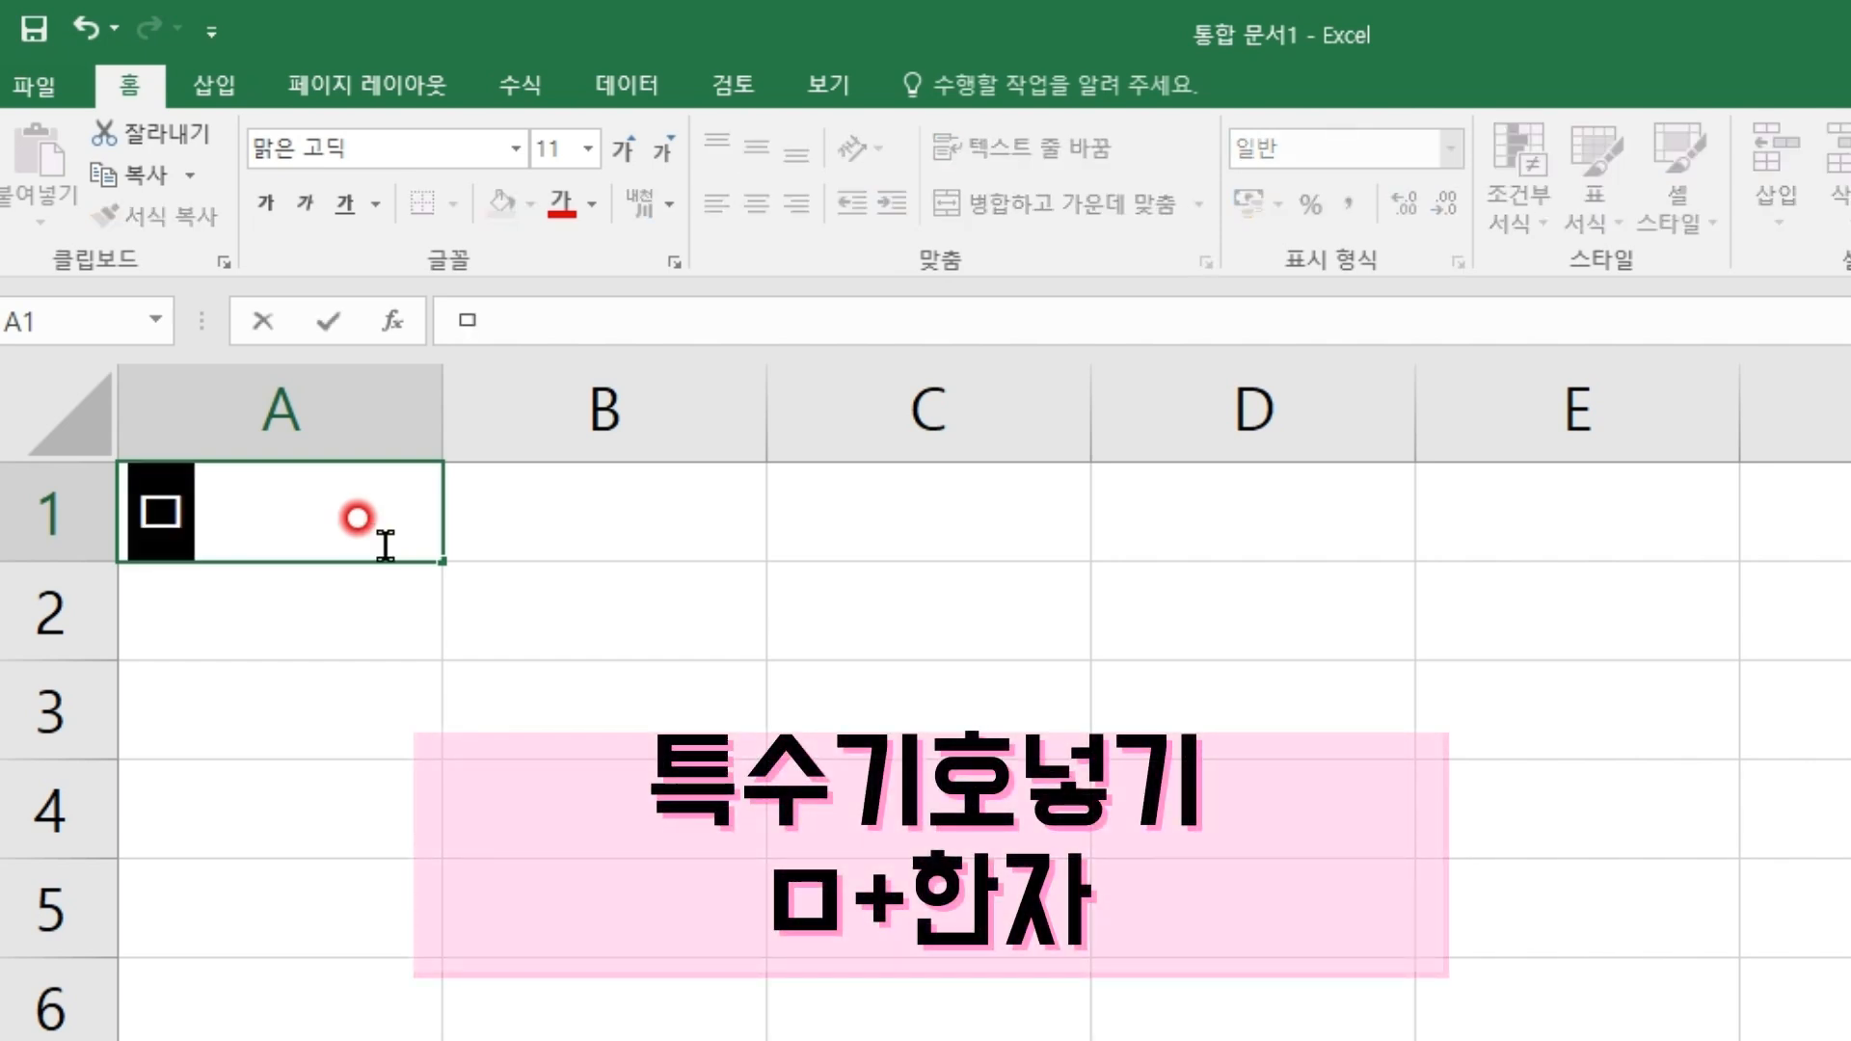
key("Hangul_Hanja")
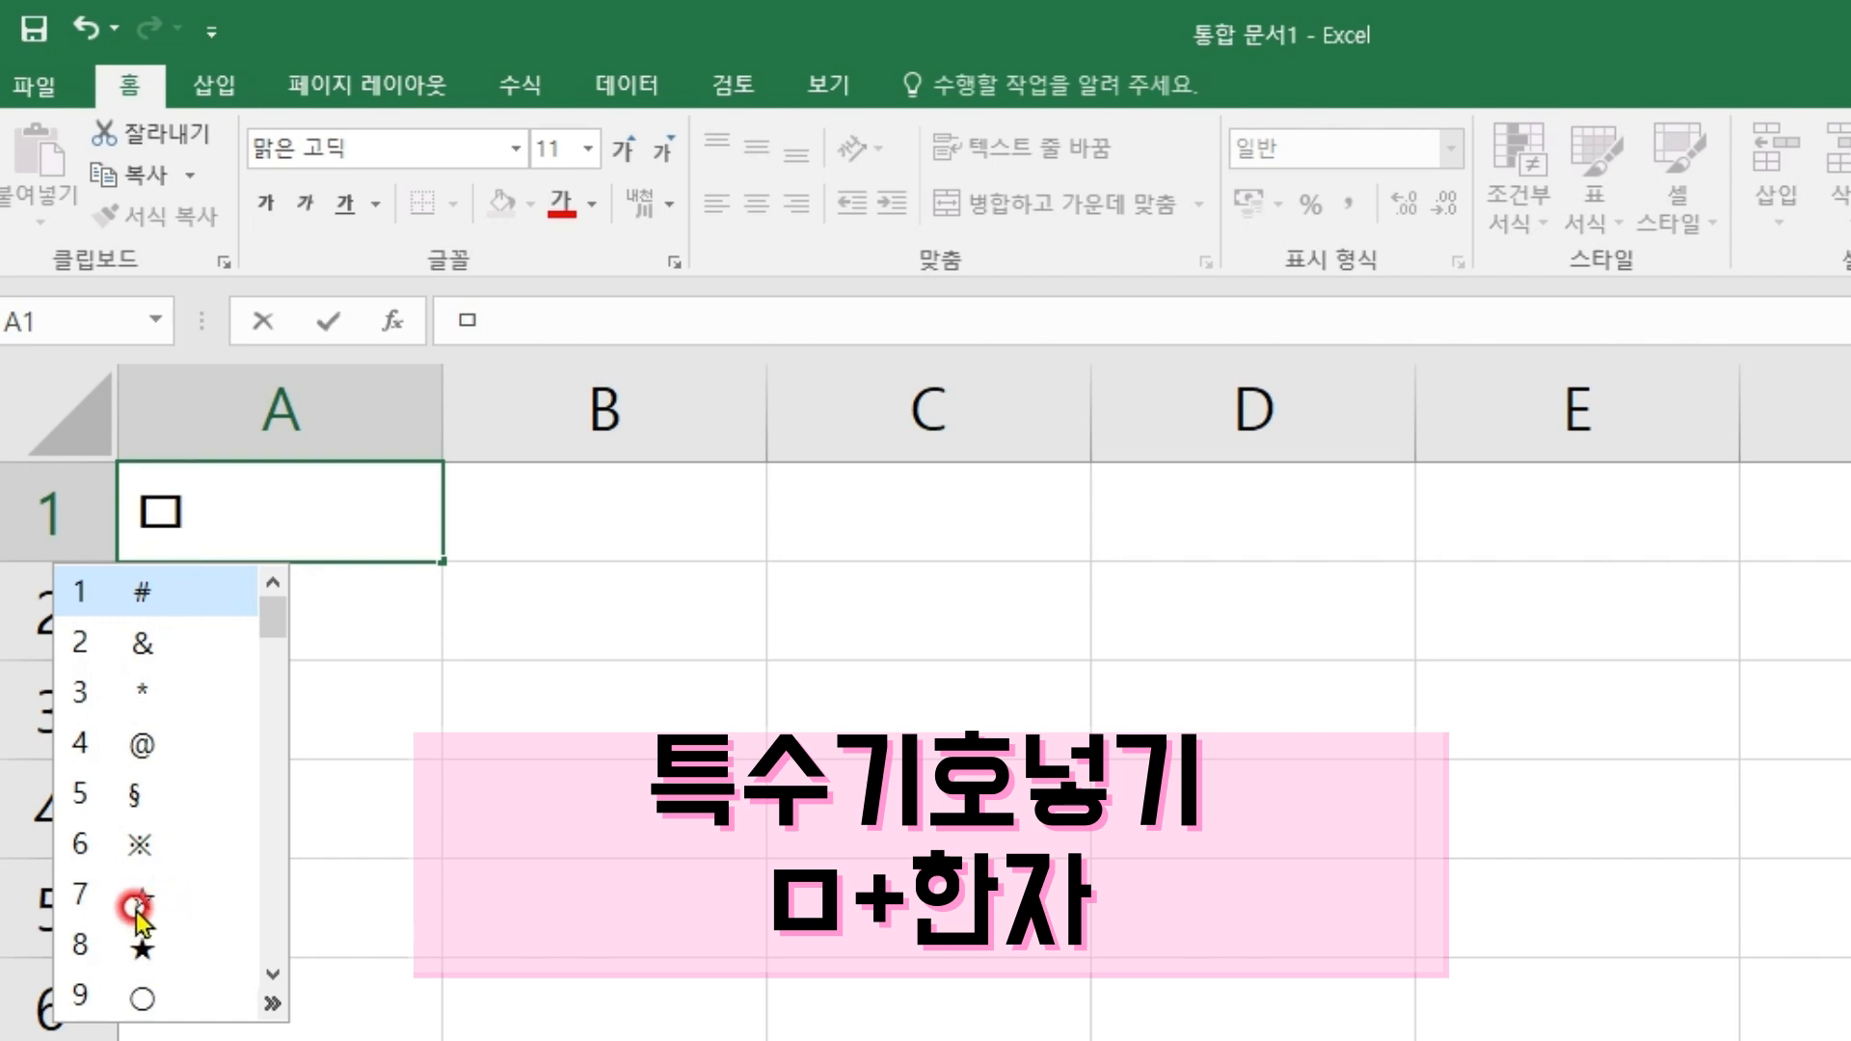
left_click(144, 949)
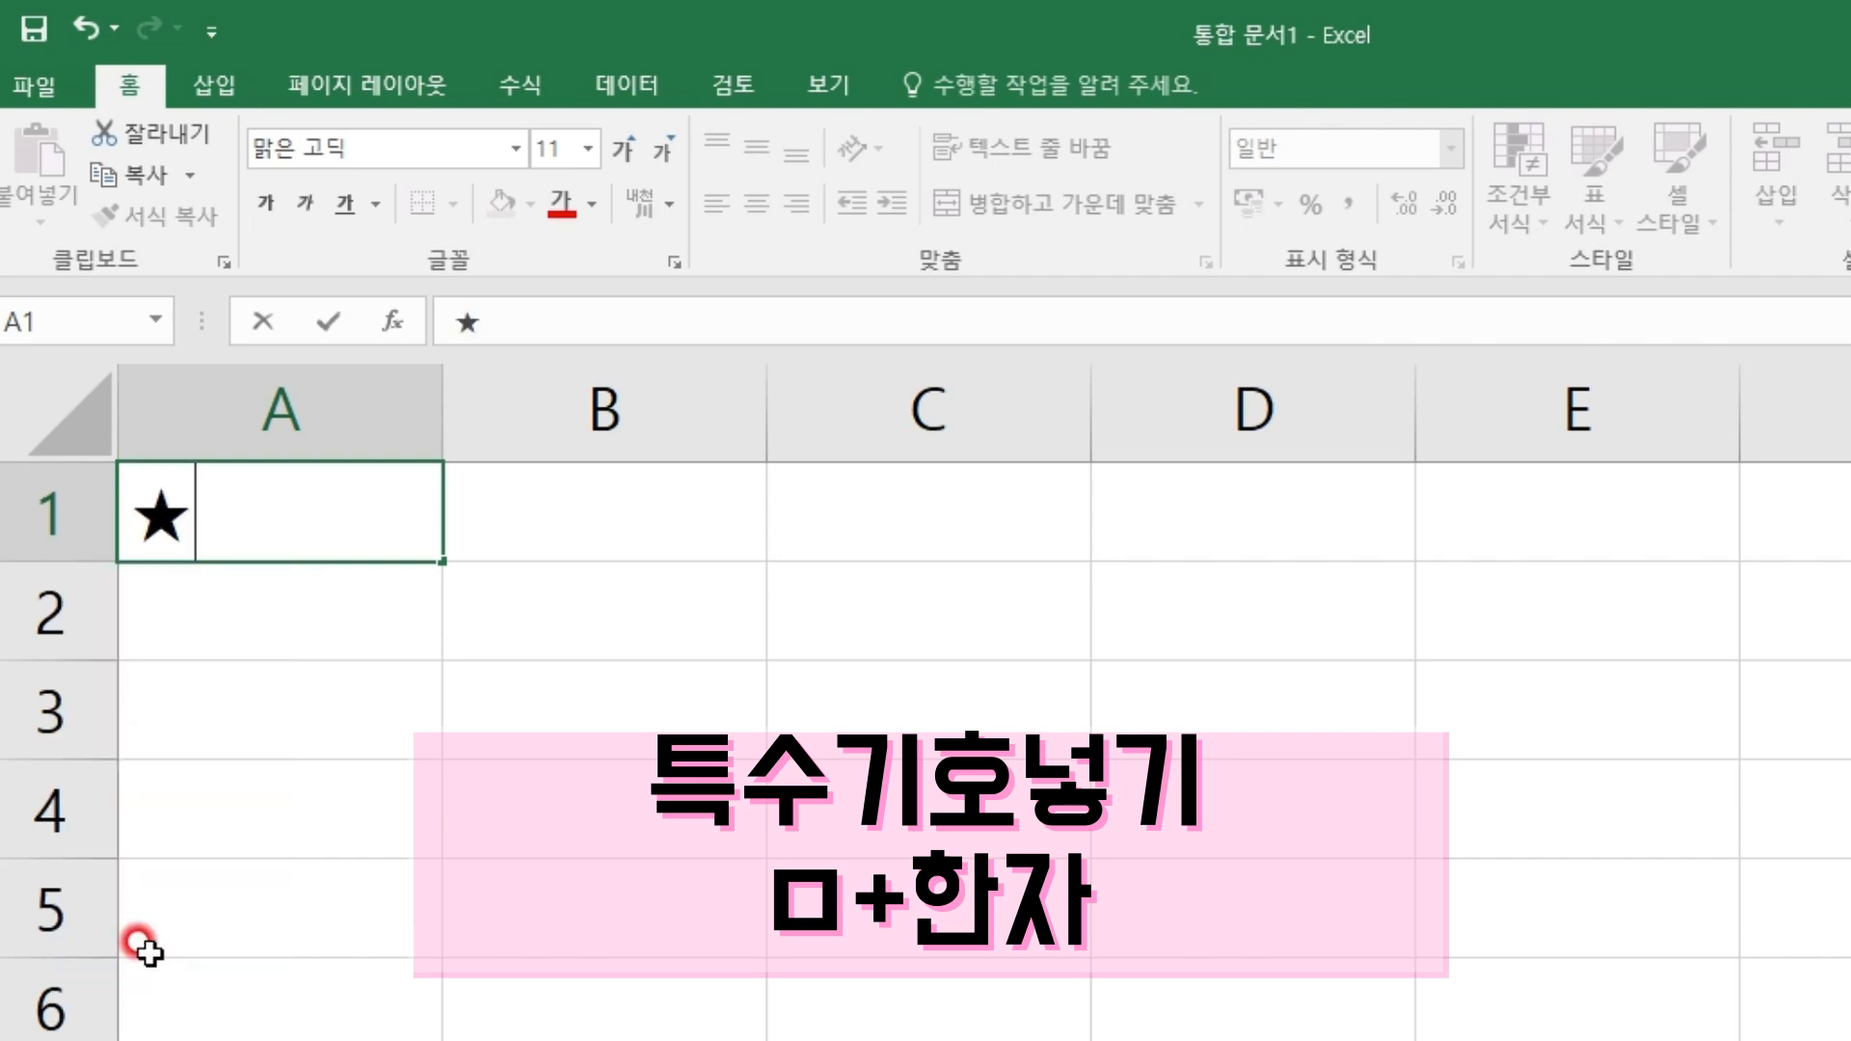
Complete the A1 title as "★ 1학기 성적표 ★" with a closing star symbol and commit it, leaving cell A2 selected
type("1gk")
key("BackSpace")
key("BackSpace")
key("Hangul")
type("학기 성적표")
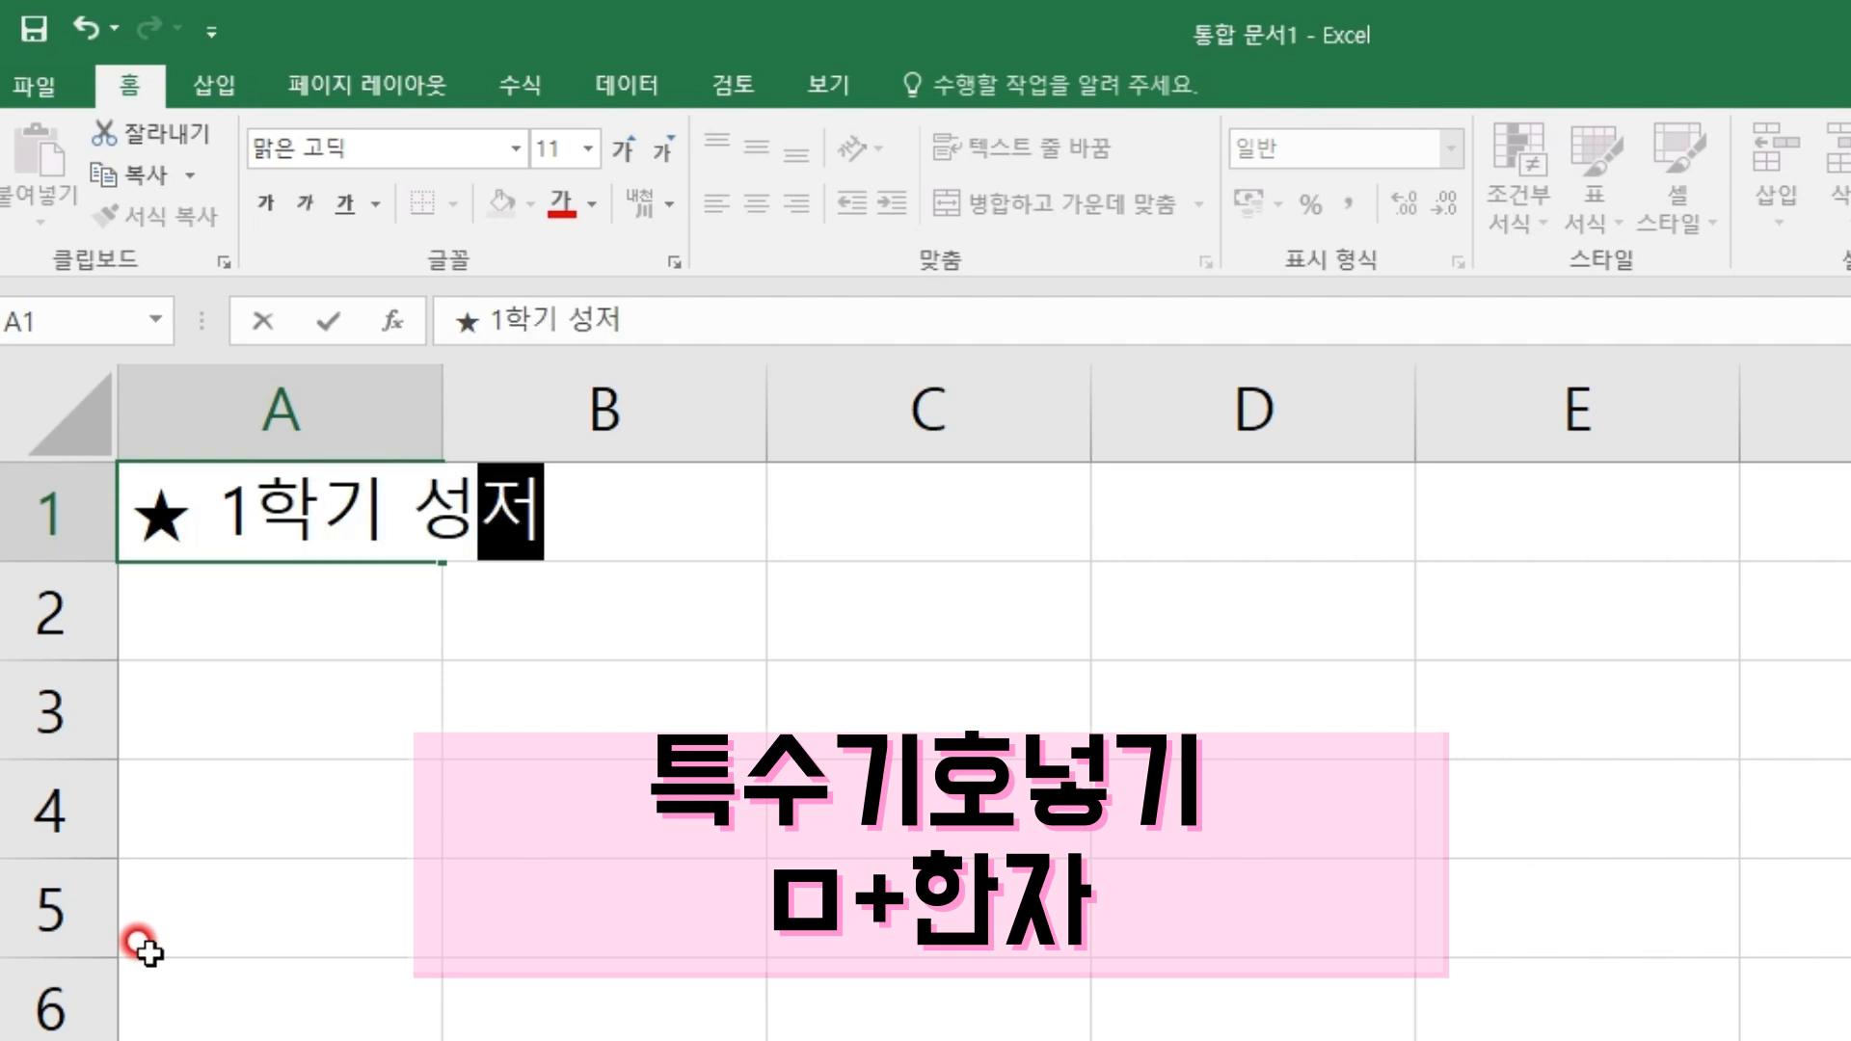
type(" ㅁ")
key("Hangul_Hanja")
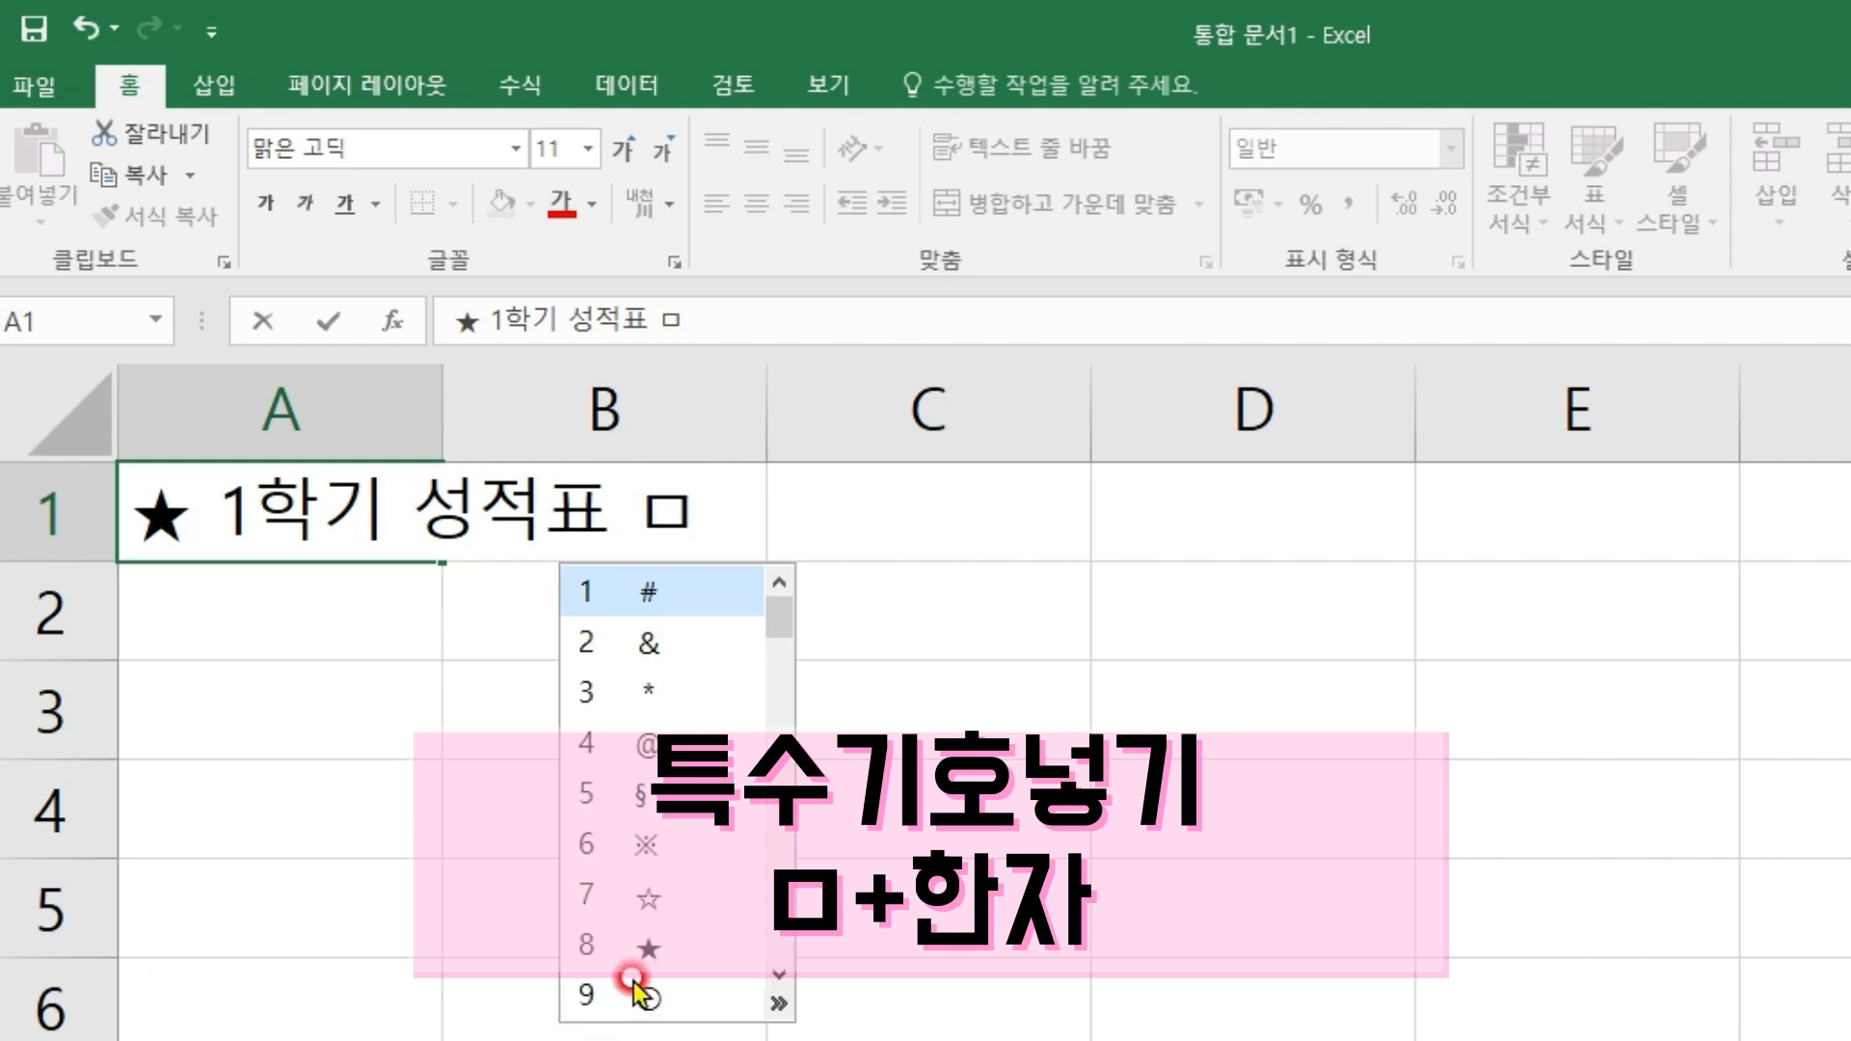
left_click(646, 949)
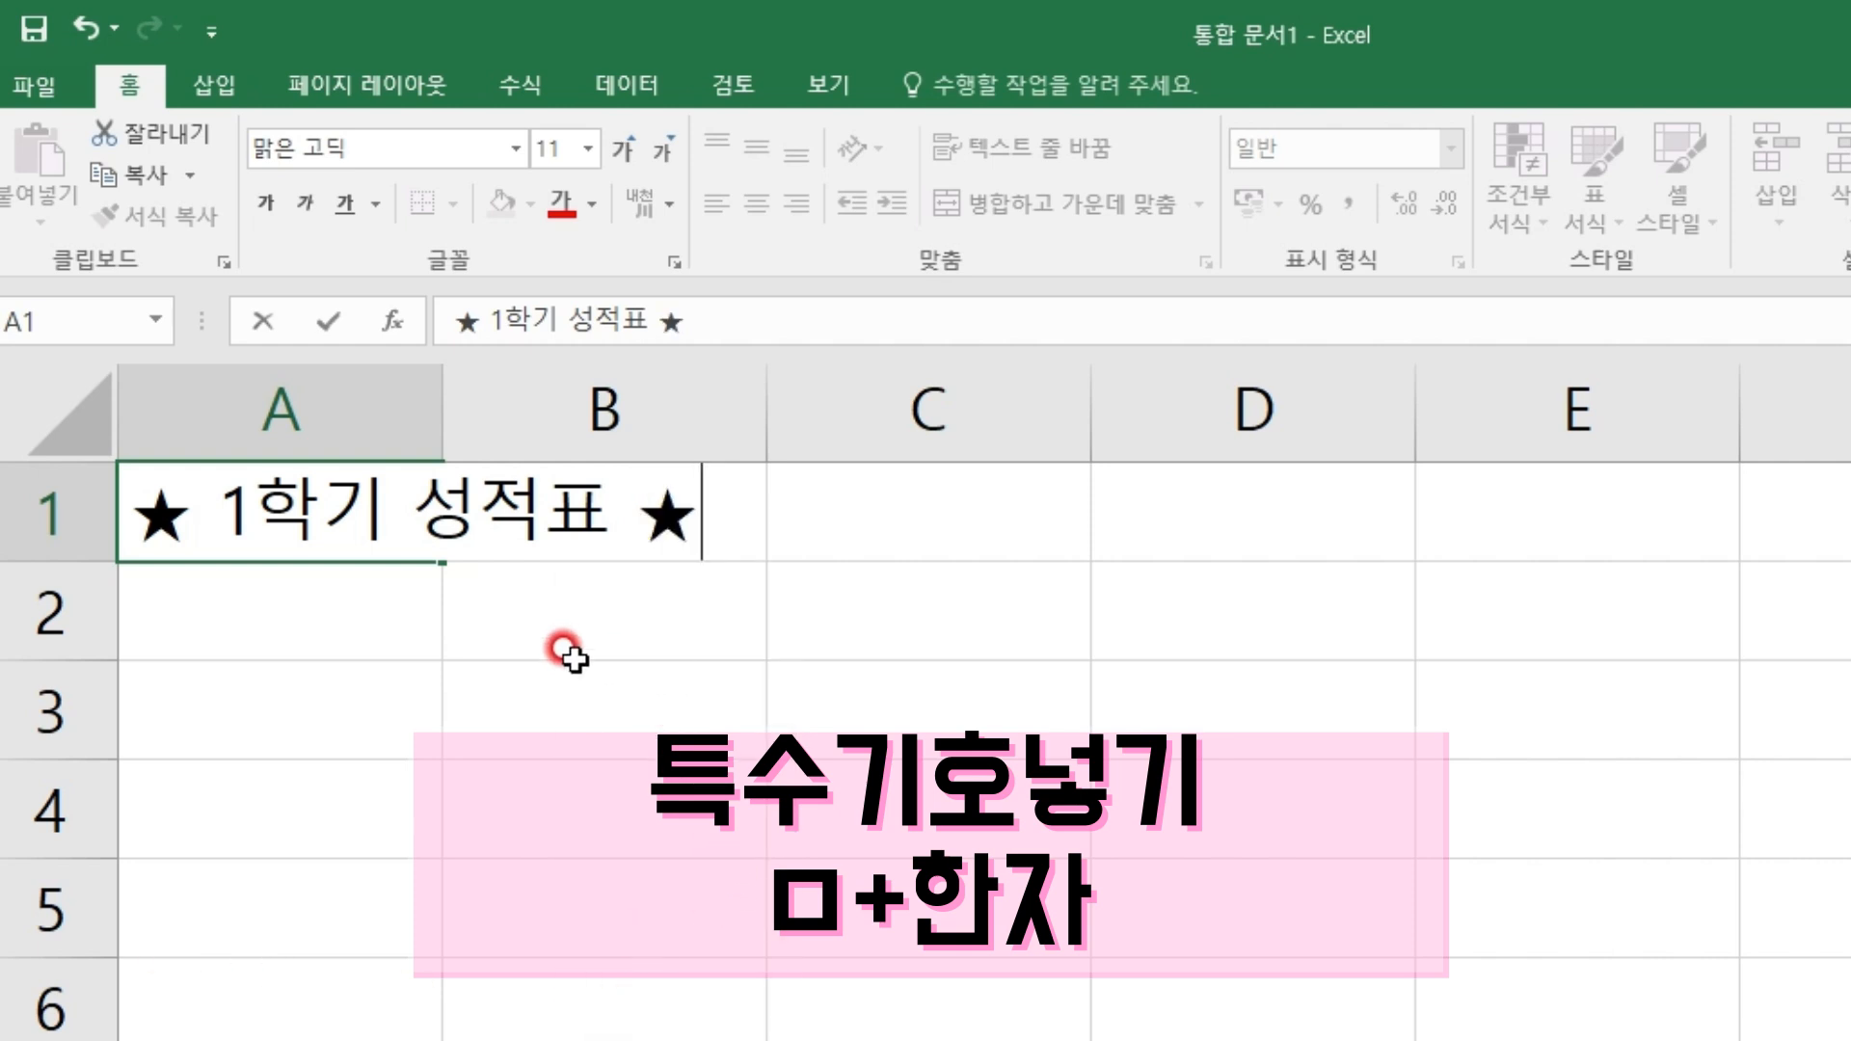
left_click(347, 613)
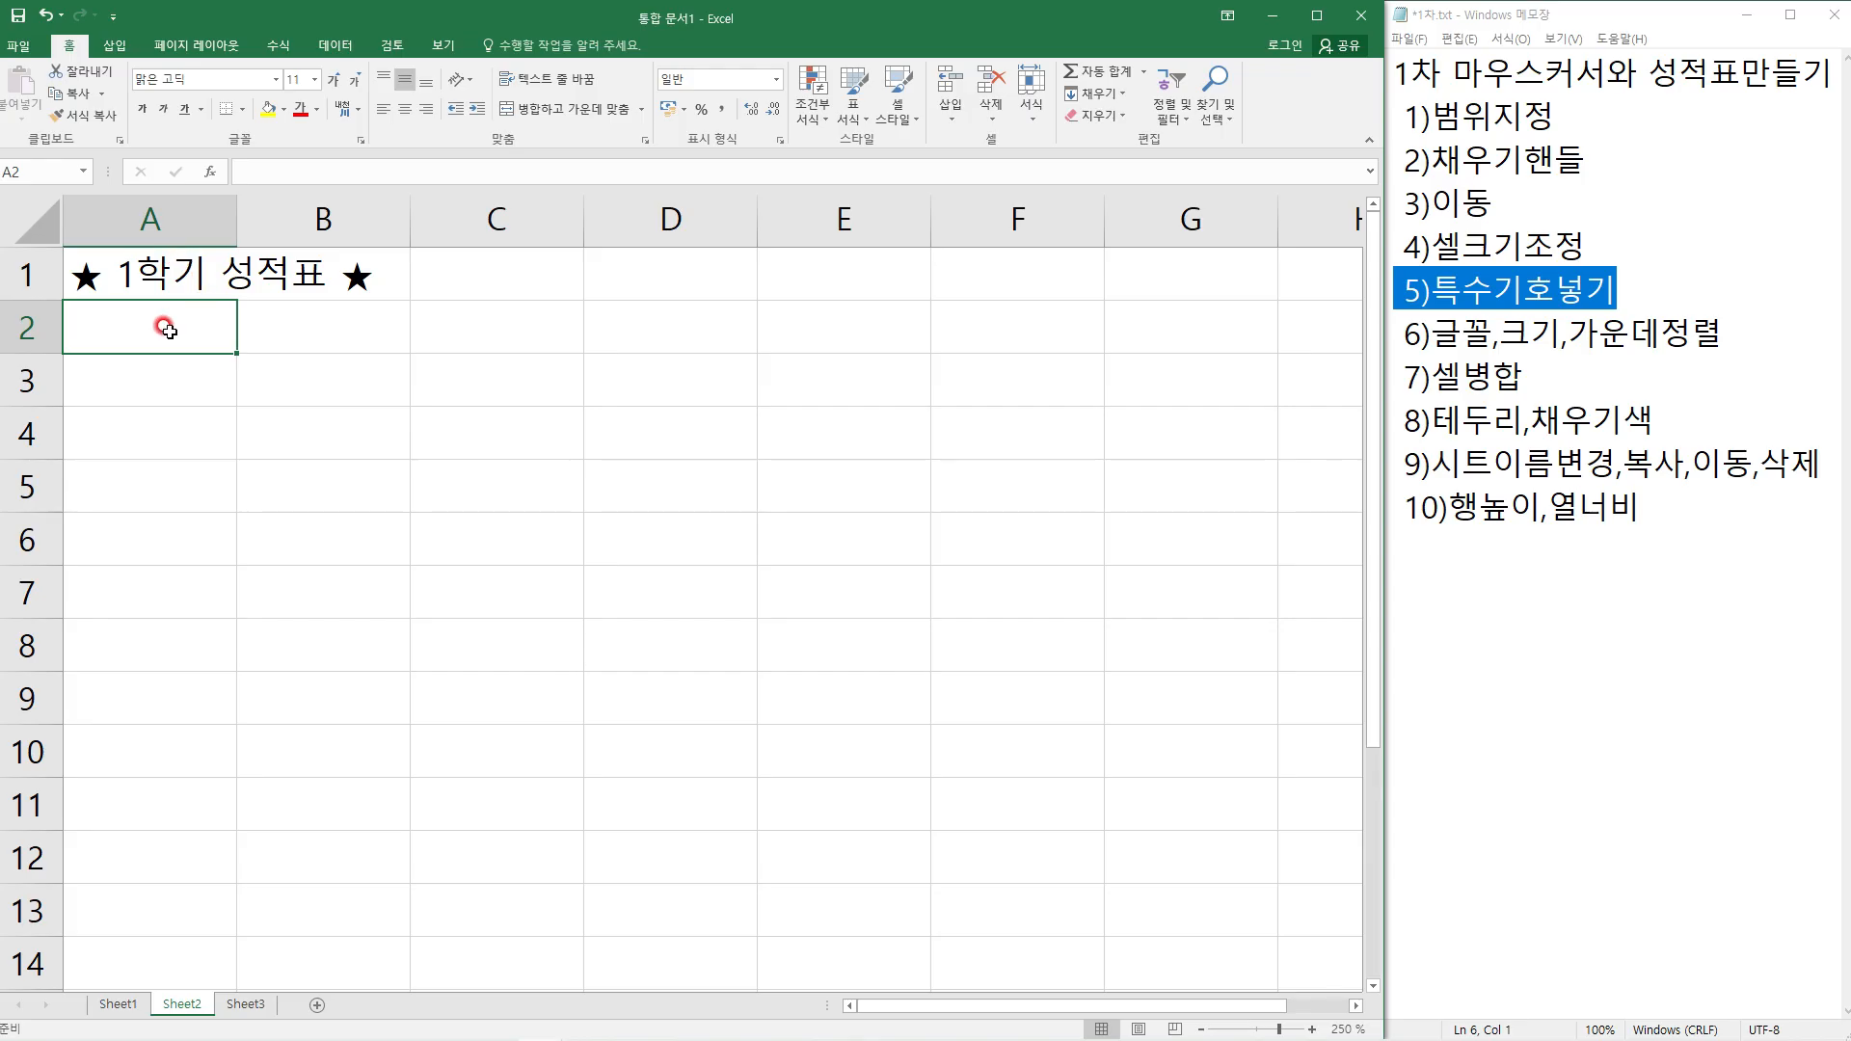
Enter the headers 번호, 과목 and 점수 in cells A2 to C2
type("번호")
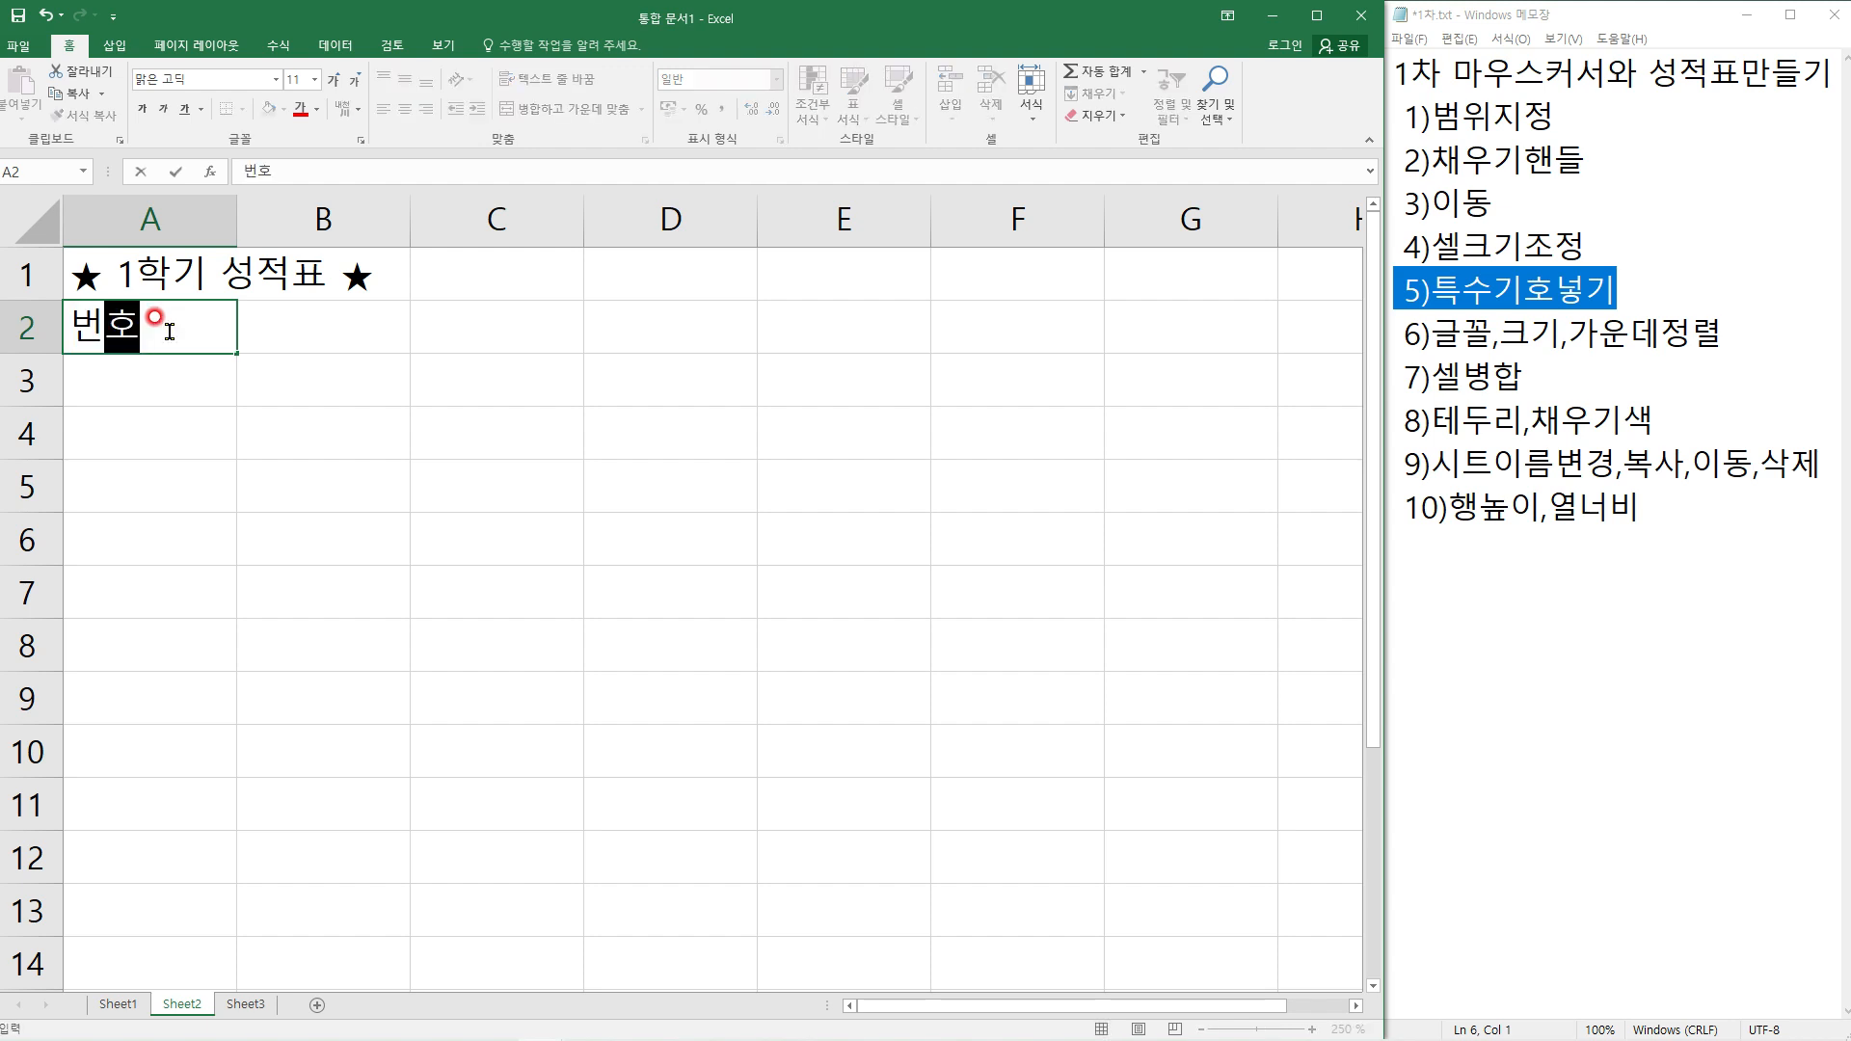
key("Tab")
type("과목")
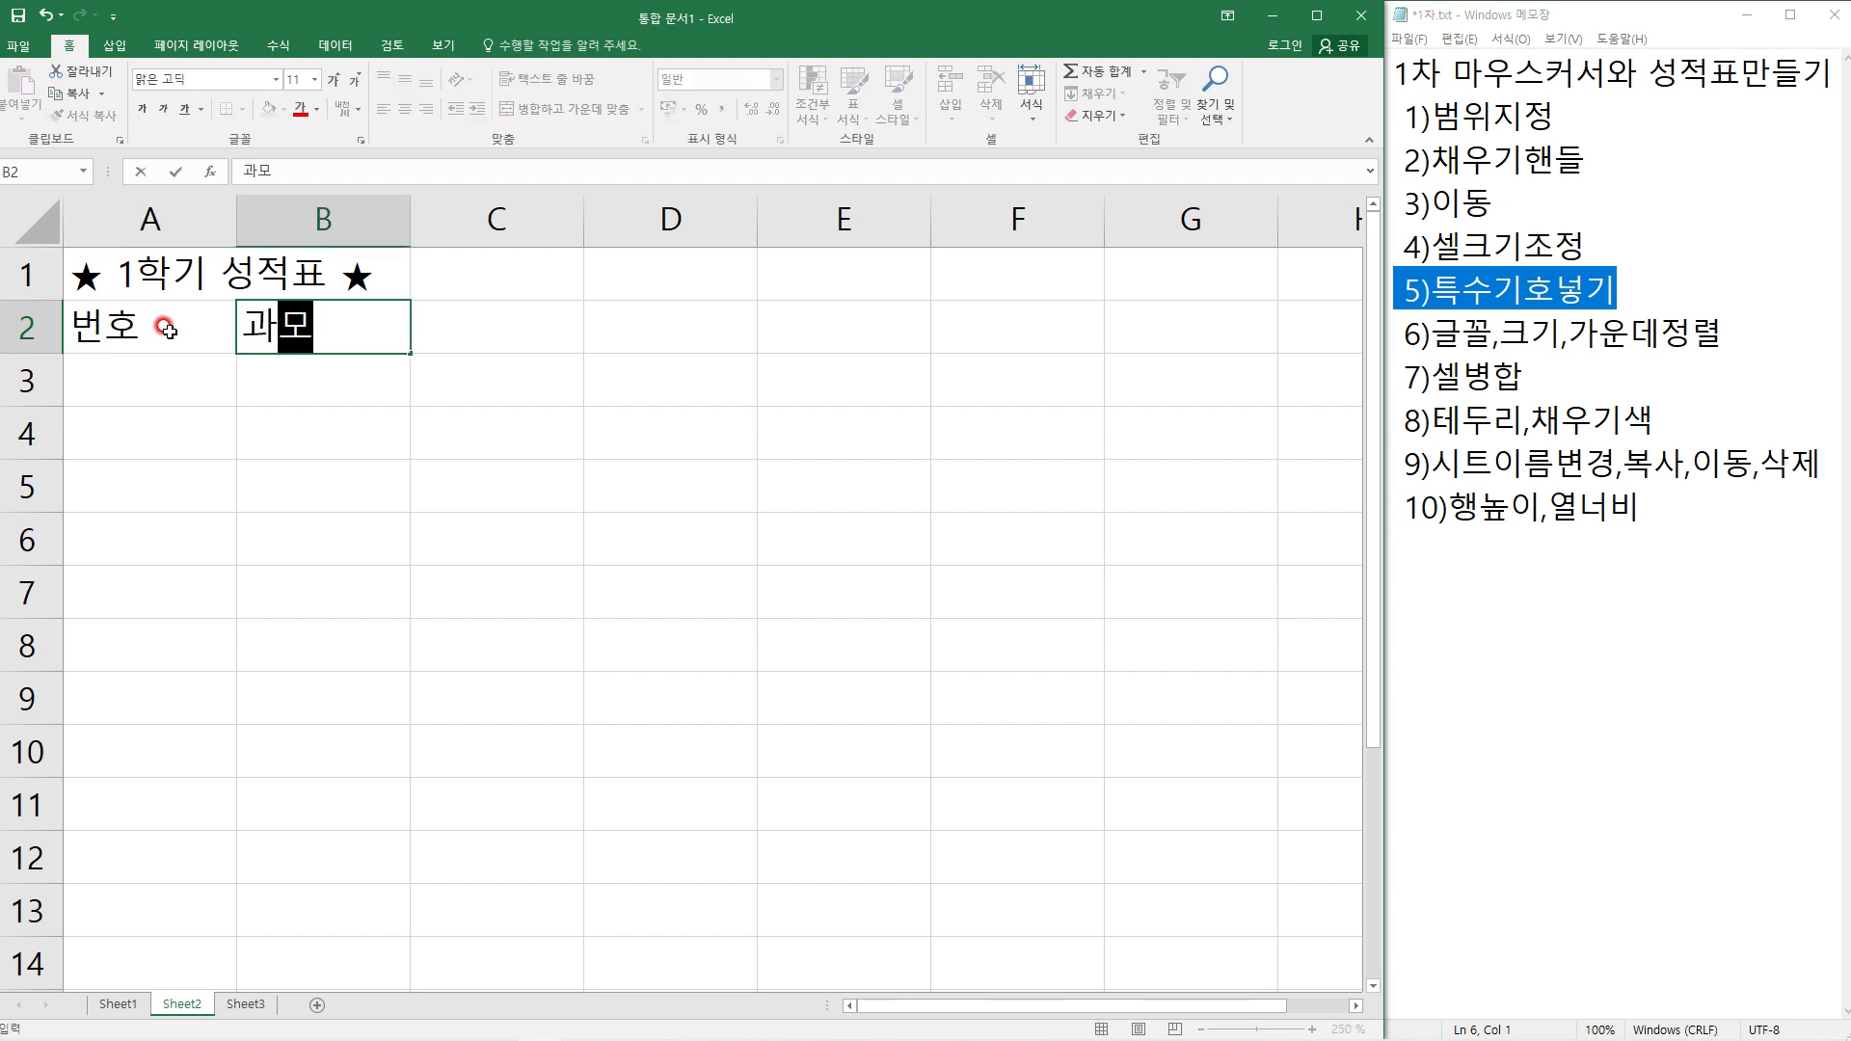
key("Tab")
type("점수")
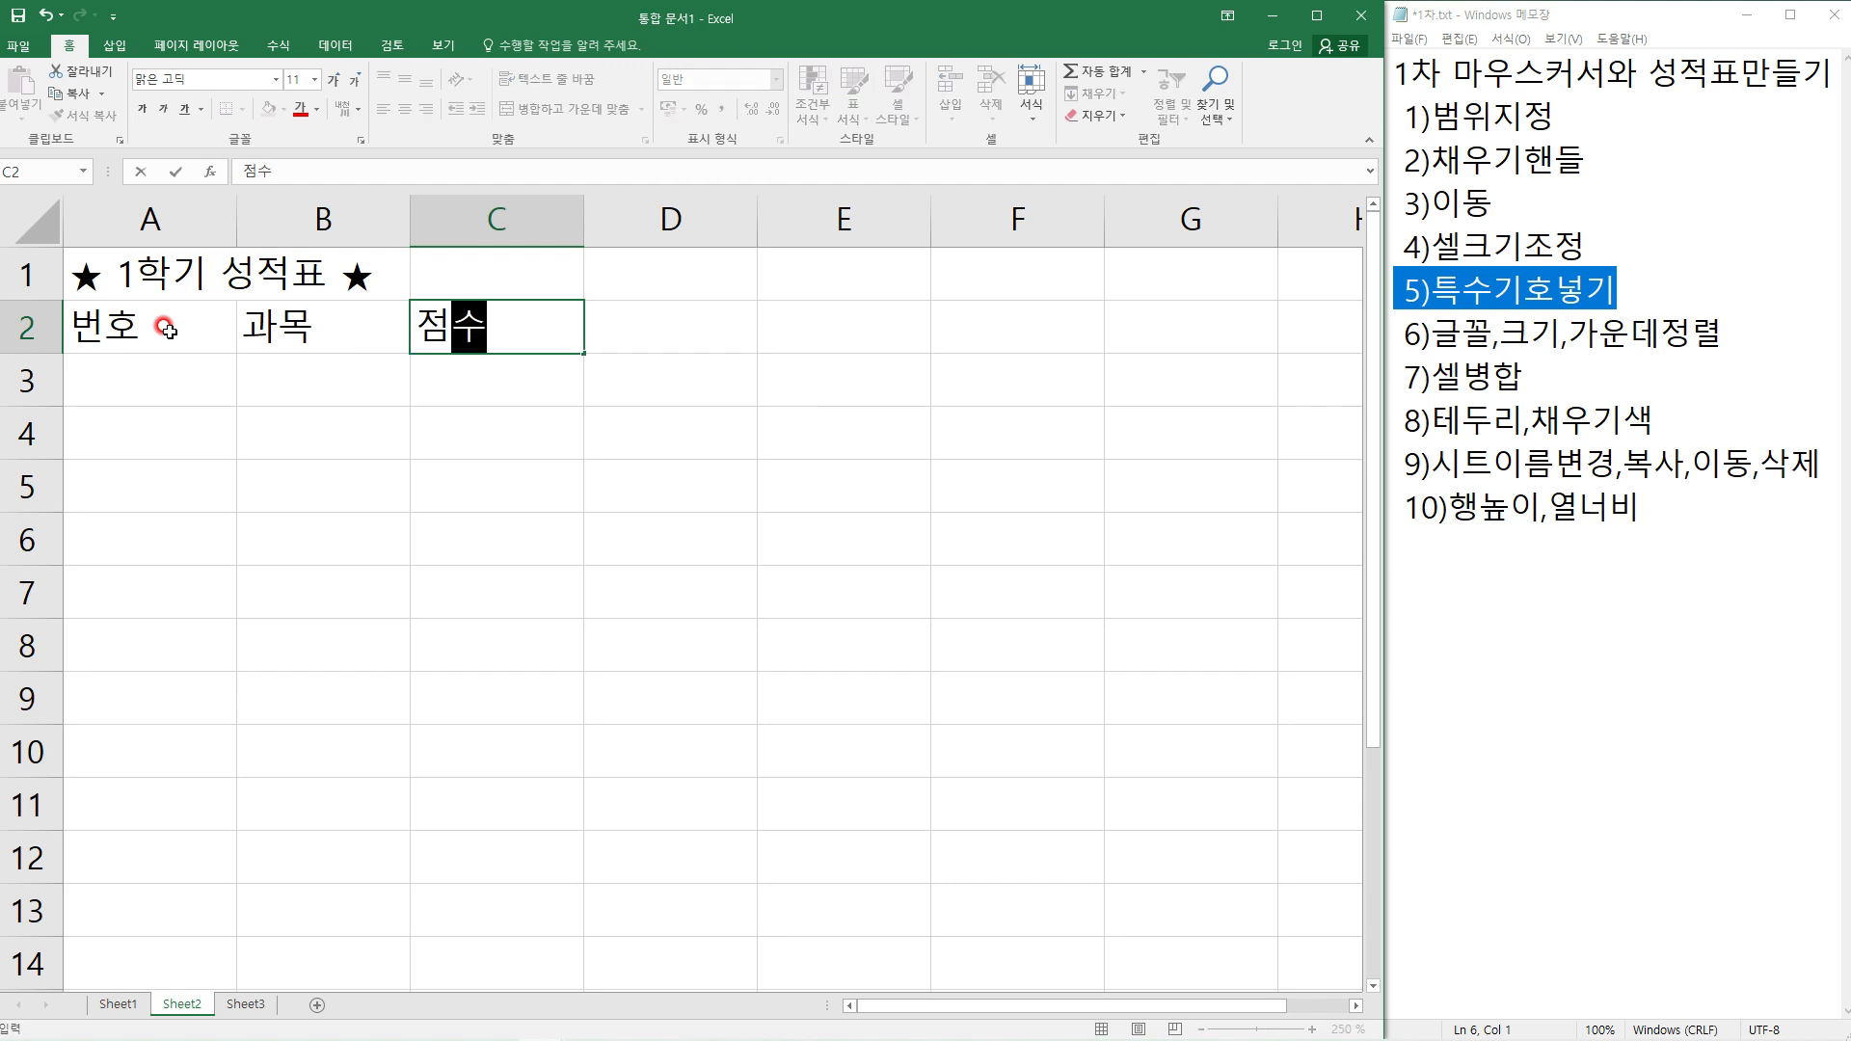
key("Return")
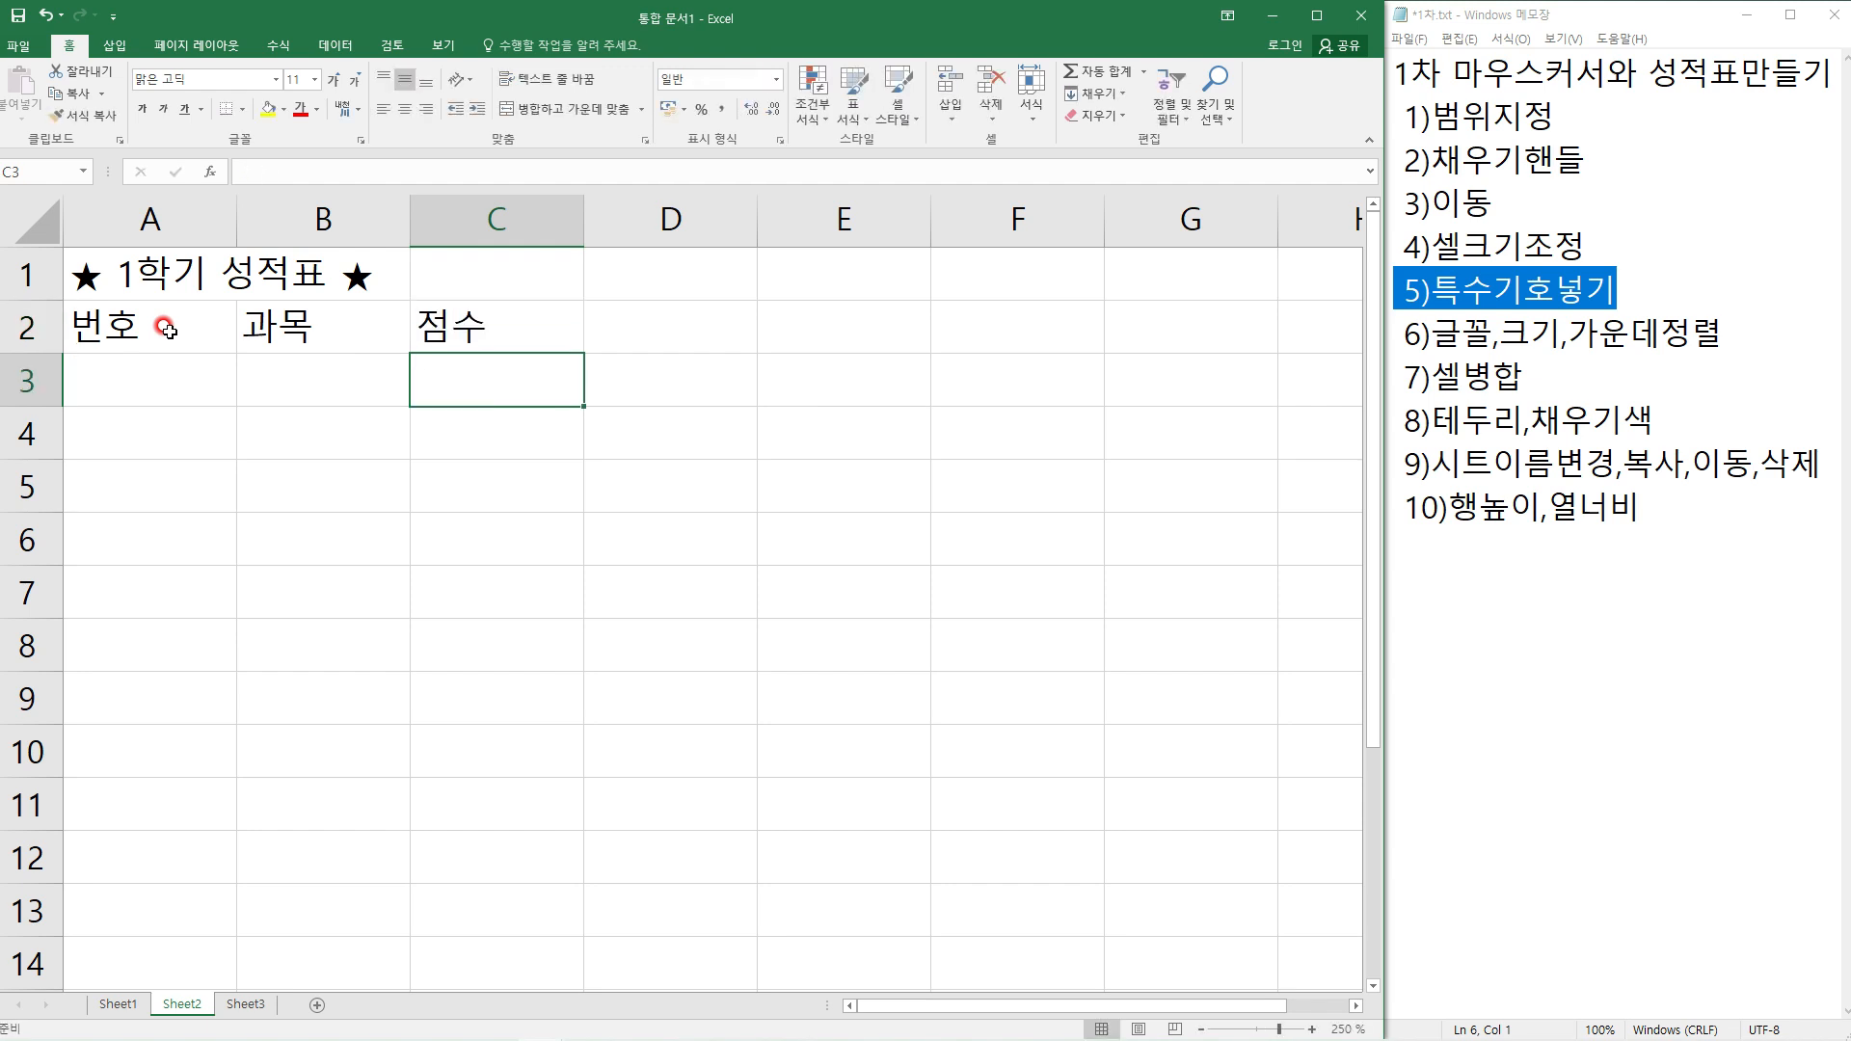
Enter 1 in cell A3 and fill it down to A7 as the number series 1 to 5
left_click(228, 388)
type("1")
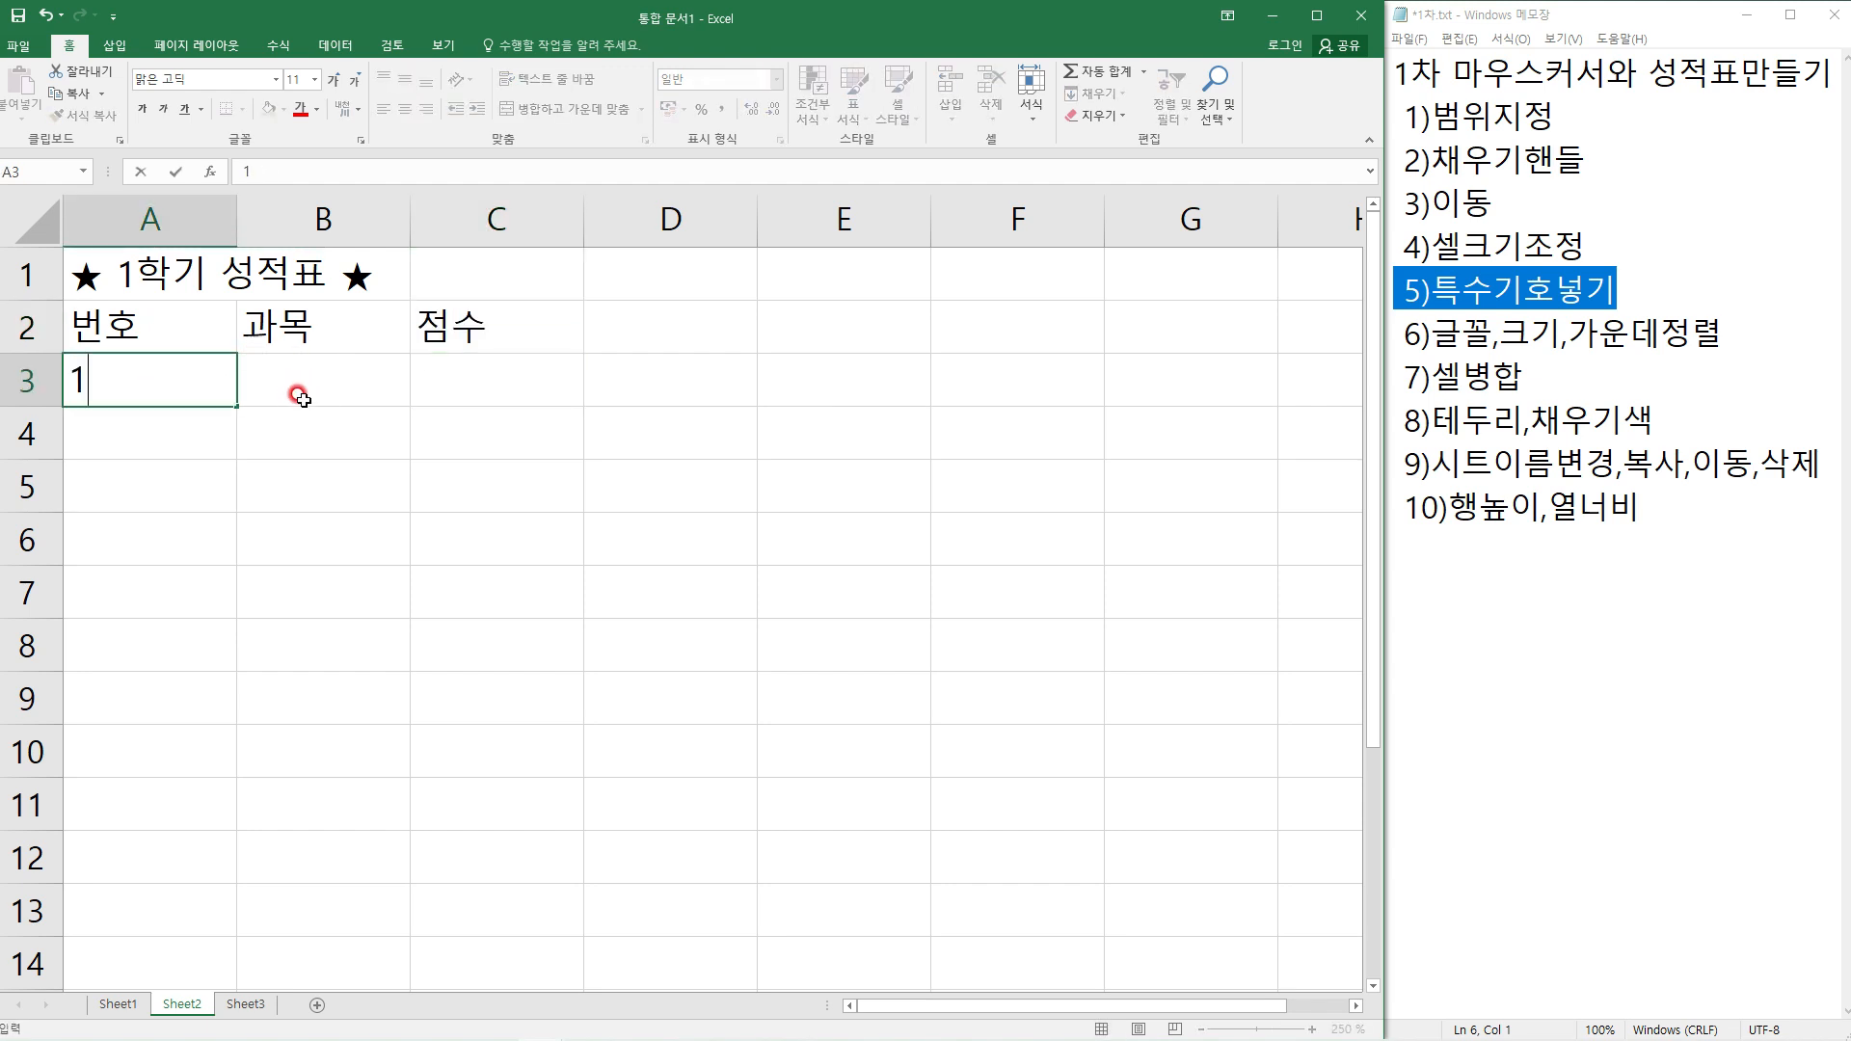
left_click(191, 433)
left_click(221, 383)
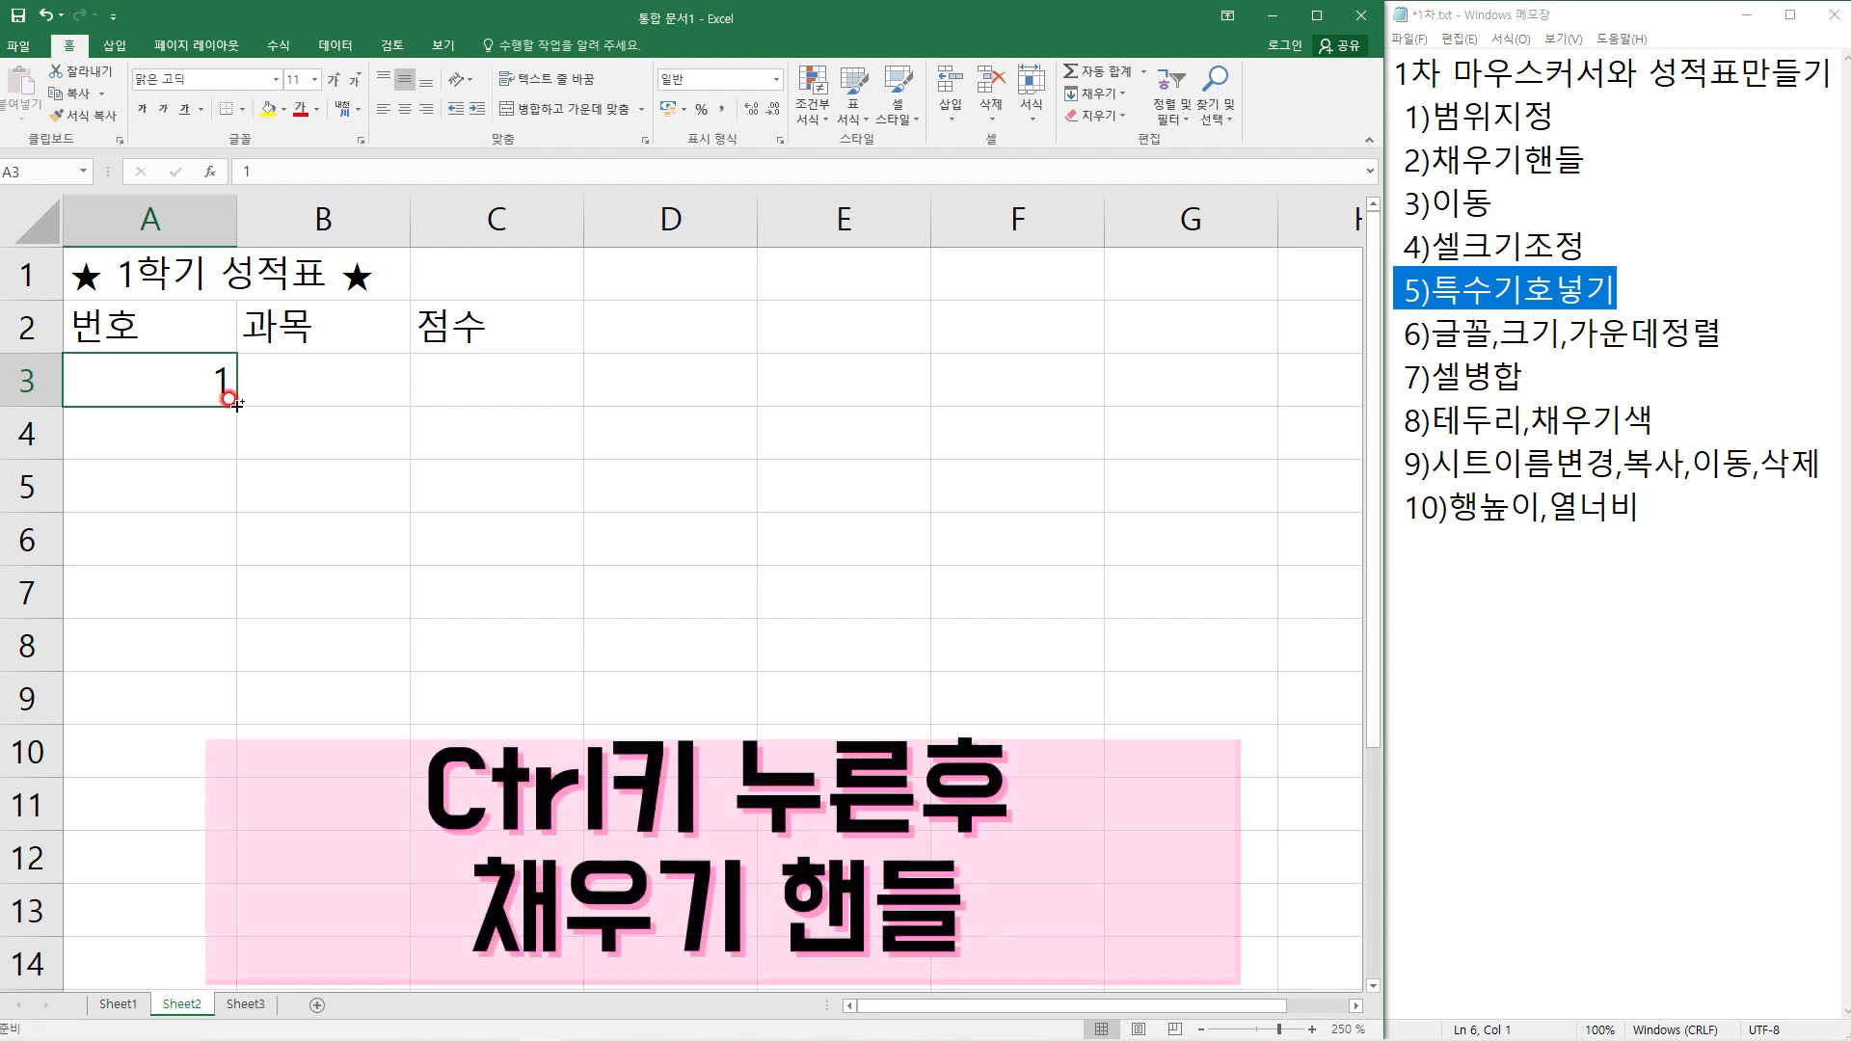
left_click_drag(231, 400, 210, 633)
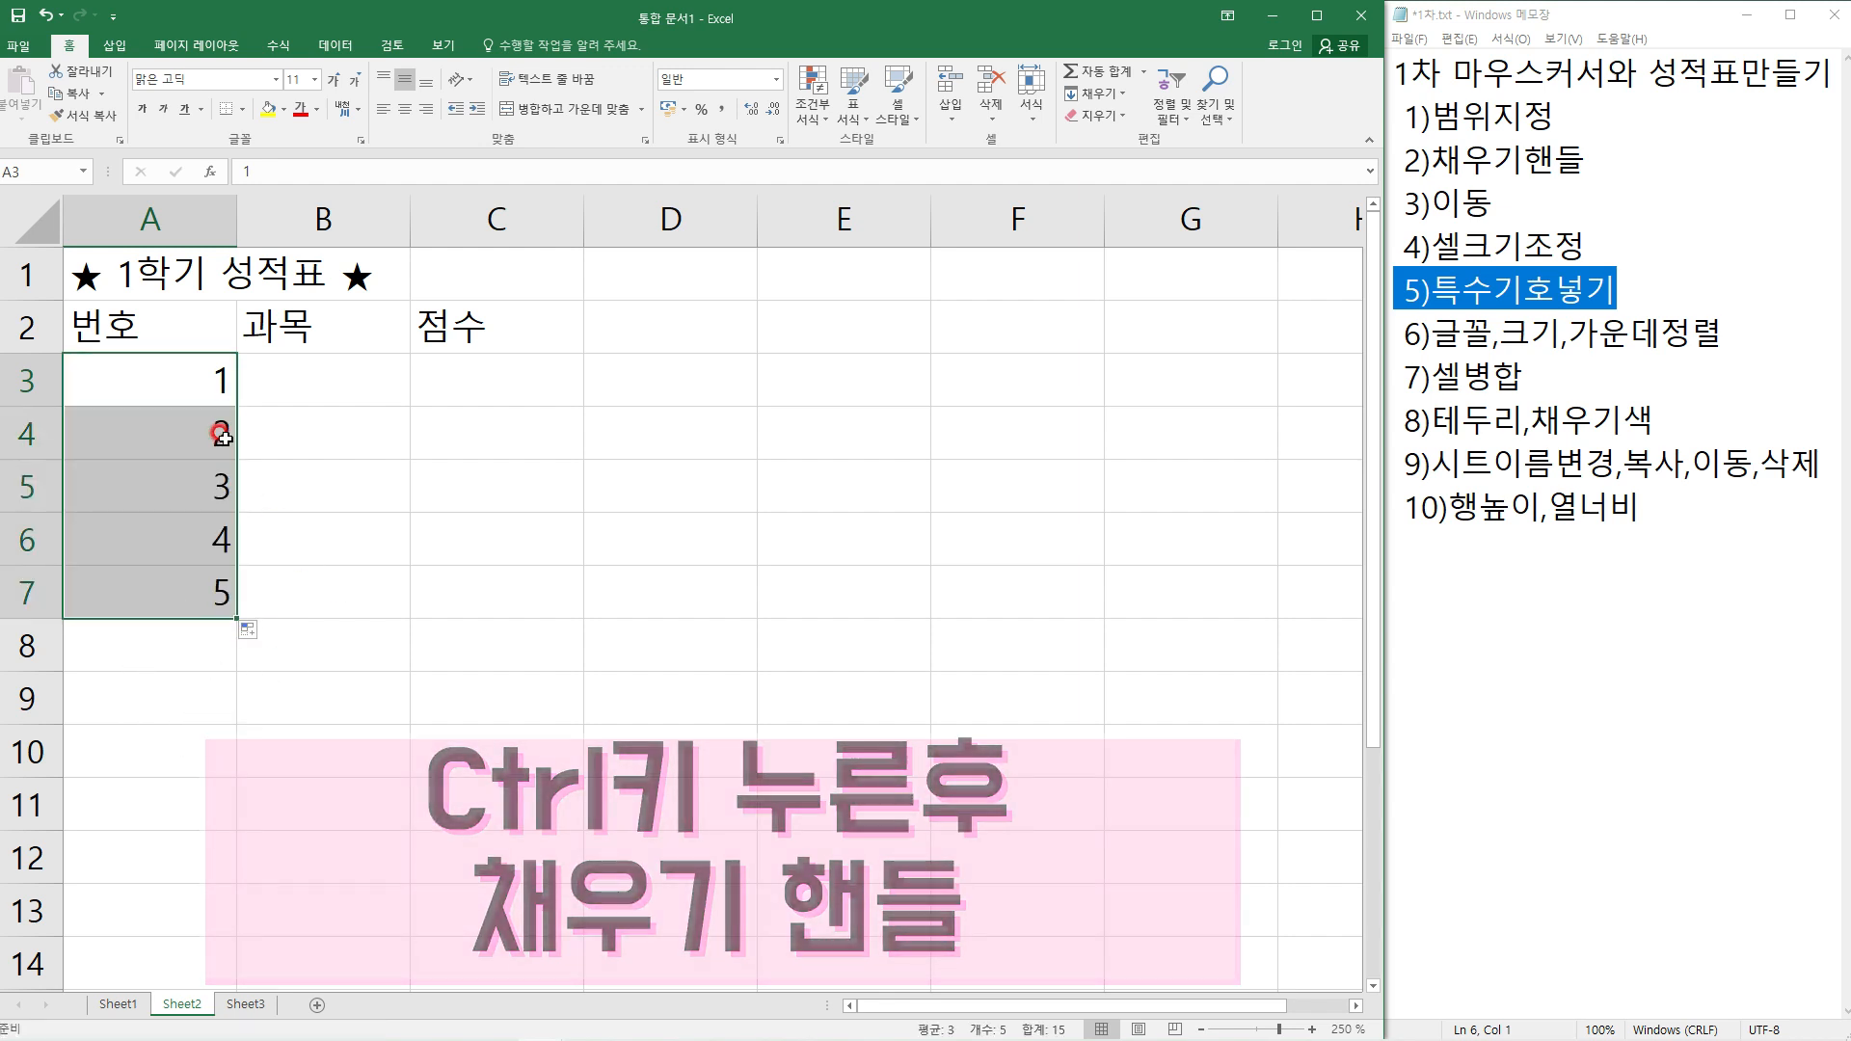
Enter the subjects 국어, 수학, 영어, 과학 and 미술 in cells B3 to B7
left_click(341, 388)
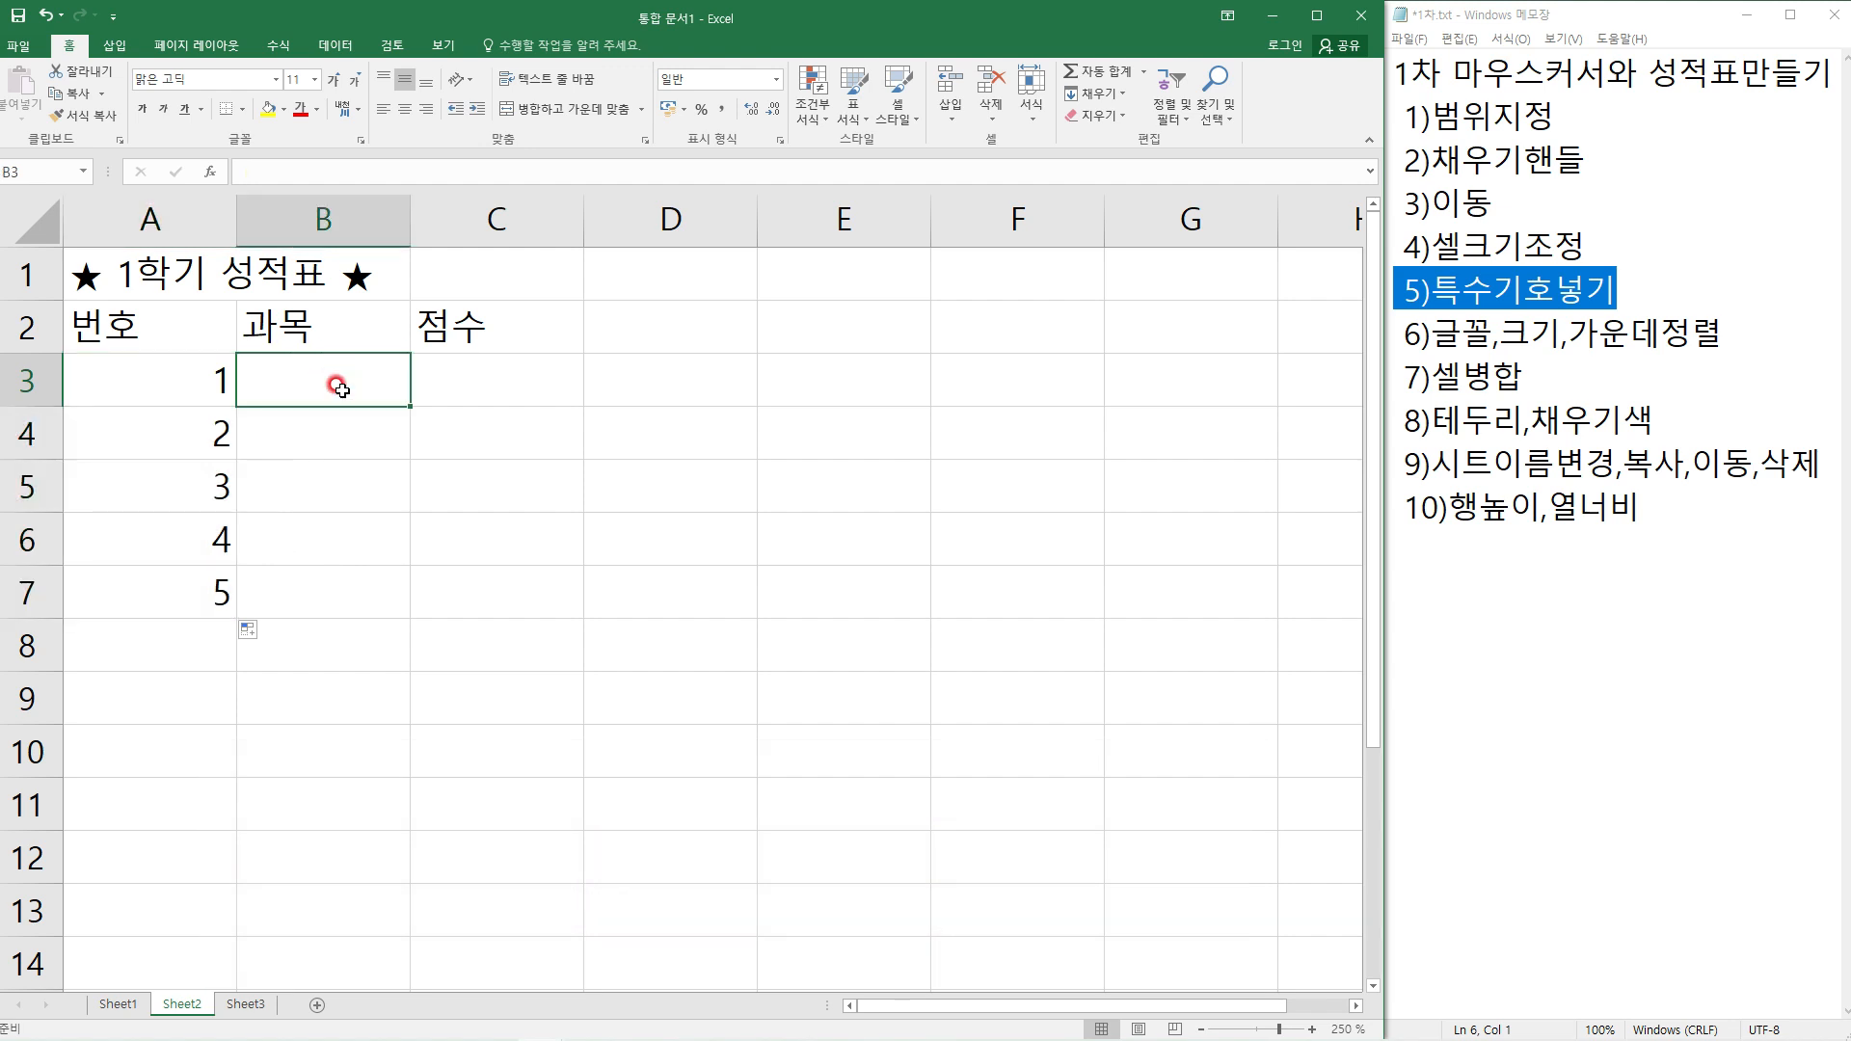
type("국어")
key("Return")
type("수학")
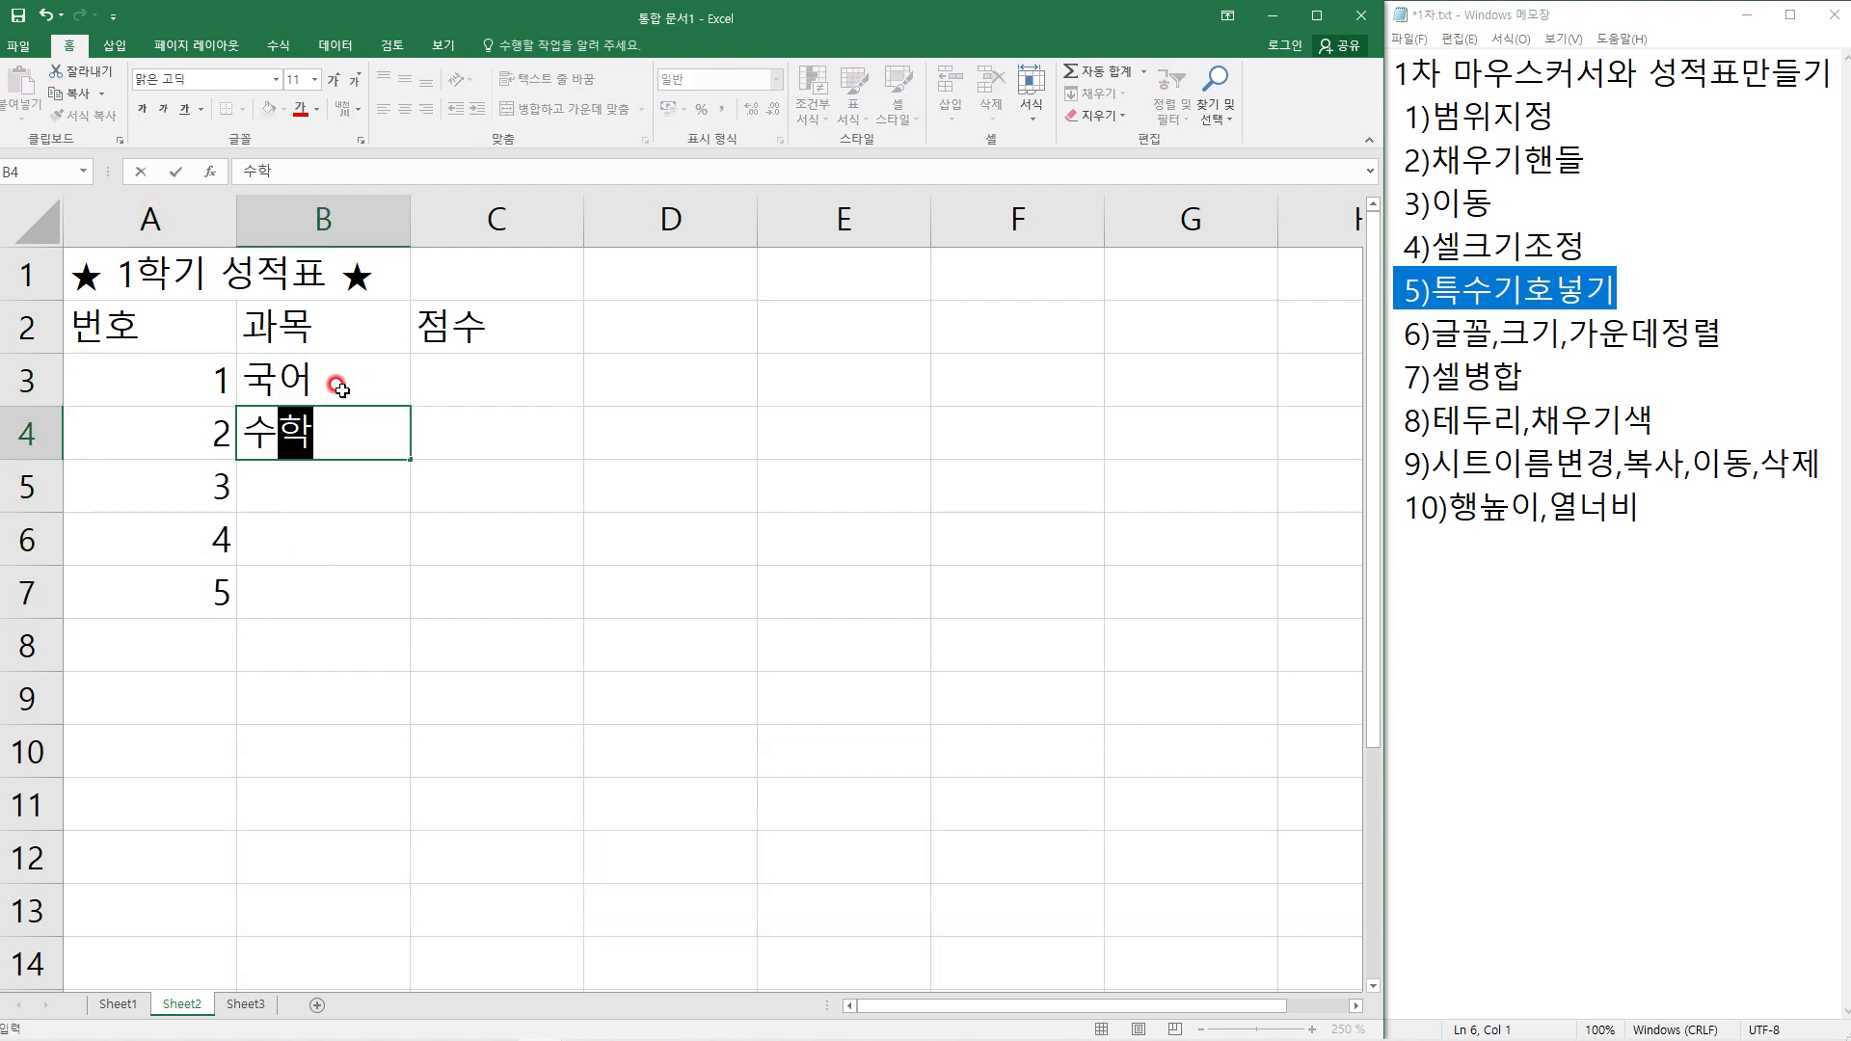
key("Return")
type("영어")
key("Return")
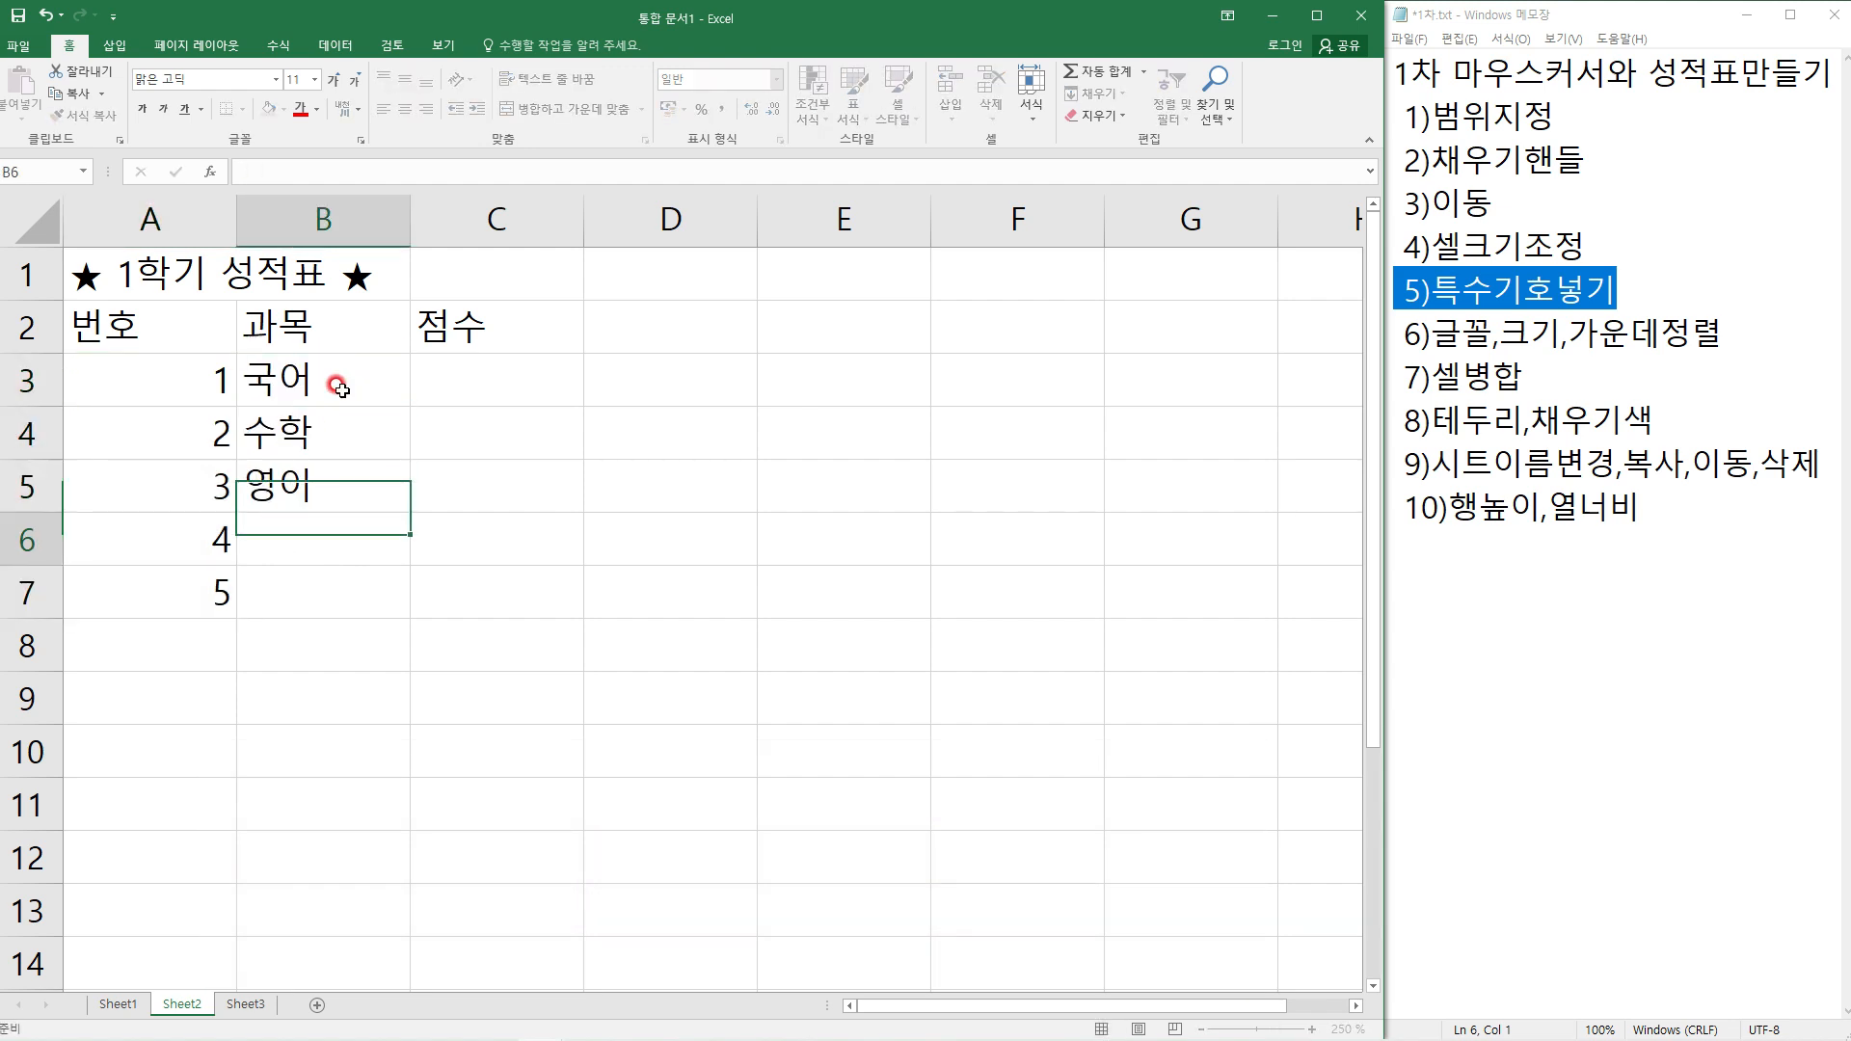
type("과학")
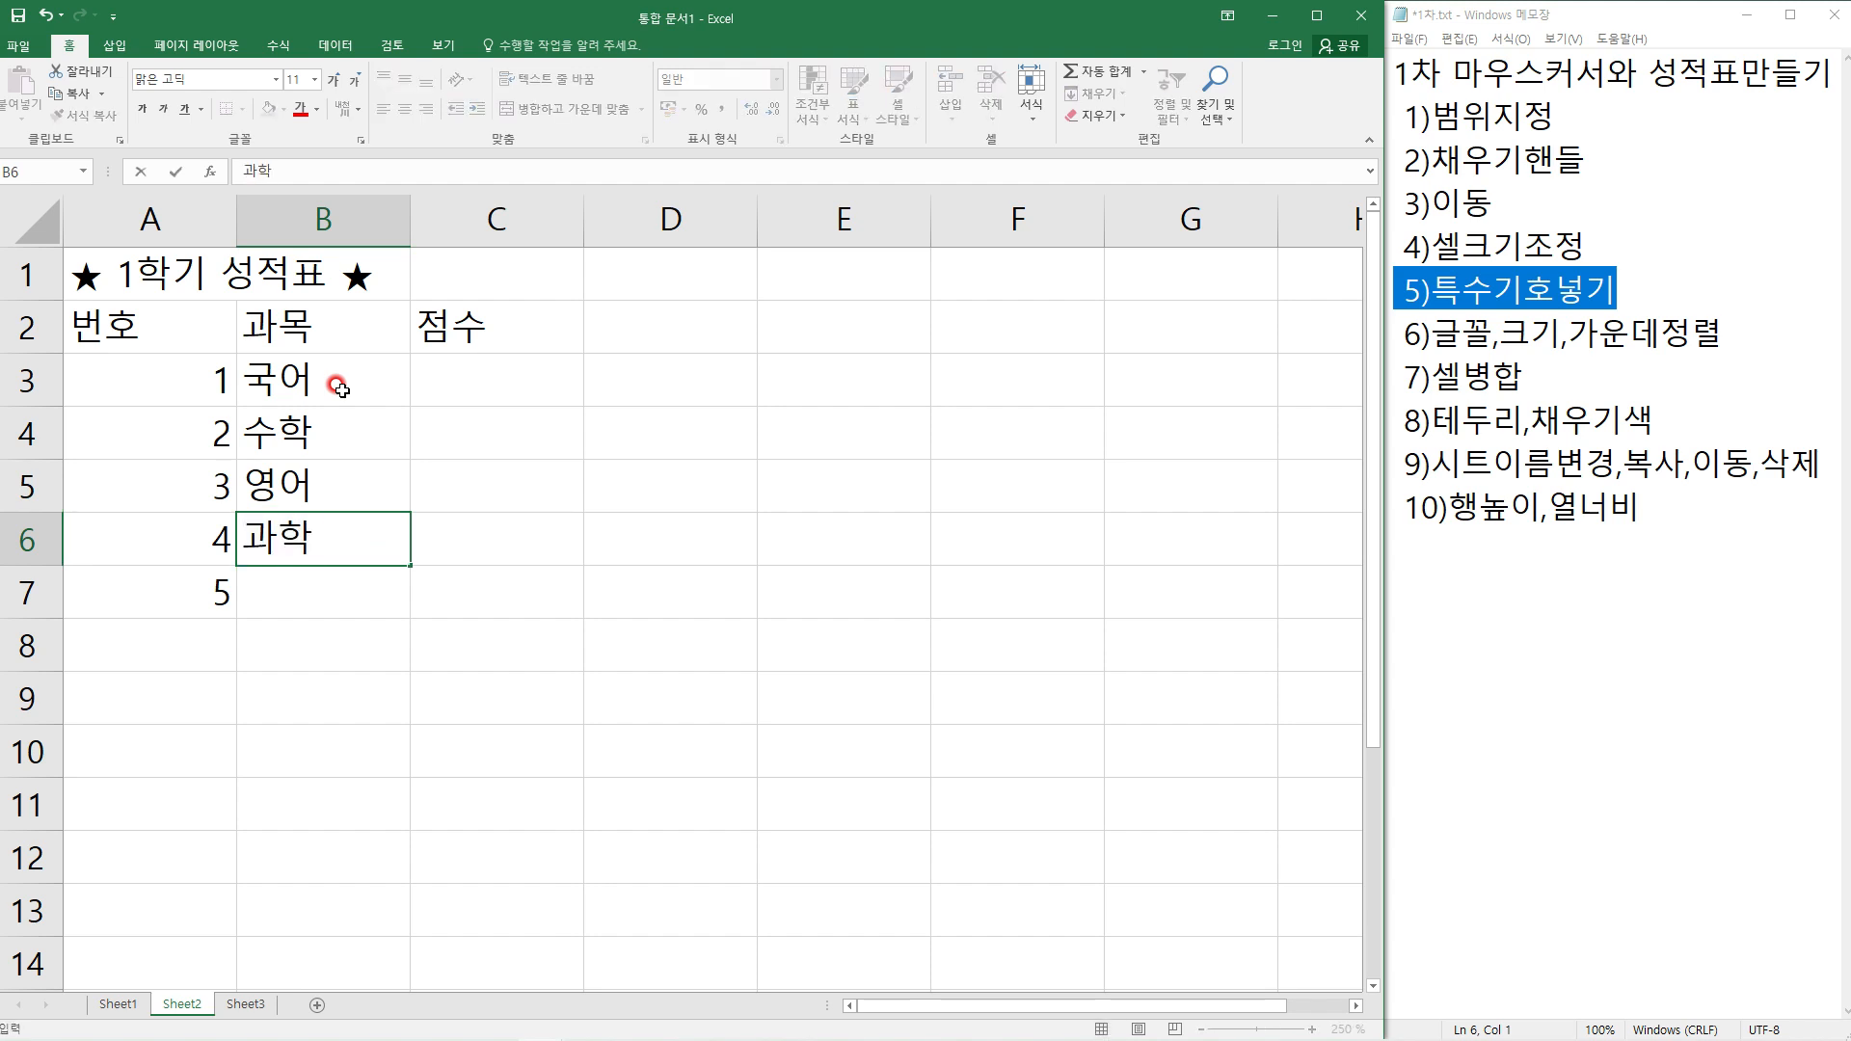
key("Return")
type("밋술")
key("Return")
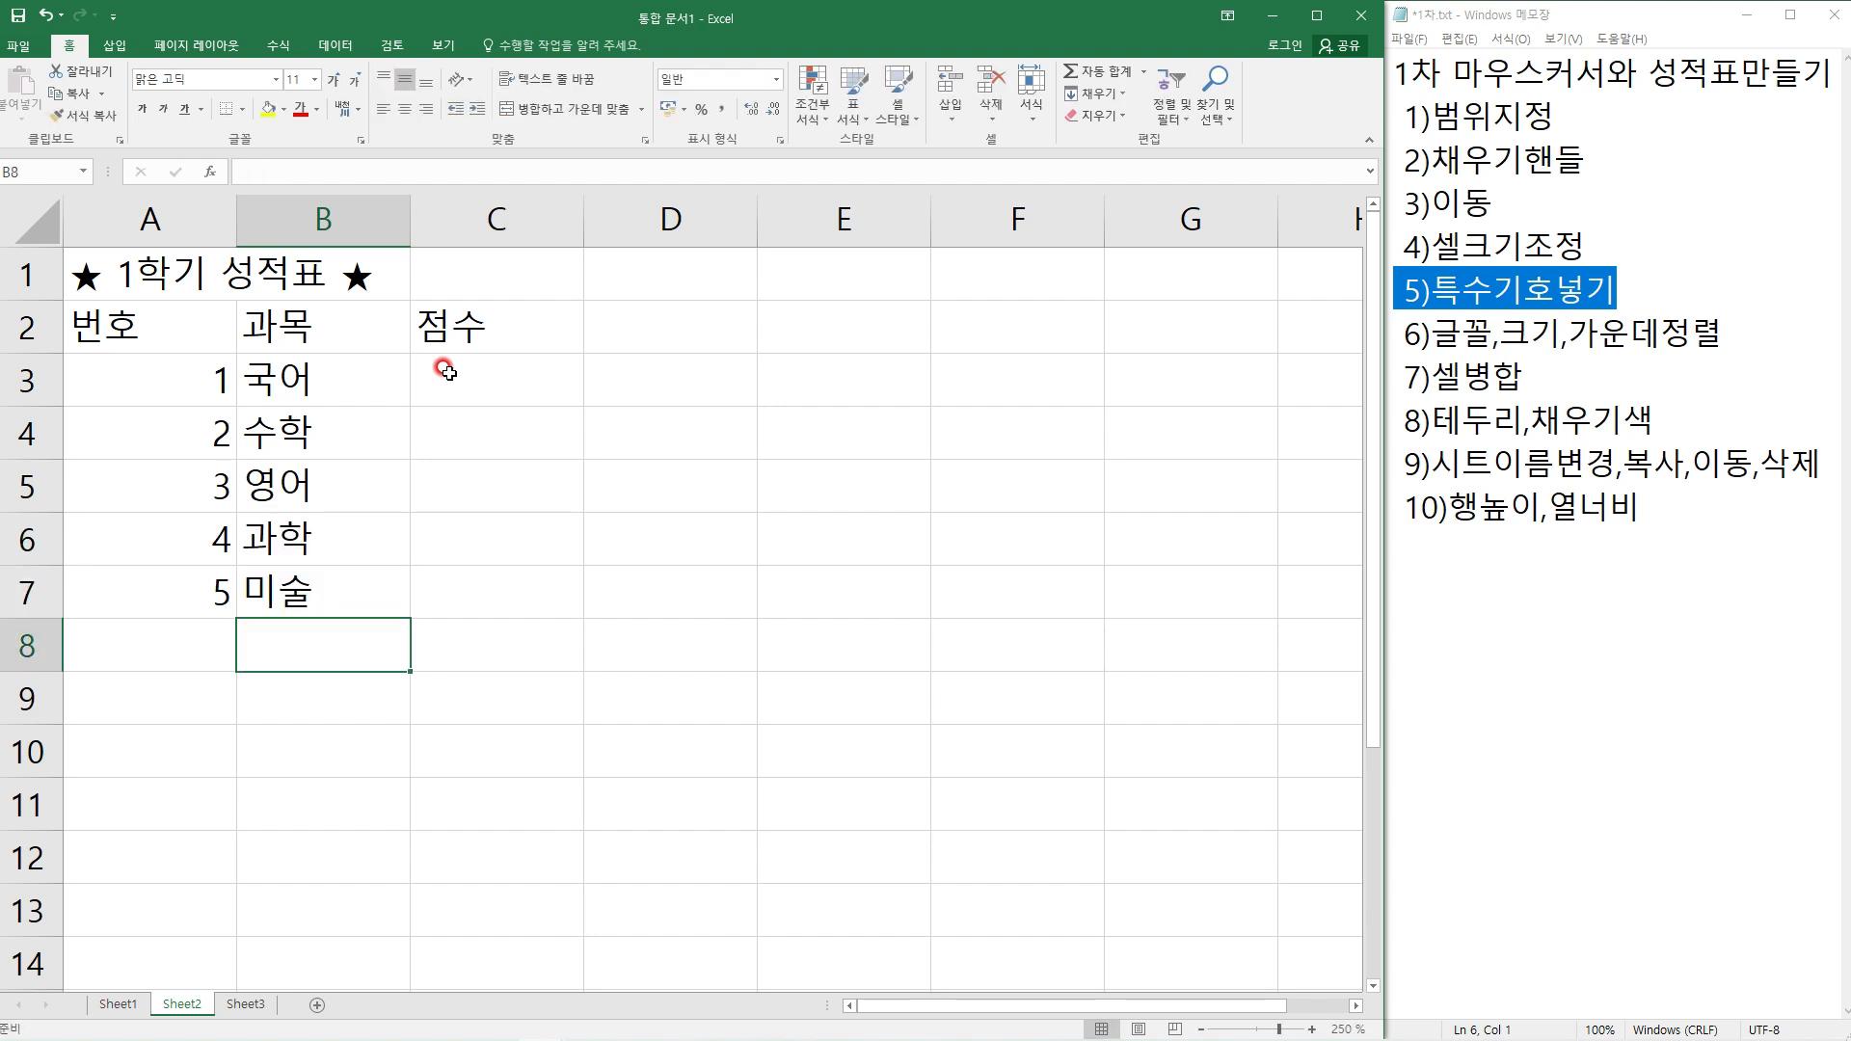
Enter the scores 80, 90, 100, 70 and 60 in cells C3 to C7
left_click(445, 370)
type("5")
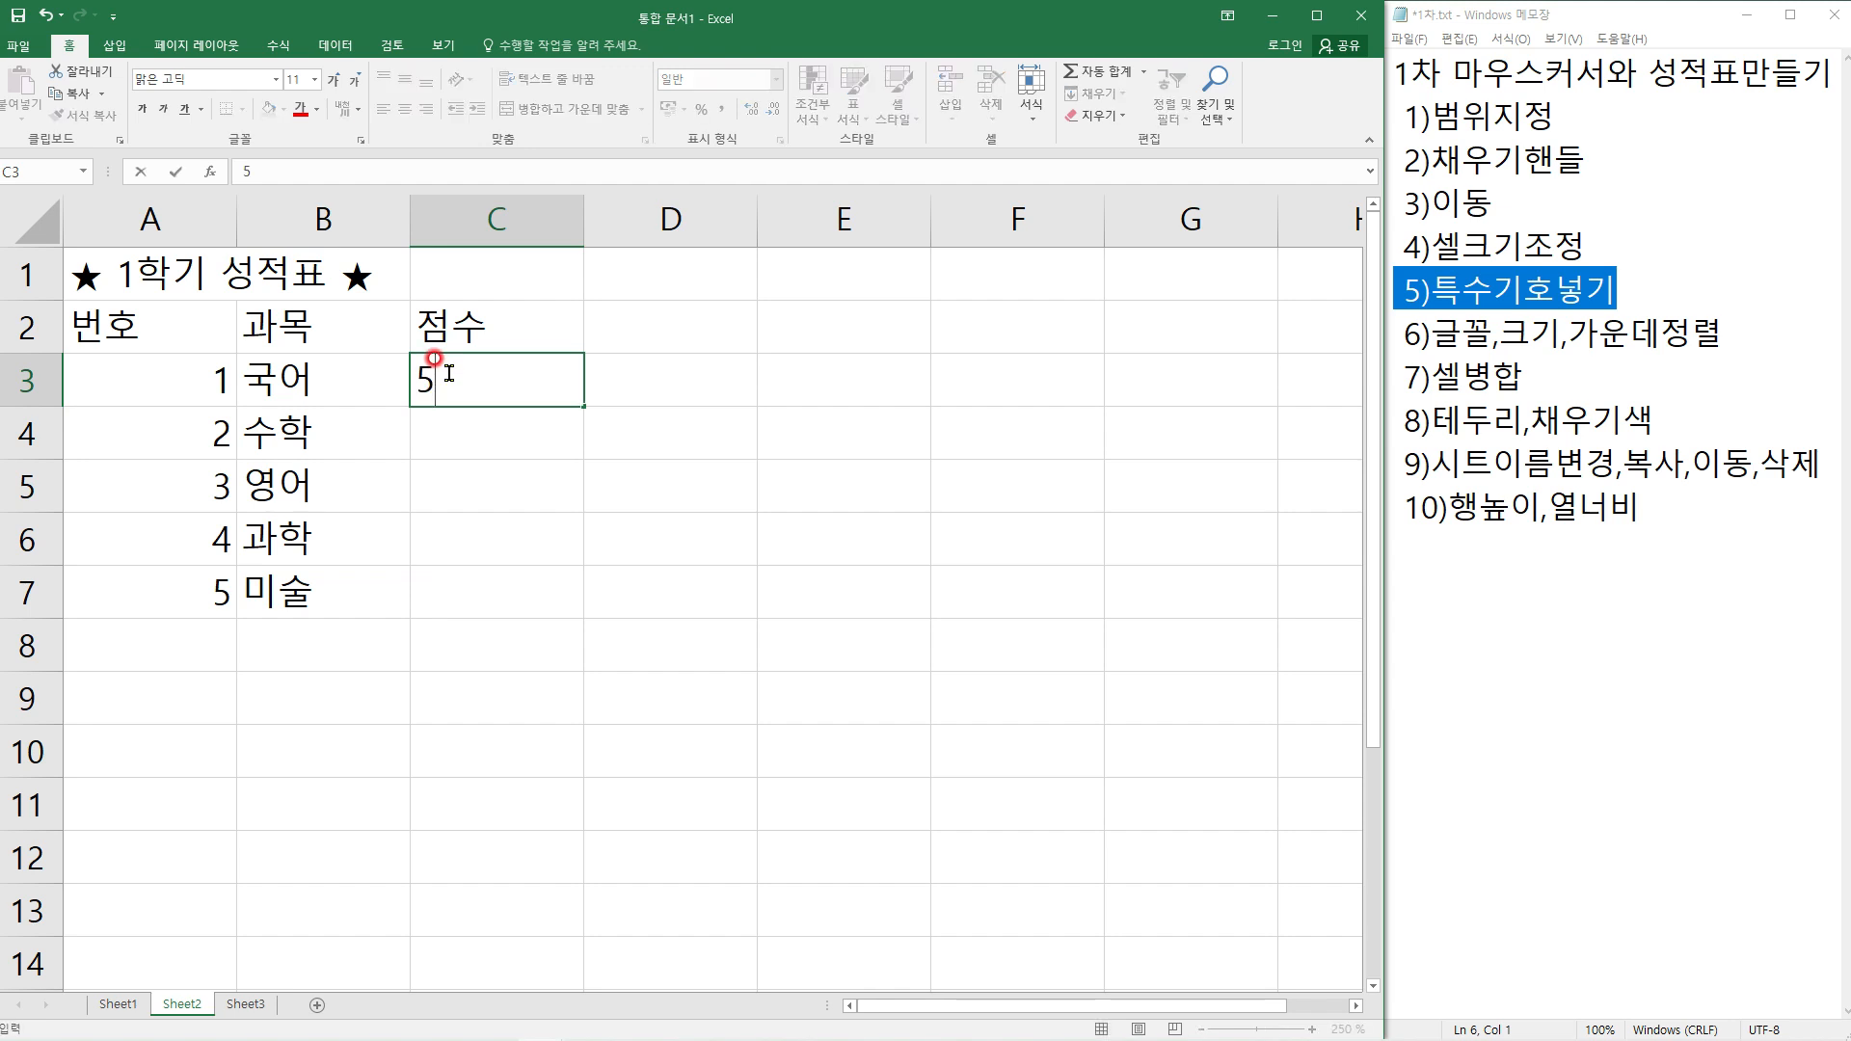
type("0")
key("Return")
type("90")
key("Return")
type("100")
key("Return")
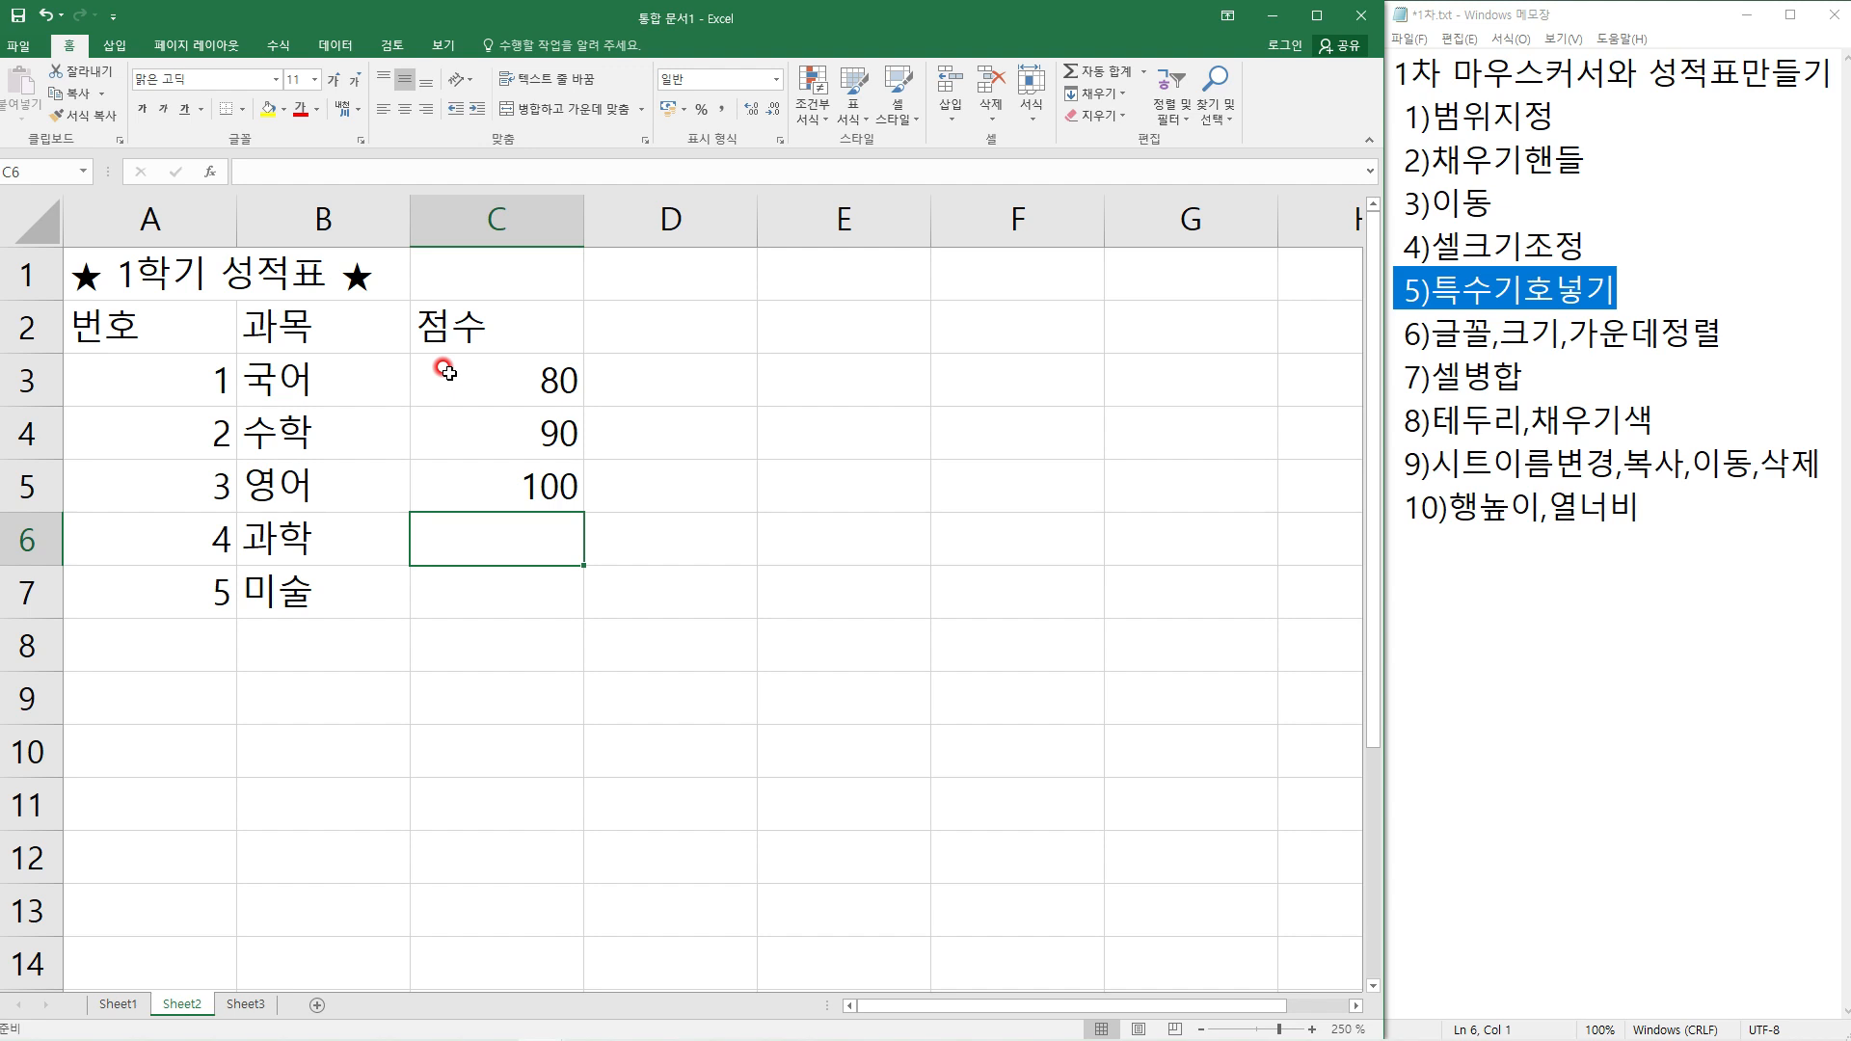
type("70")
key("Return")
type("60")
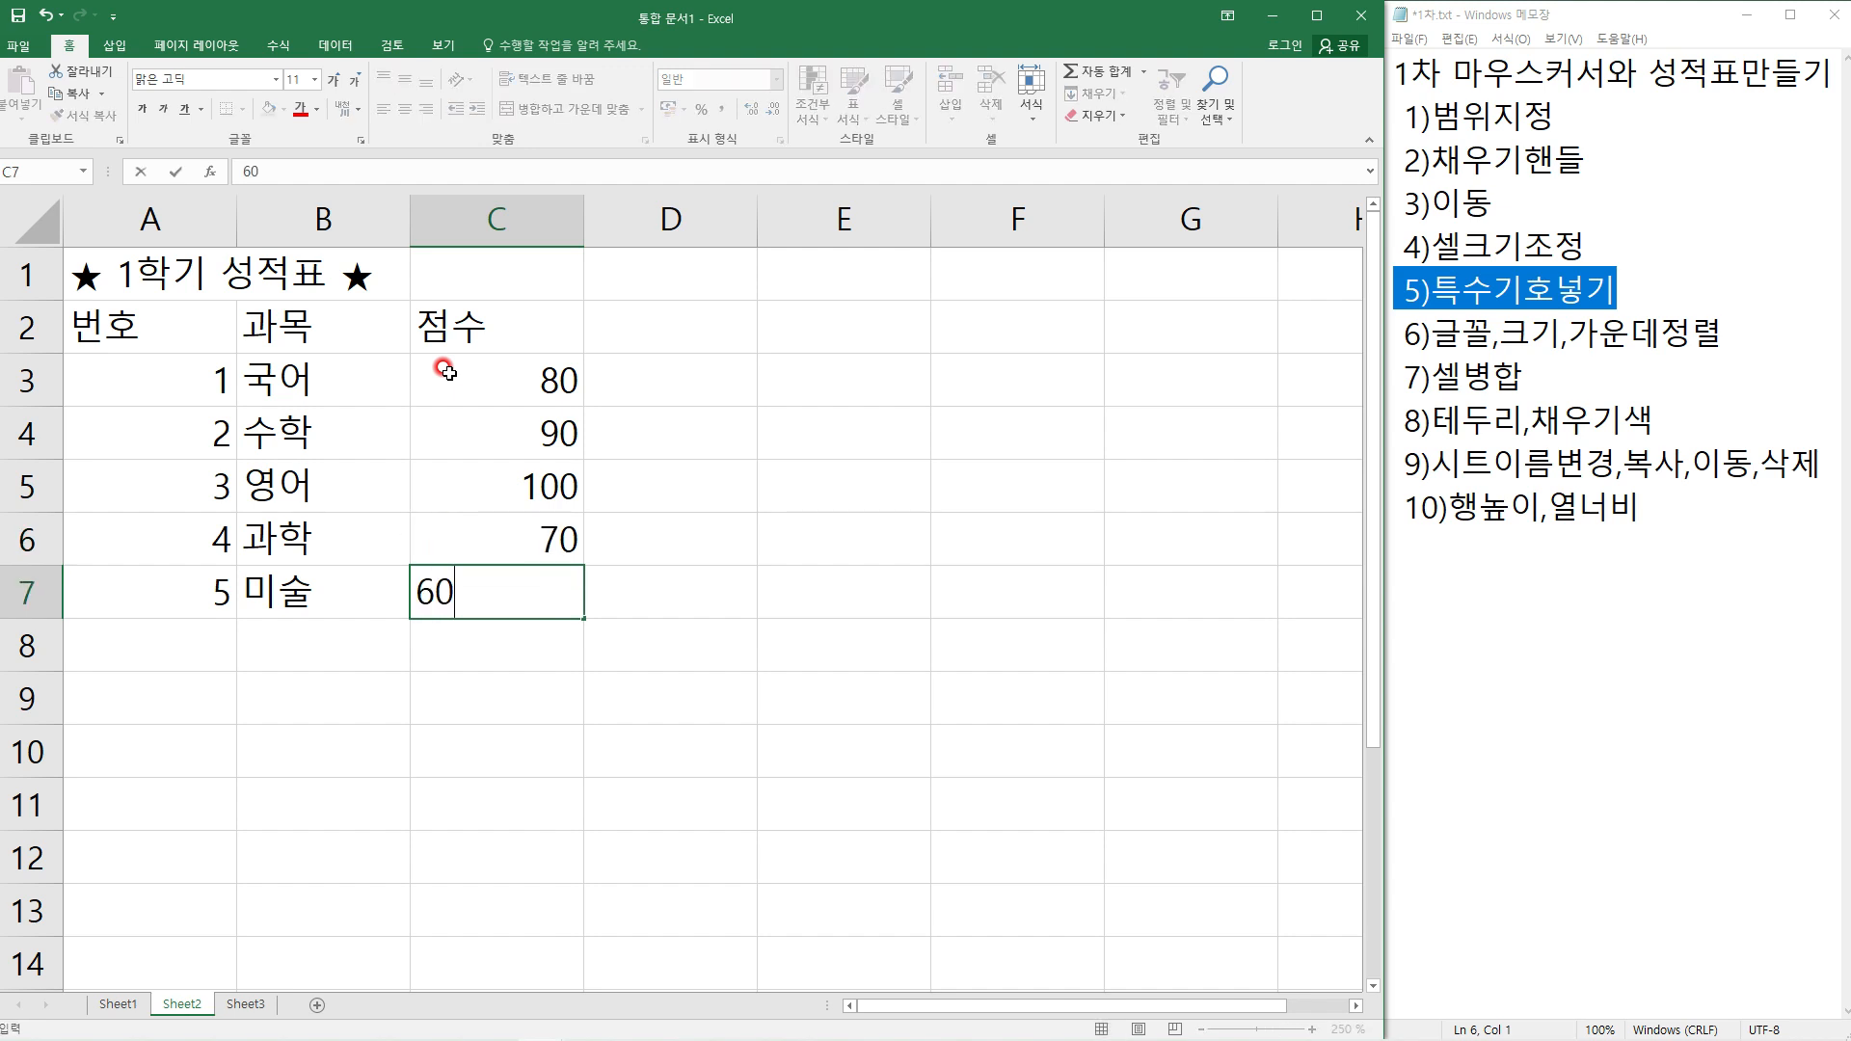
key("Return")
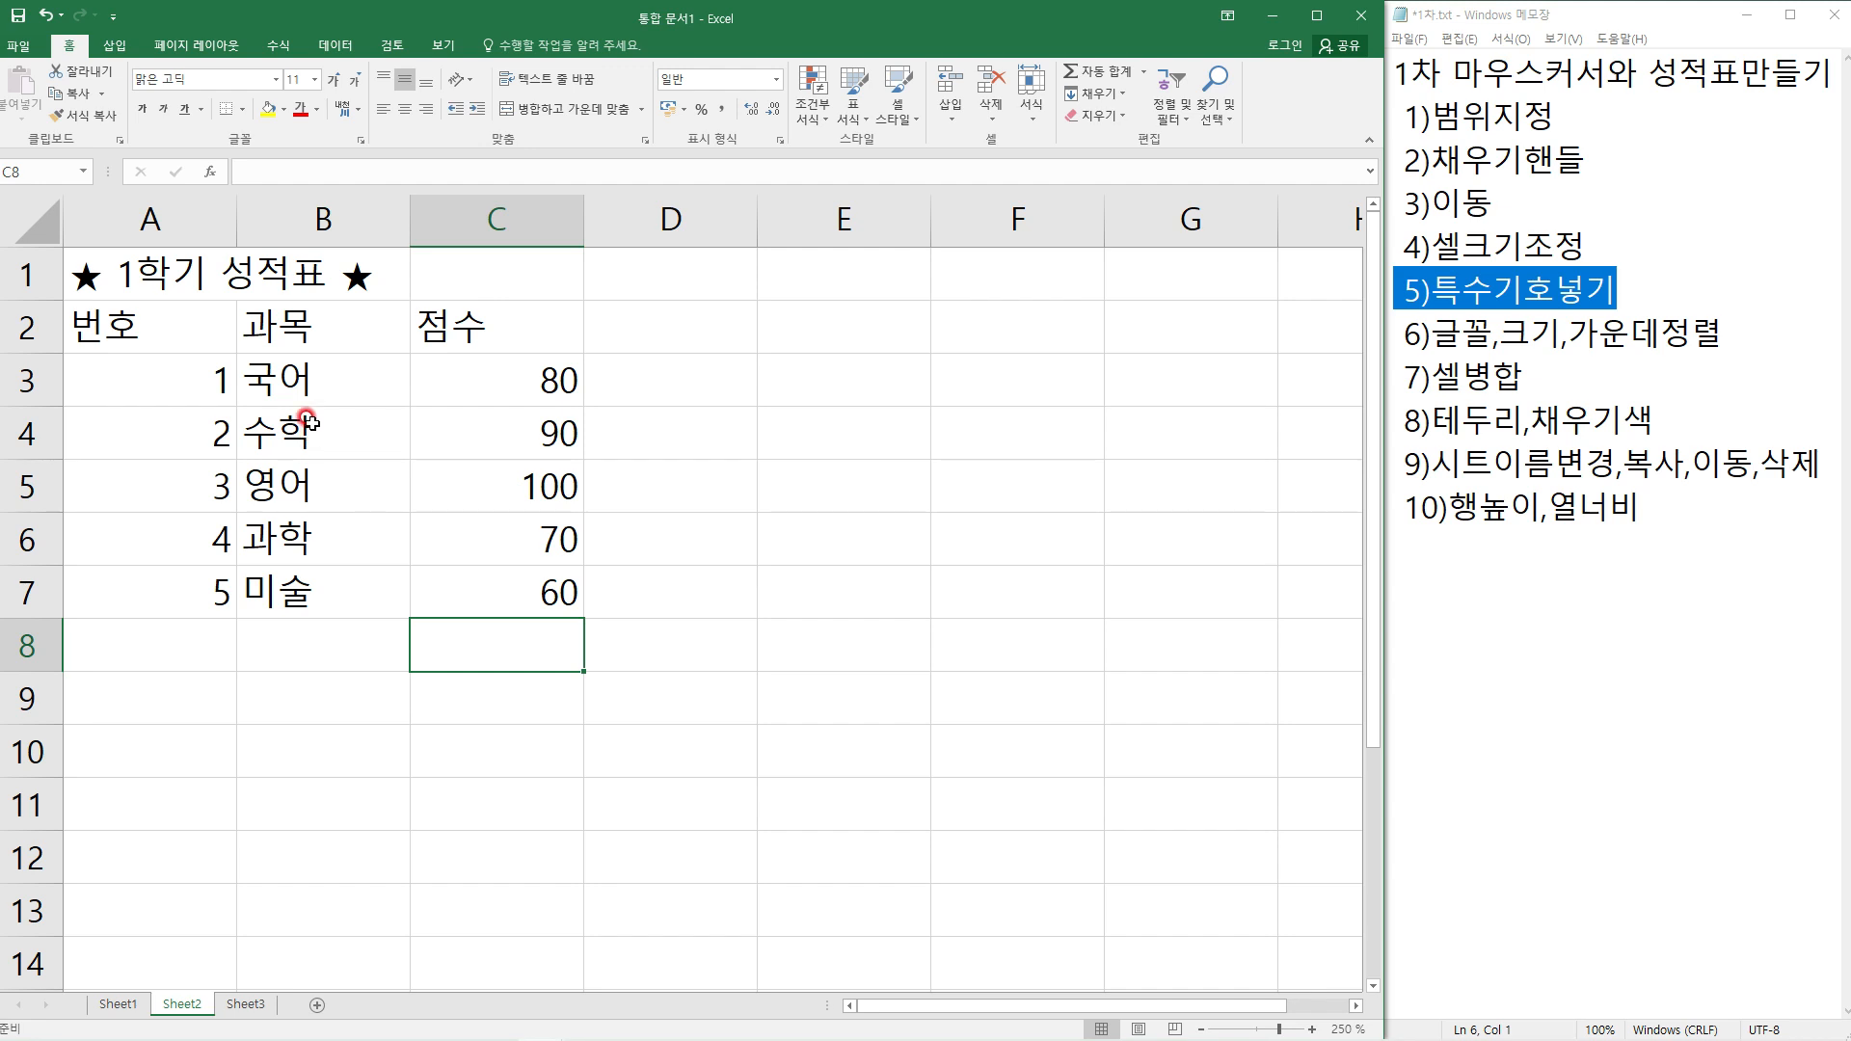
Highlight the 6)글꼴,크기,가운데정렬 item in the Notepad outline and select the range A1:C7 in the worksheet
left_click_drag(1419, 333, 1740, 315)
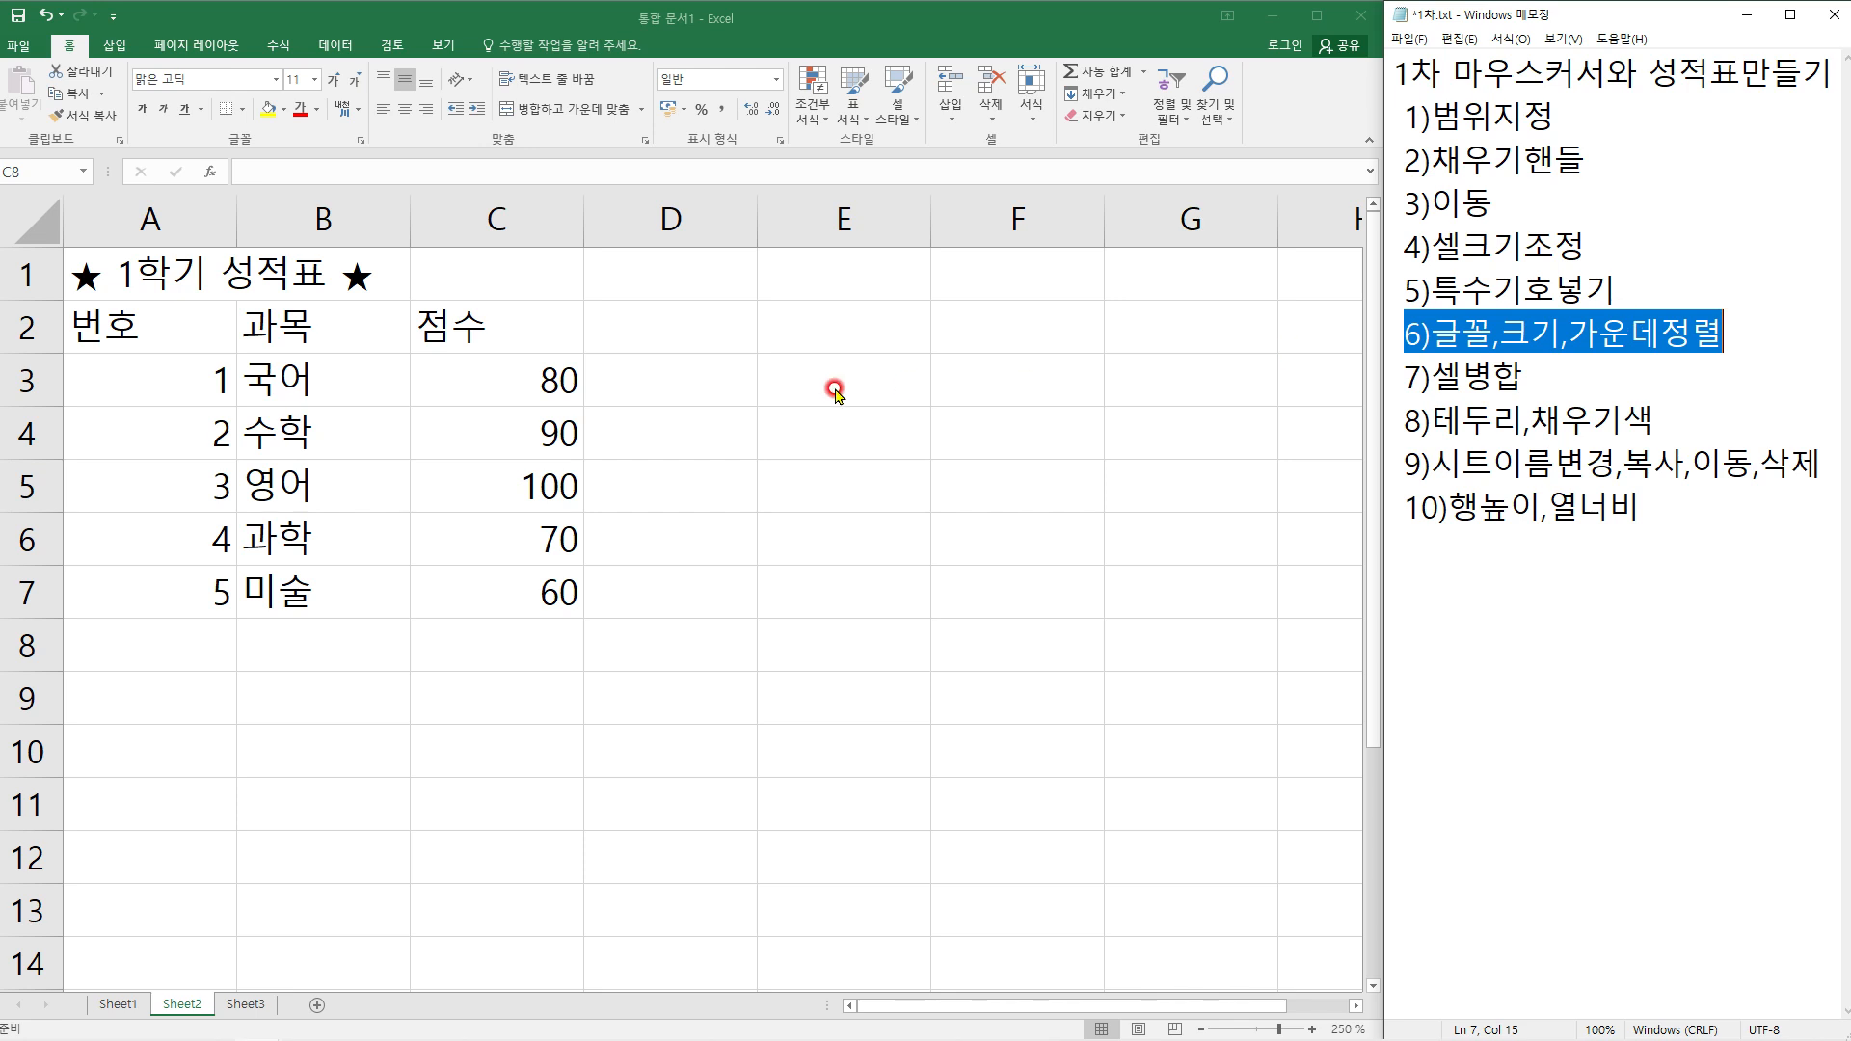
left_click(113, 265)
left_click(115, 267)
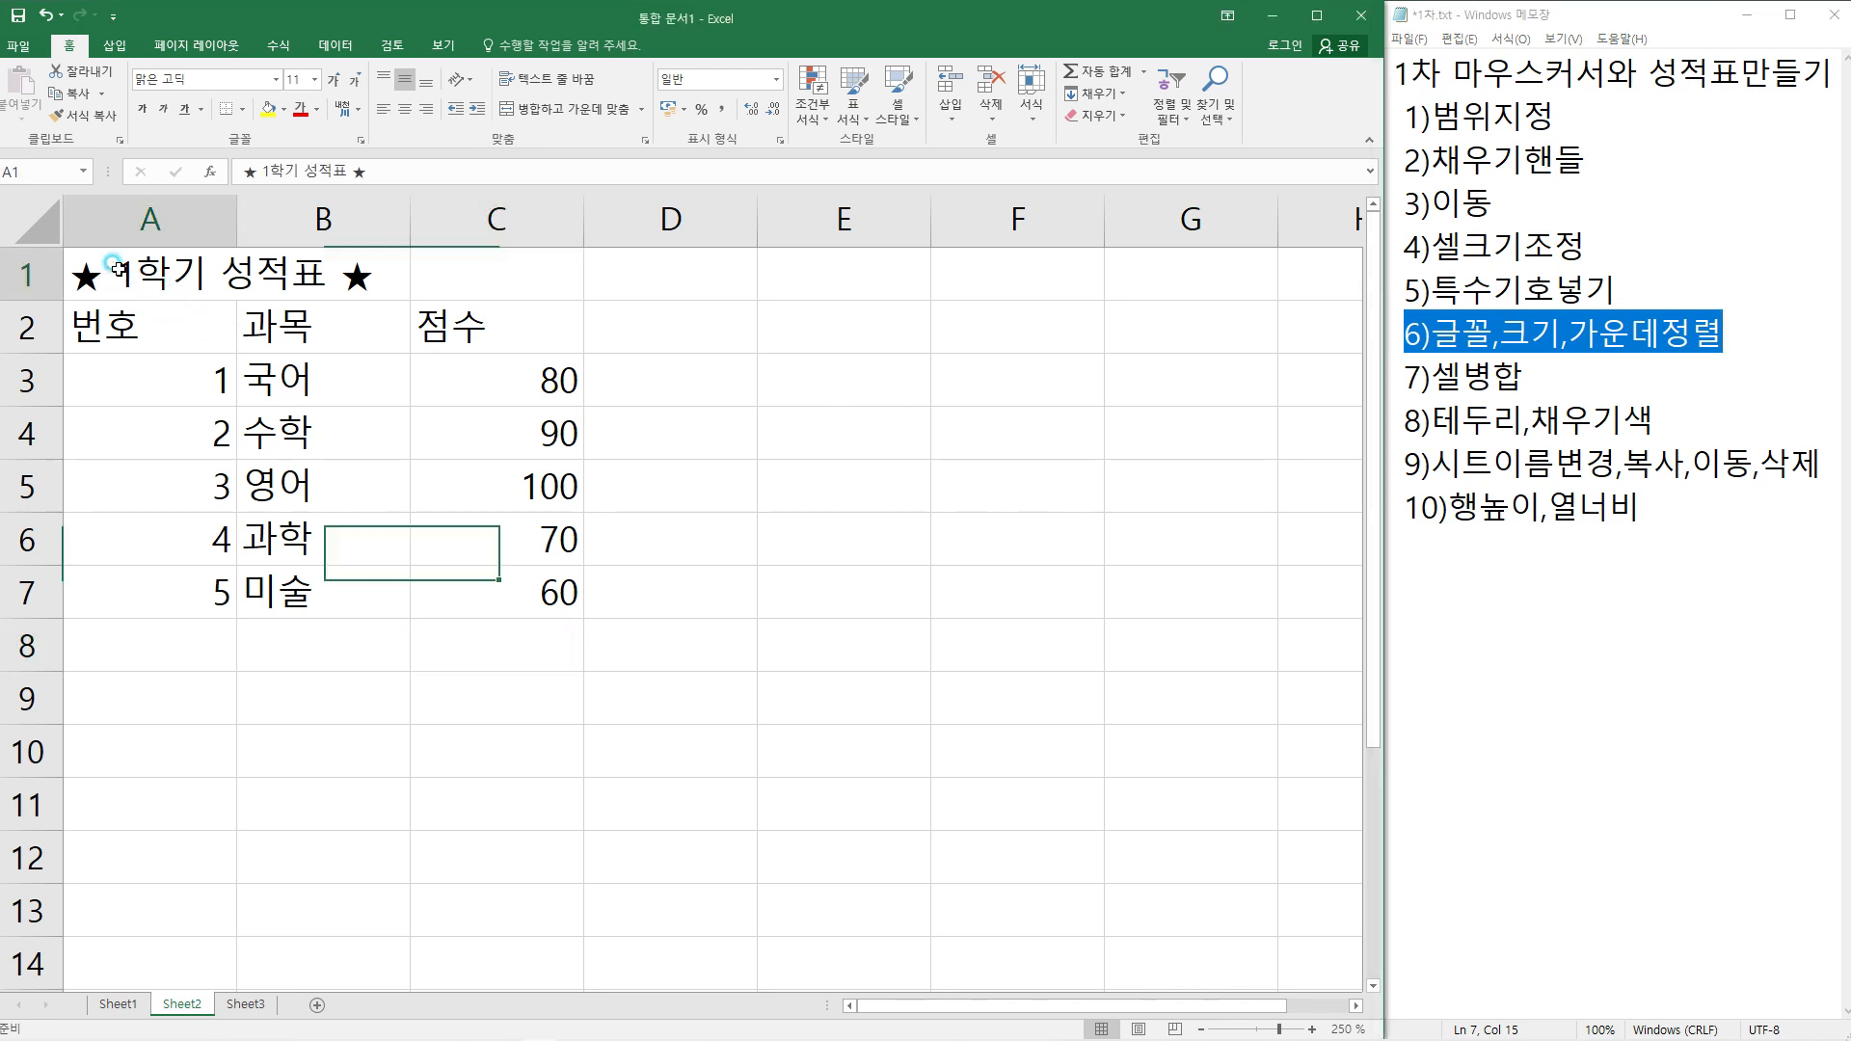
mouse_move(116, 267)
left_mouse_down()
mouse_move(228, 280)
mouse_move(488, 366)
mouse_move(531, 600)
left_mouse_up()
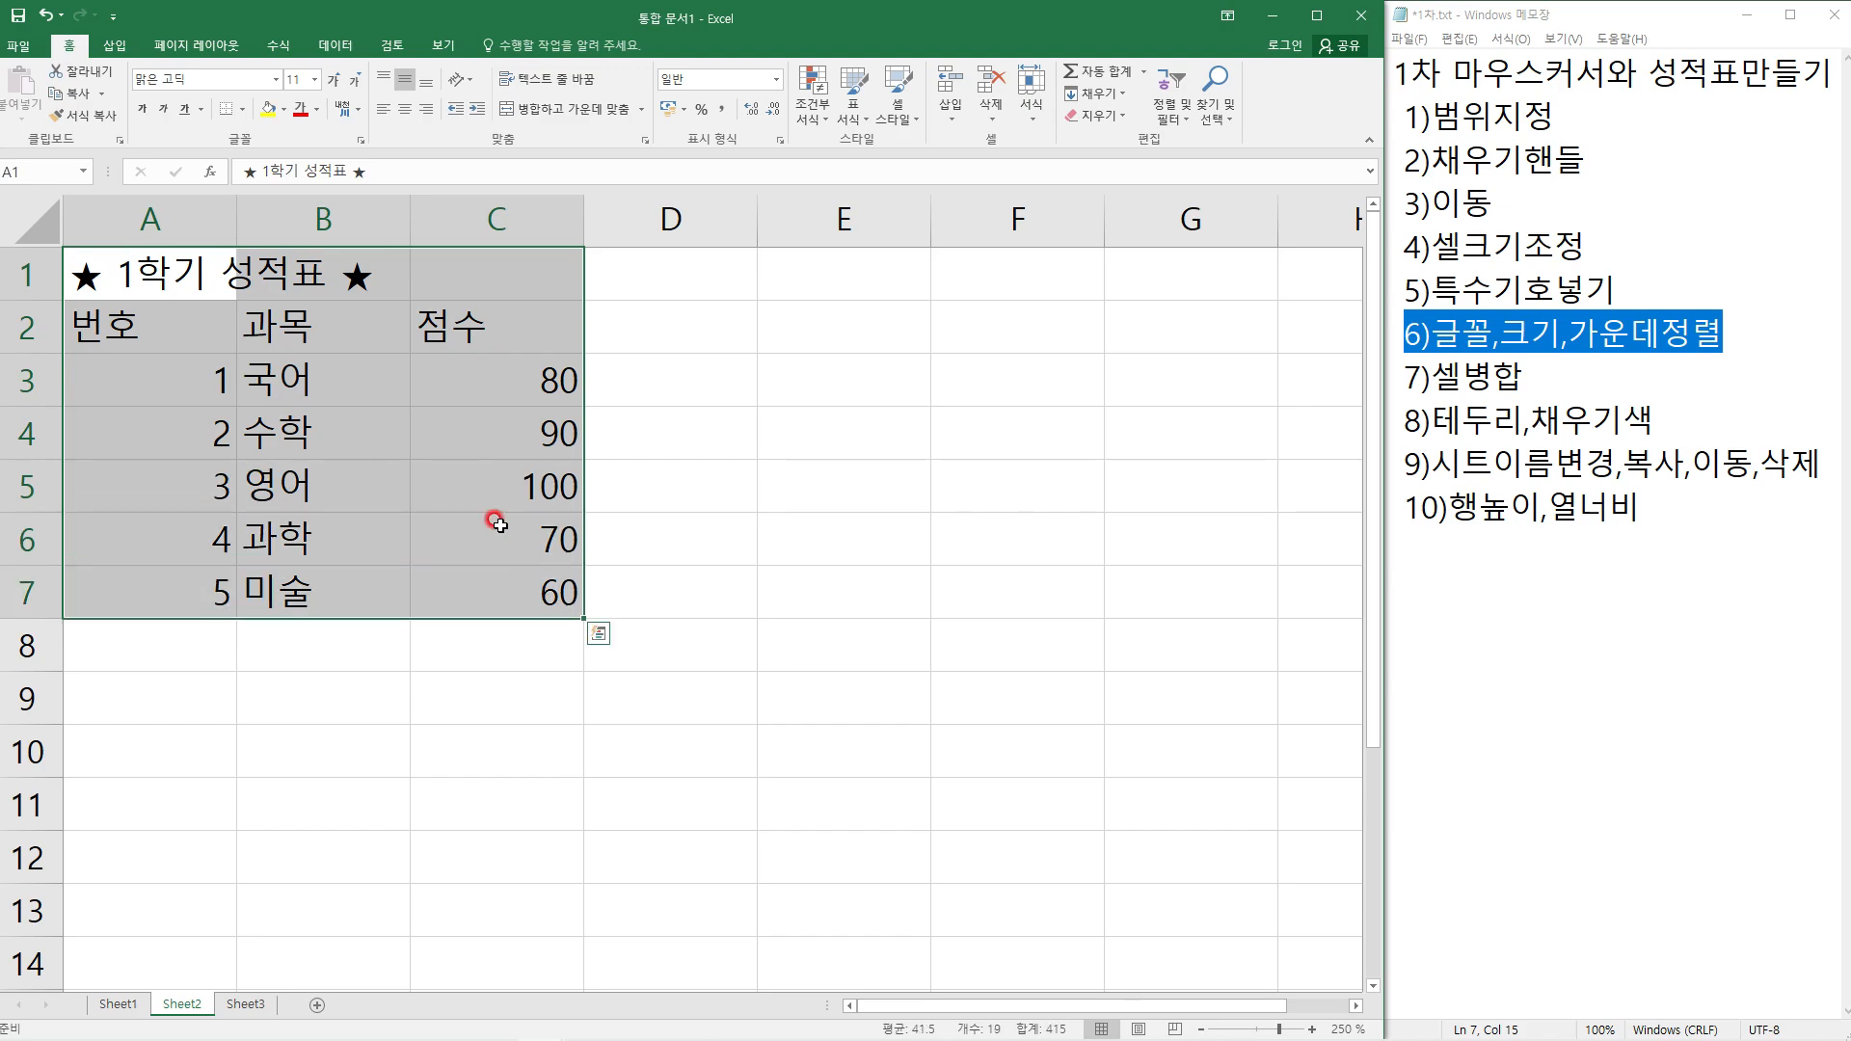
Set the font of the range A1:C7 to 배달의민족 도현 and its size to 16
left_click(223, 88)
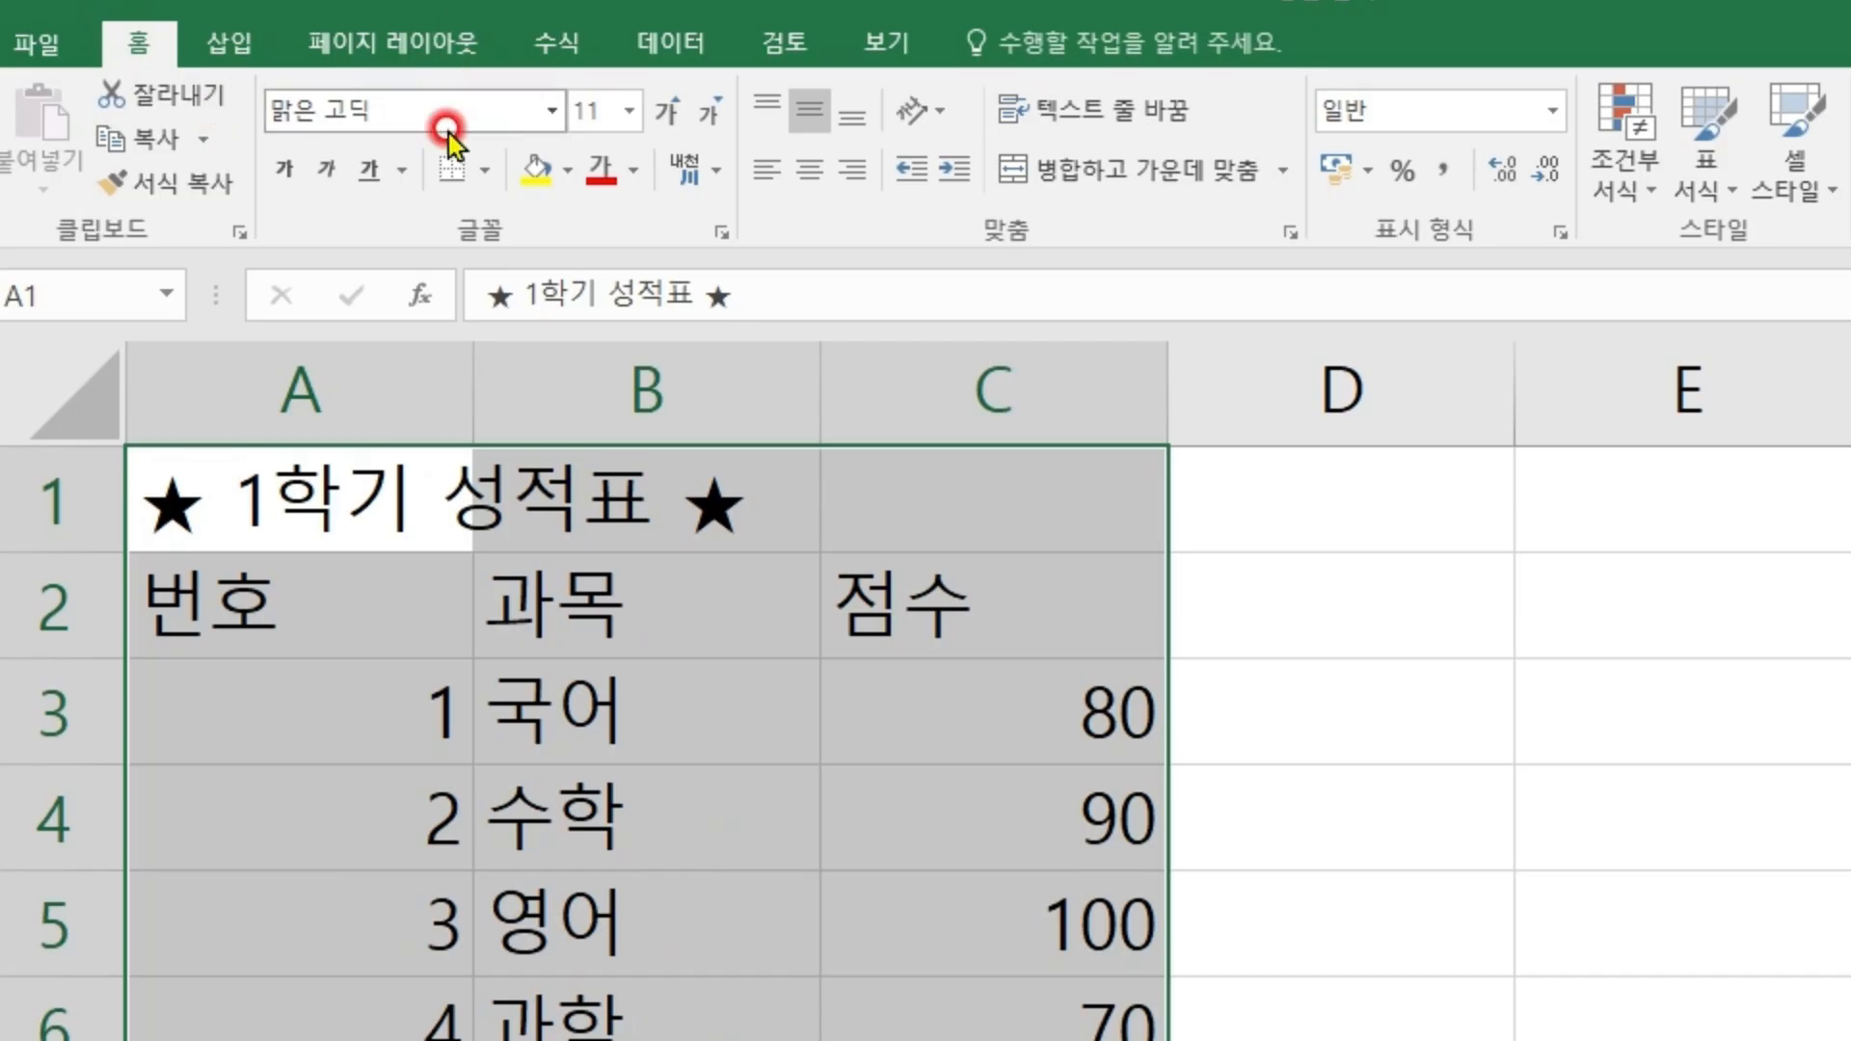
left_click(551, 112)
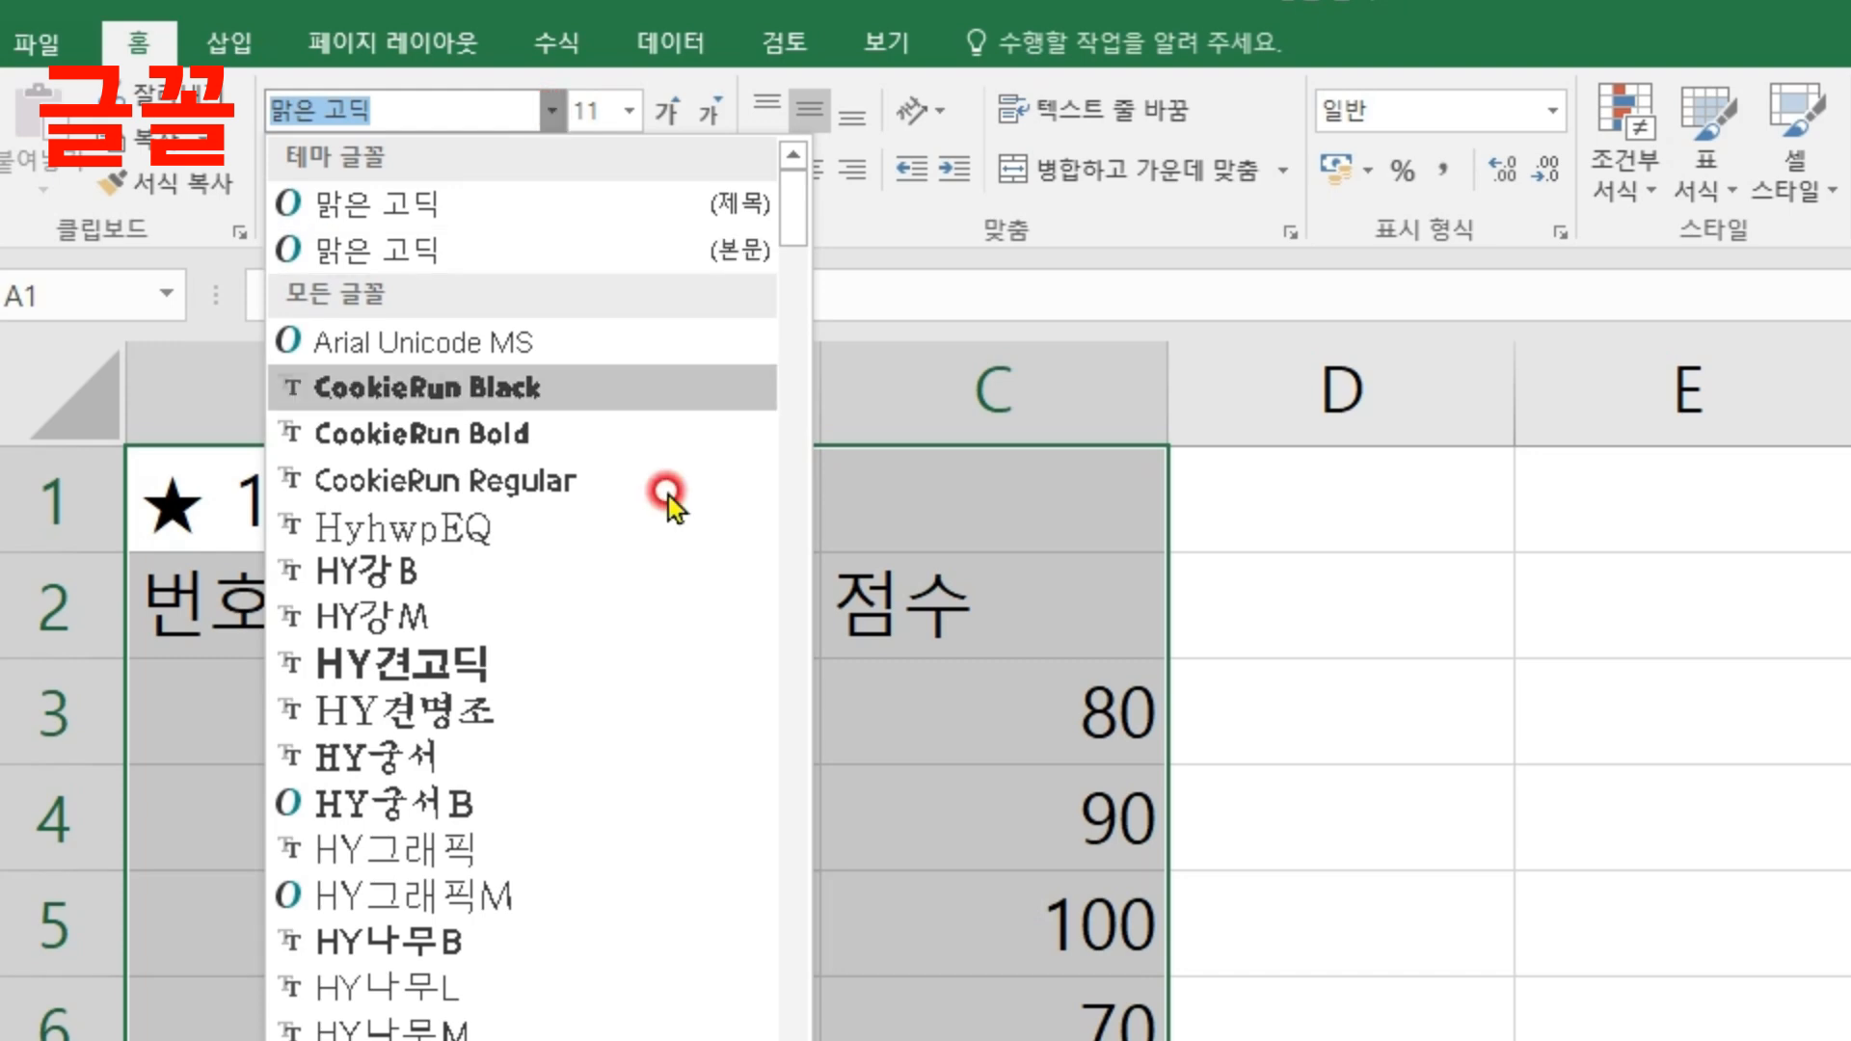
scroll(657, 630, "down", 8)
left_click_drag(793, 279, 782, 1040)
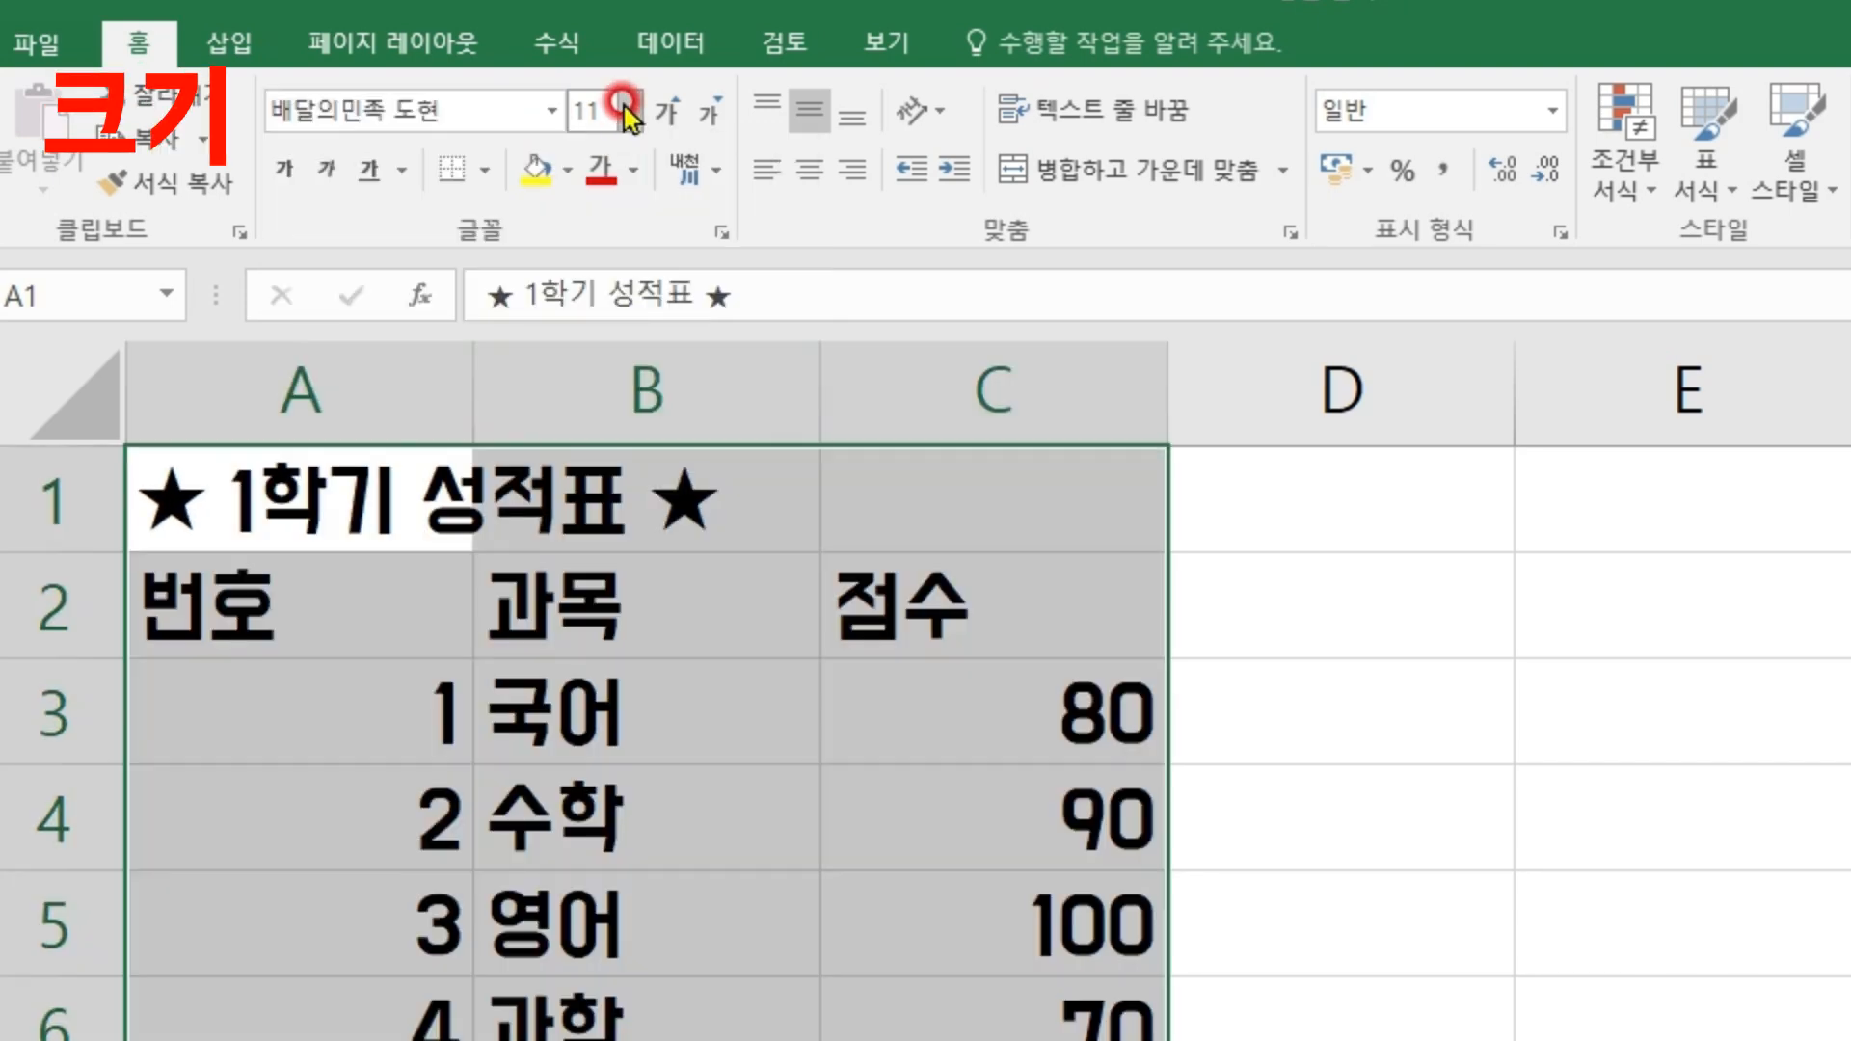
left_click(626, 106)
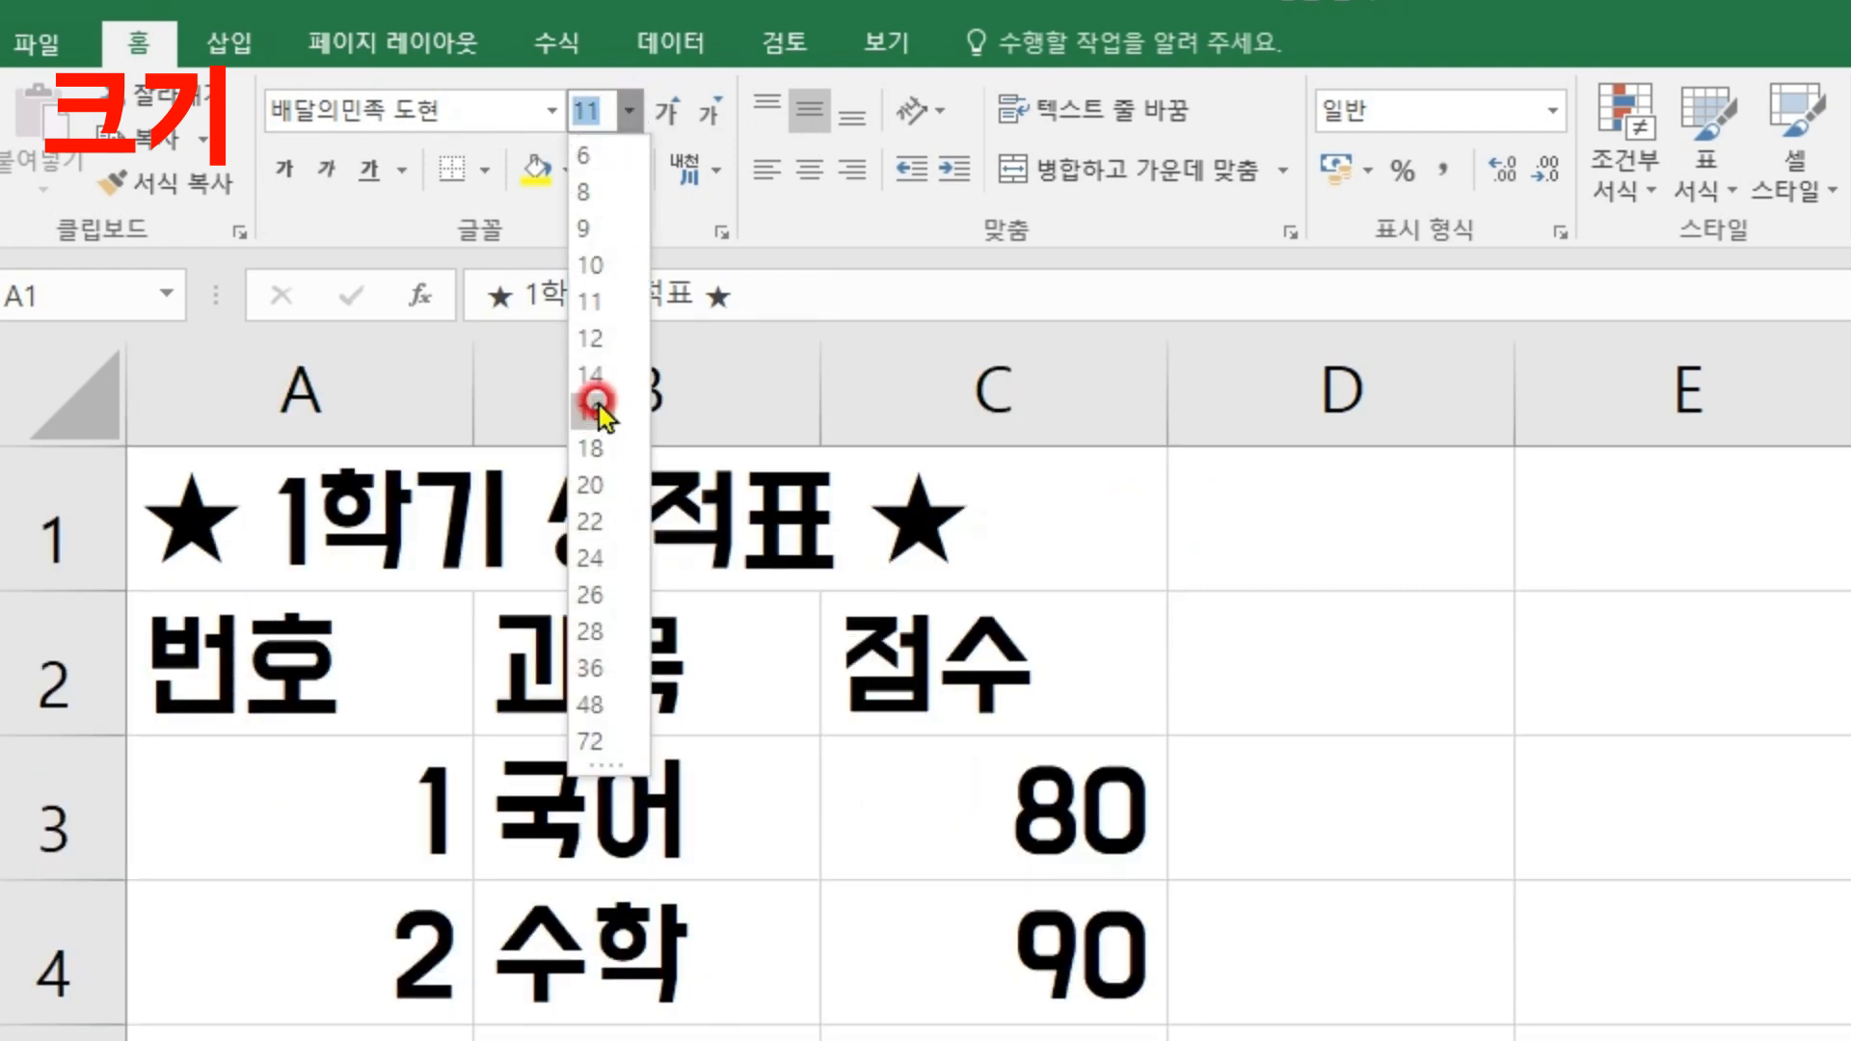
left_click(595, 401)
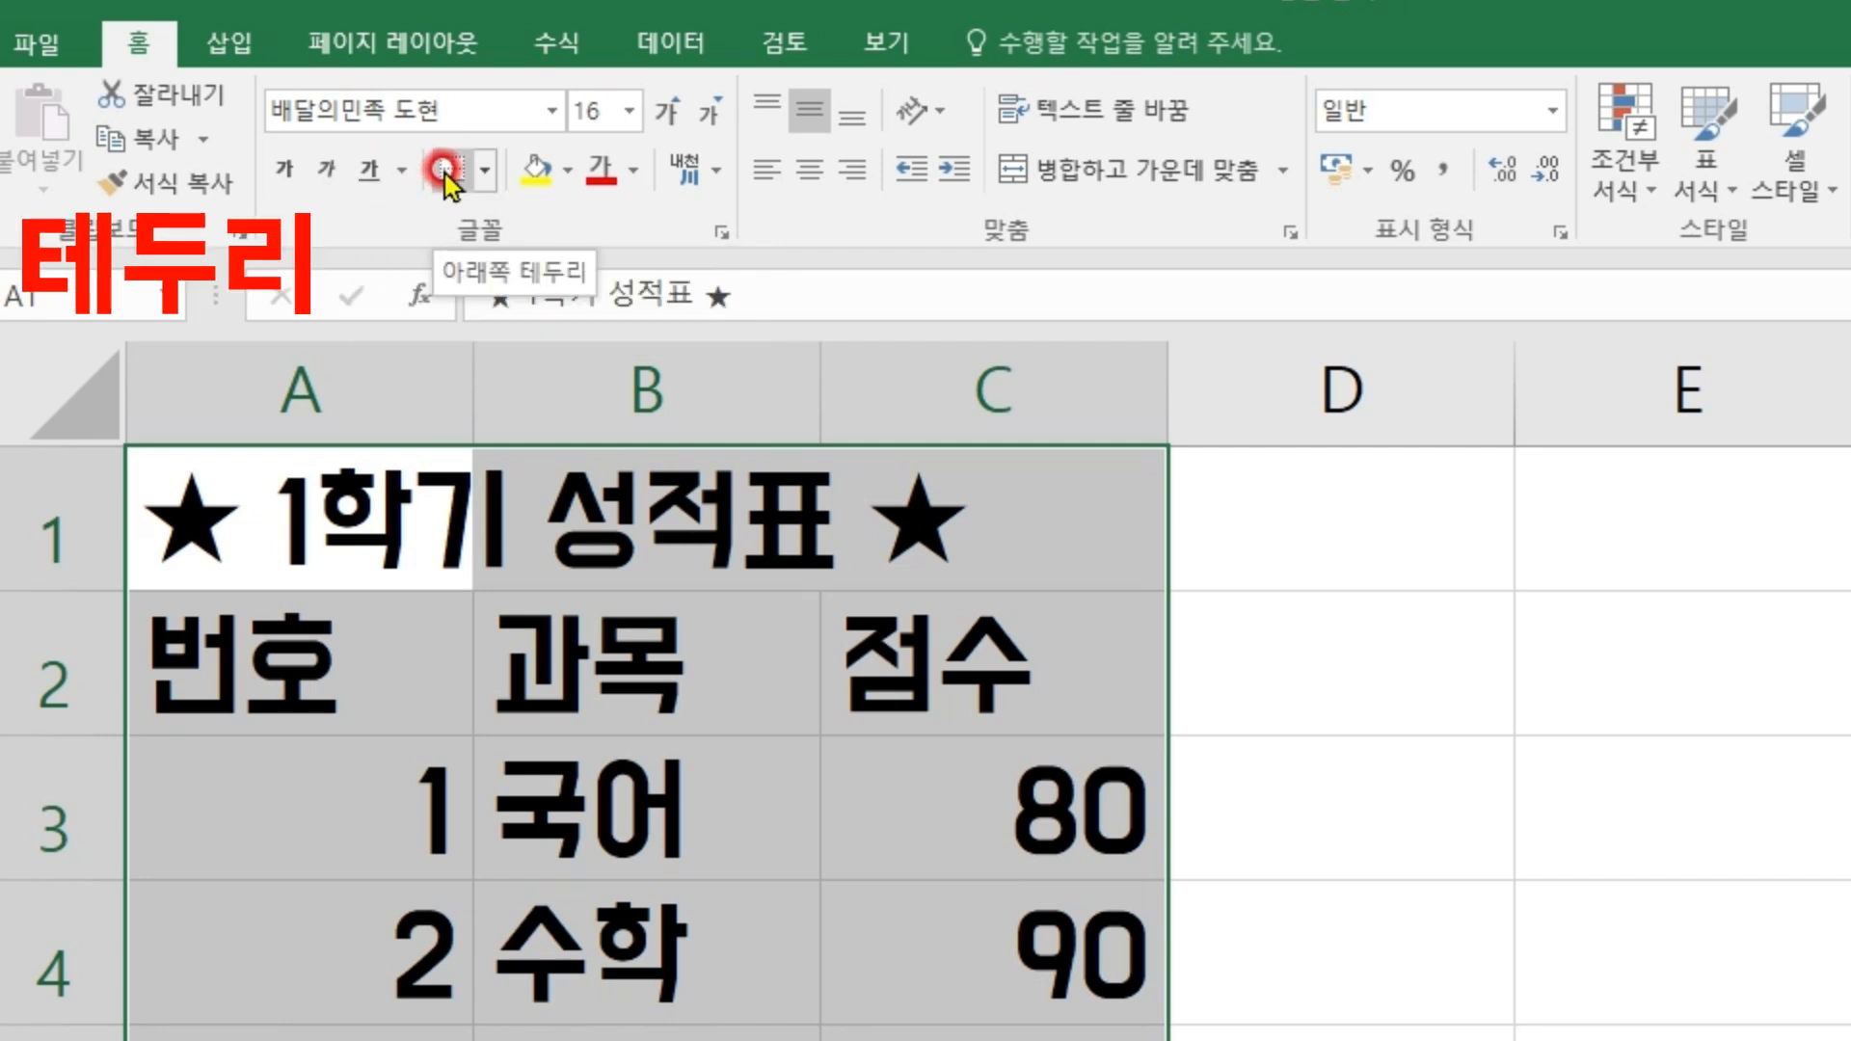
left_click(485, 171)
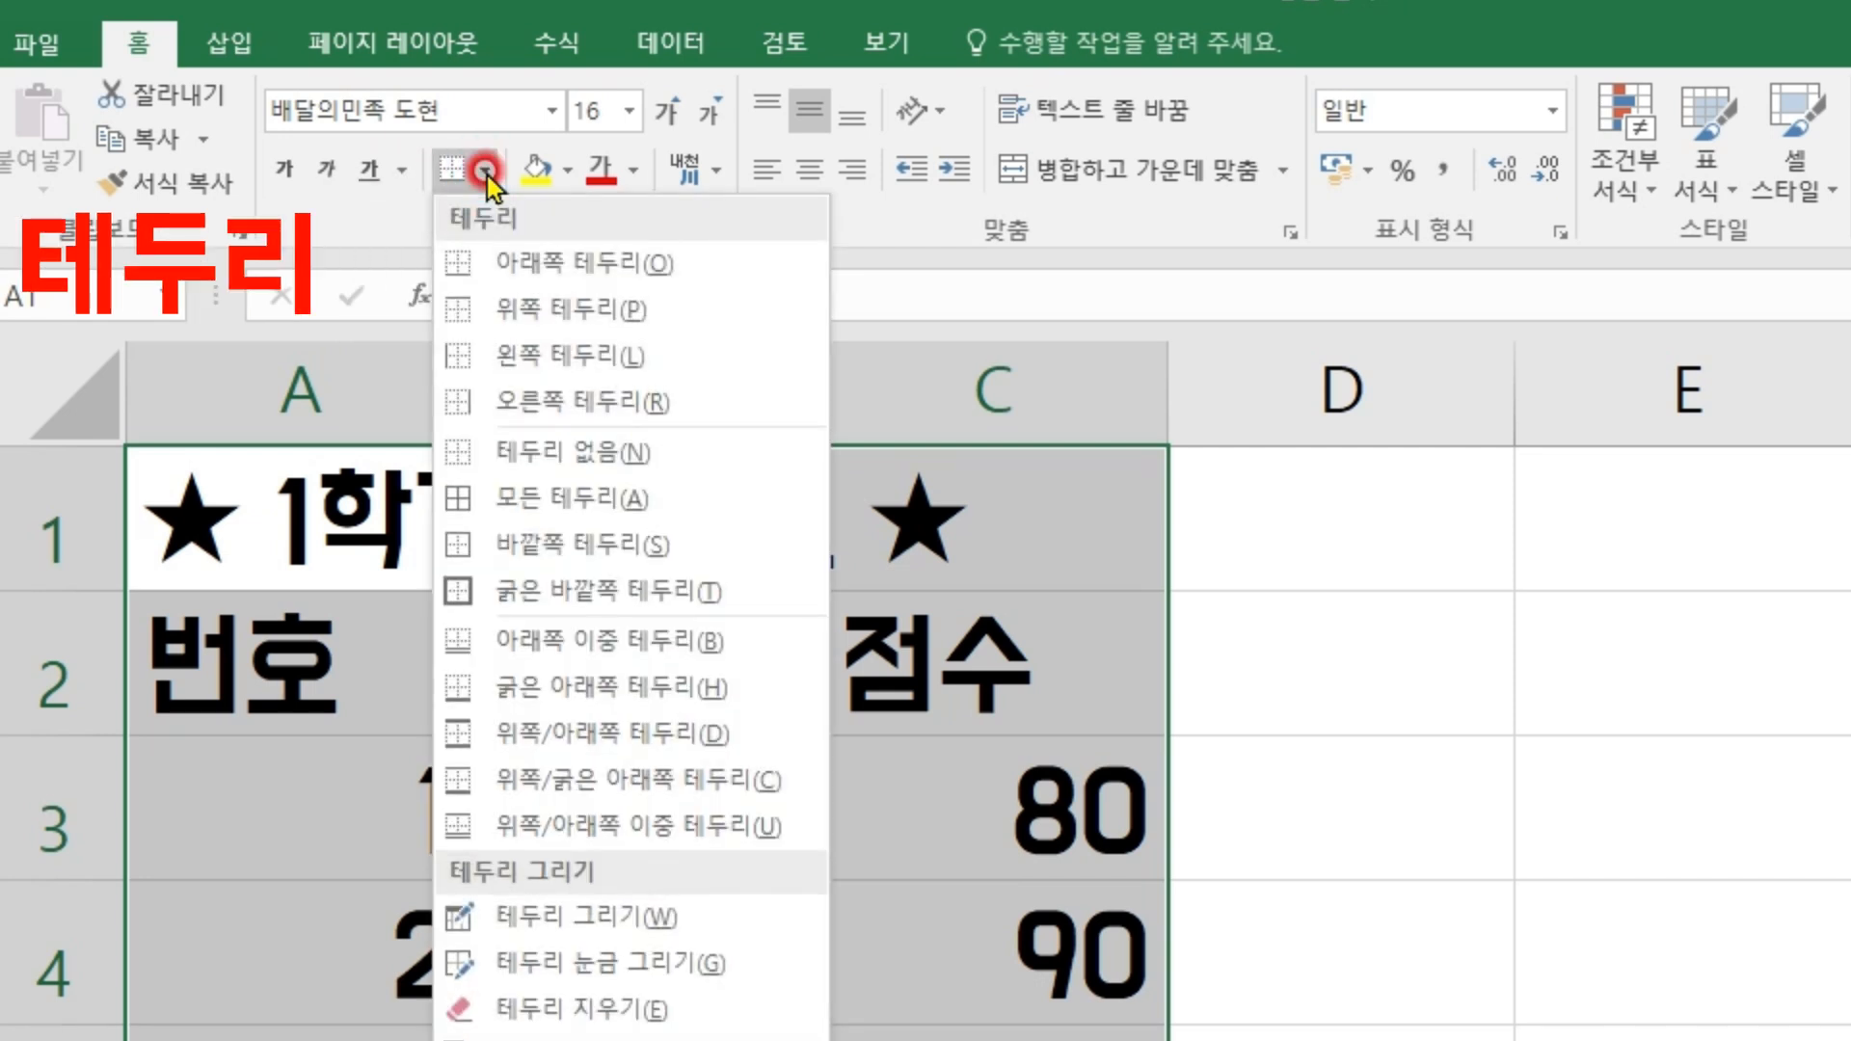
left_click(569, 172)
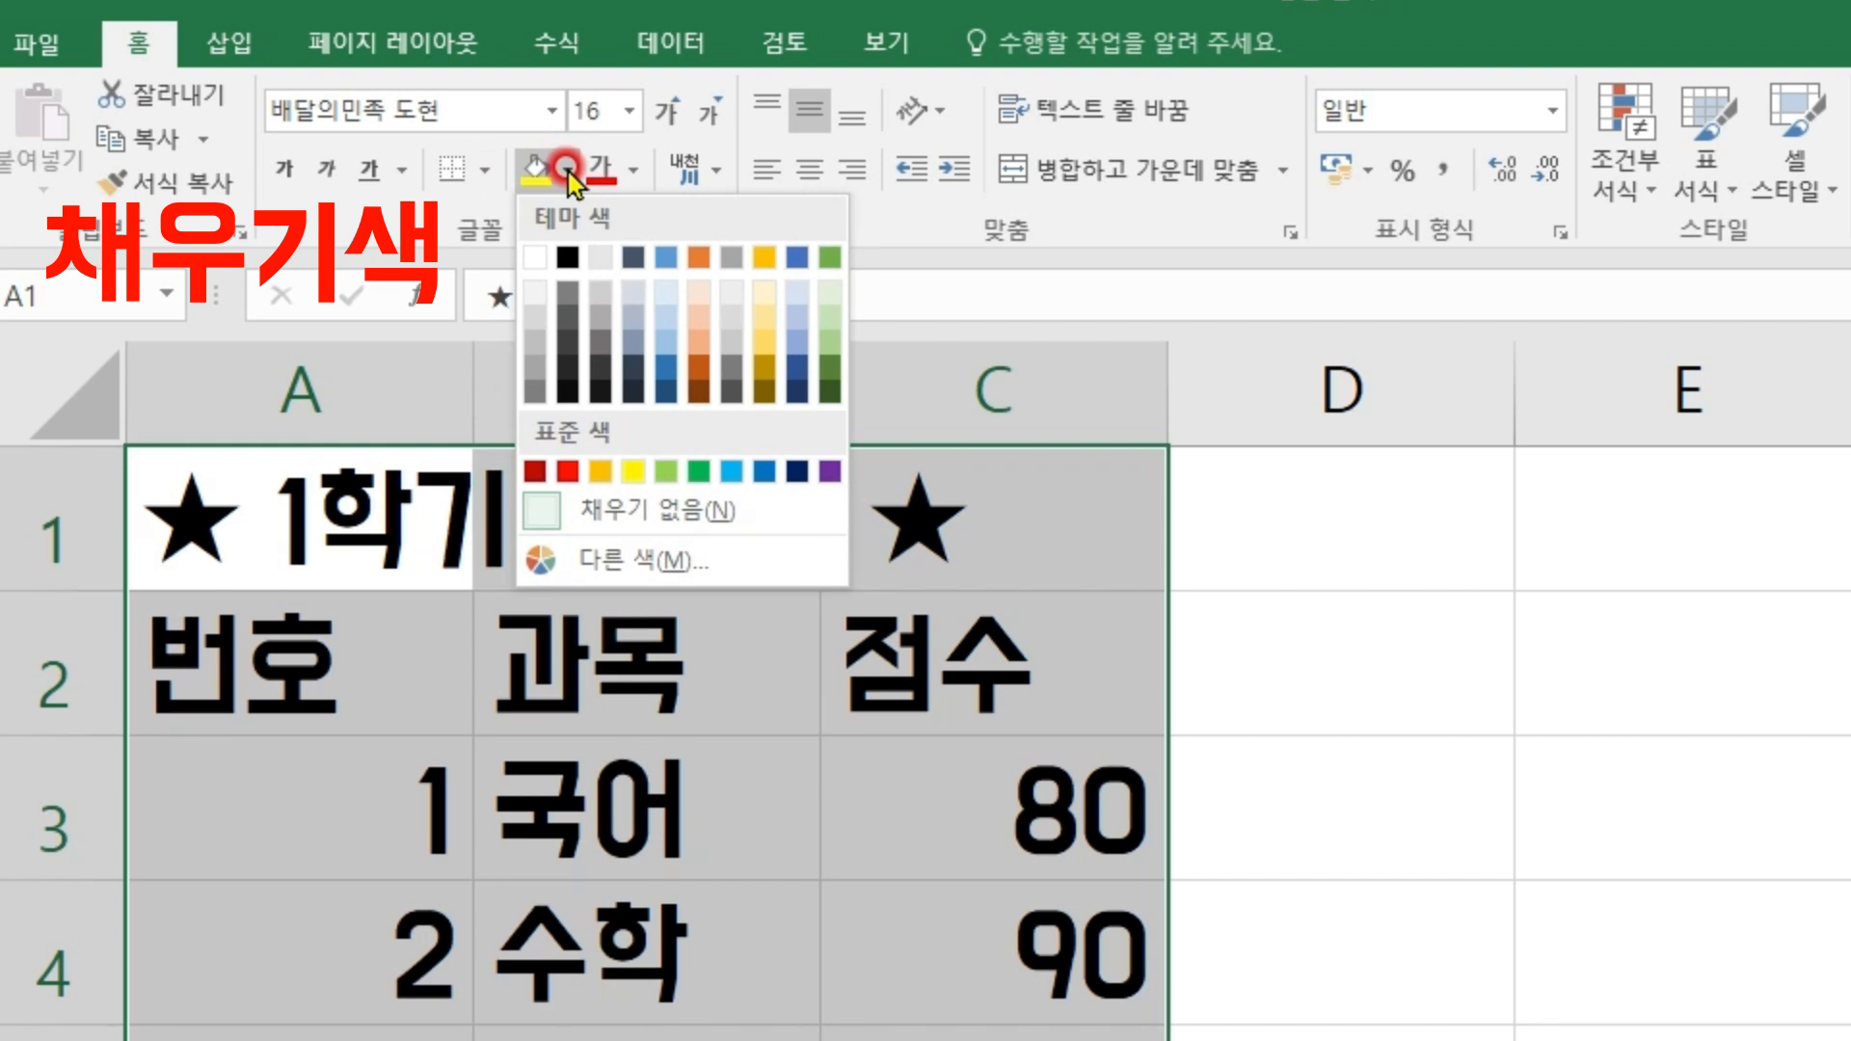
left_click(627, 175)
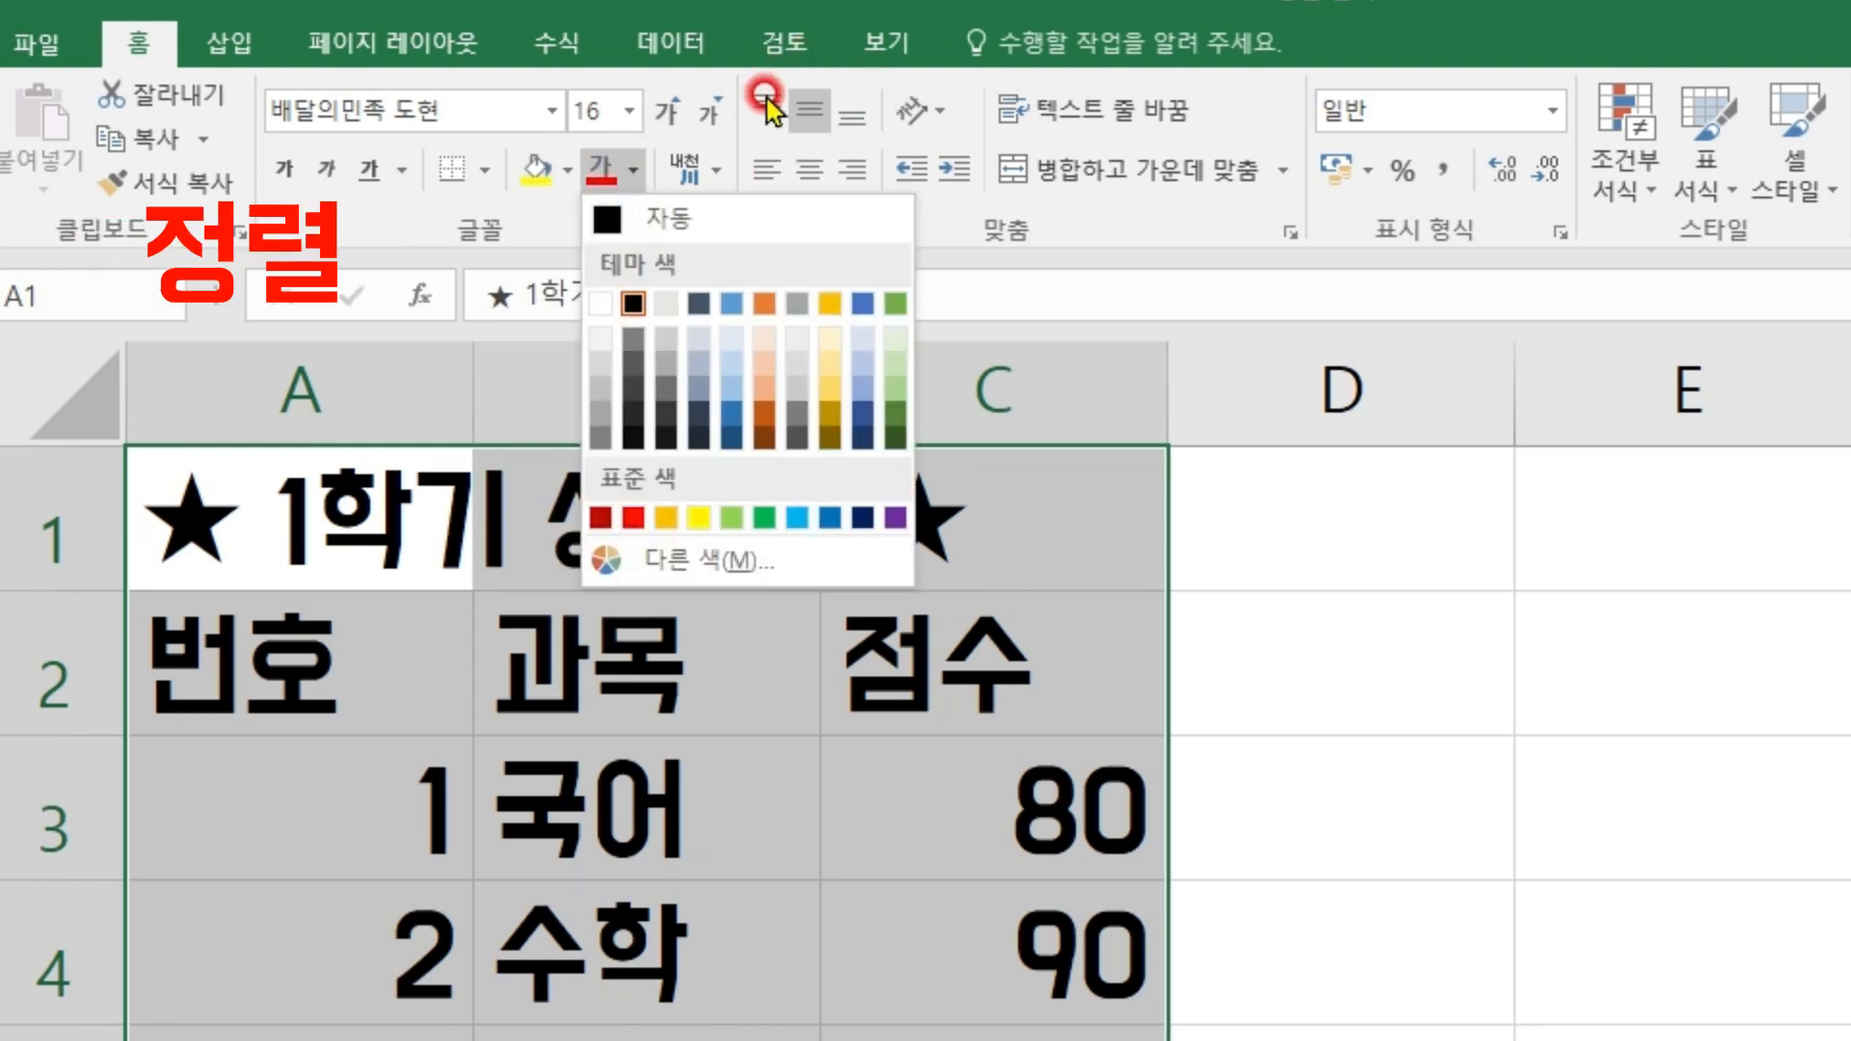
left_click(815, 41)
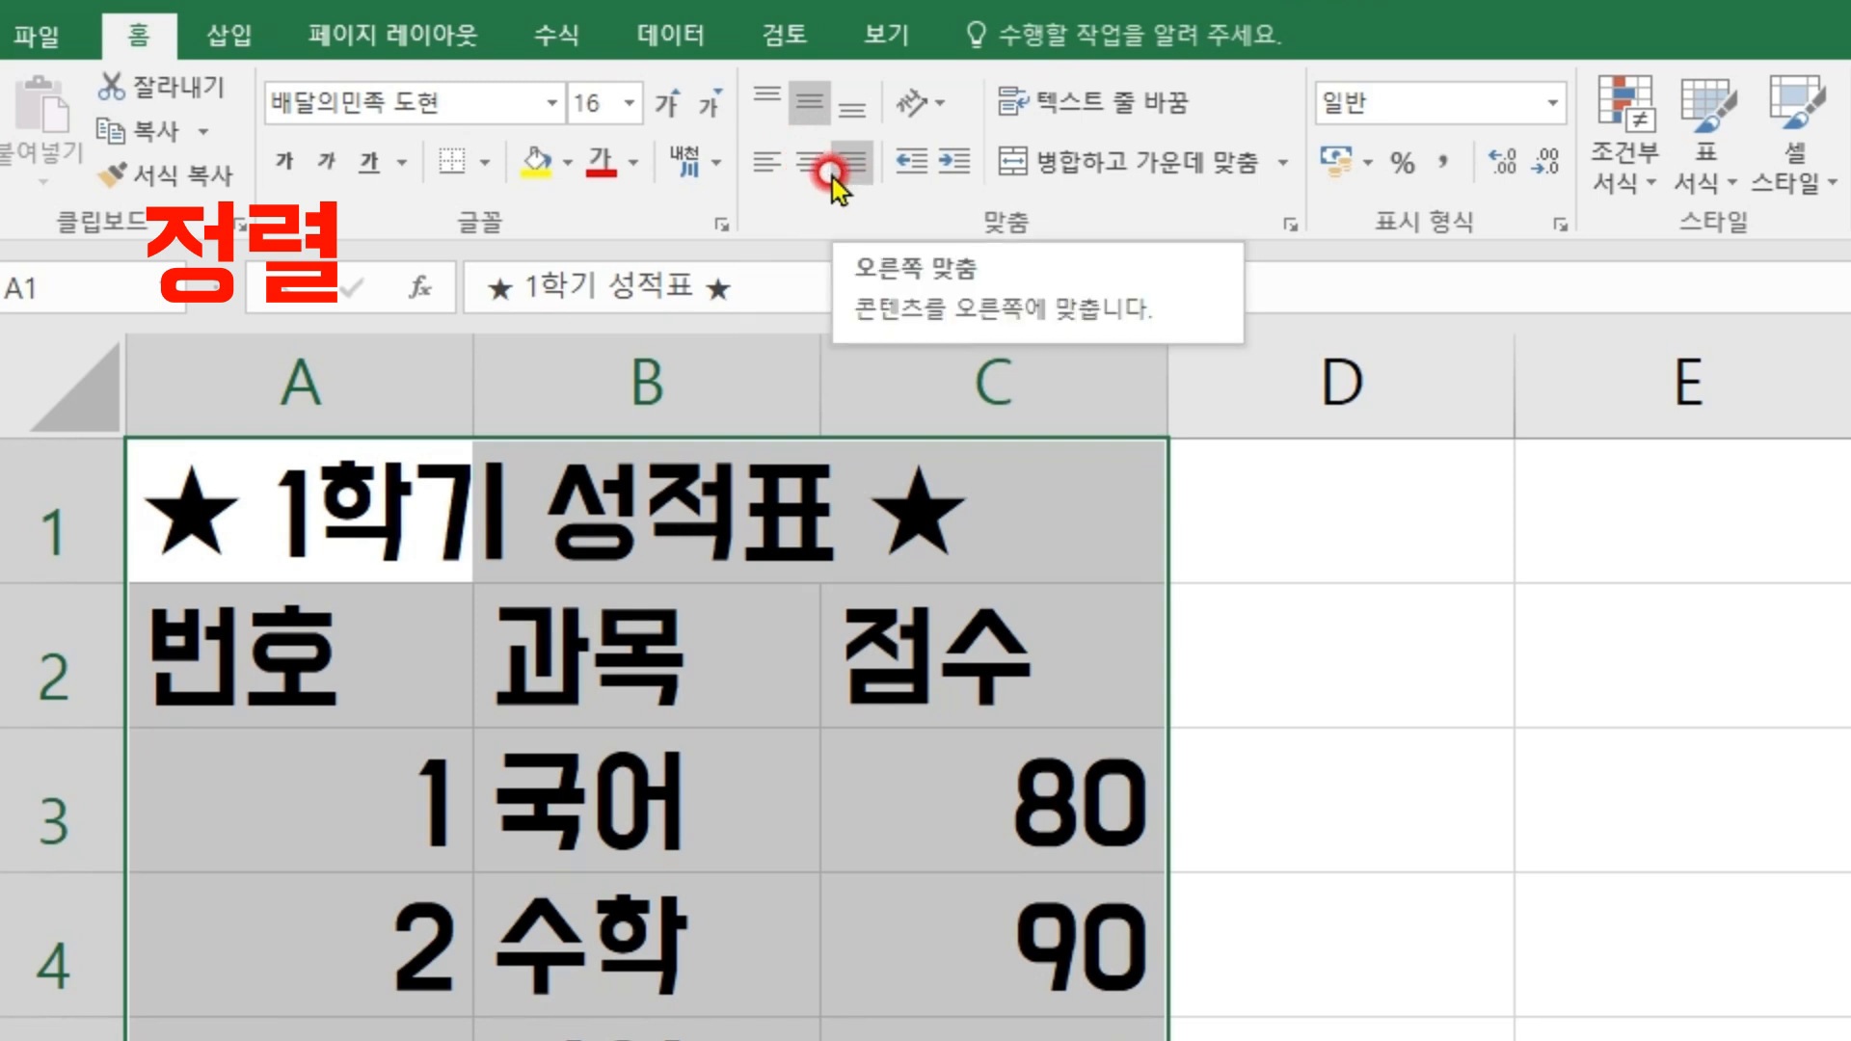
Center the contents of the range A1:C7 horizontally
left_click(805, 174)
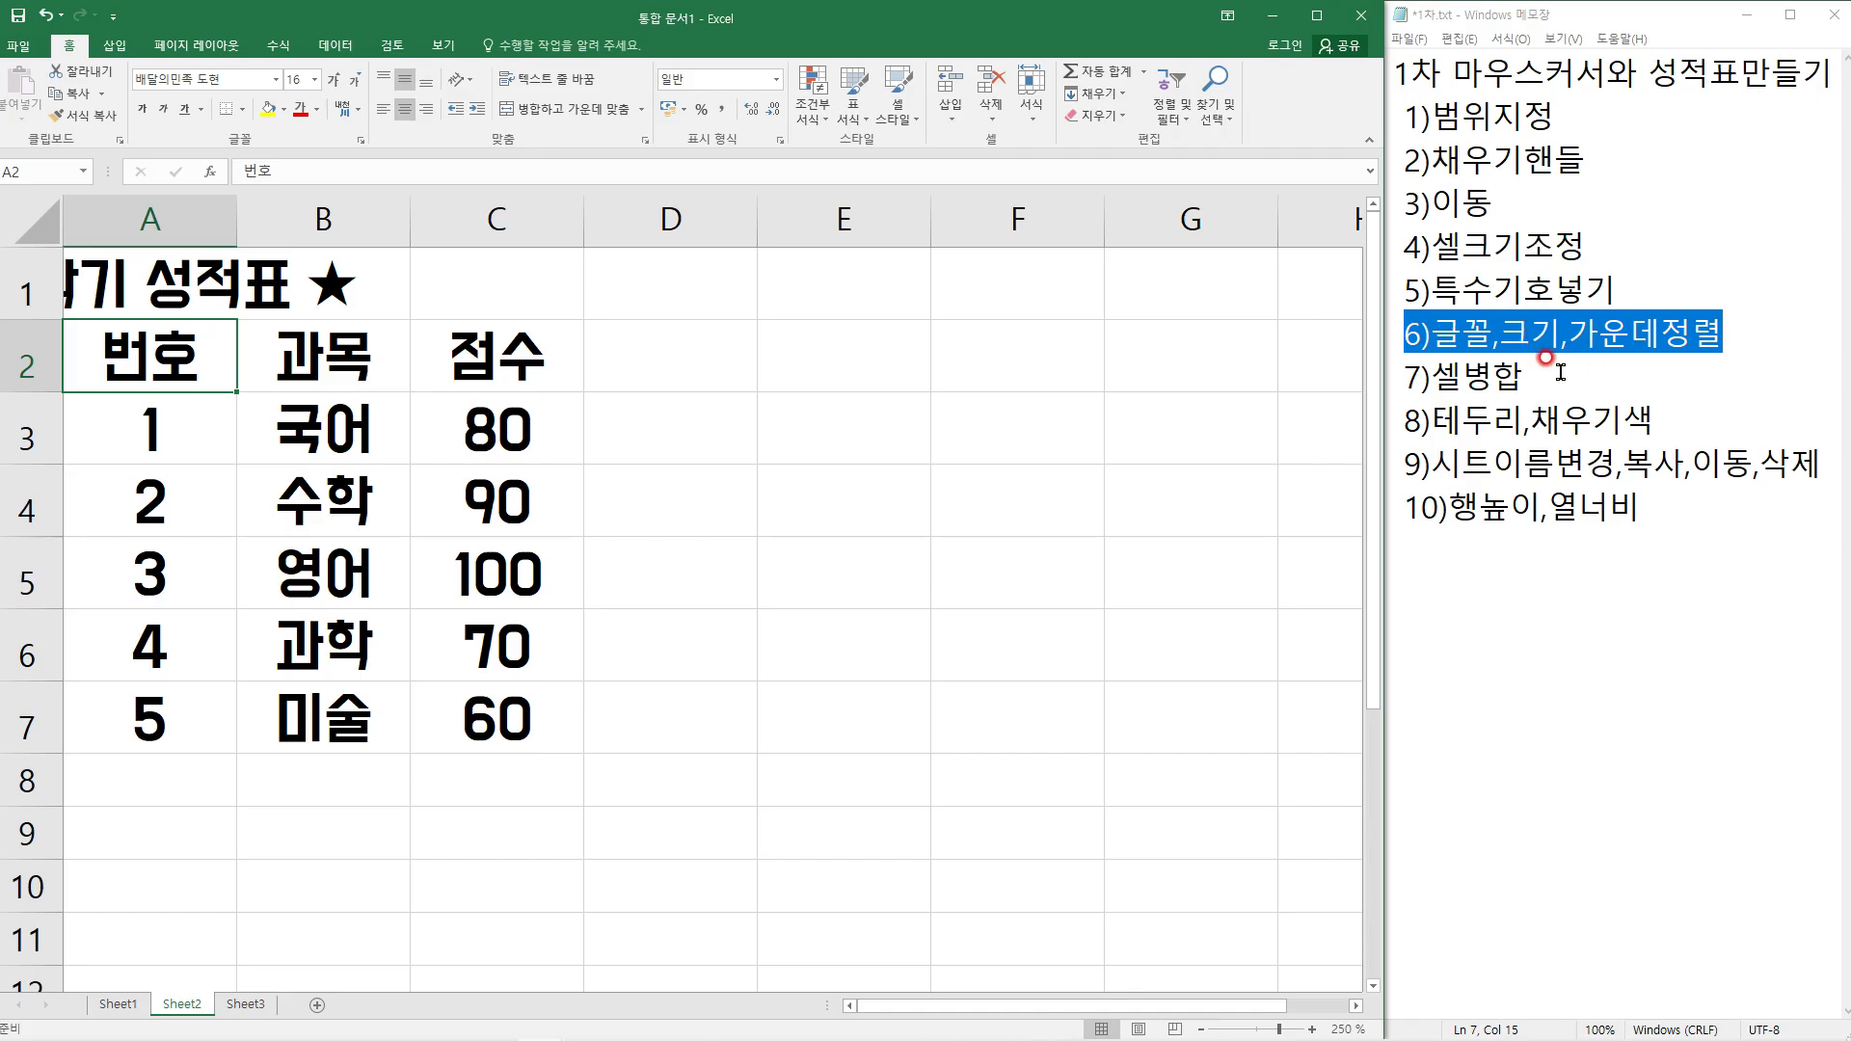
Highlight the 7)셀병합 item in the Notepad outline and merge and center the title across A1:C1 in the worksheet
left_click_drag(1528, 376, 1319, 359)
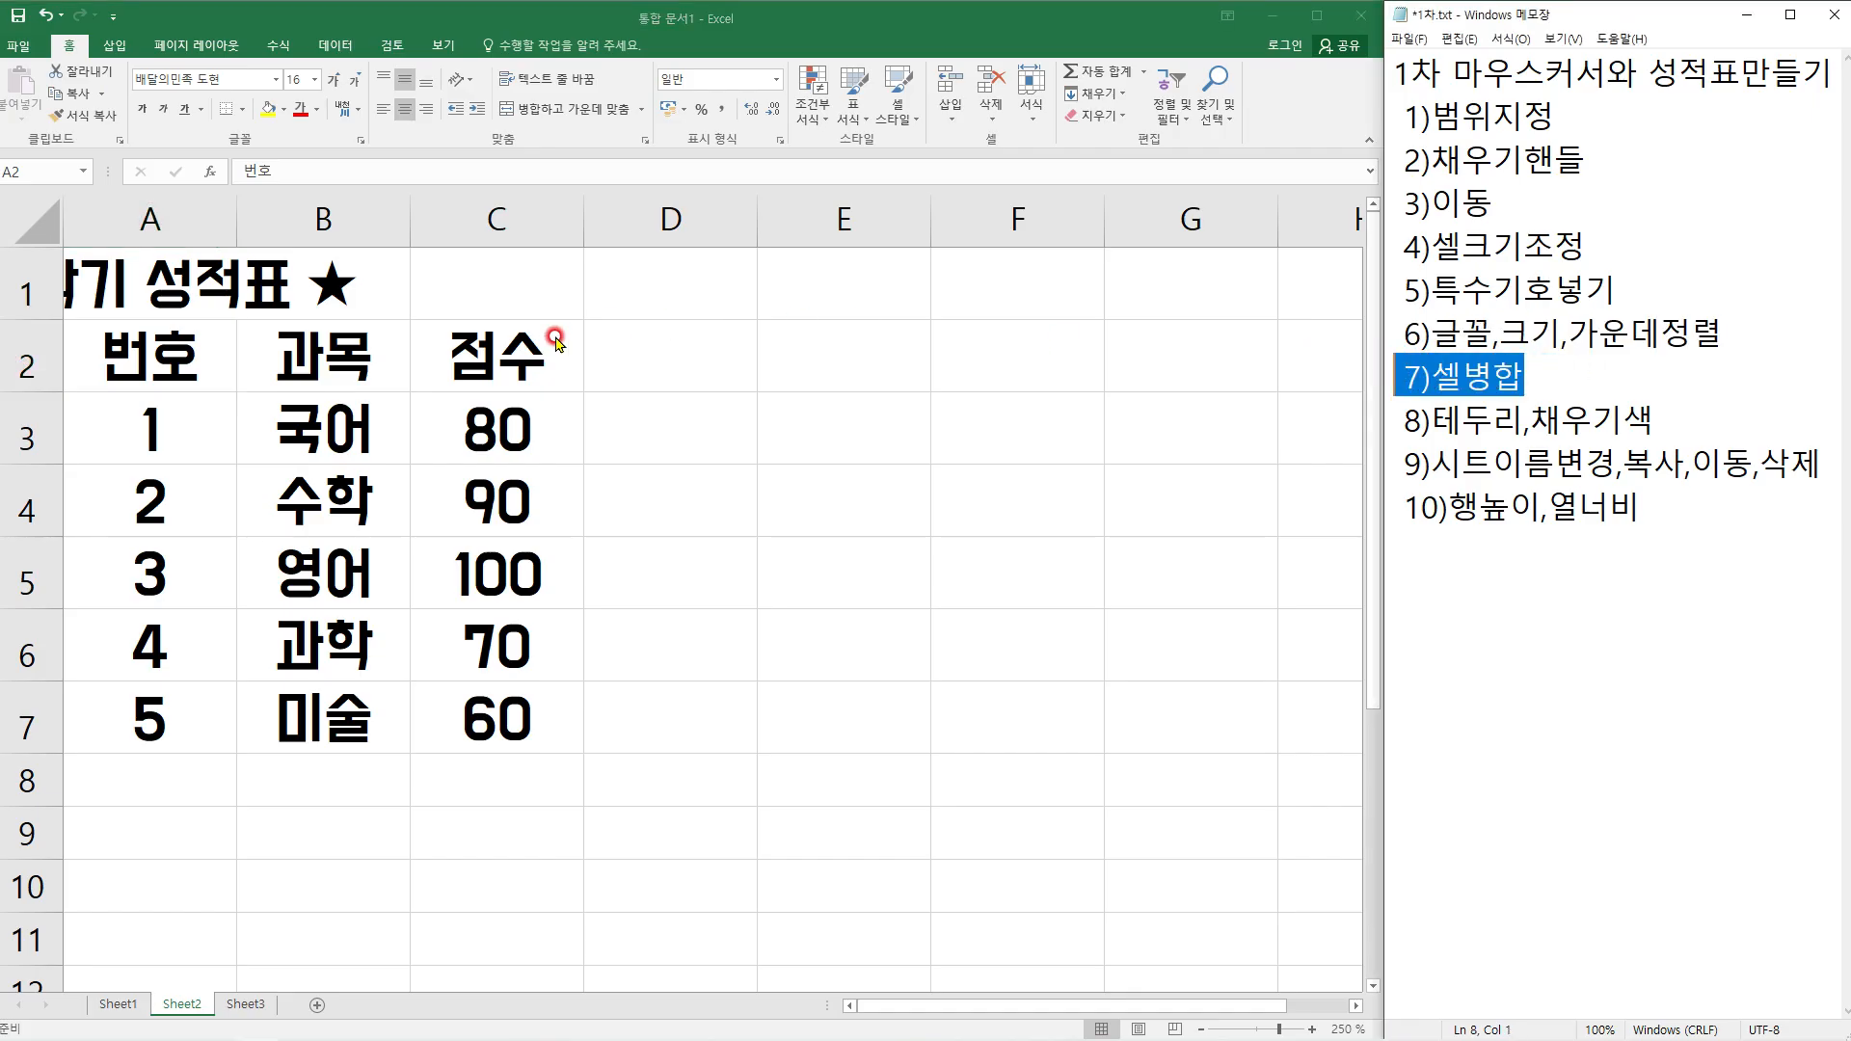
left_click(145, 277)
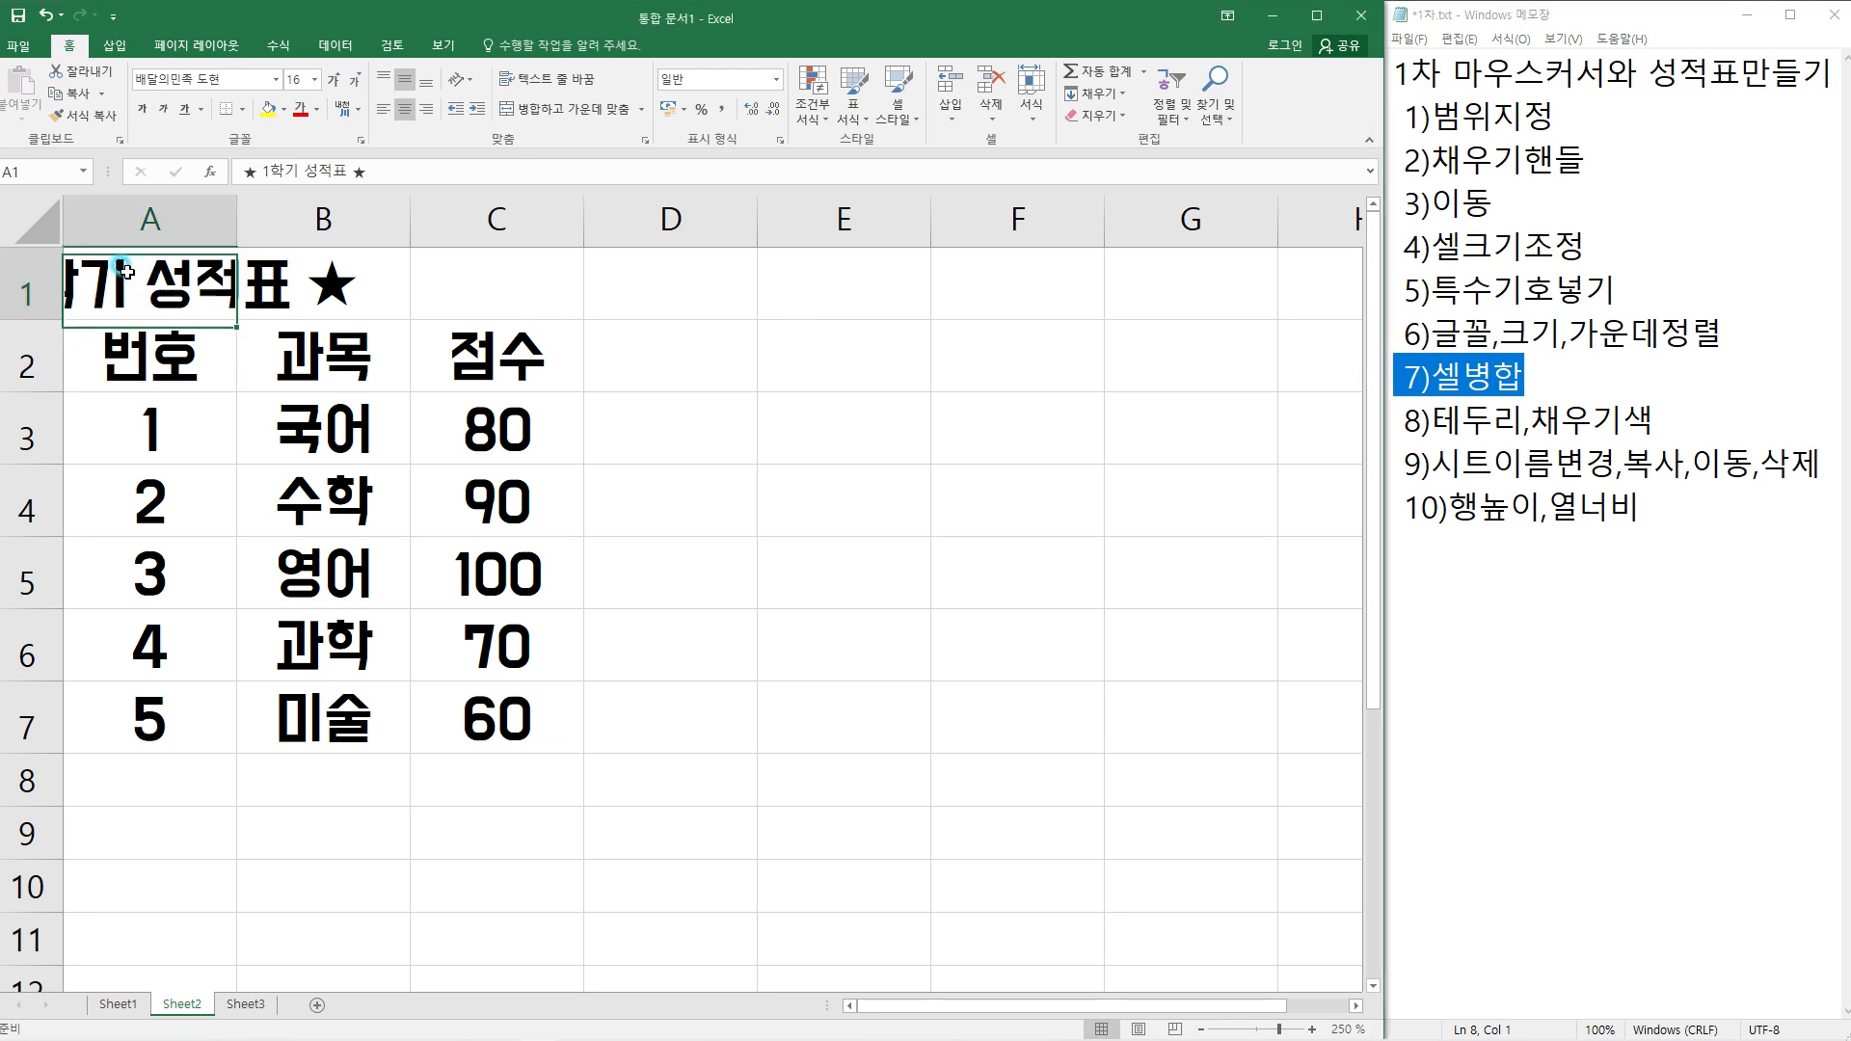
left_click_drag(233, 269, 480, 265)
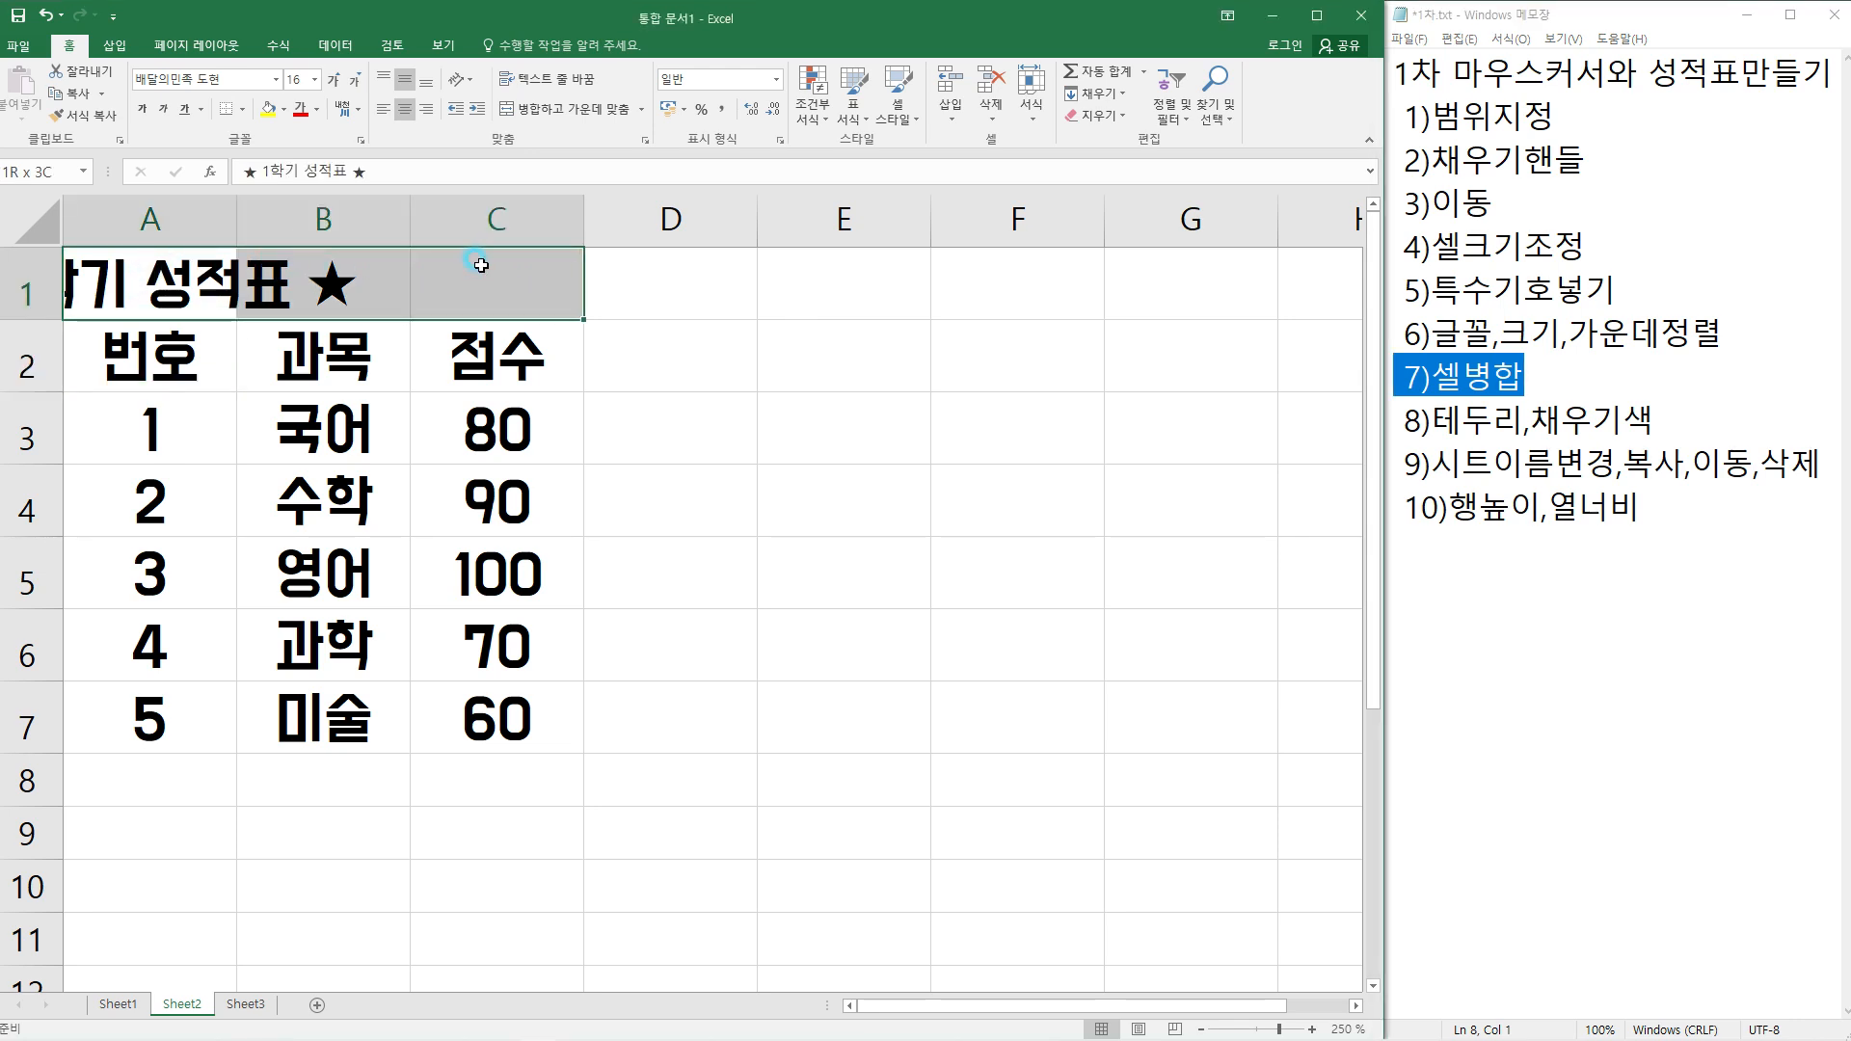
left_click_drag(480, 265, 480, 265)
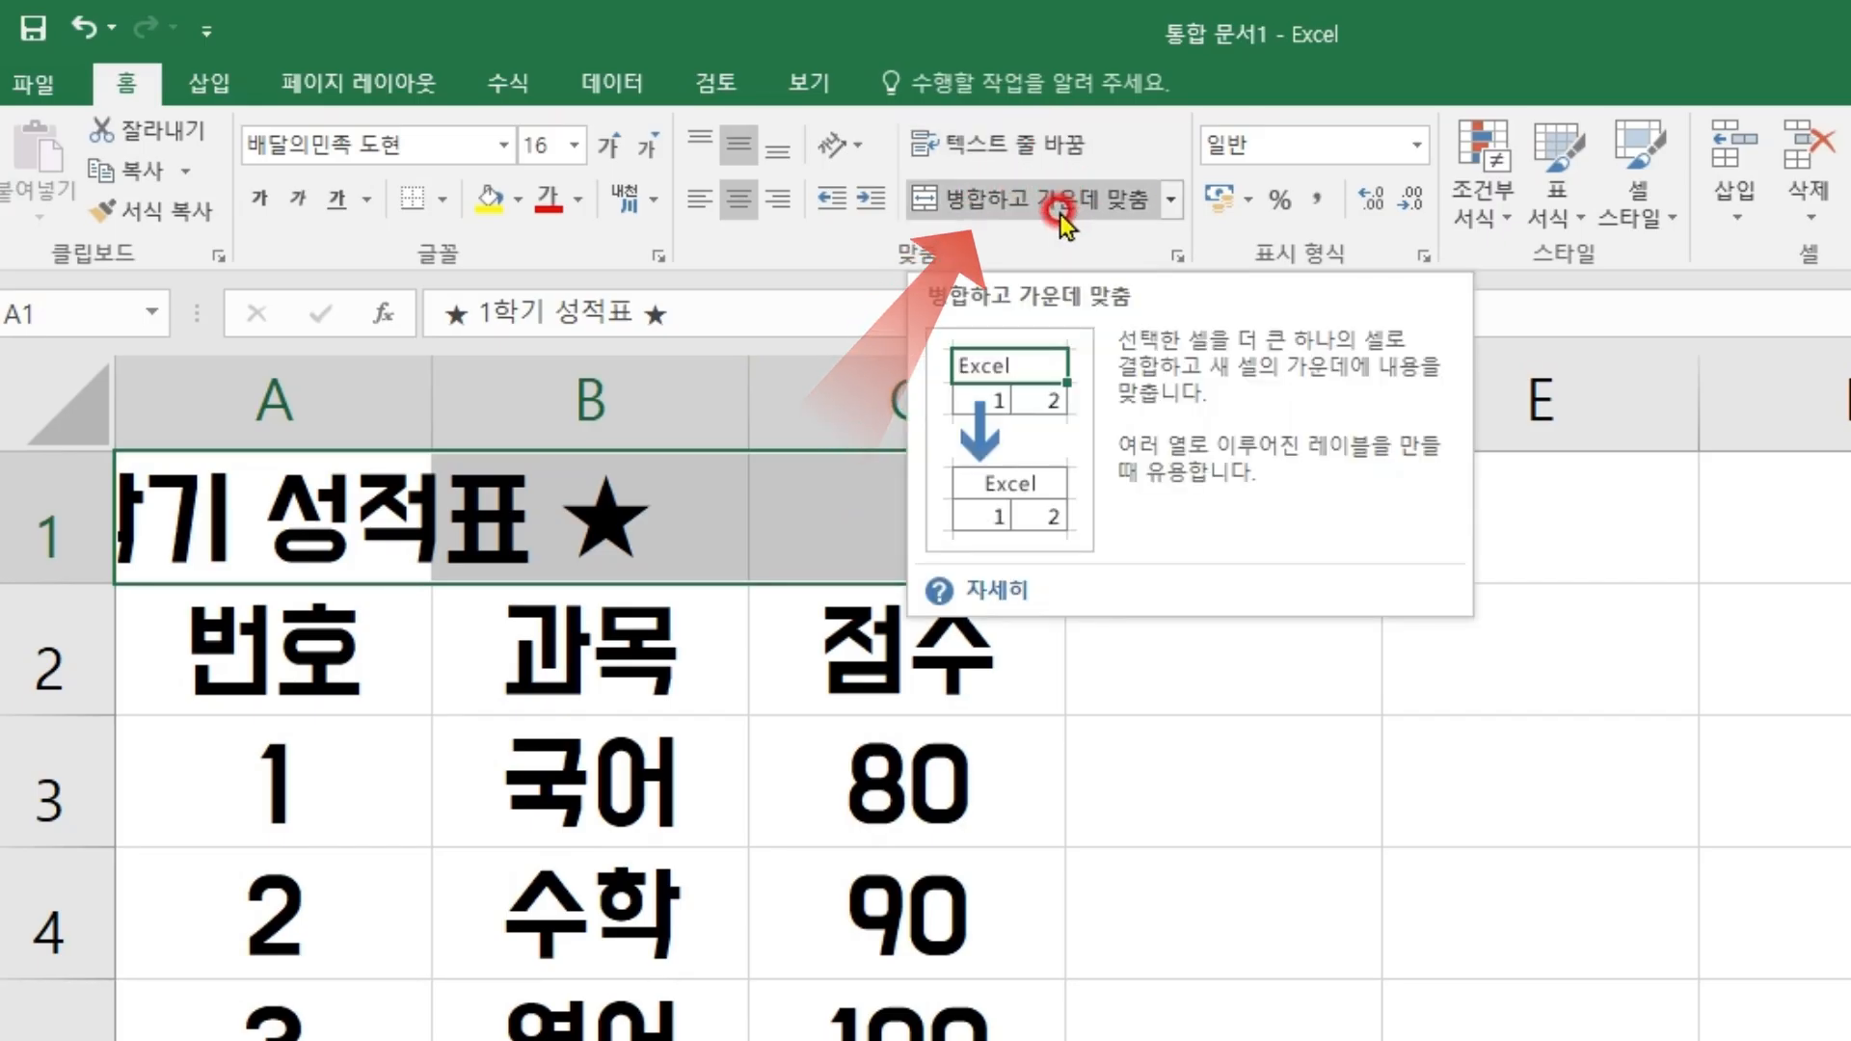
left_click(1061, 212)
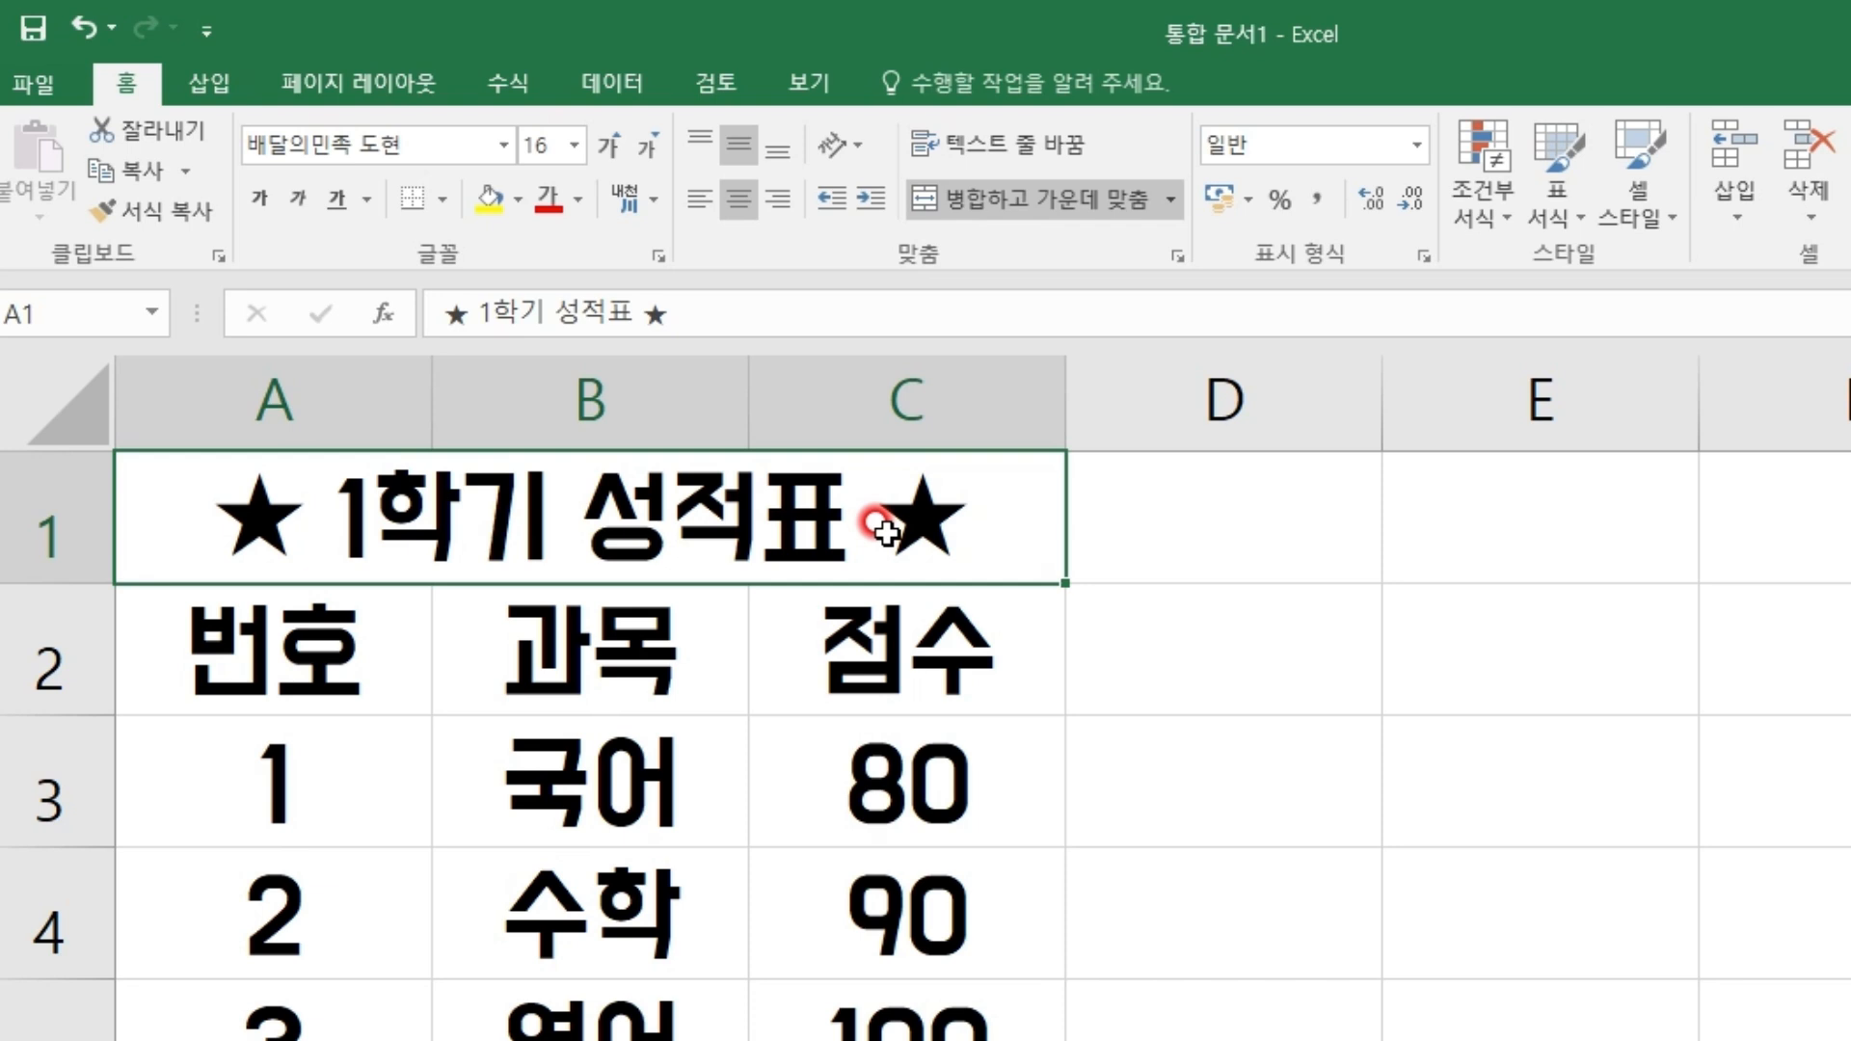
left_click(1060, 201)
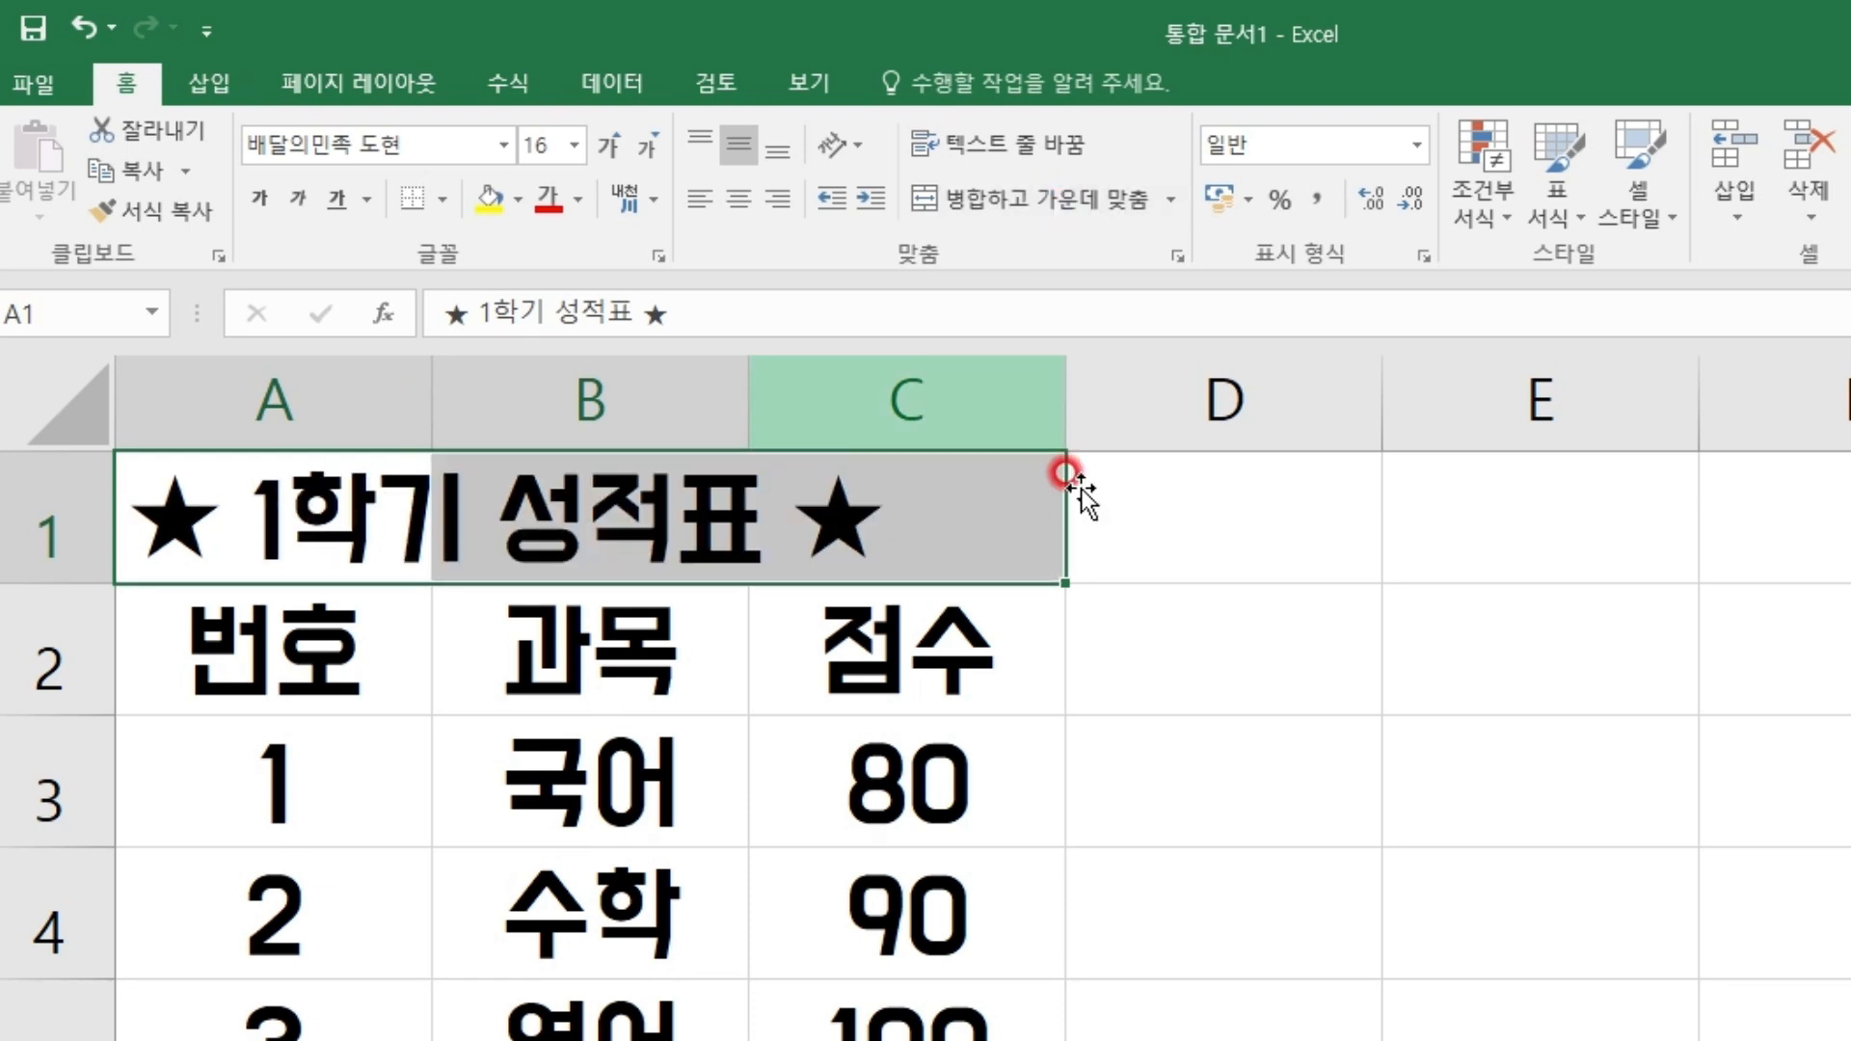
left_click(1029, 210)
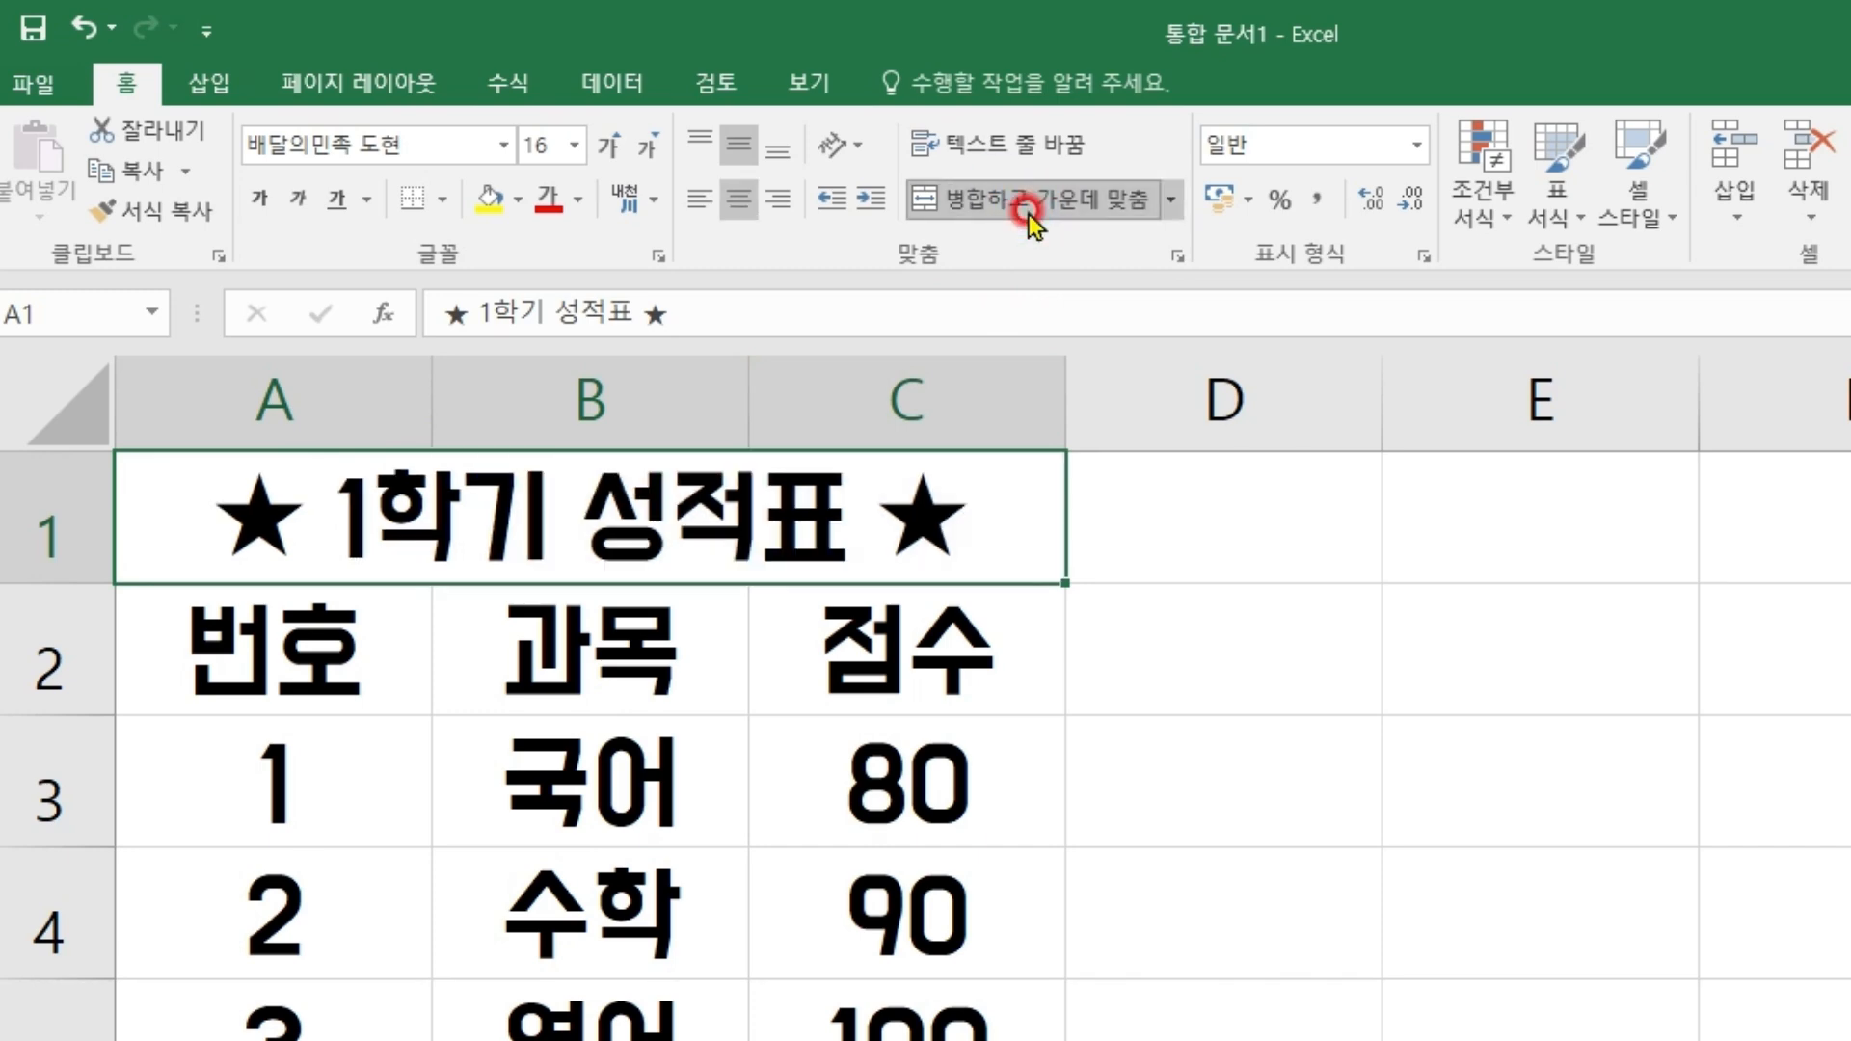
Highlight the 8)테두리,채우기색 item in the Notepad outline and apply all borders (모든 테두리) to the range A2:C7
left_click(1596, 412)
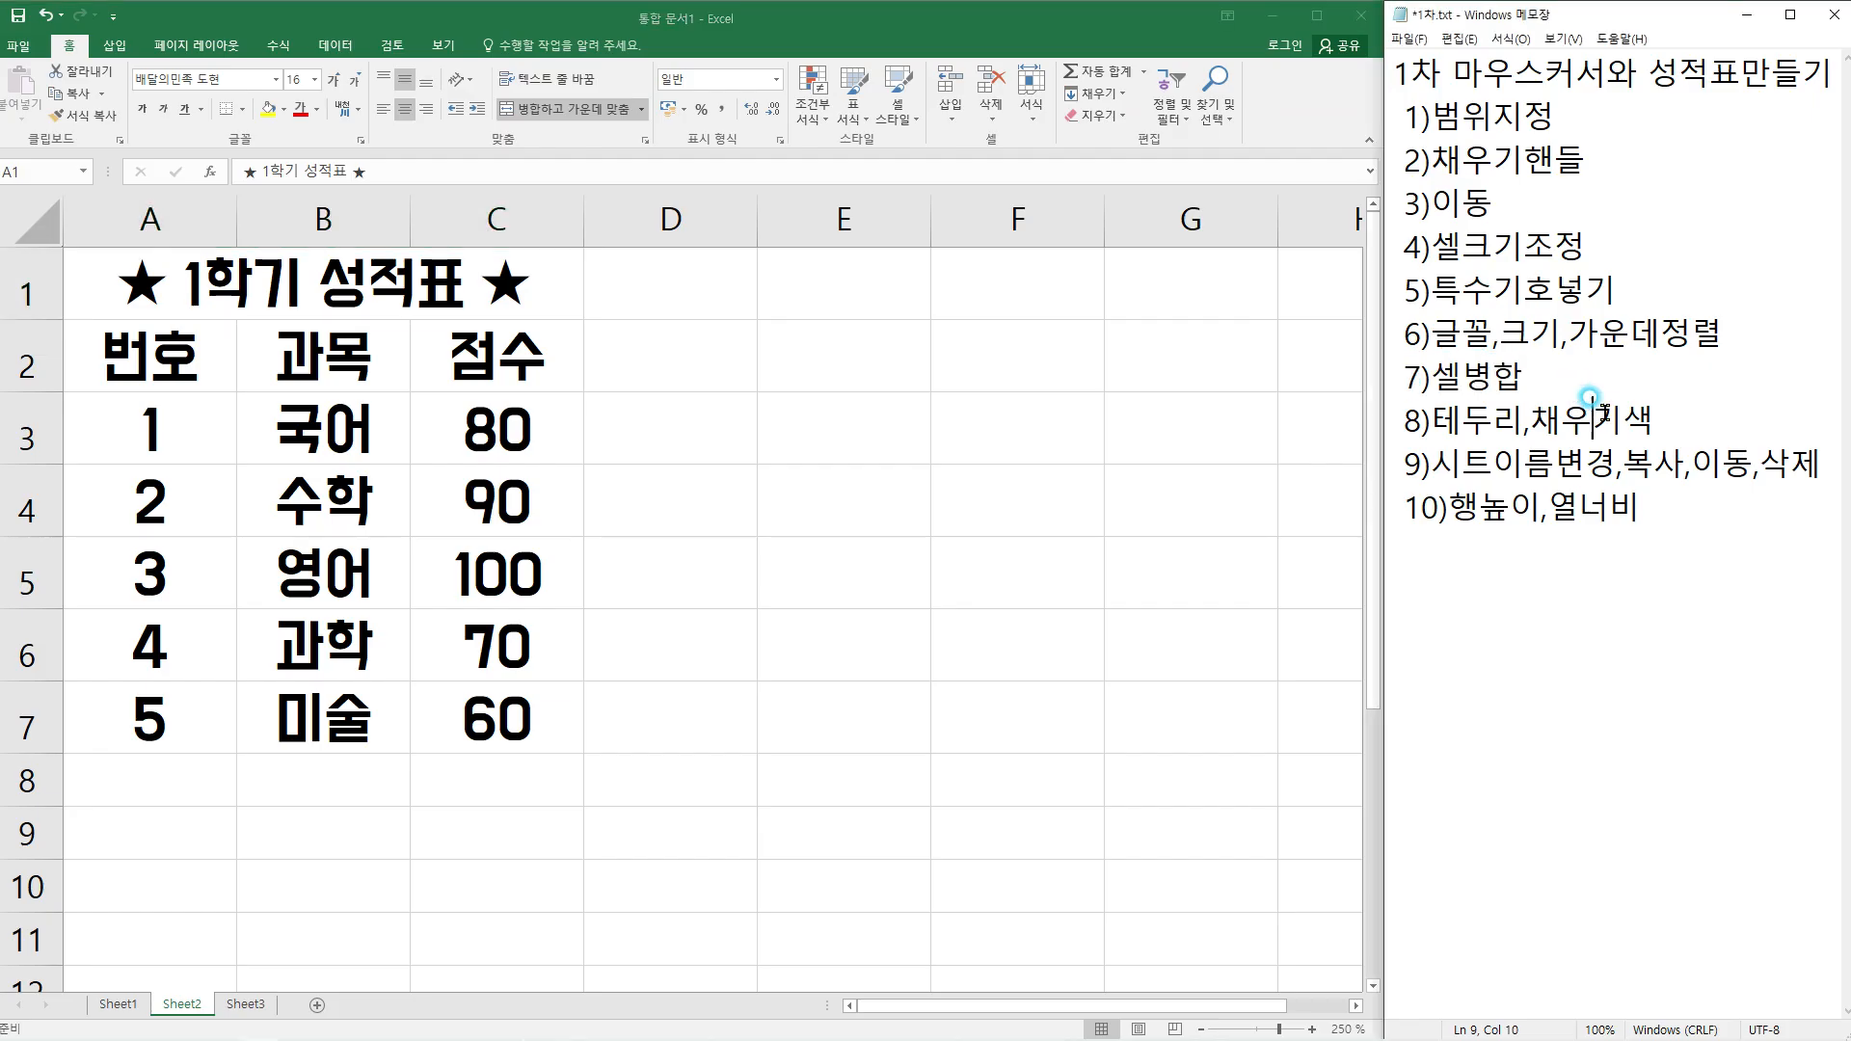
left_click(1391, 415, "shift")
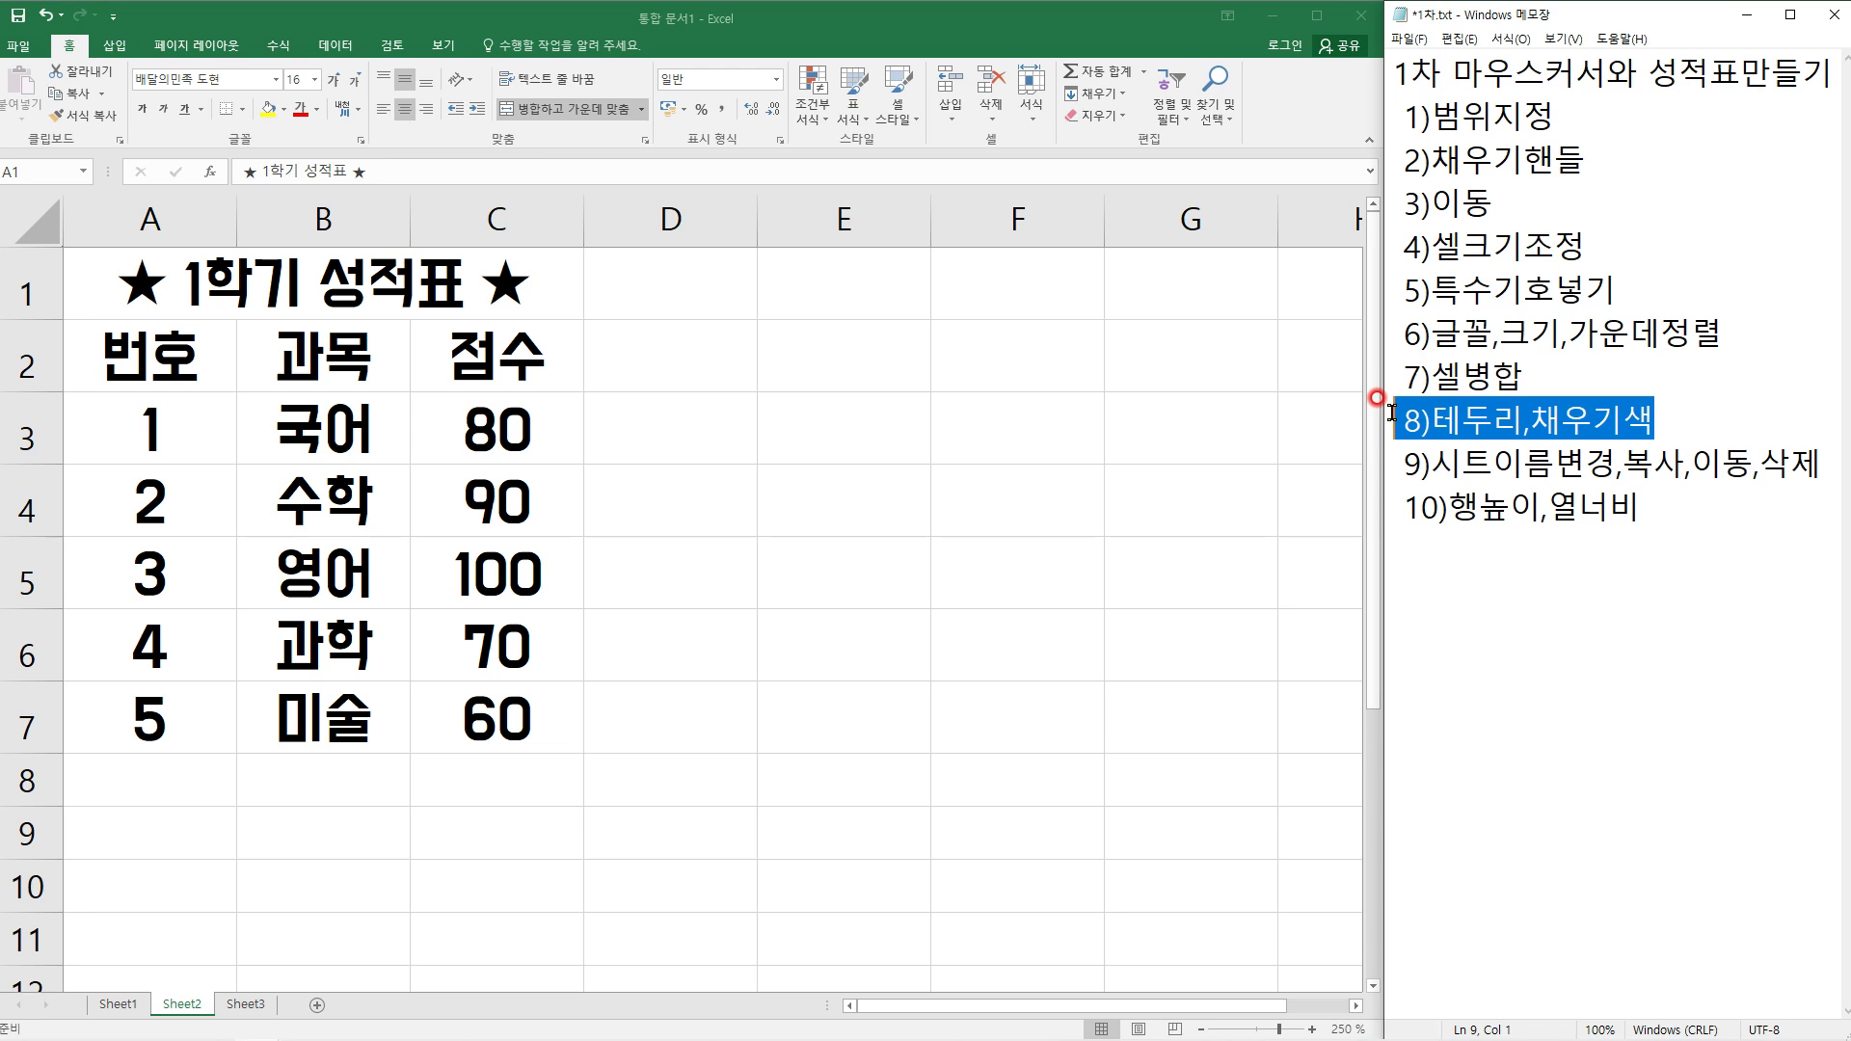
left_click(355, 337)
left_click_drag(133, 352, 471, 733)
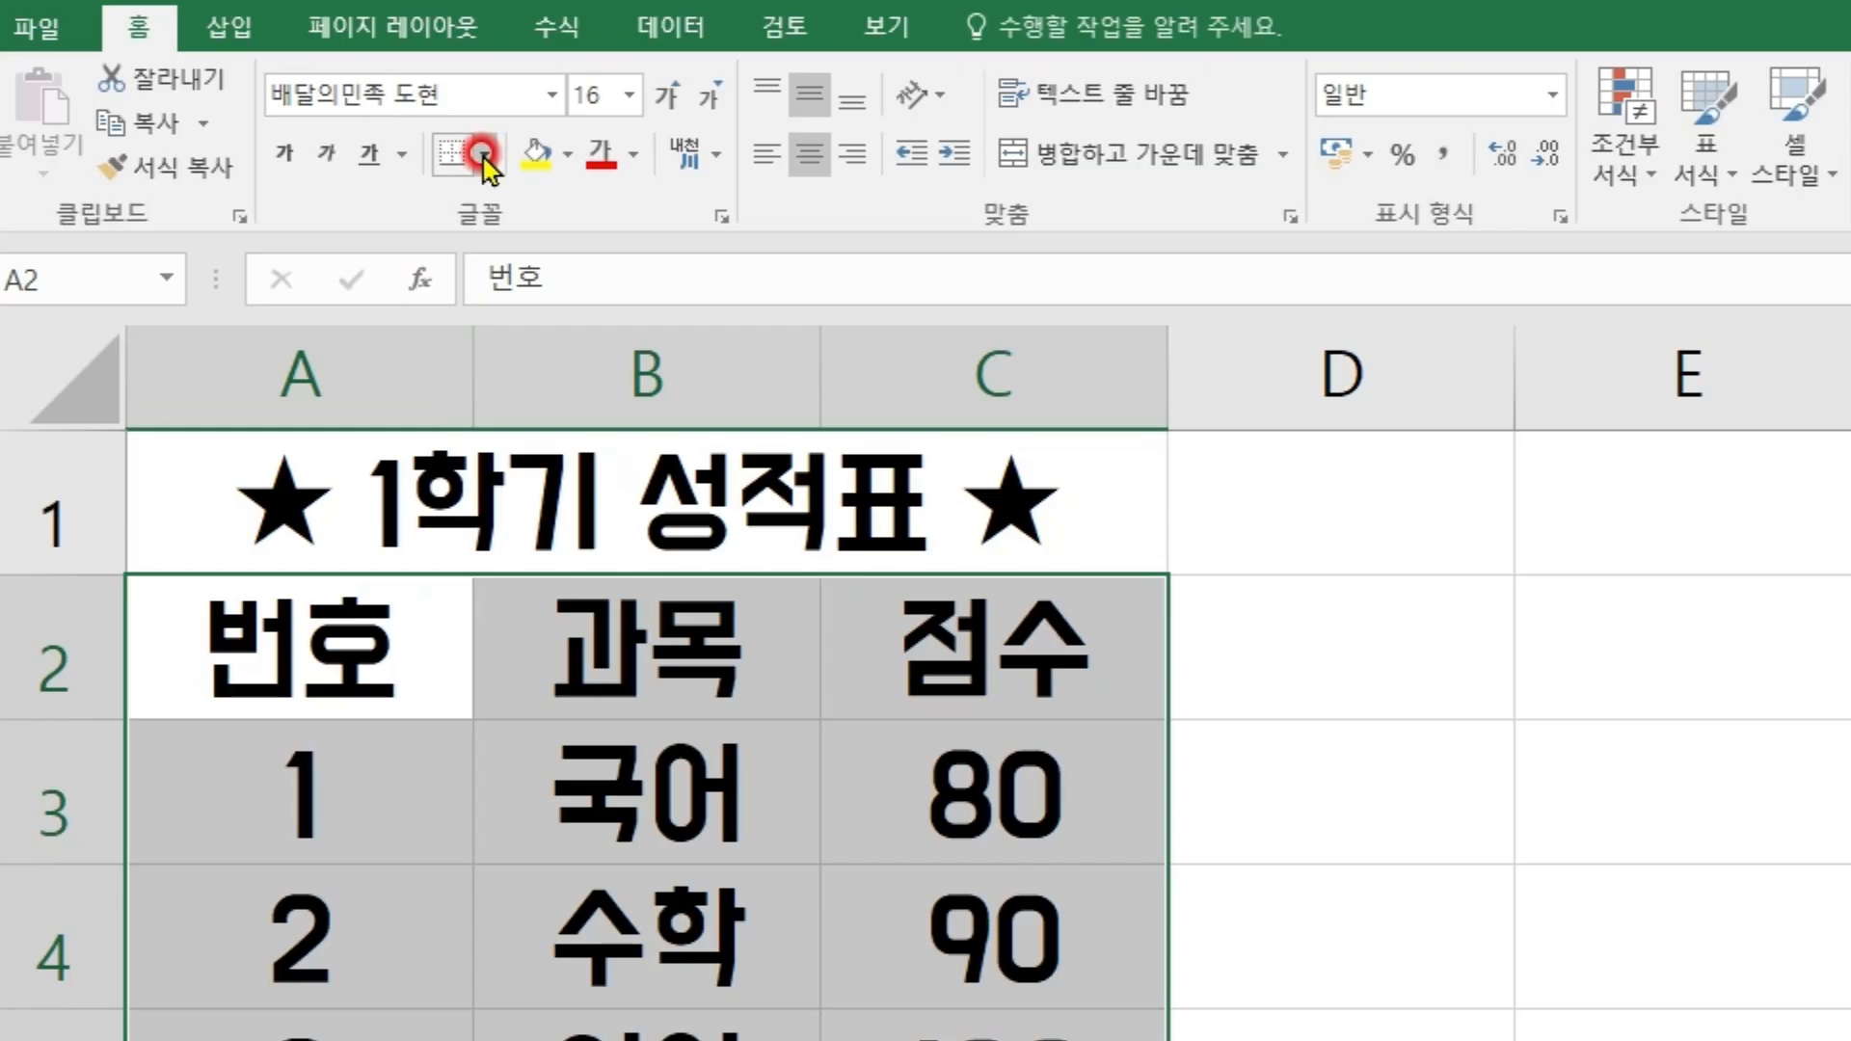
left_click(243, 109)
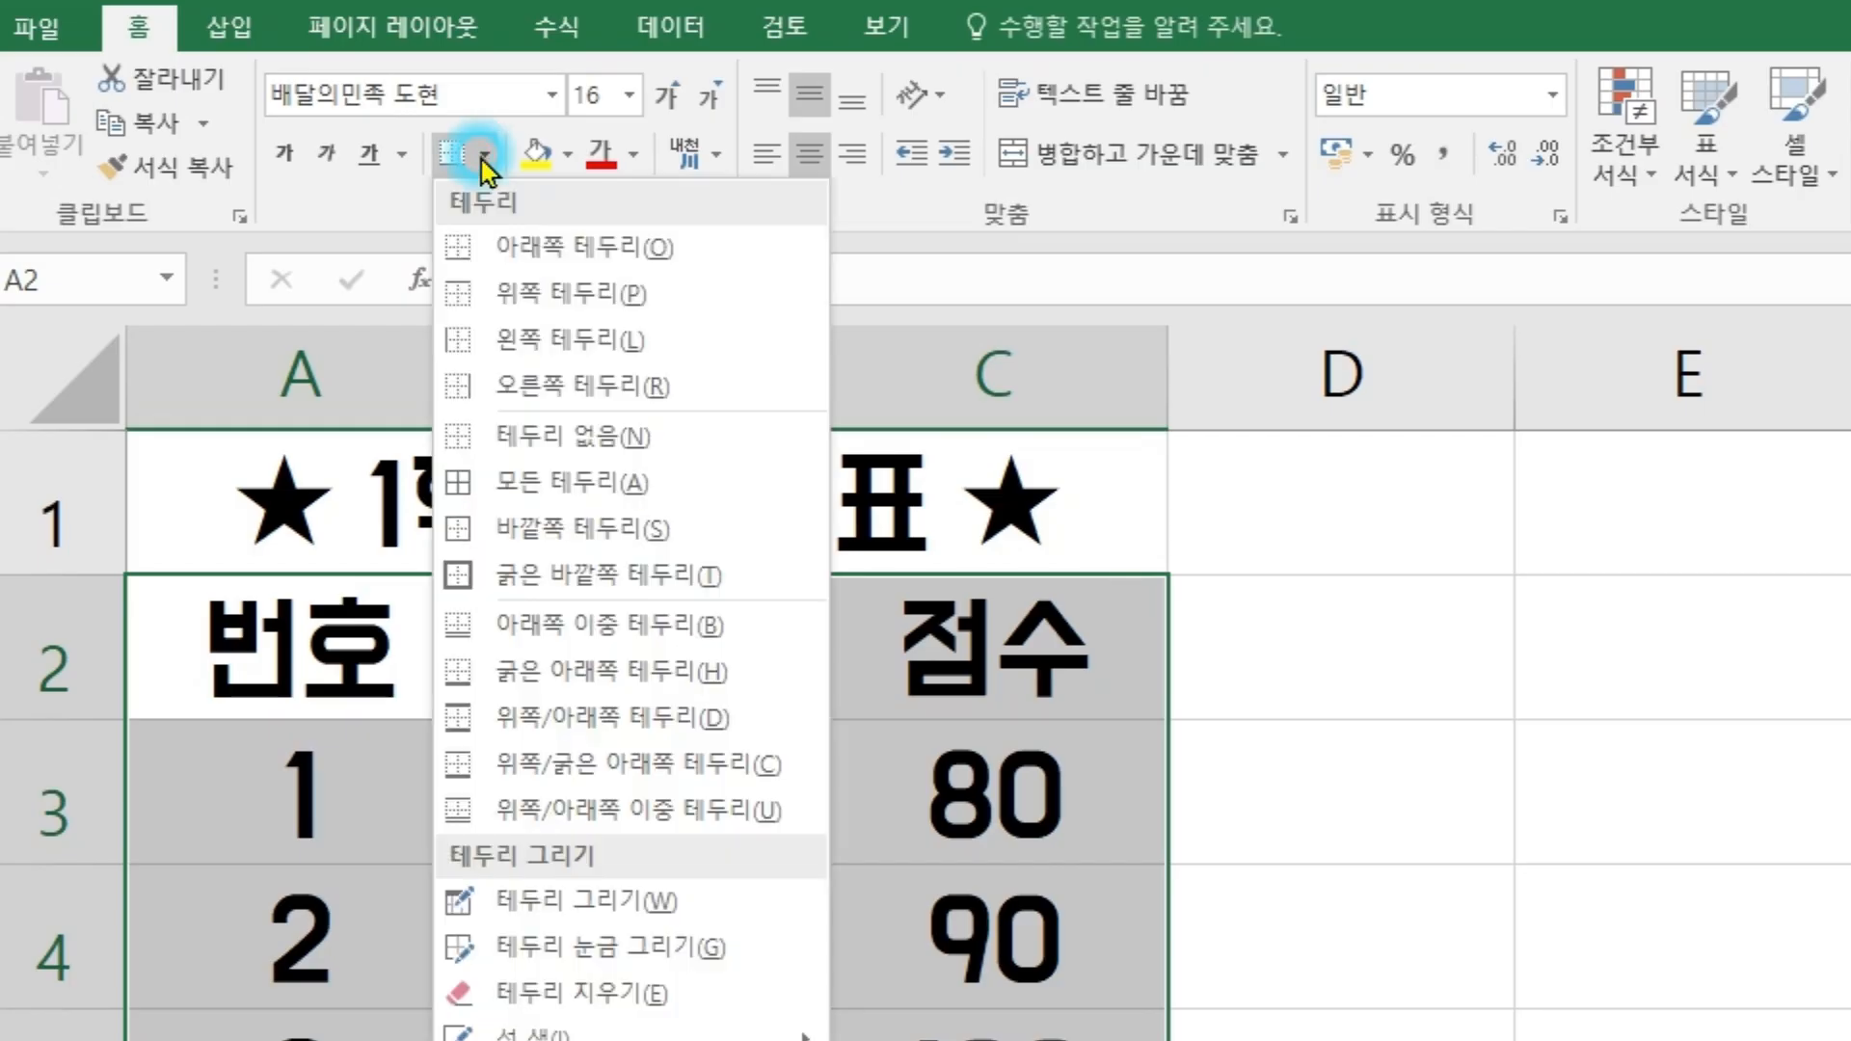
left_click(544, 493)
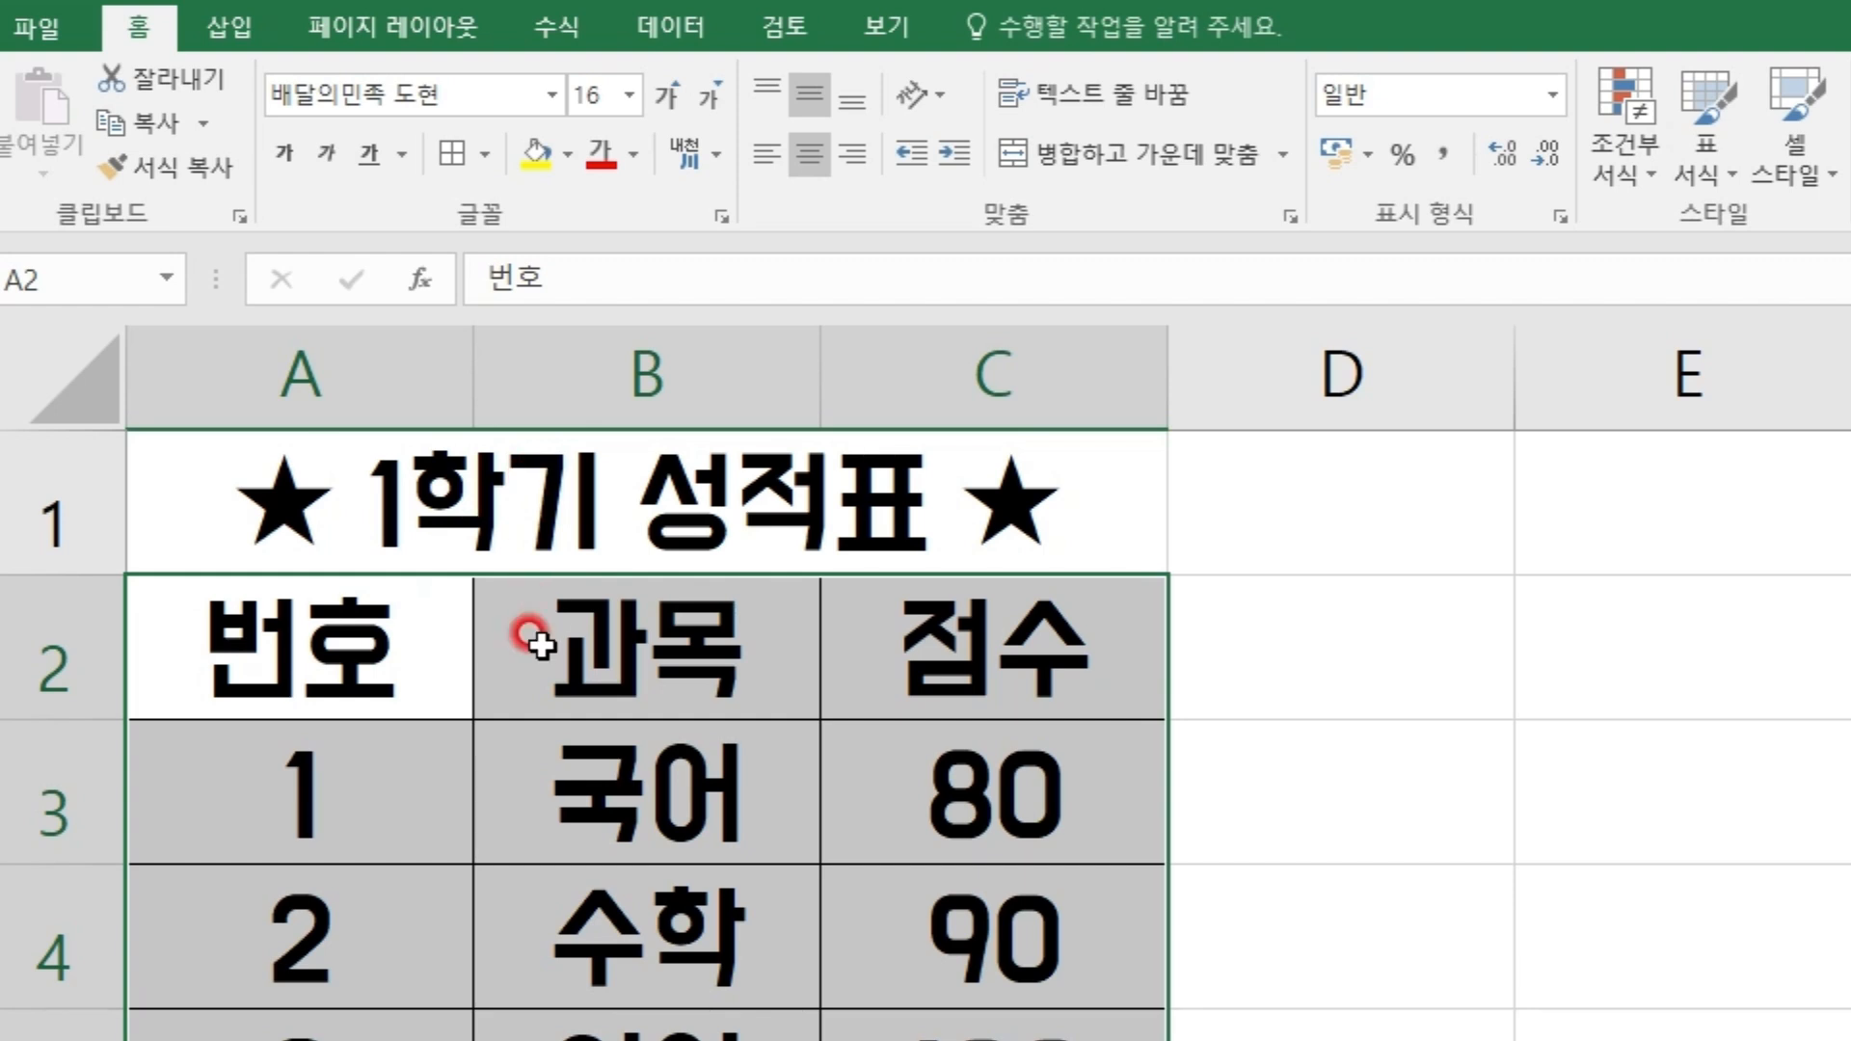
Fill the header cells A2:C2 with the lightest gold theme color
left_click(521, 631)
left_click_drag(215, 632, 959, 644)
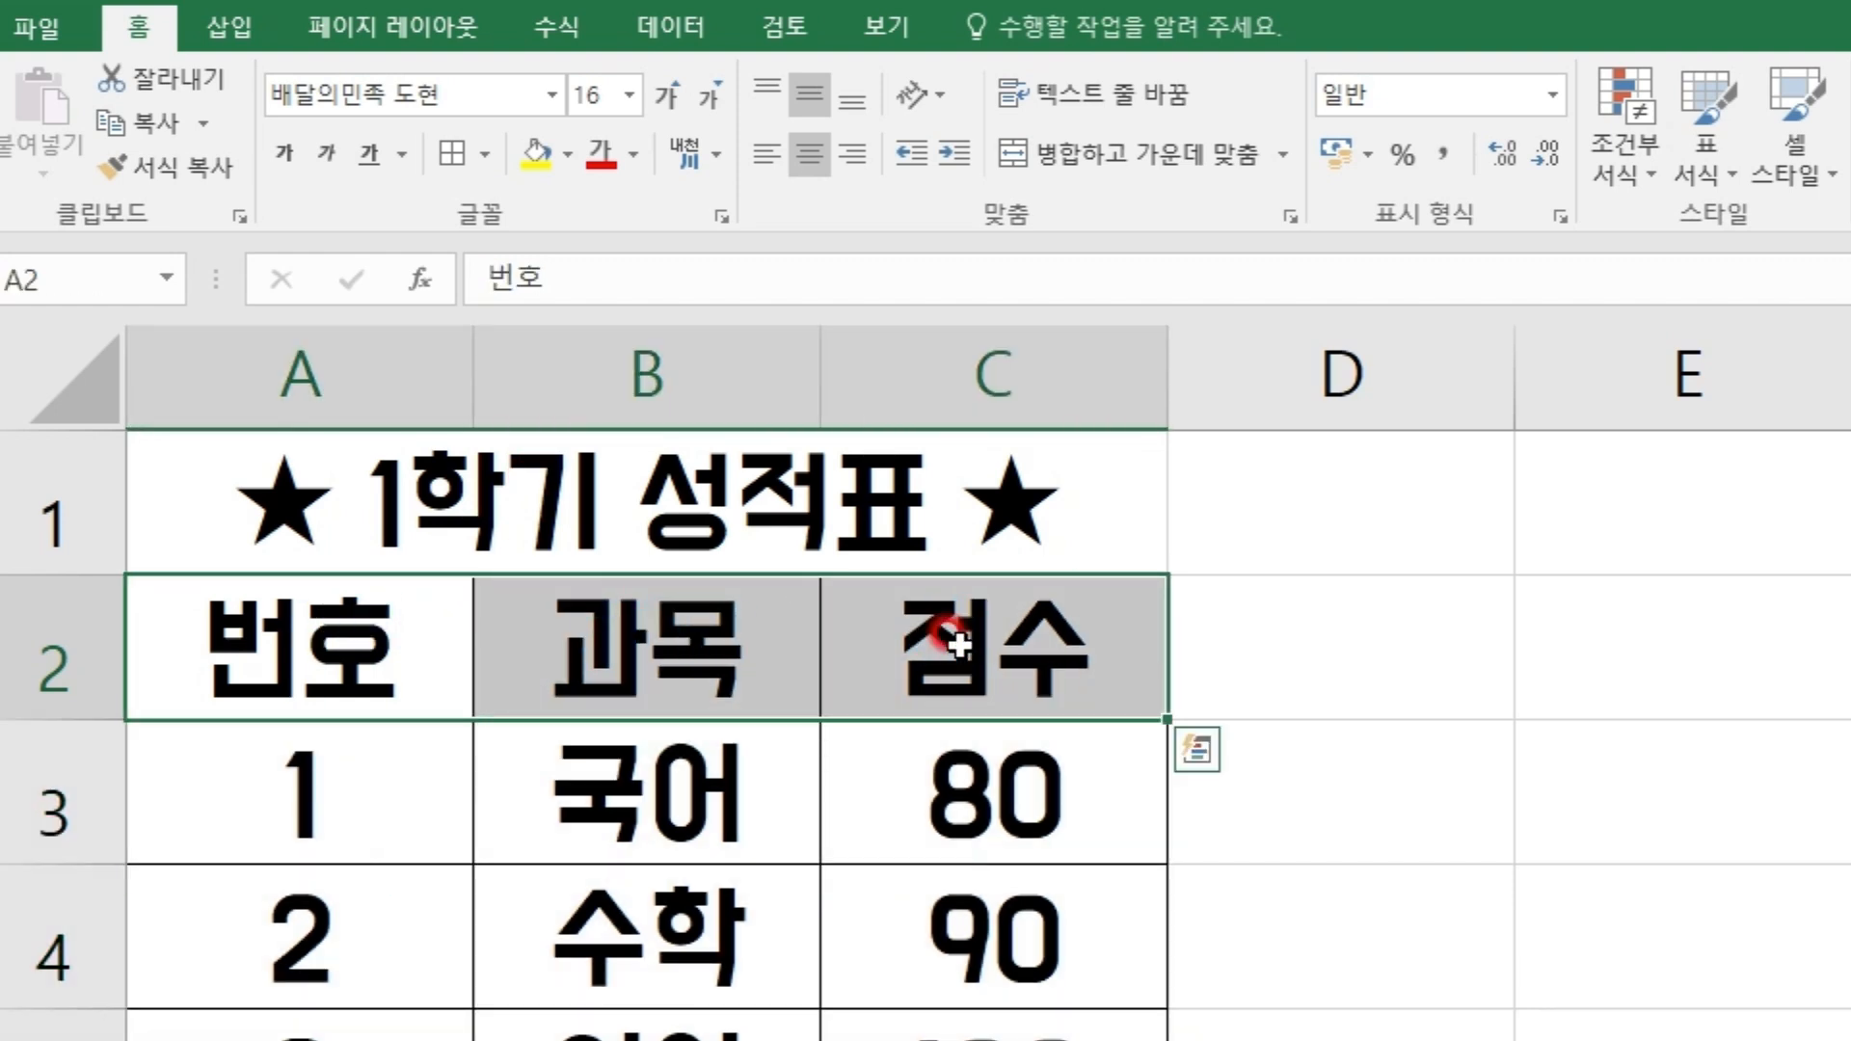
left_click(567, 153)
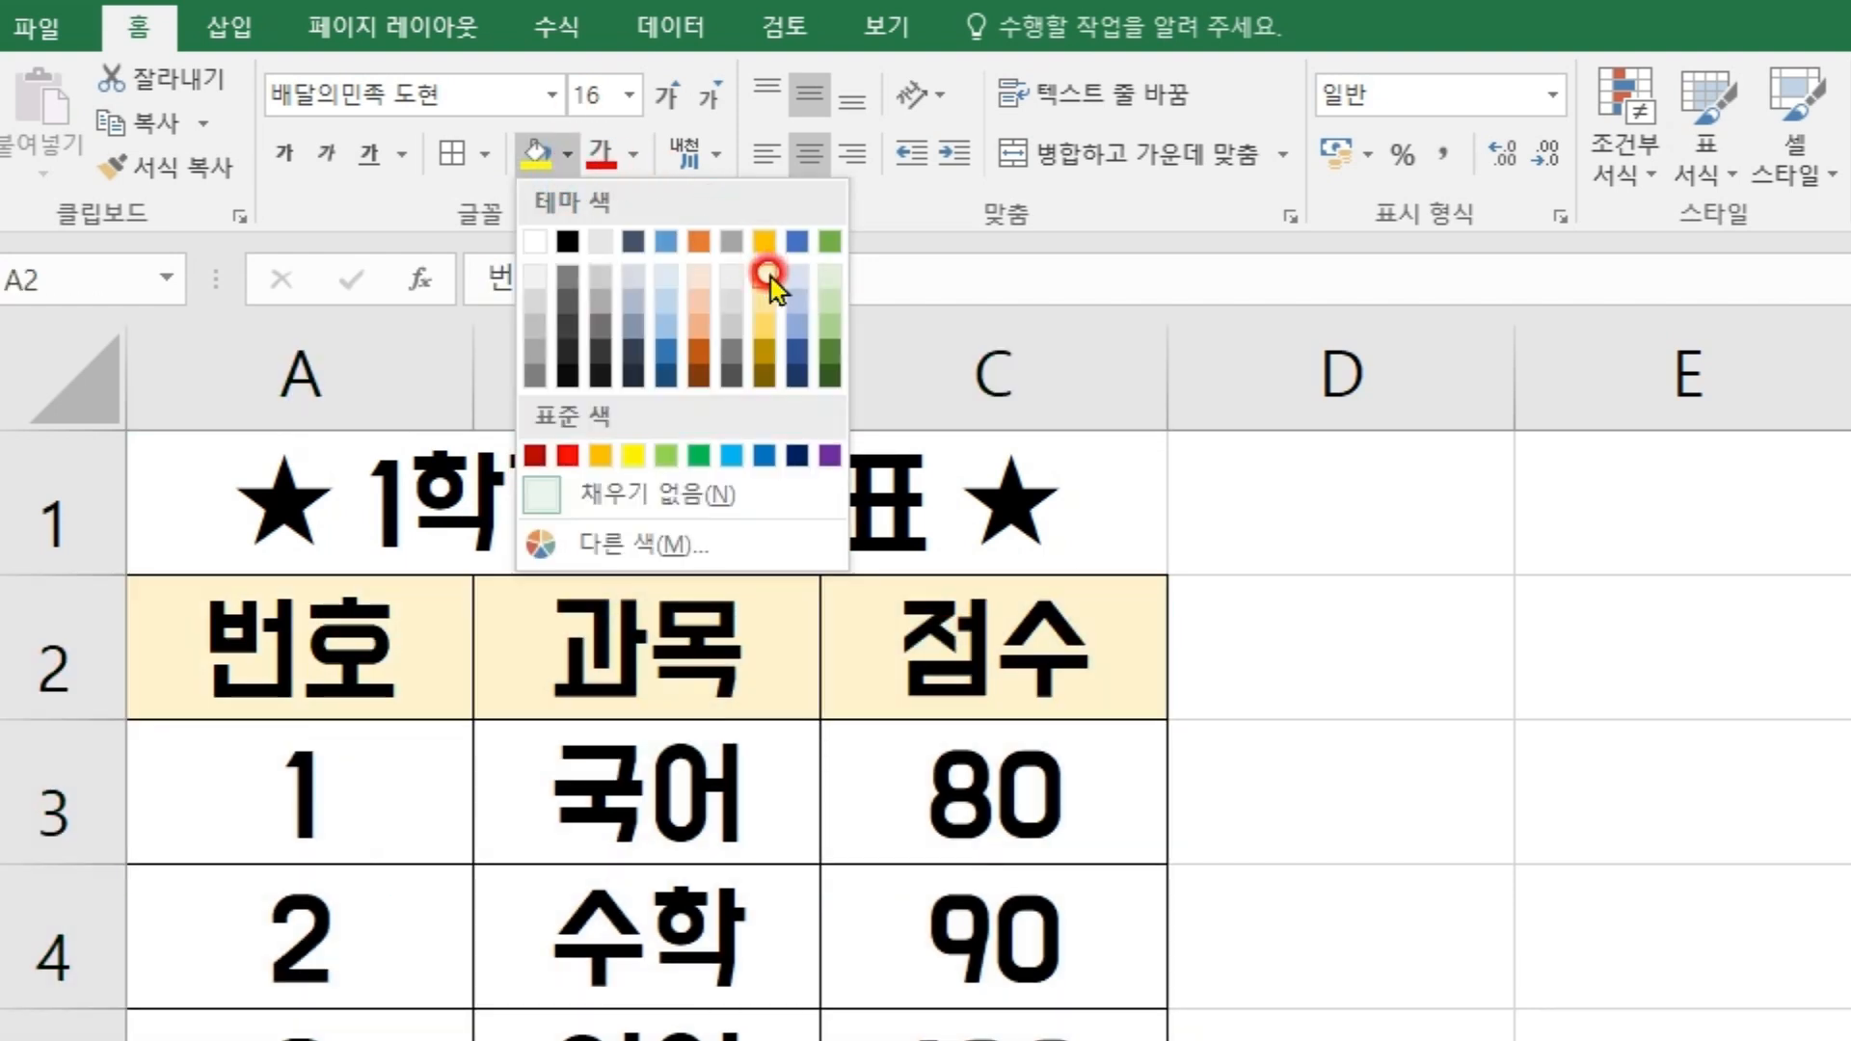
left_click(767, 277)
left_click(835, 872)
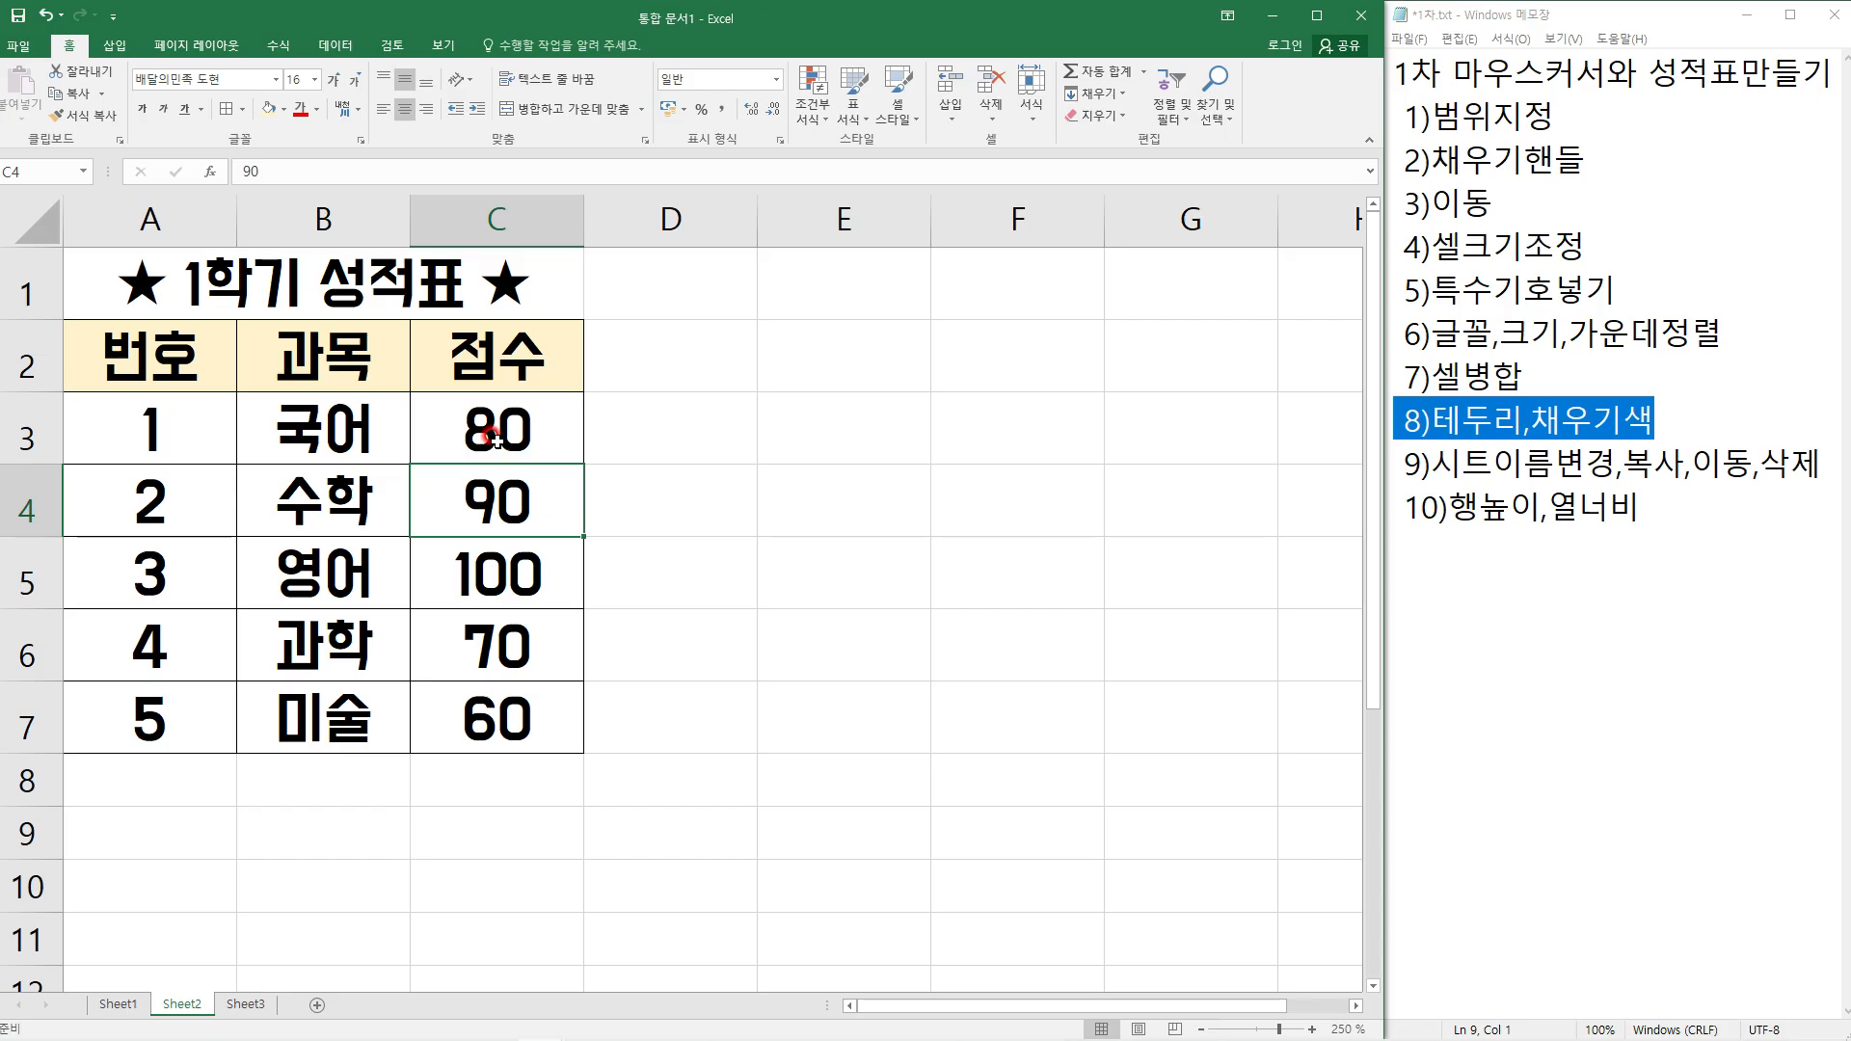
Highlight the 9)시트이름변경,복사,이동,삭제 item in the Notepad outline and rename Sheet2 as 1학기성적표
left_click(1395, 473)
left_click_drag(1405, 465, 1822, 463)
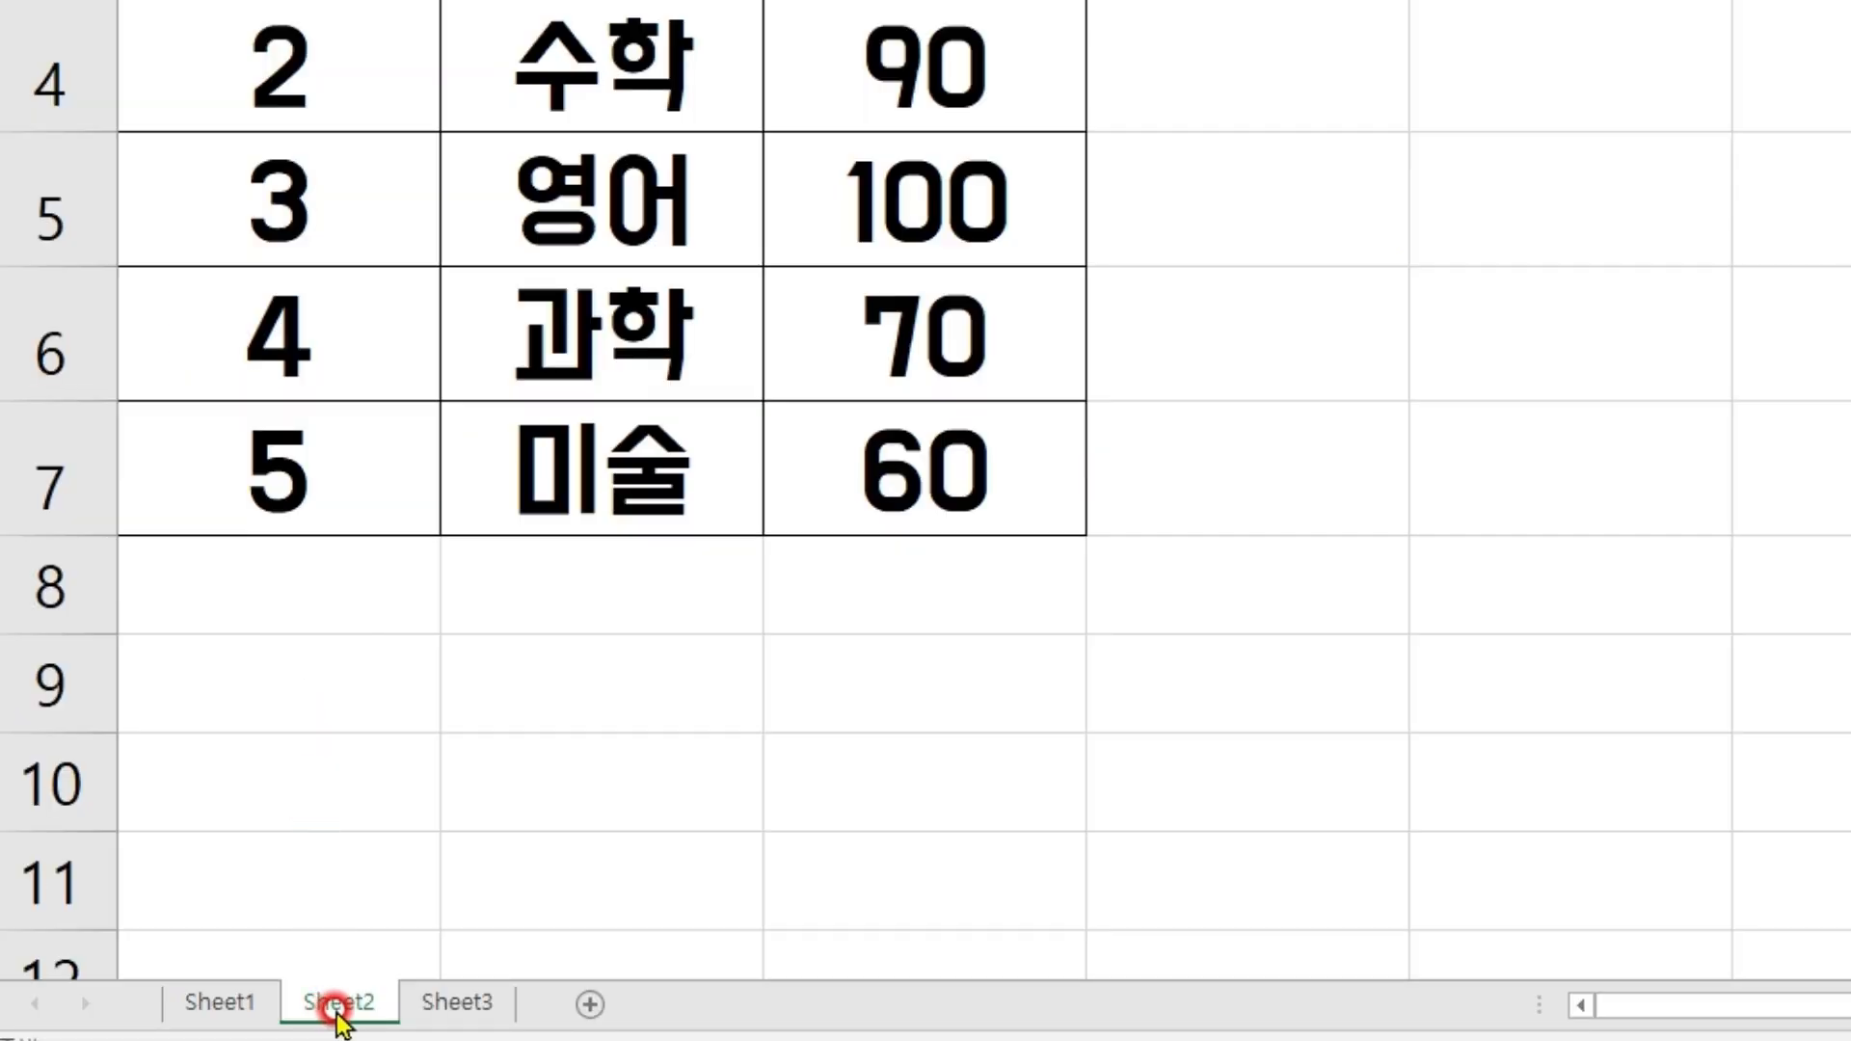
left_click_drag(338, 1008, 398, 1027)
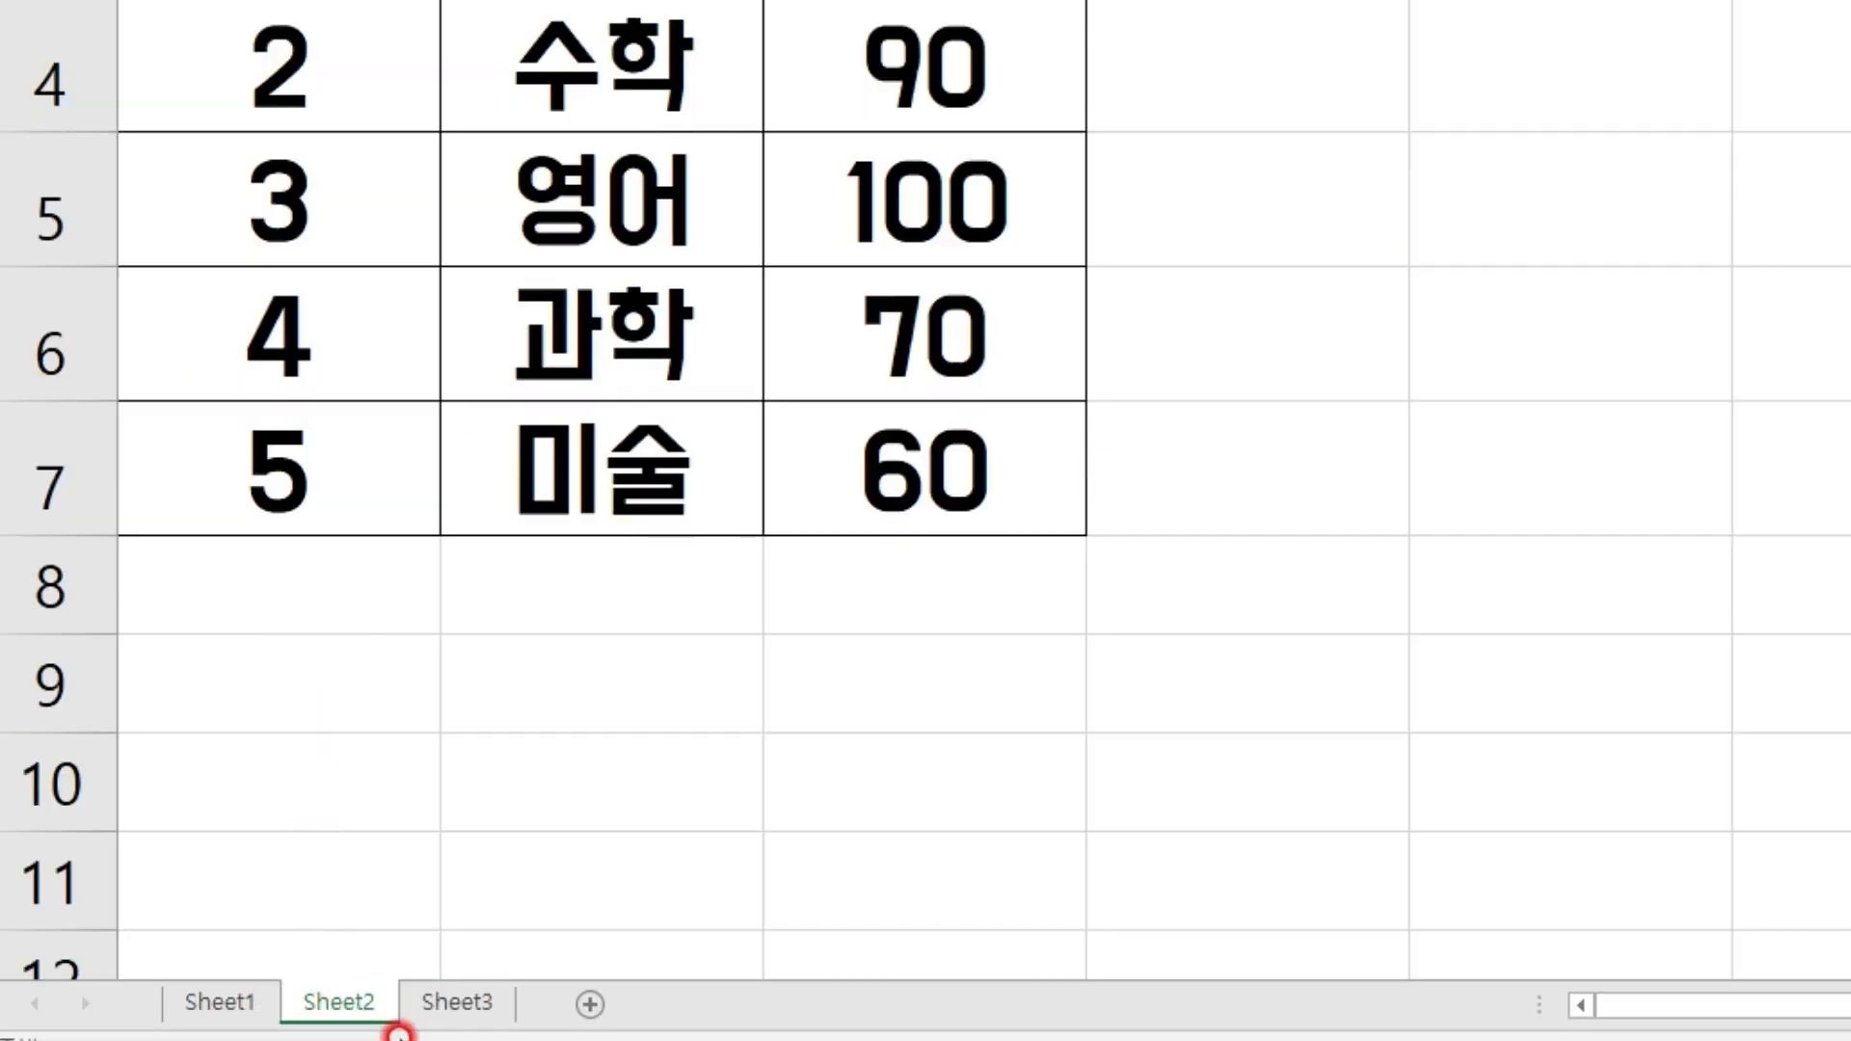
left_click(346, 1002)
double_click(345, 1002)
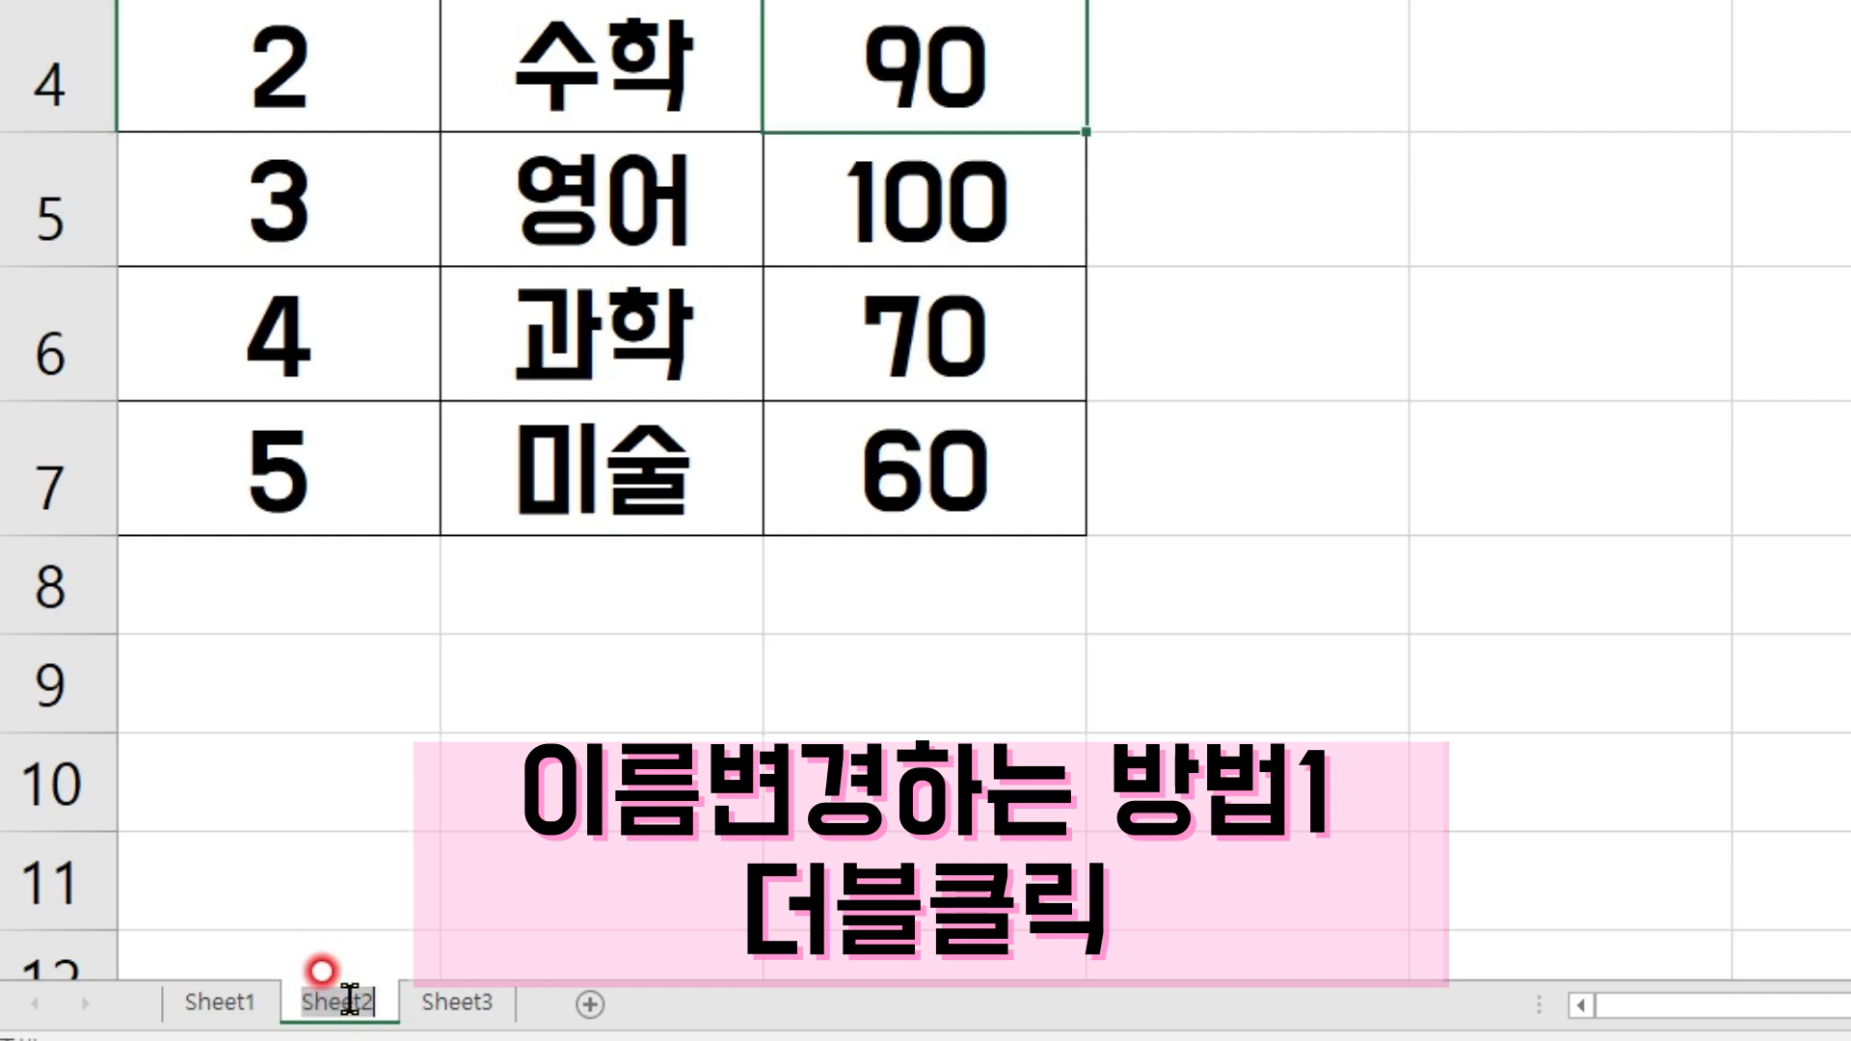
type("1학기 성적표")
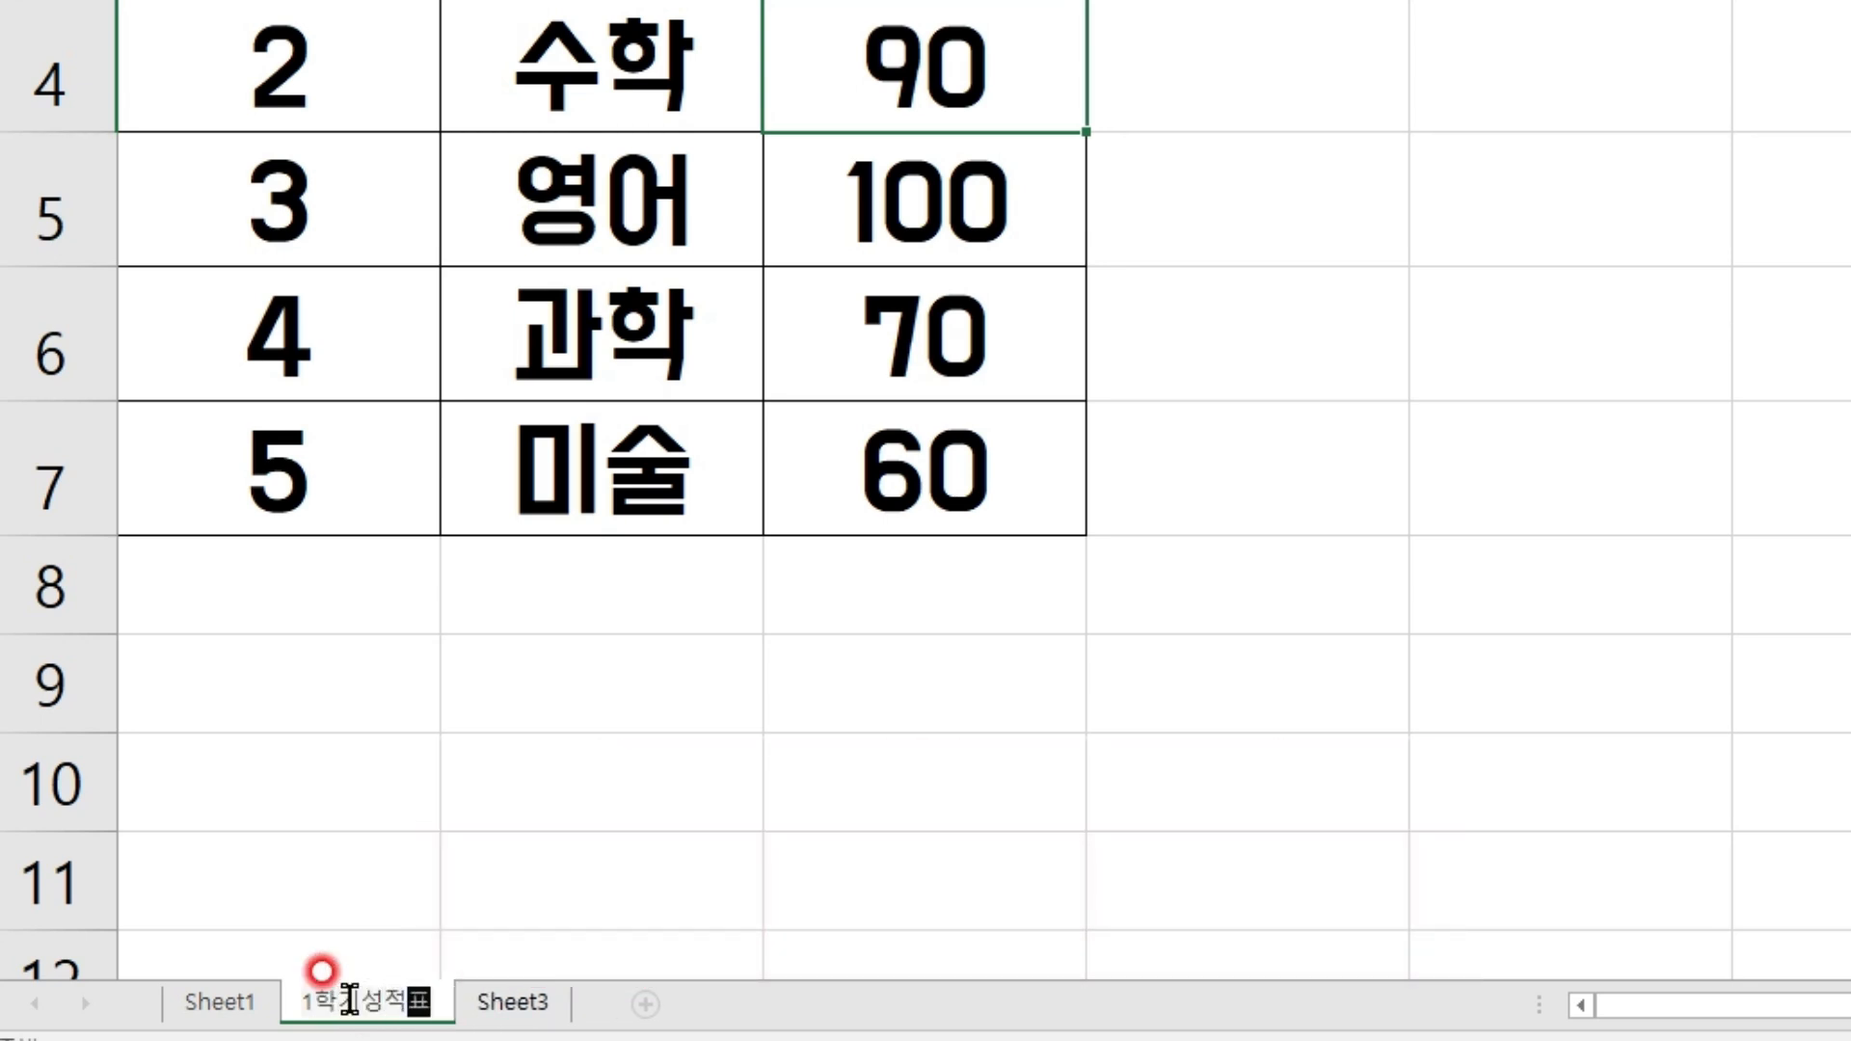
key("Return")
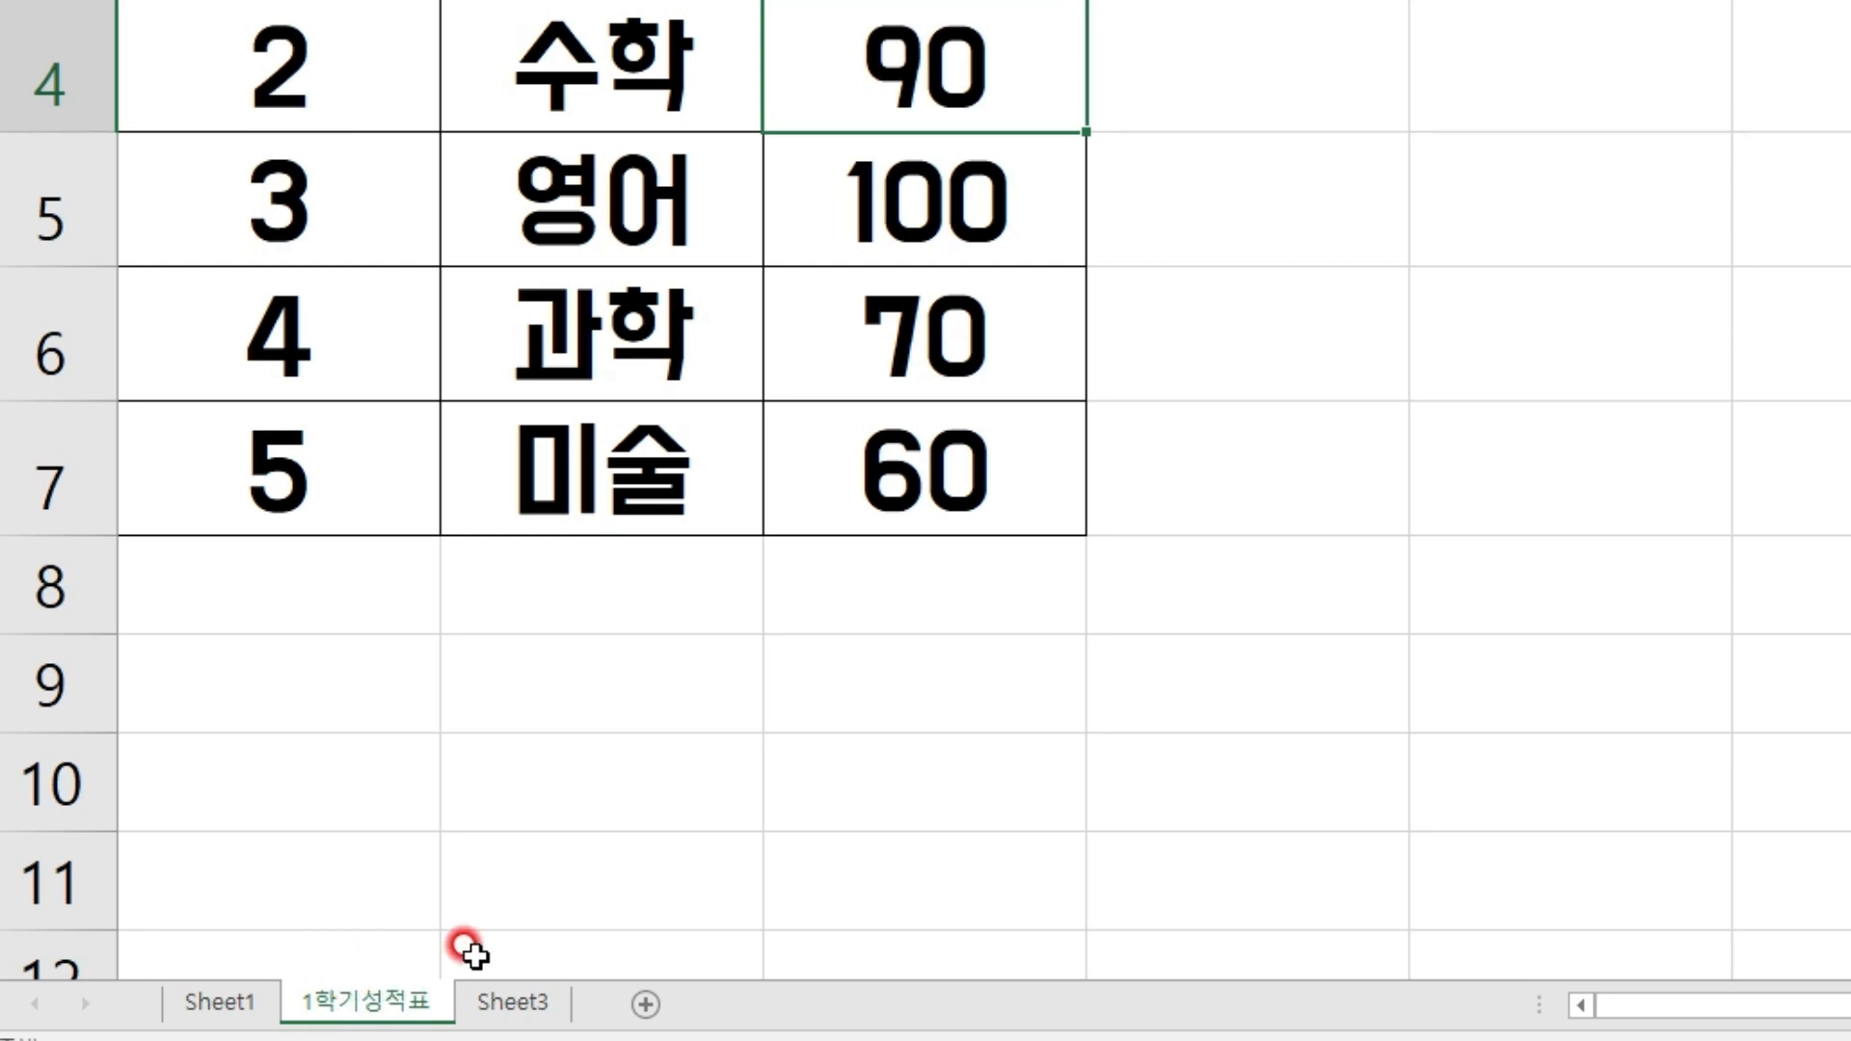
right_click(356, 993)
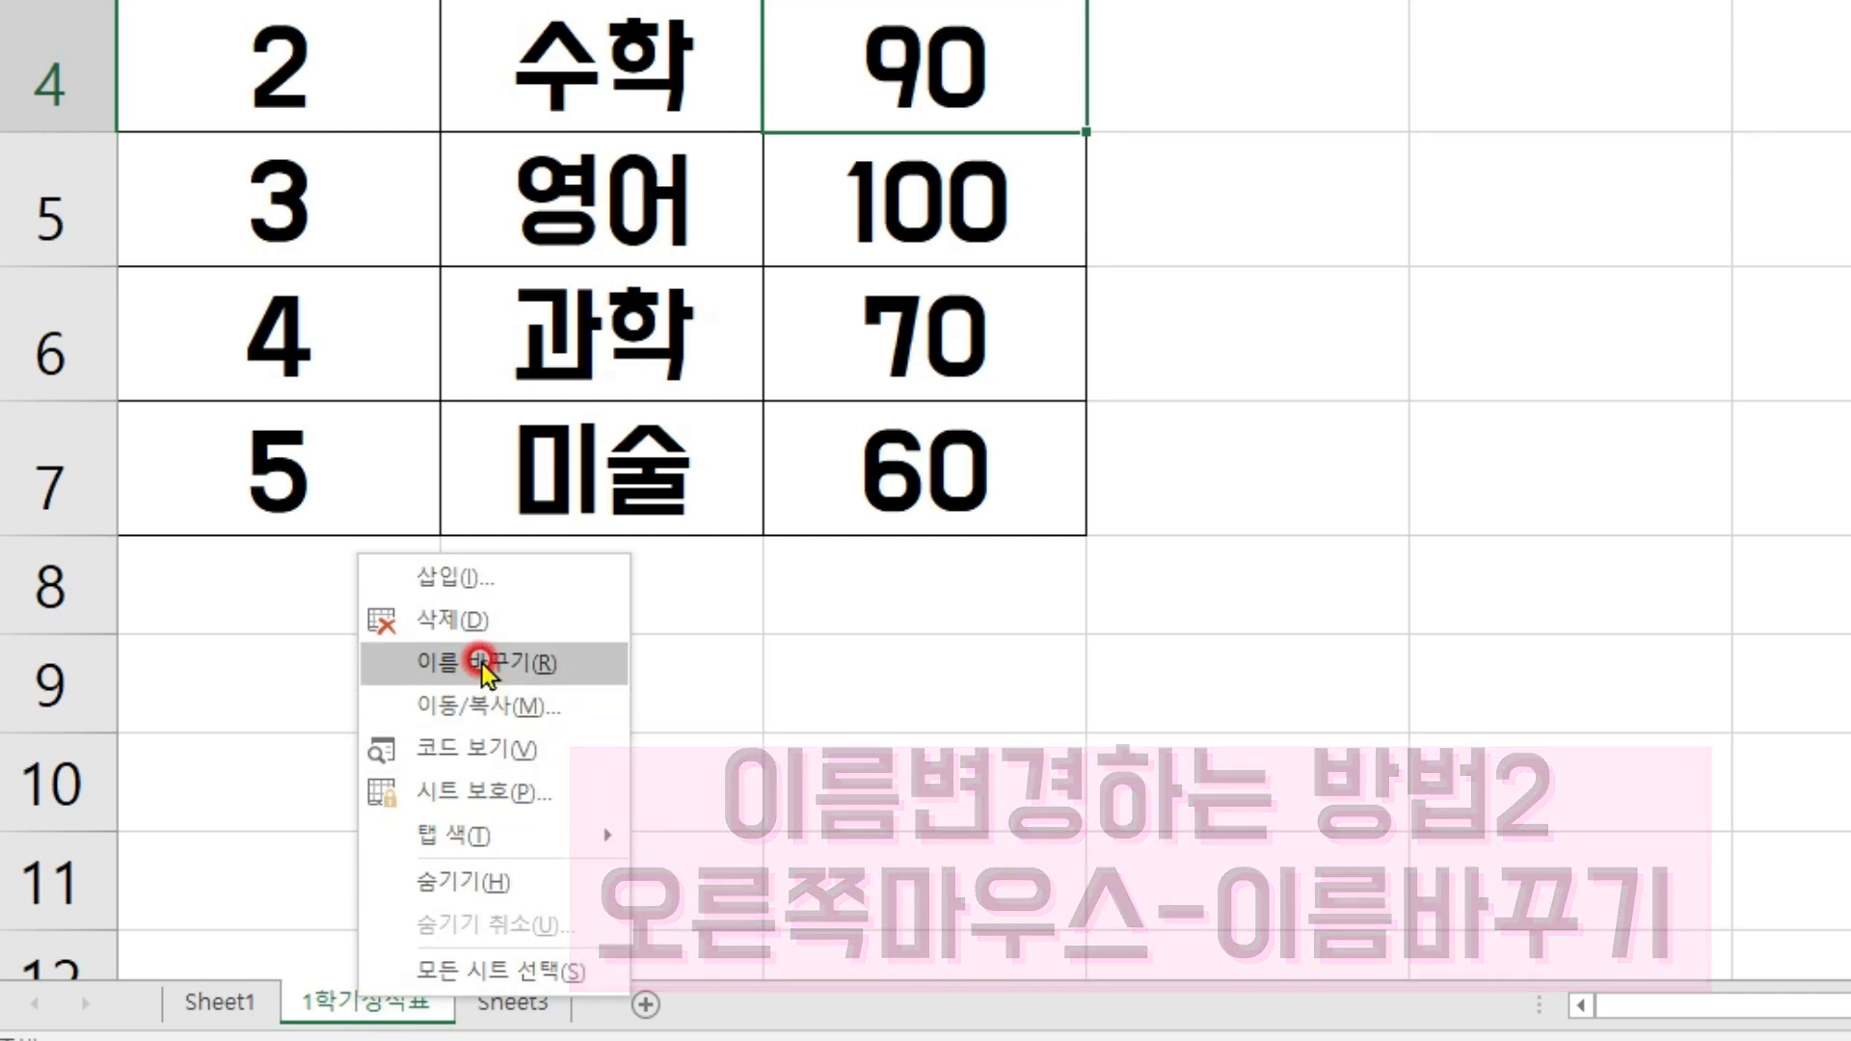
left_click(359, 1002)
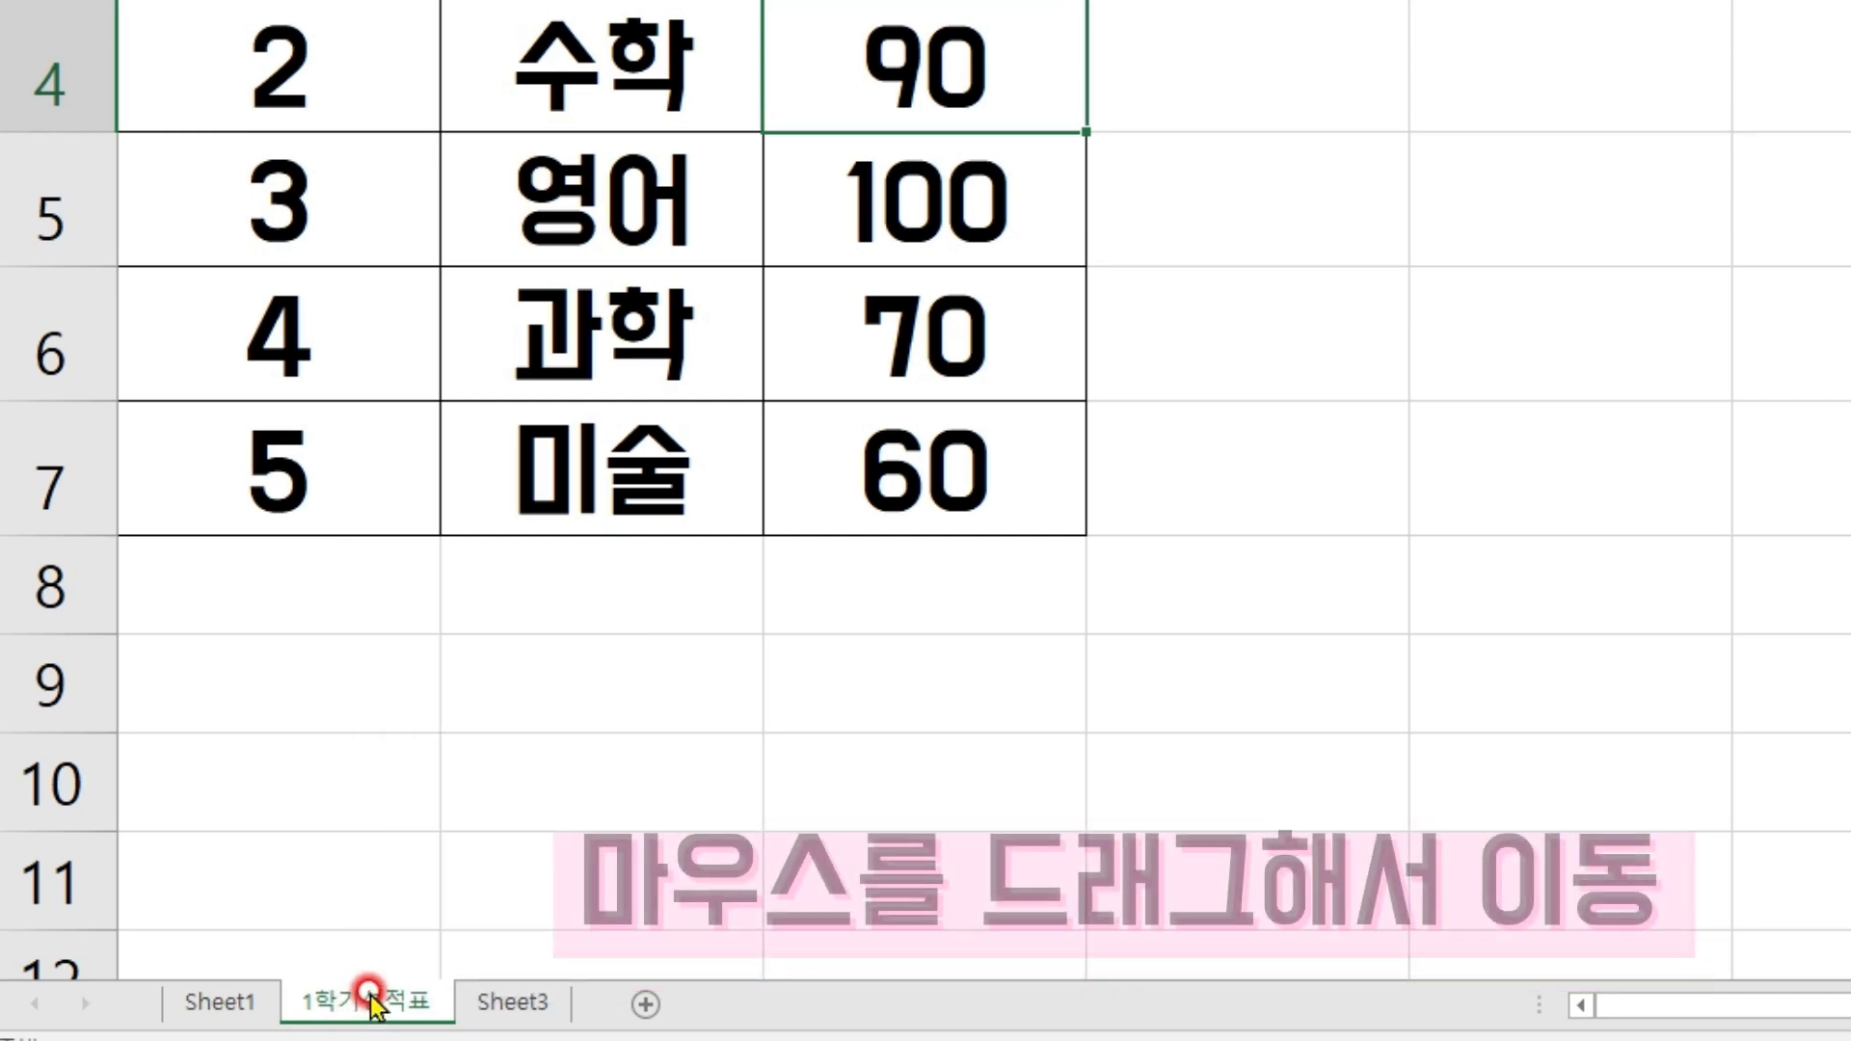
Move the 1학기성적표 sheet behind Sheet3 and back to the front, ahead of Sheet1
mouse_move(371, 1004)
left_mouse_down()
mouse_move(613, 978)
mouse_move(558, 1000)
left_mouse_up()
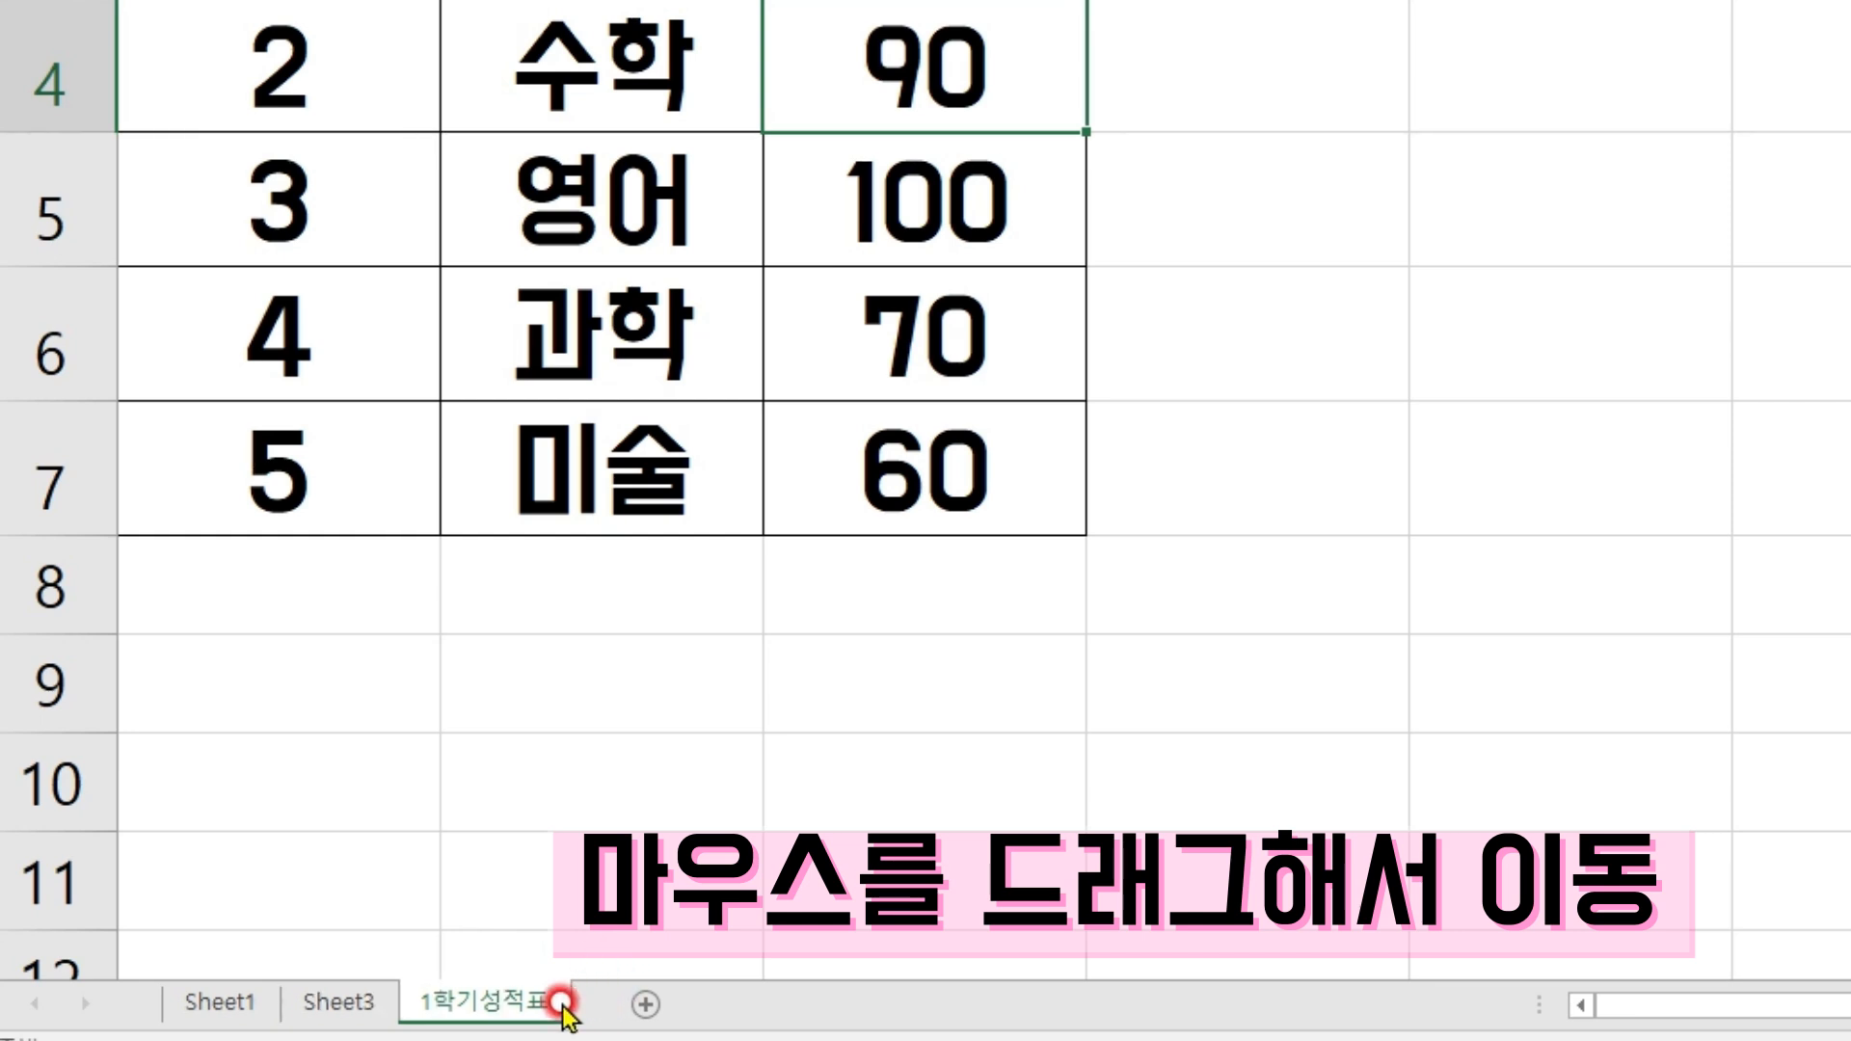
left_click_drag(171, 967, 235, 1004)
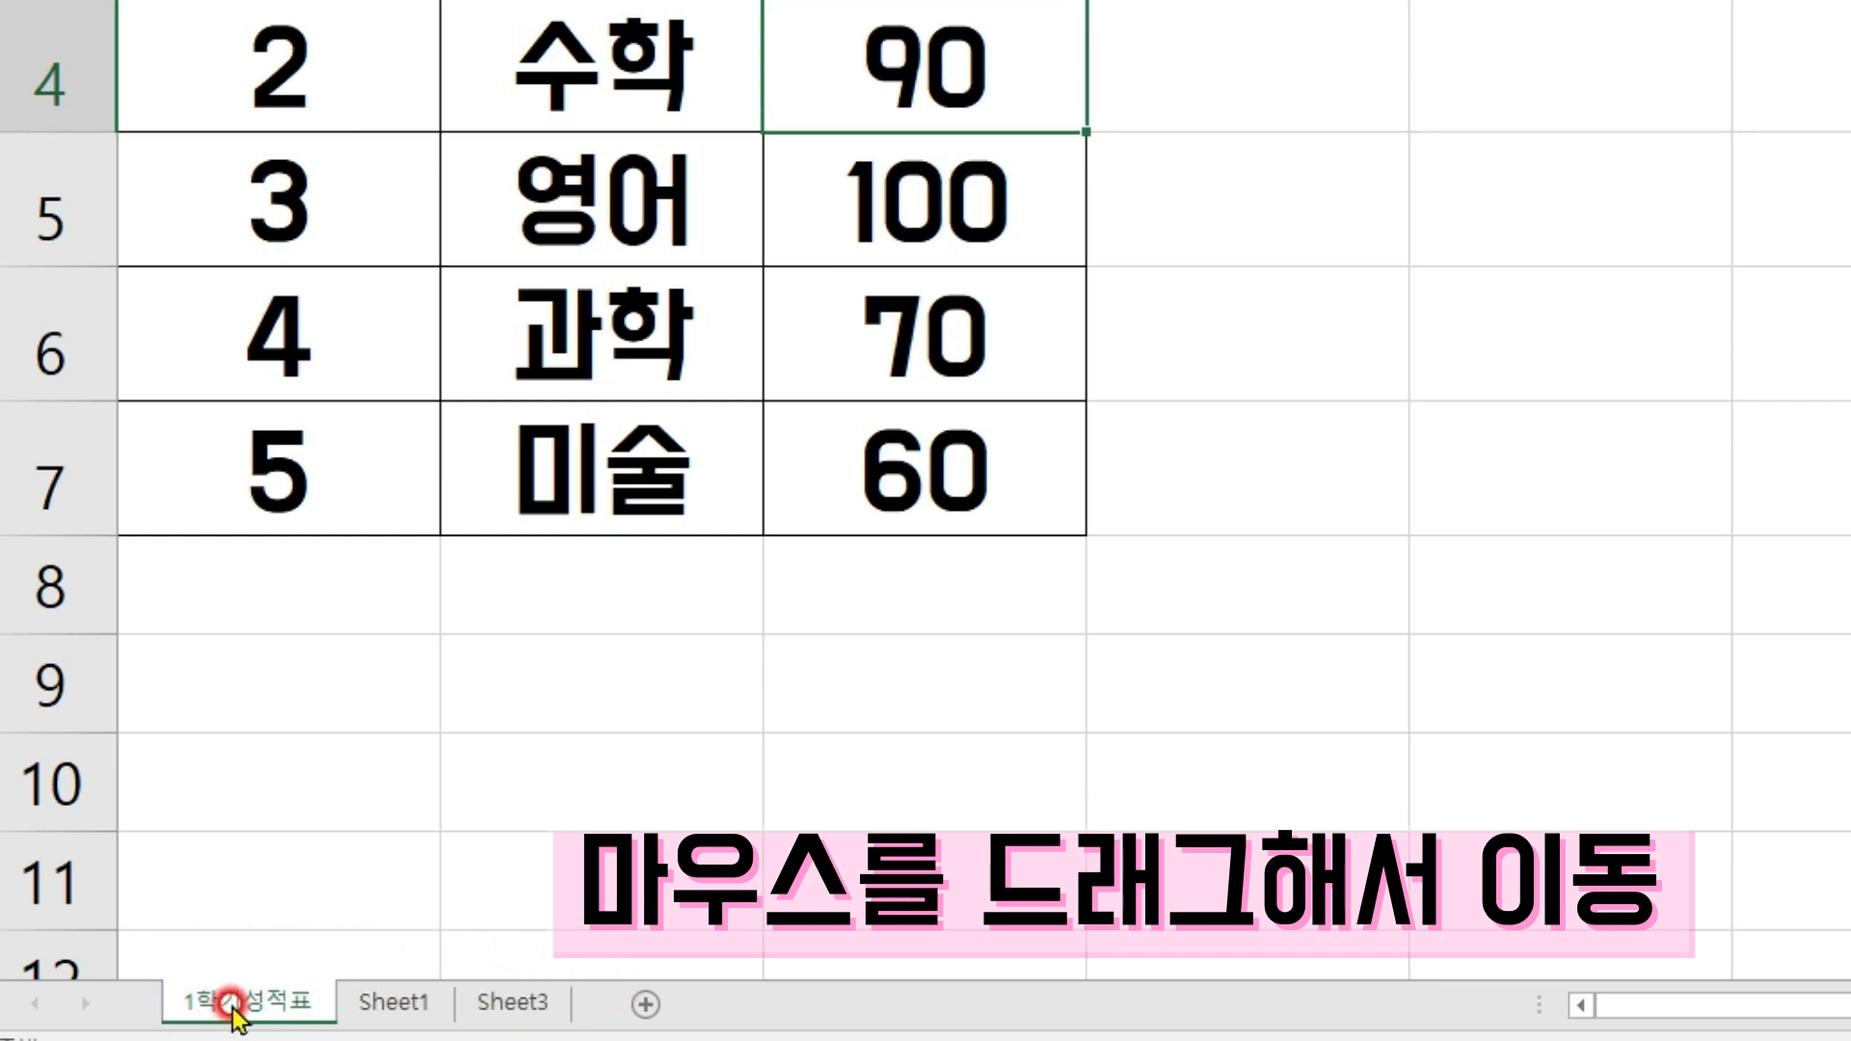
left_click_drag(466, 962, 359, 950)
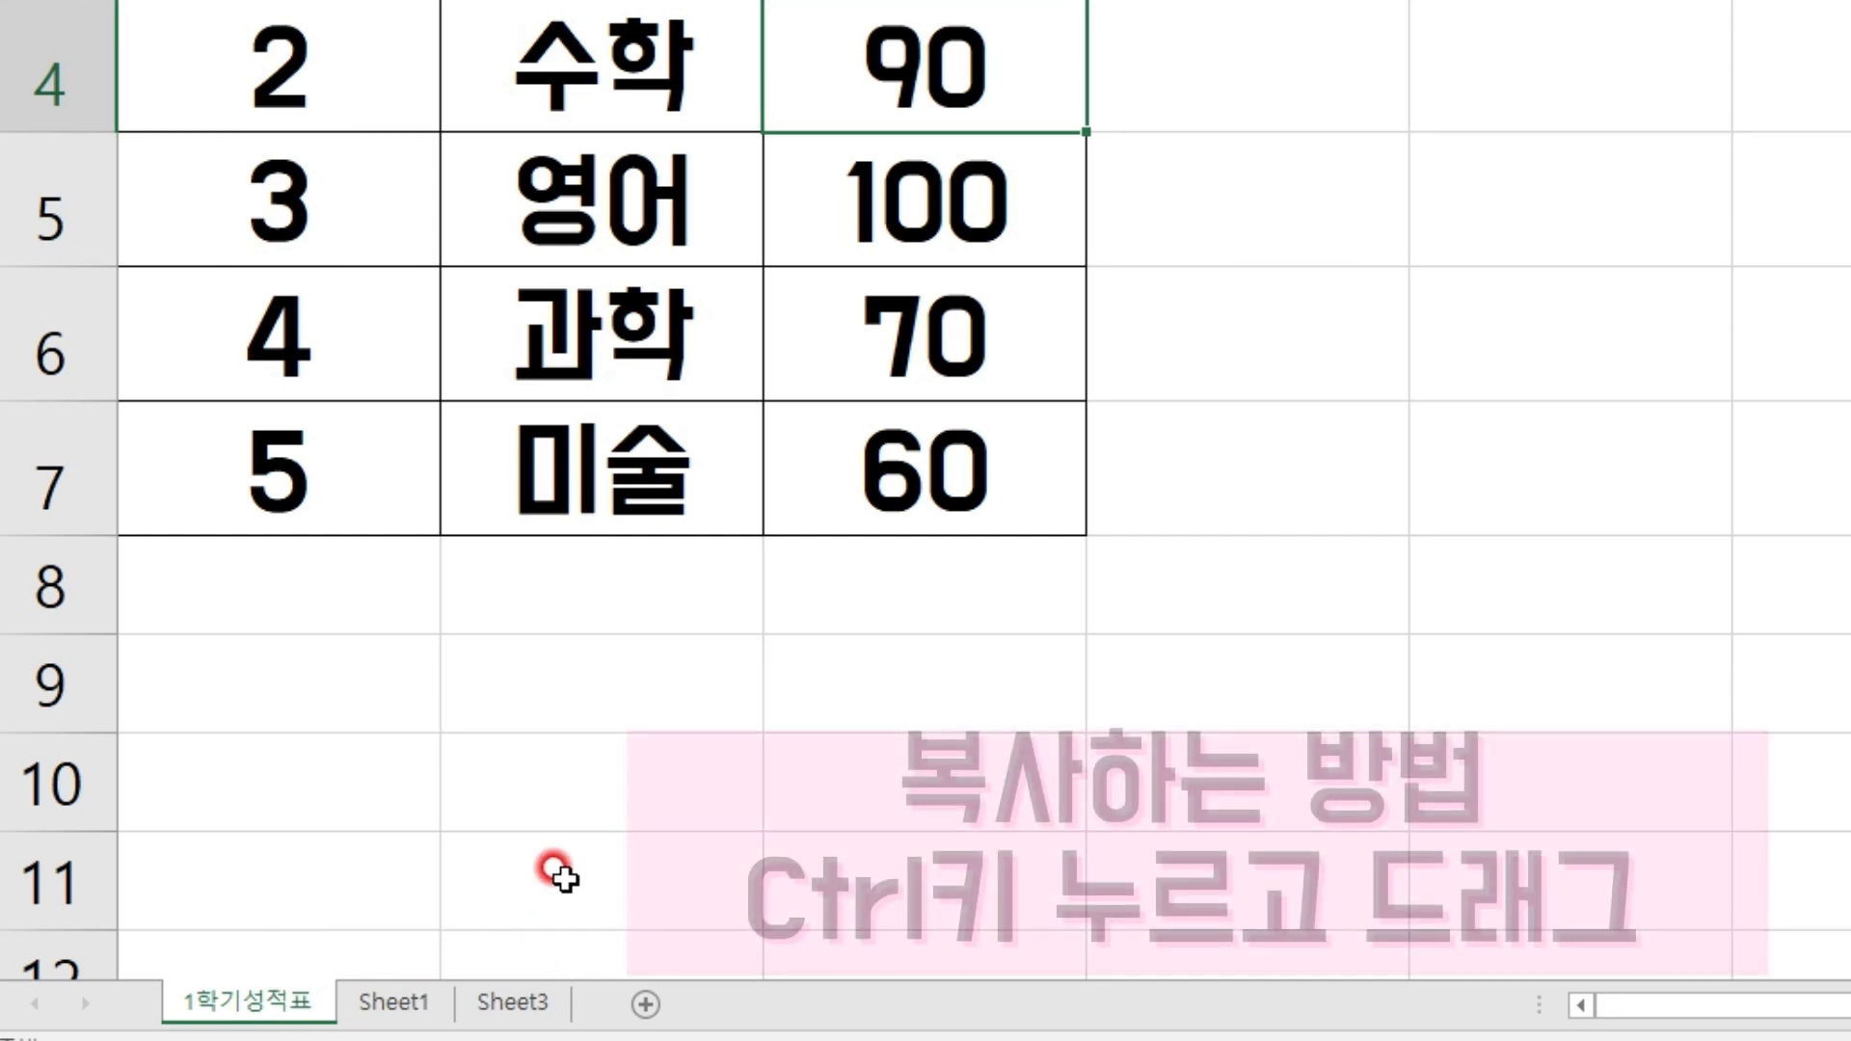
Duplicate the 1학기성적표 sheet directly after the original and view both sheets, ending on the copy
left_click_drag(302, 1004, 386, 997)
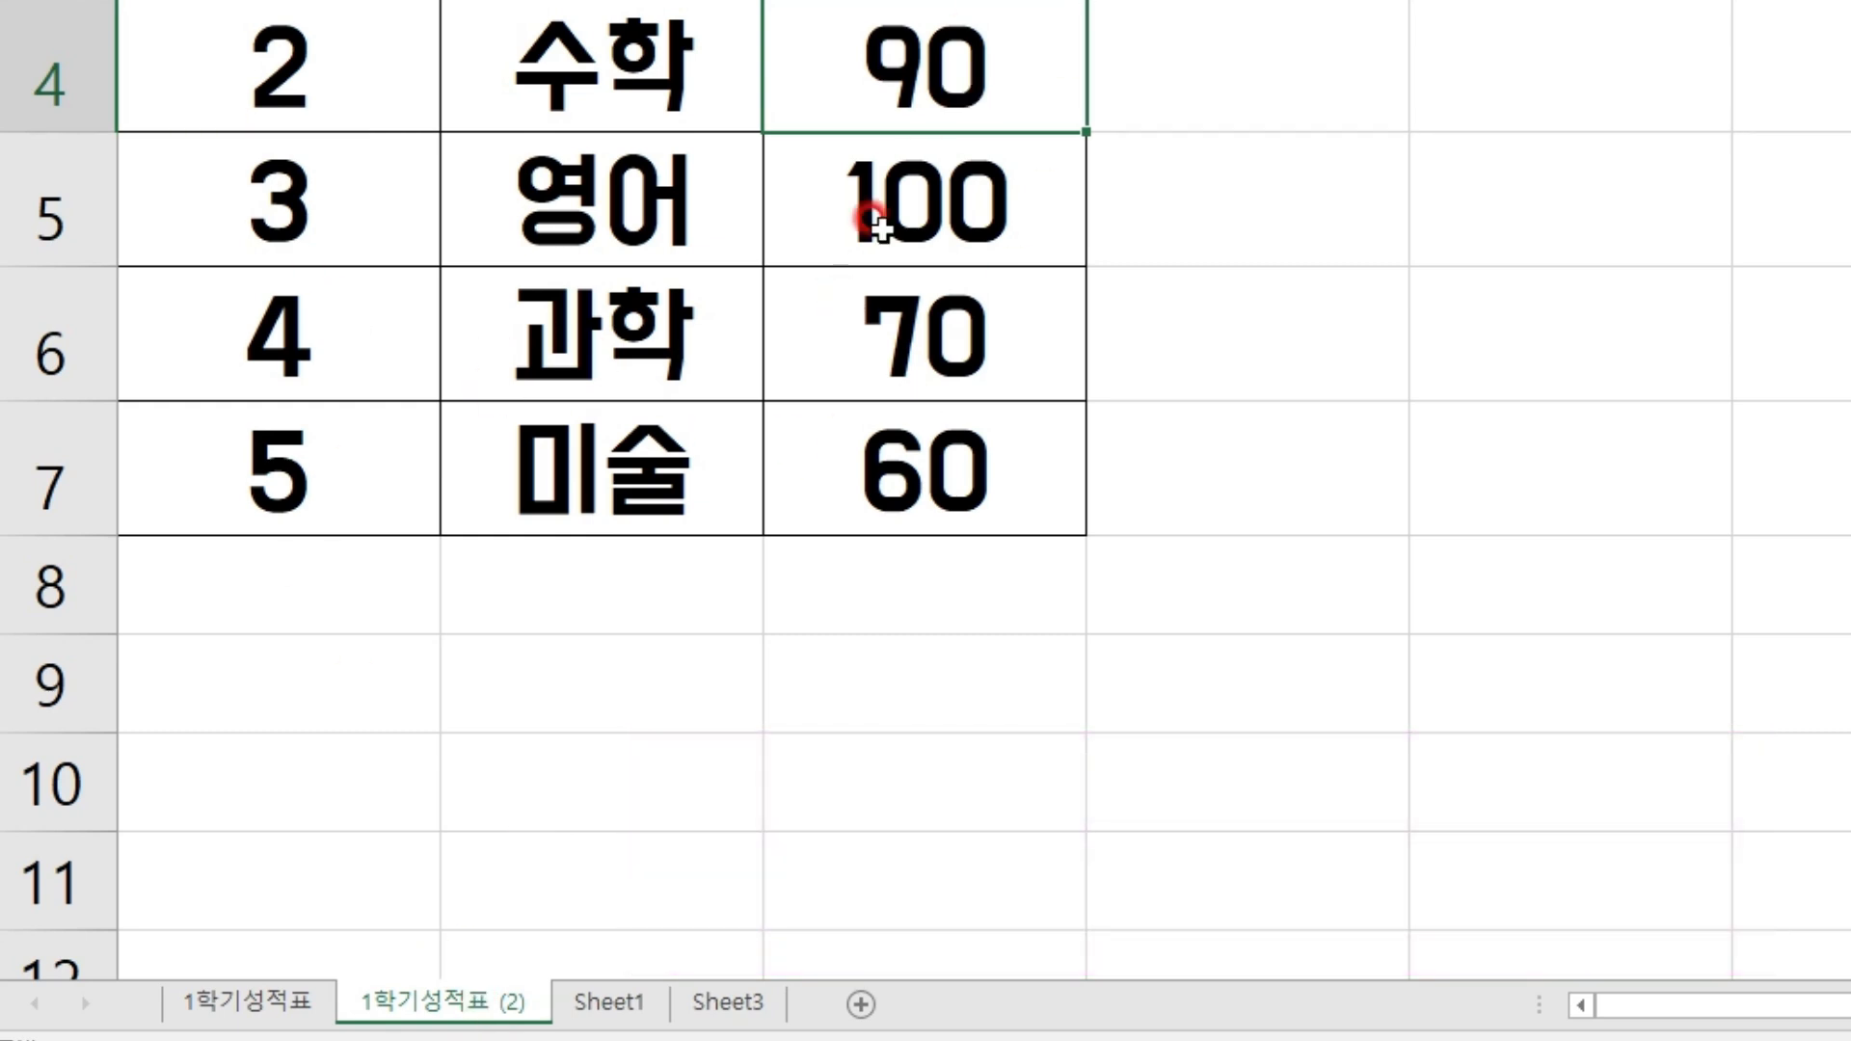
left_click(198, 1001)
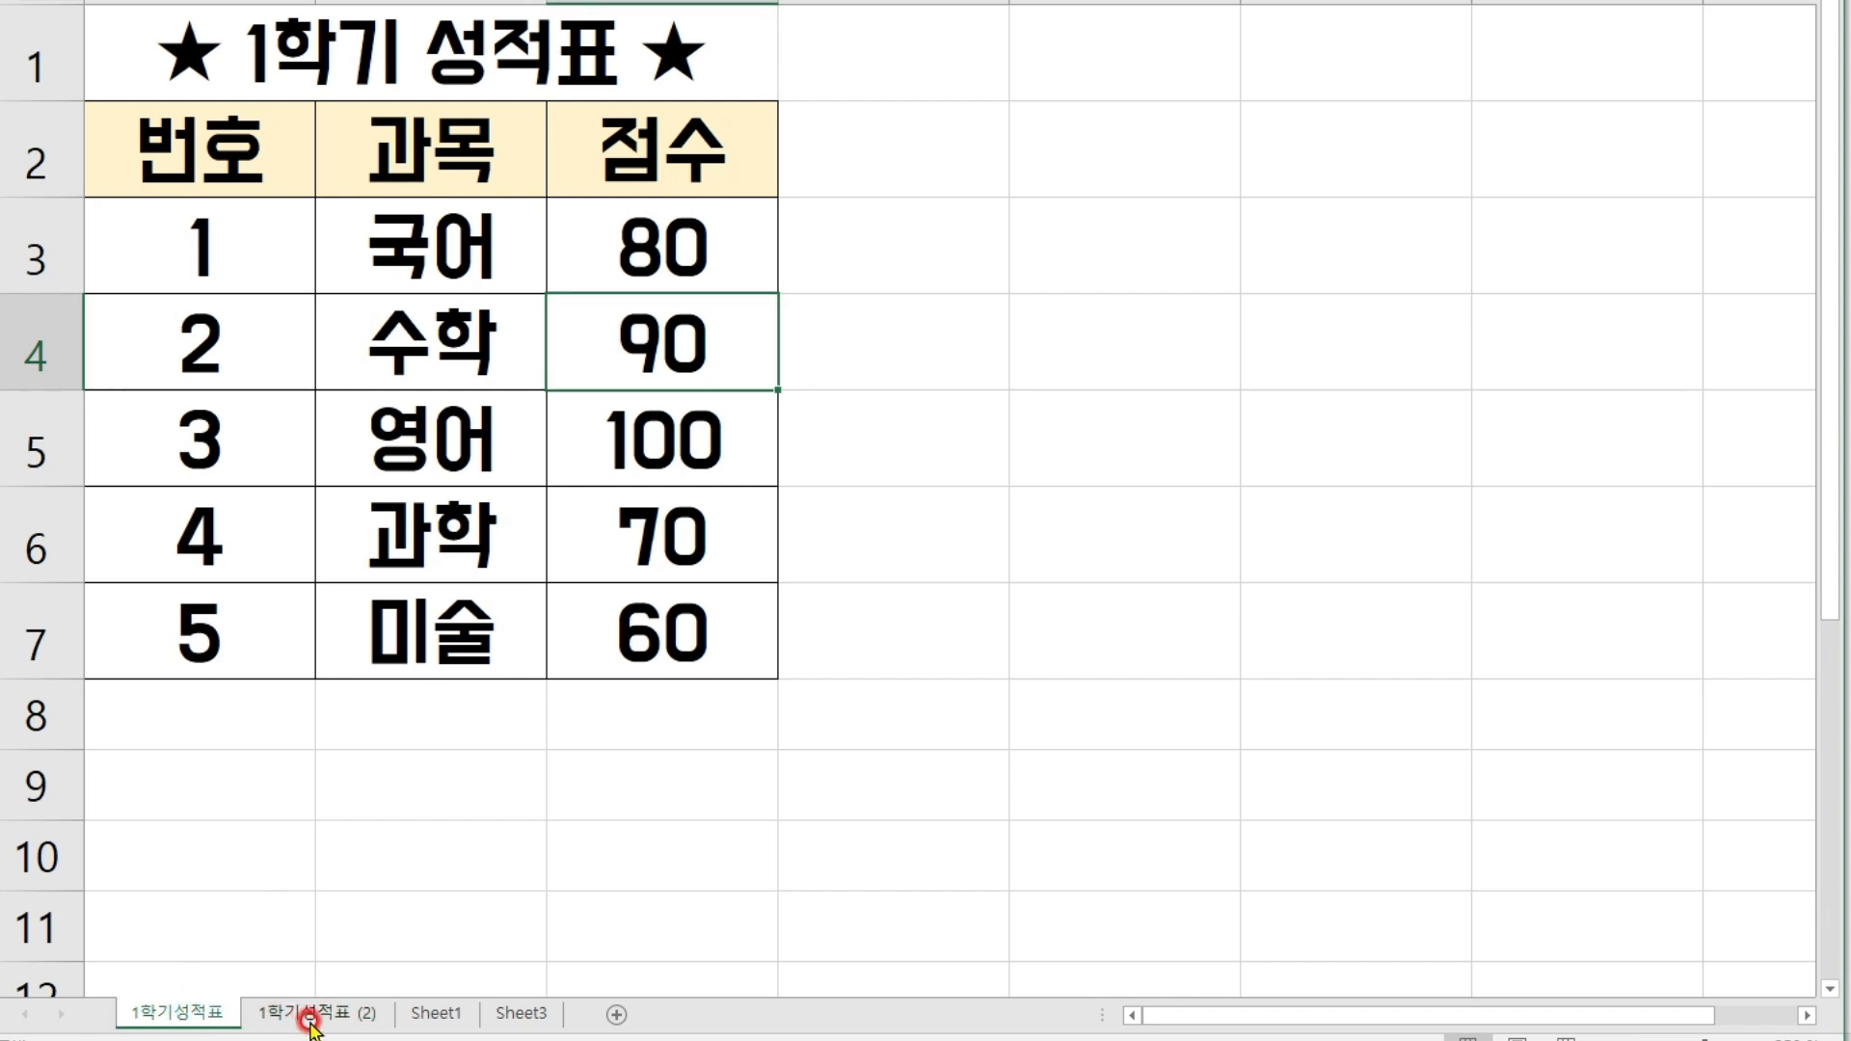
left_click(308, 1016)
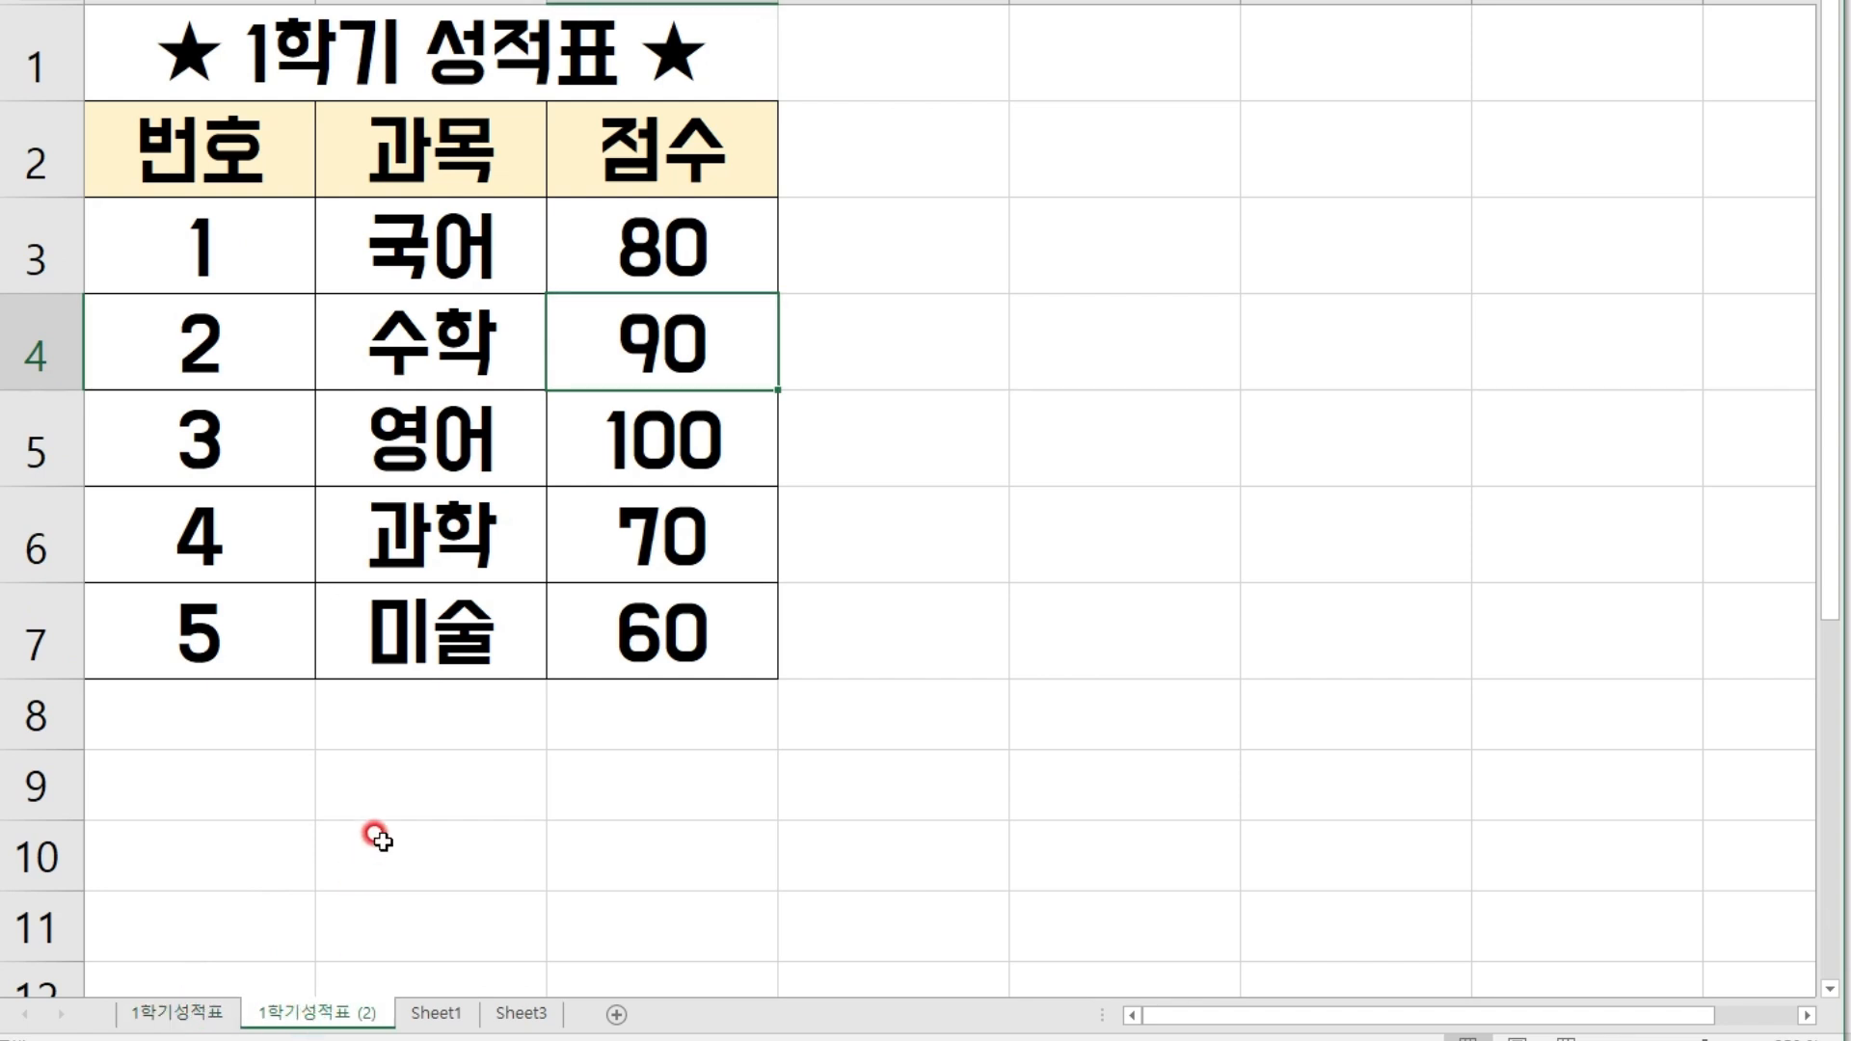
Change the title in the copied sheet's merged cell A1 to ★ 2학기 성적표 ★
double_click(256, 24)
left_click_drag(272, 50, 247, 50)
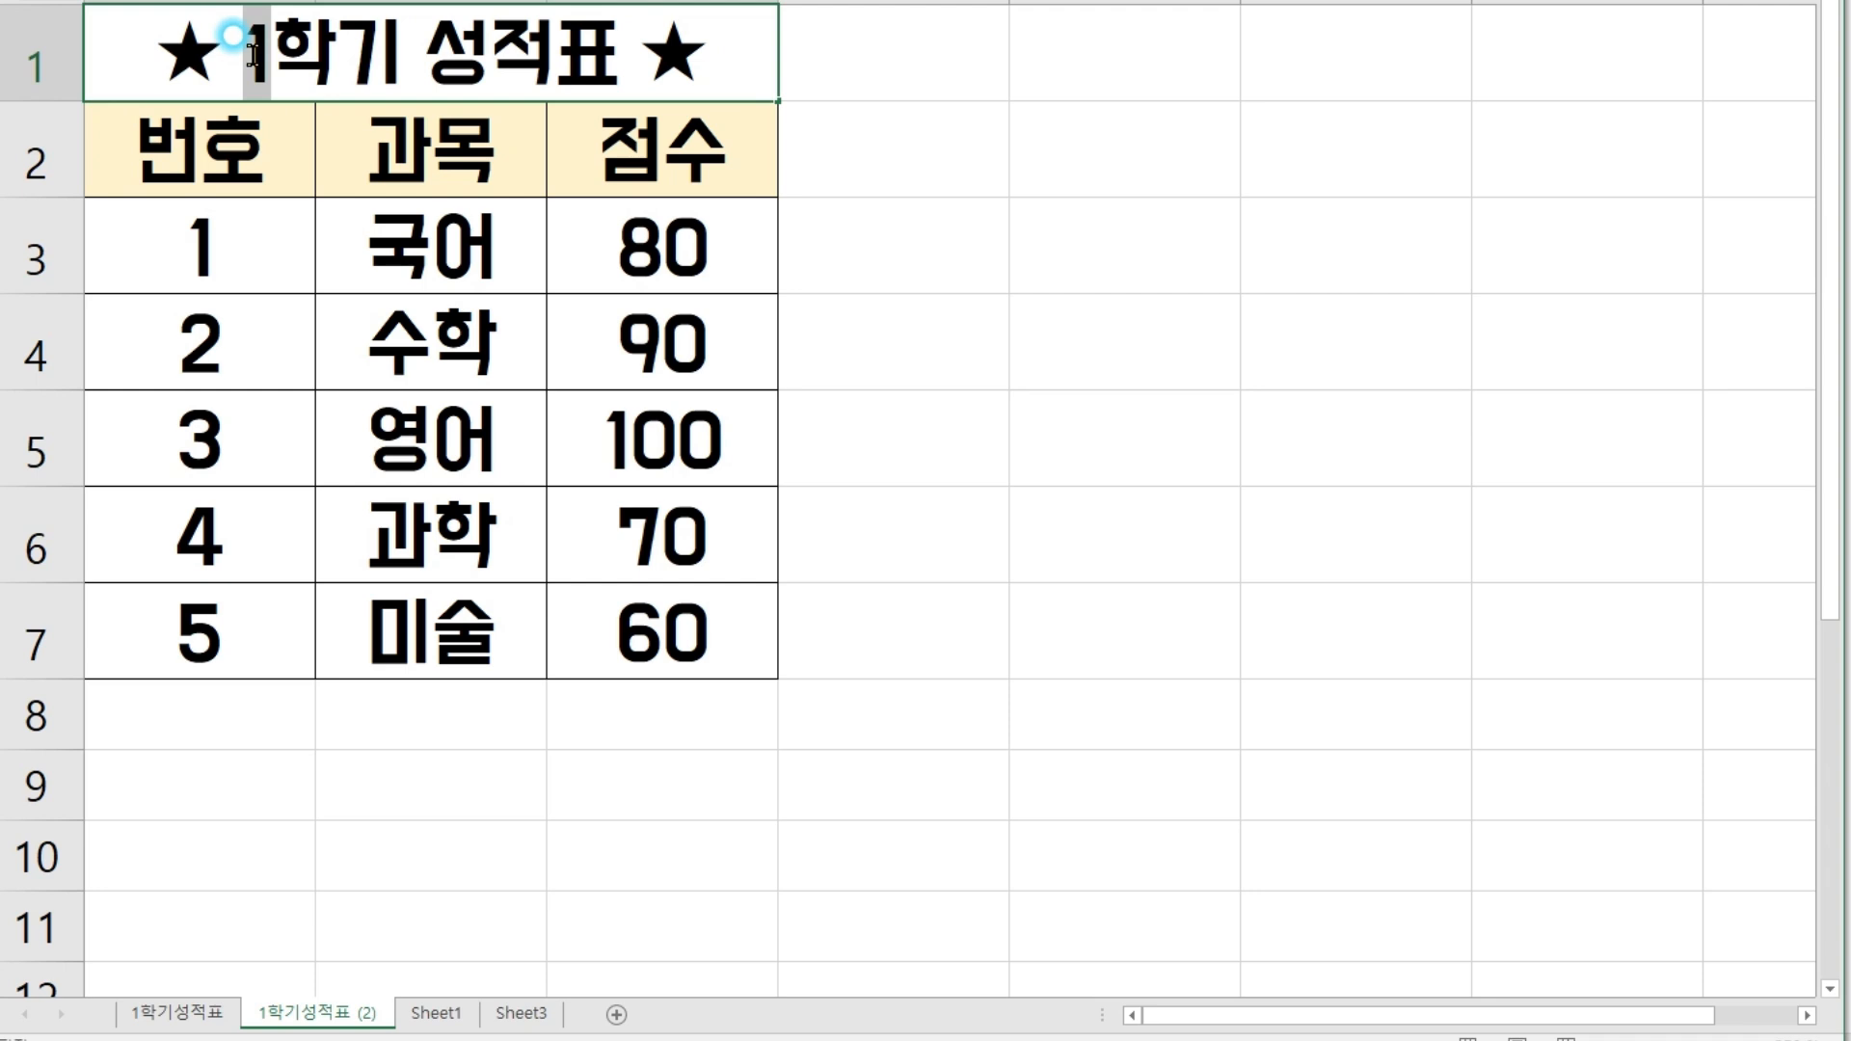
type("2")
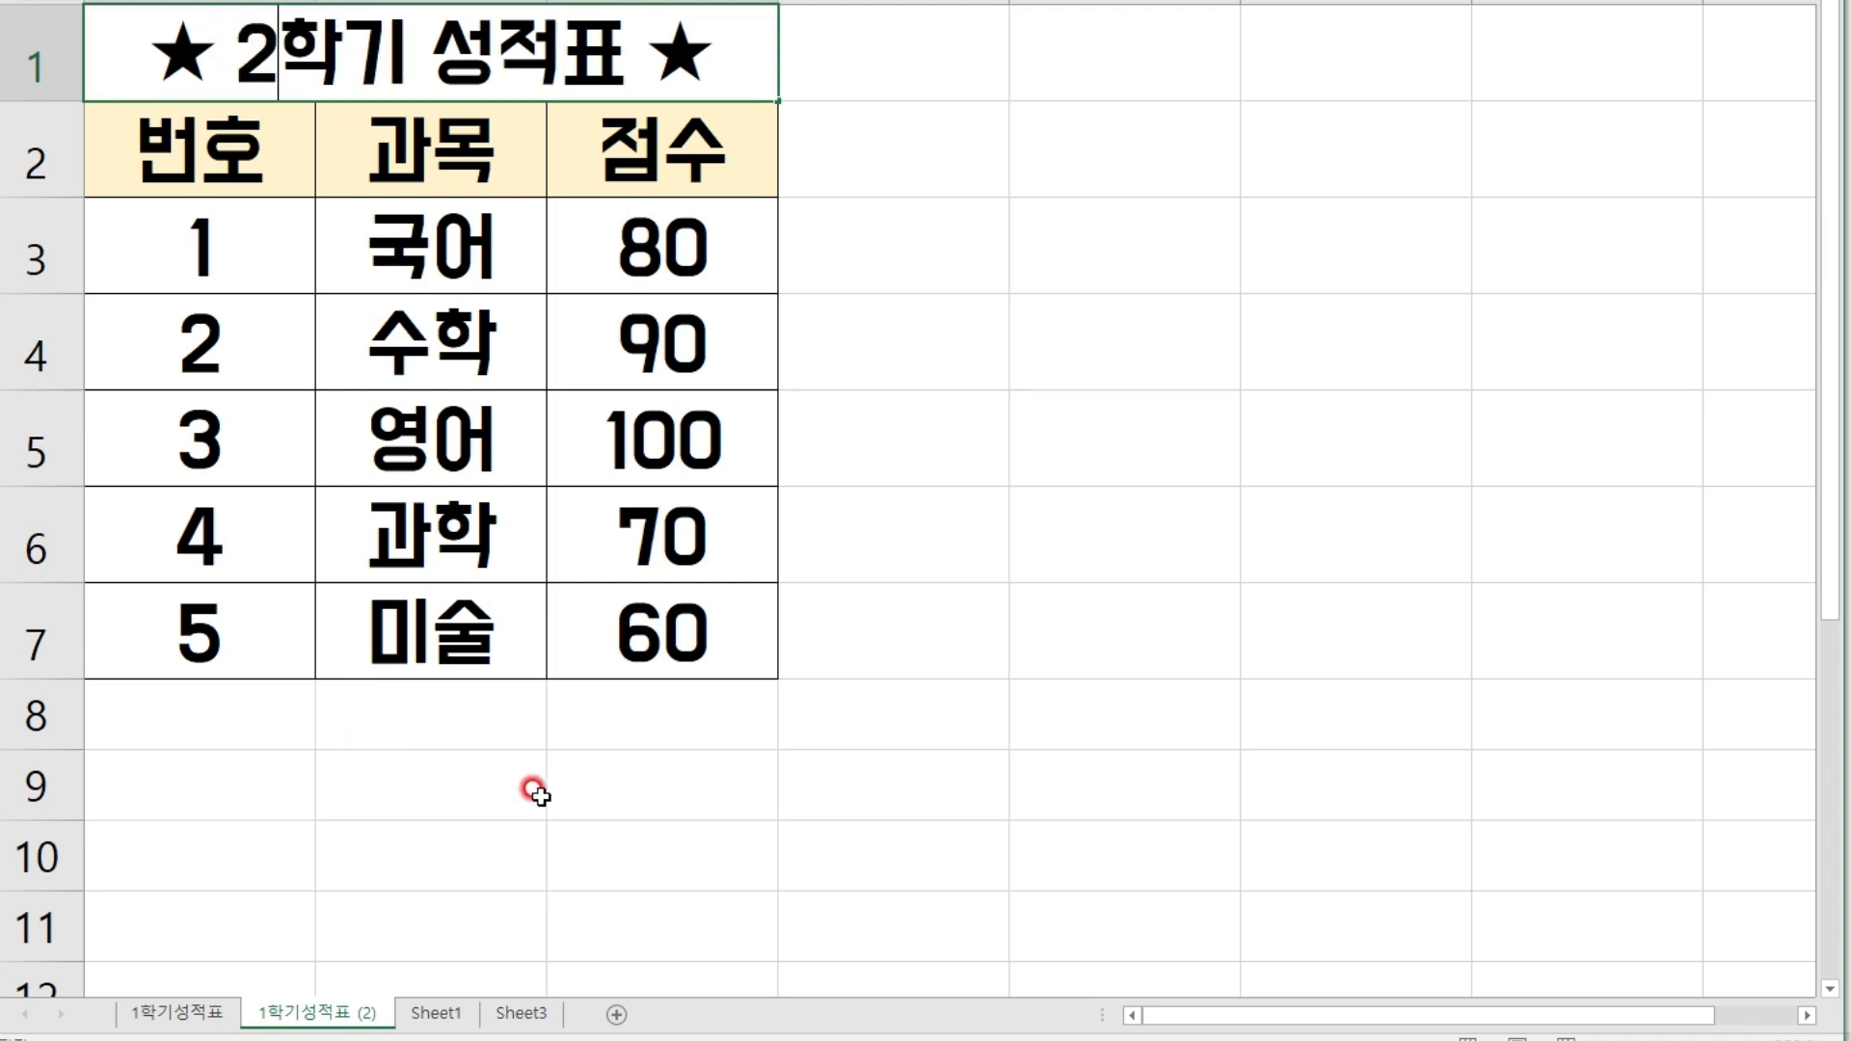
Enter the second-semester scores 70, 80, 90, 90 and 80 in cells C3:C7 of the copied sheet
left_click(665, 249)
type("70")
key("Return")
type("80")
key("Return")
type("9")
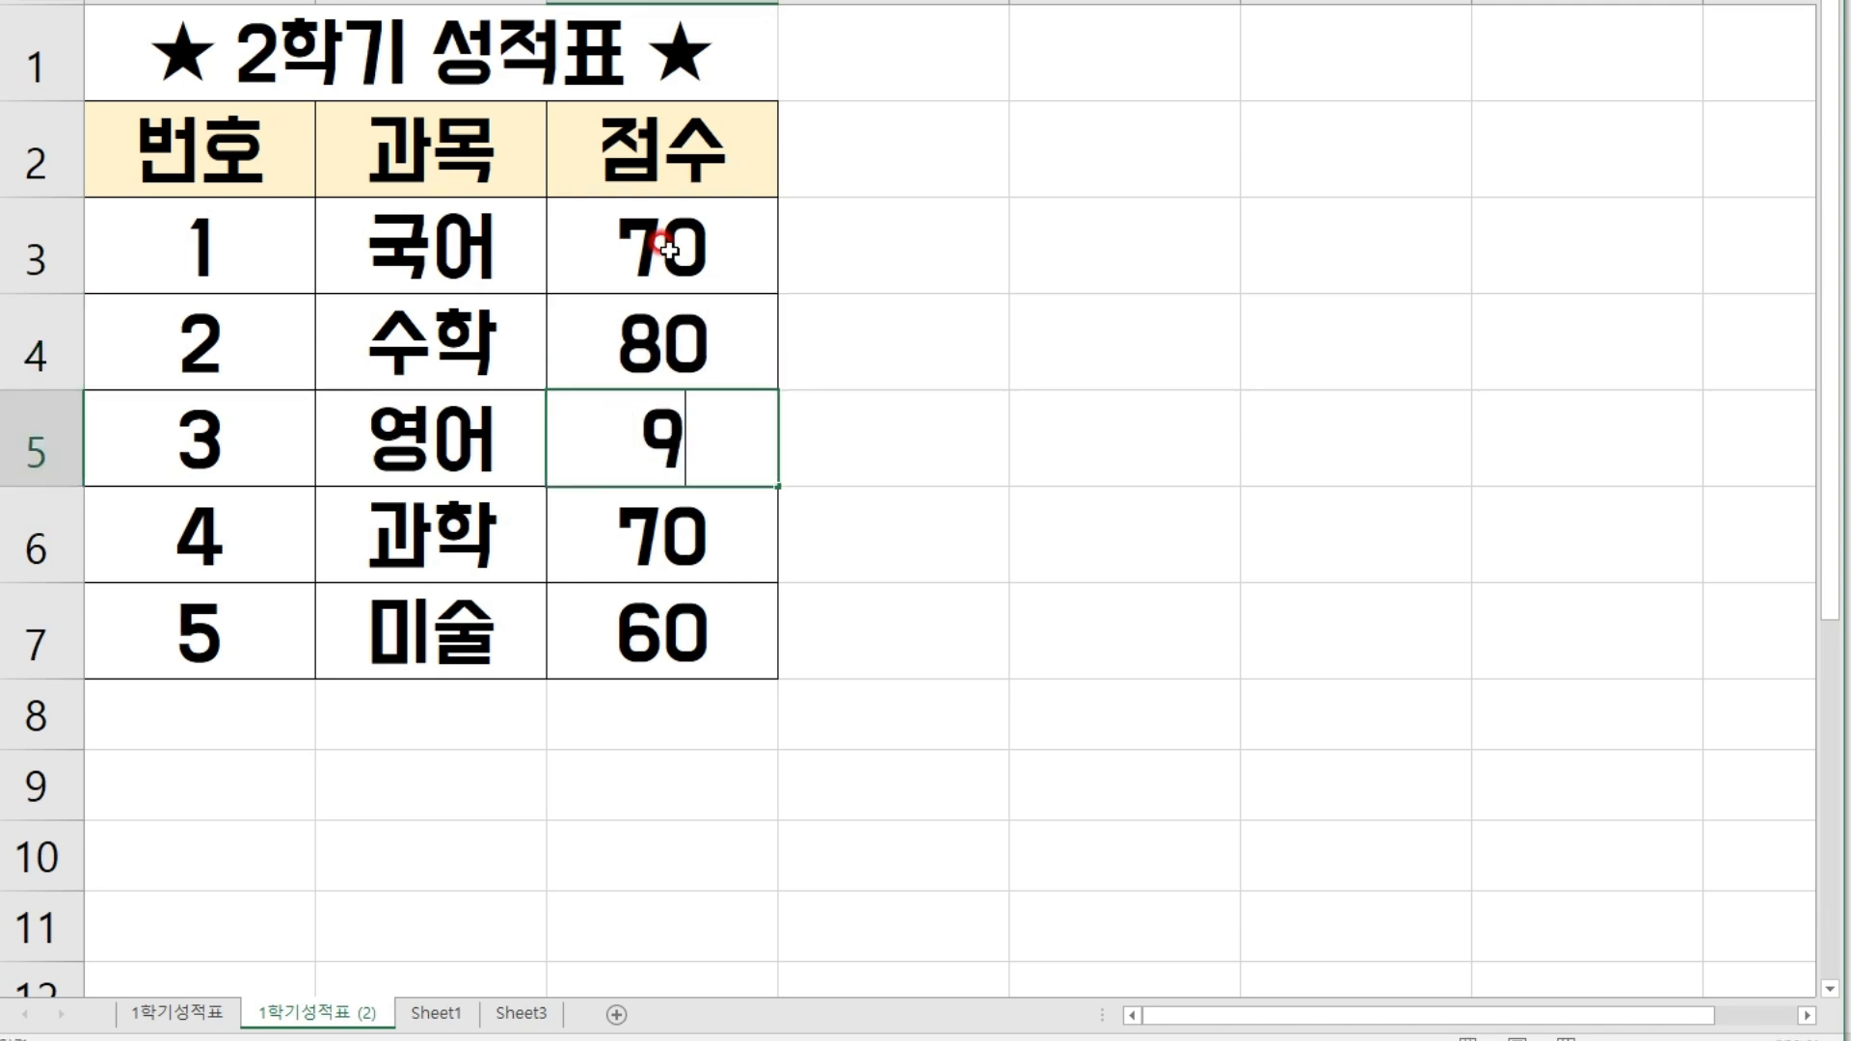
type("0")
key("Return")
type("90")
key("Return")
type("80")
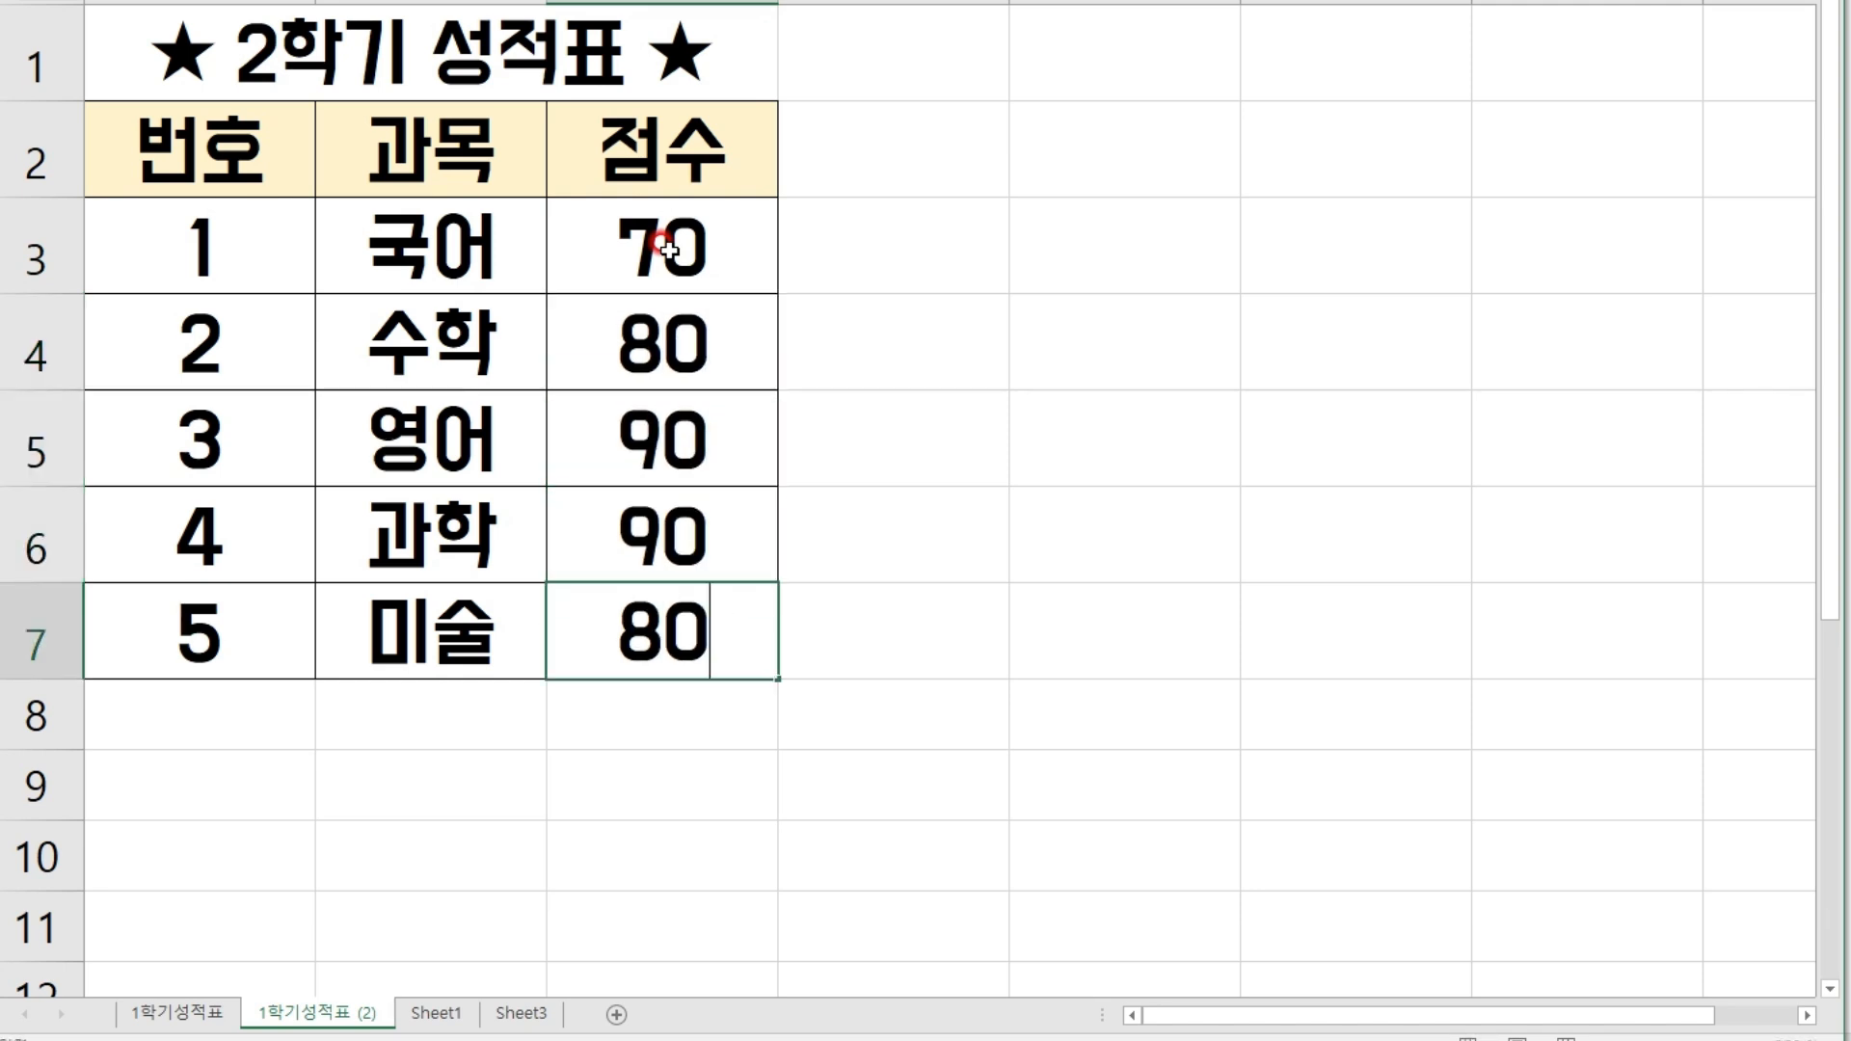
key("Return")
Rename the 1학기성적표 (2) sheet as 2학기성적표 and compare it with the 1학기성적표 sheet
double_click(285, 1012)
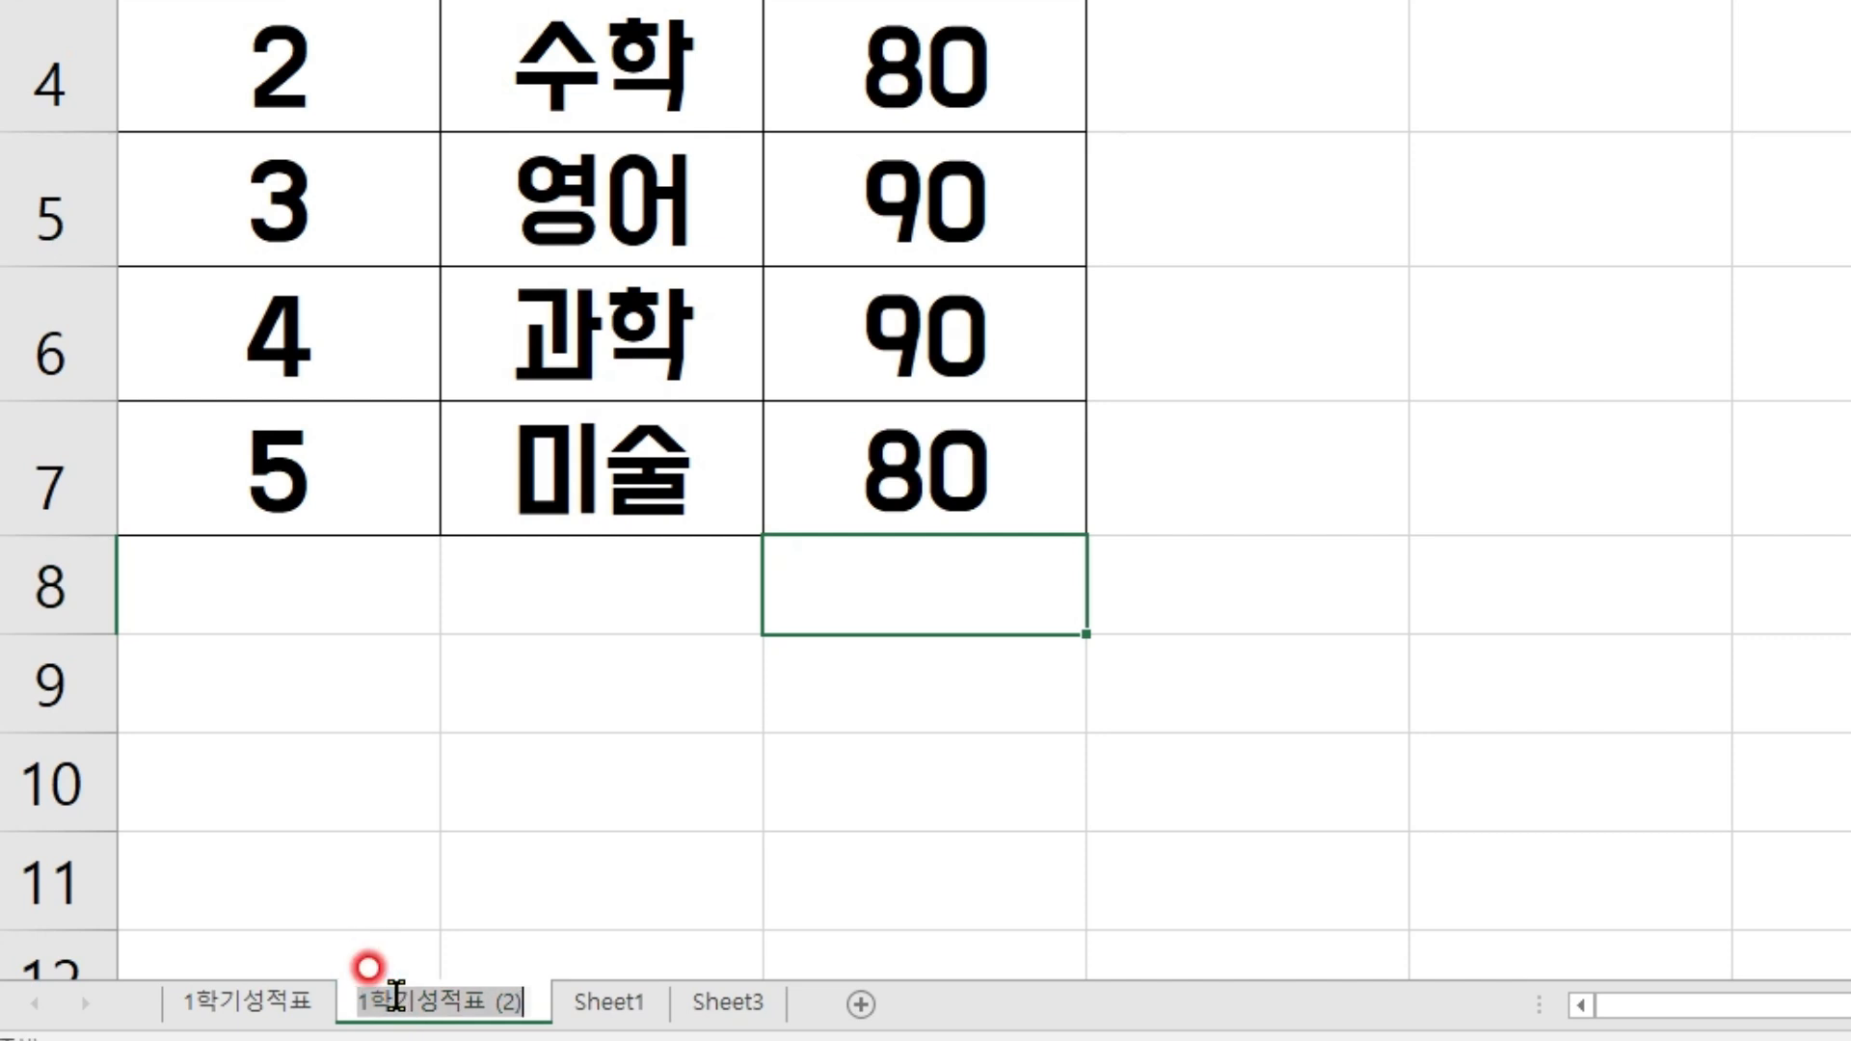
type("2학기성적표")
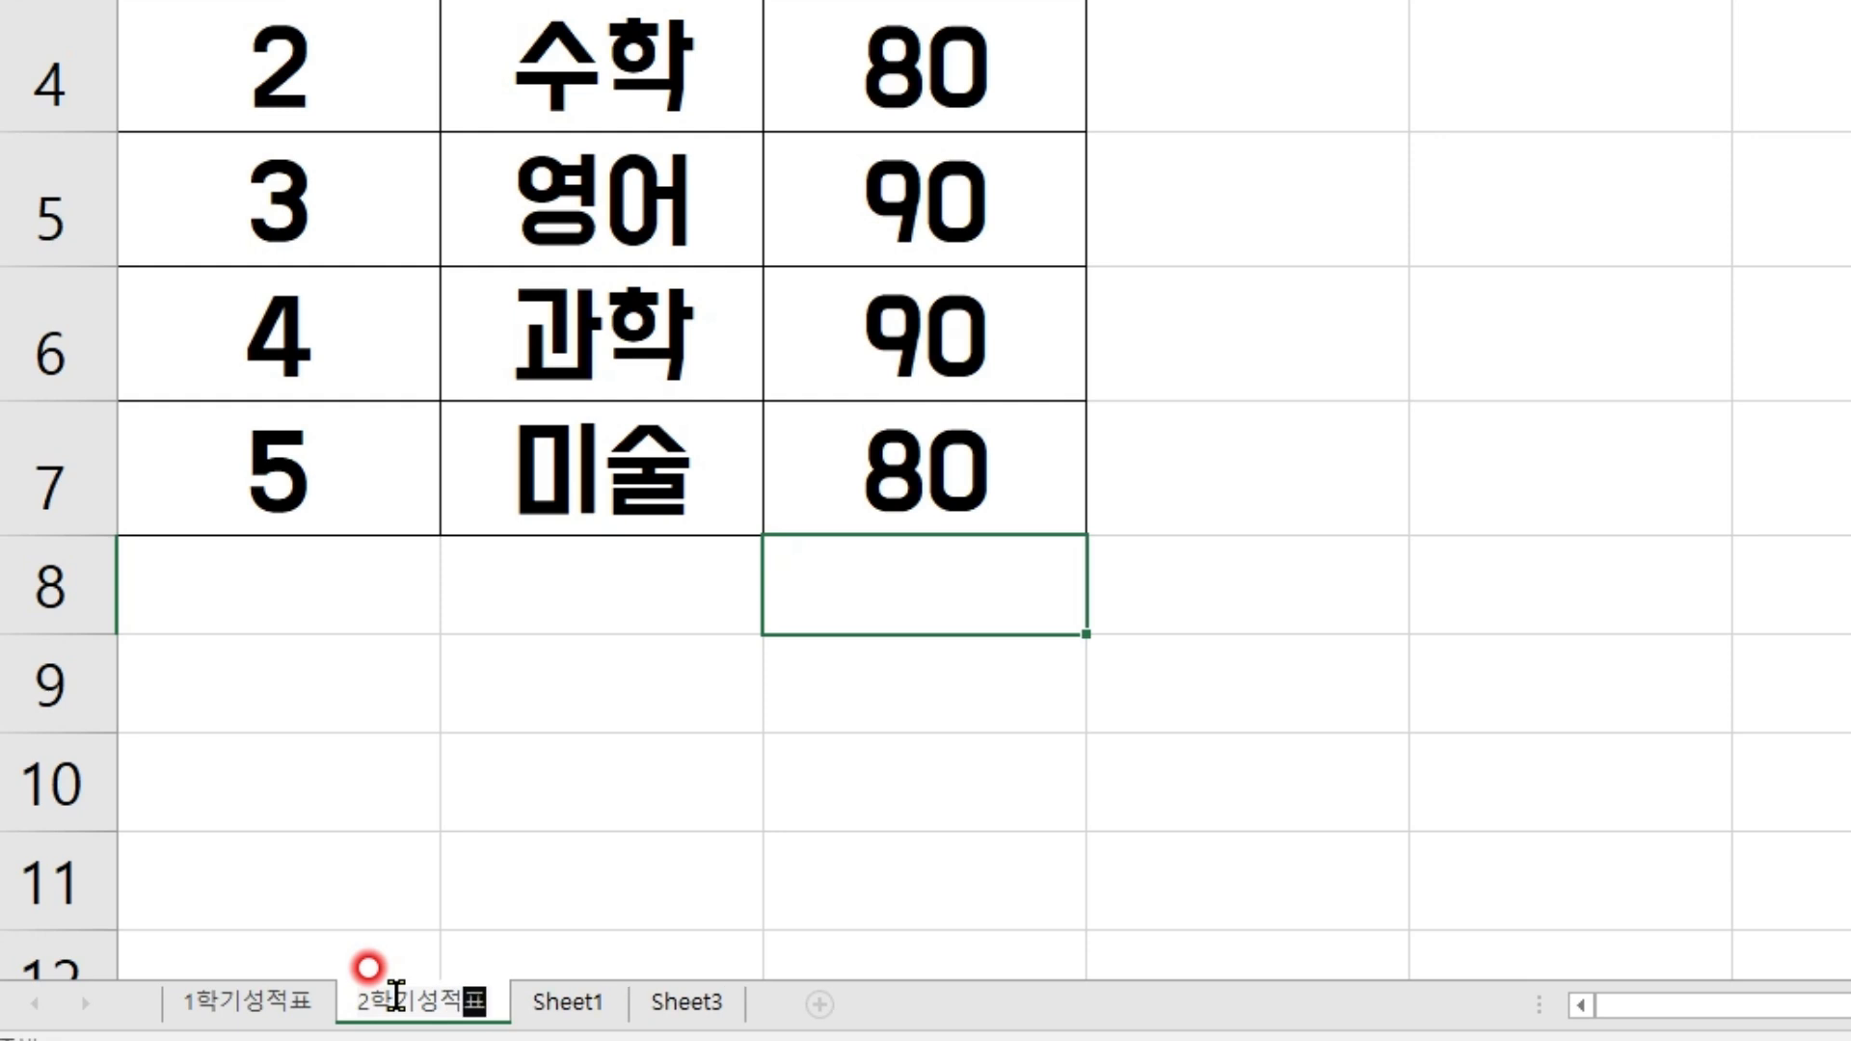
left_click(391, 998)
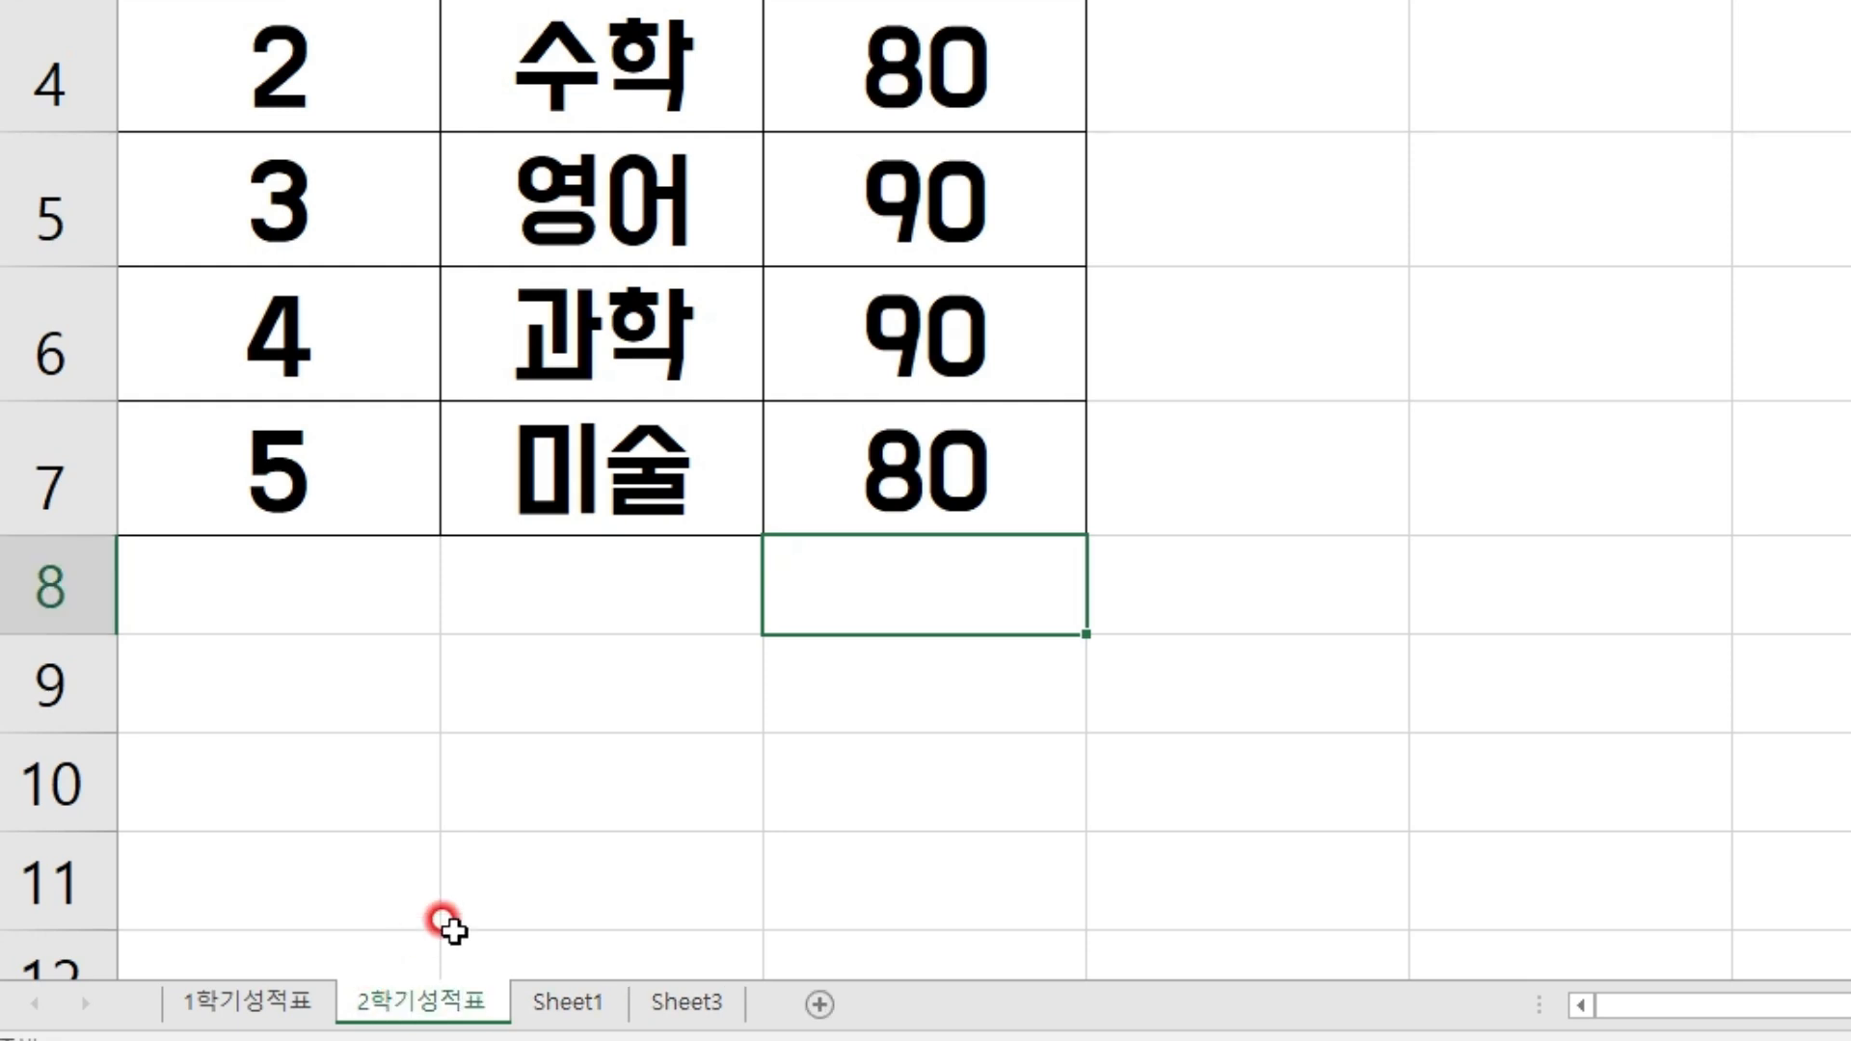
left_click(260, 1000)
left_click(441, 1008)
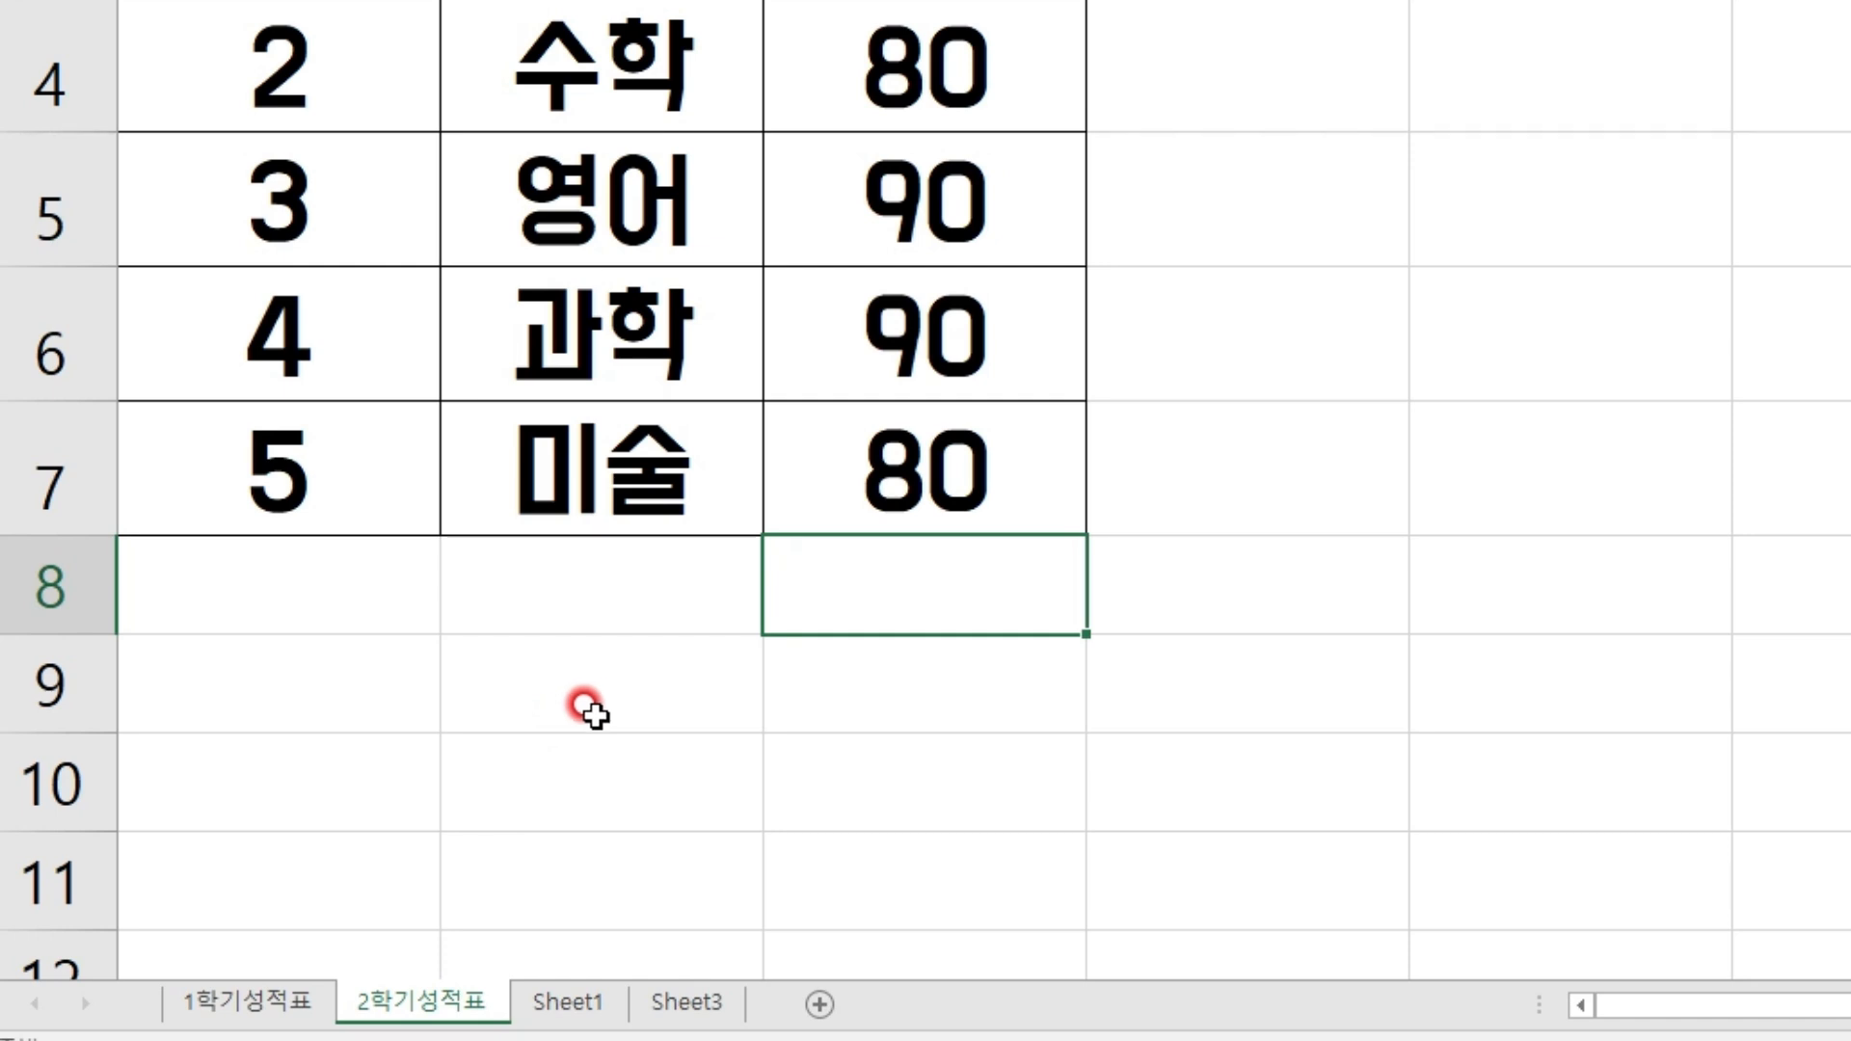
left_click(277, 1008)
double_click(277, 1008)
left_click(337, 940)
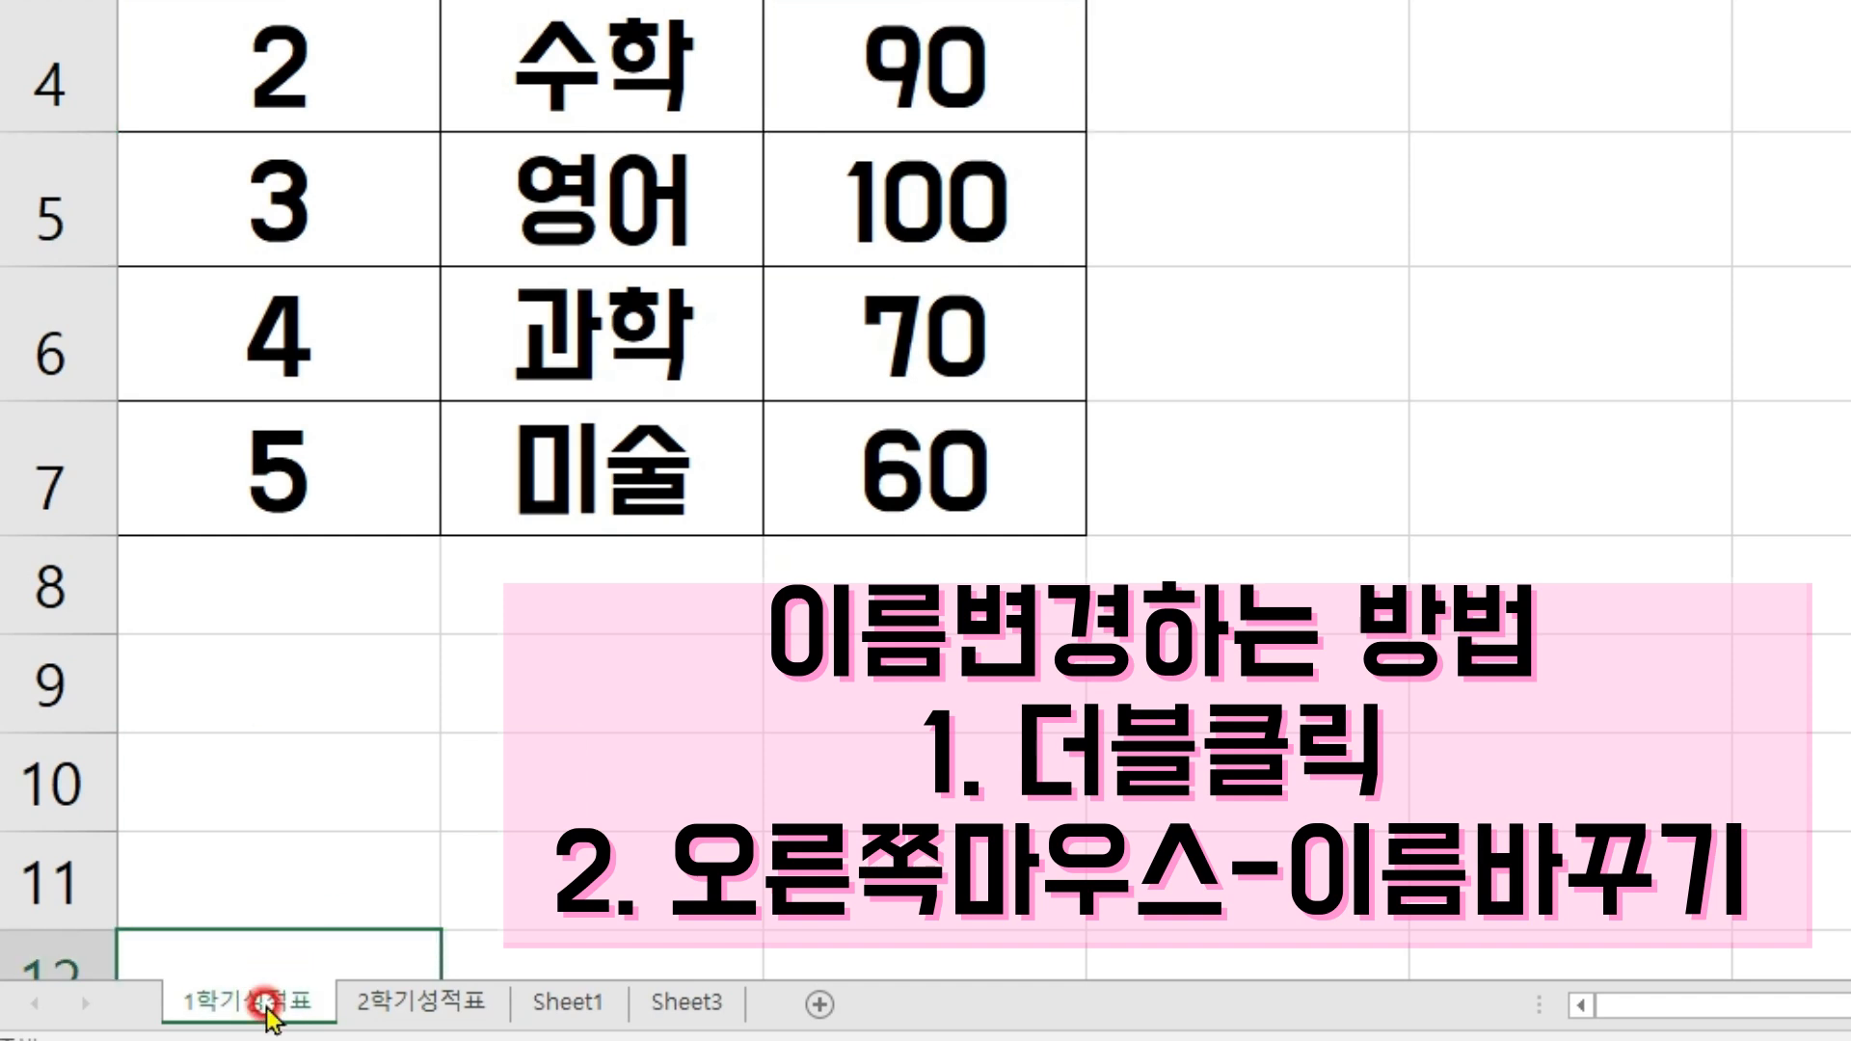
right_click(269, 1007)
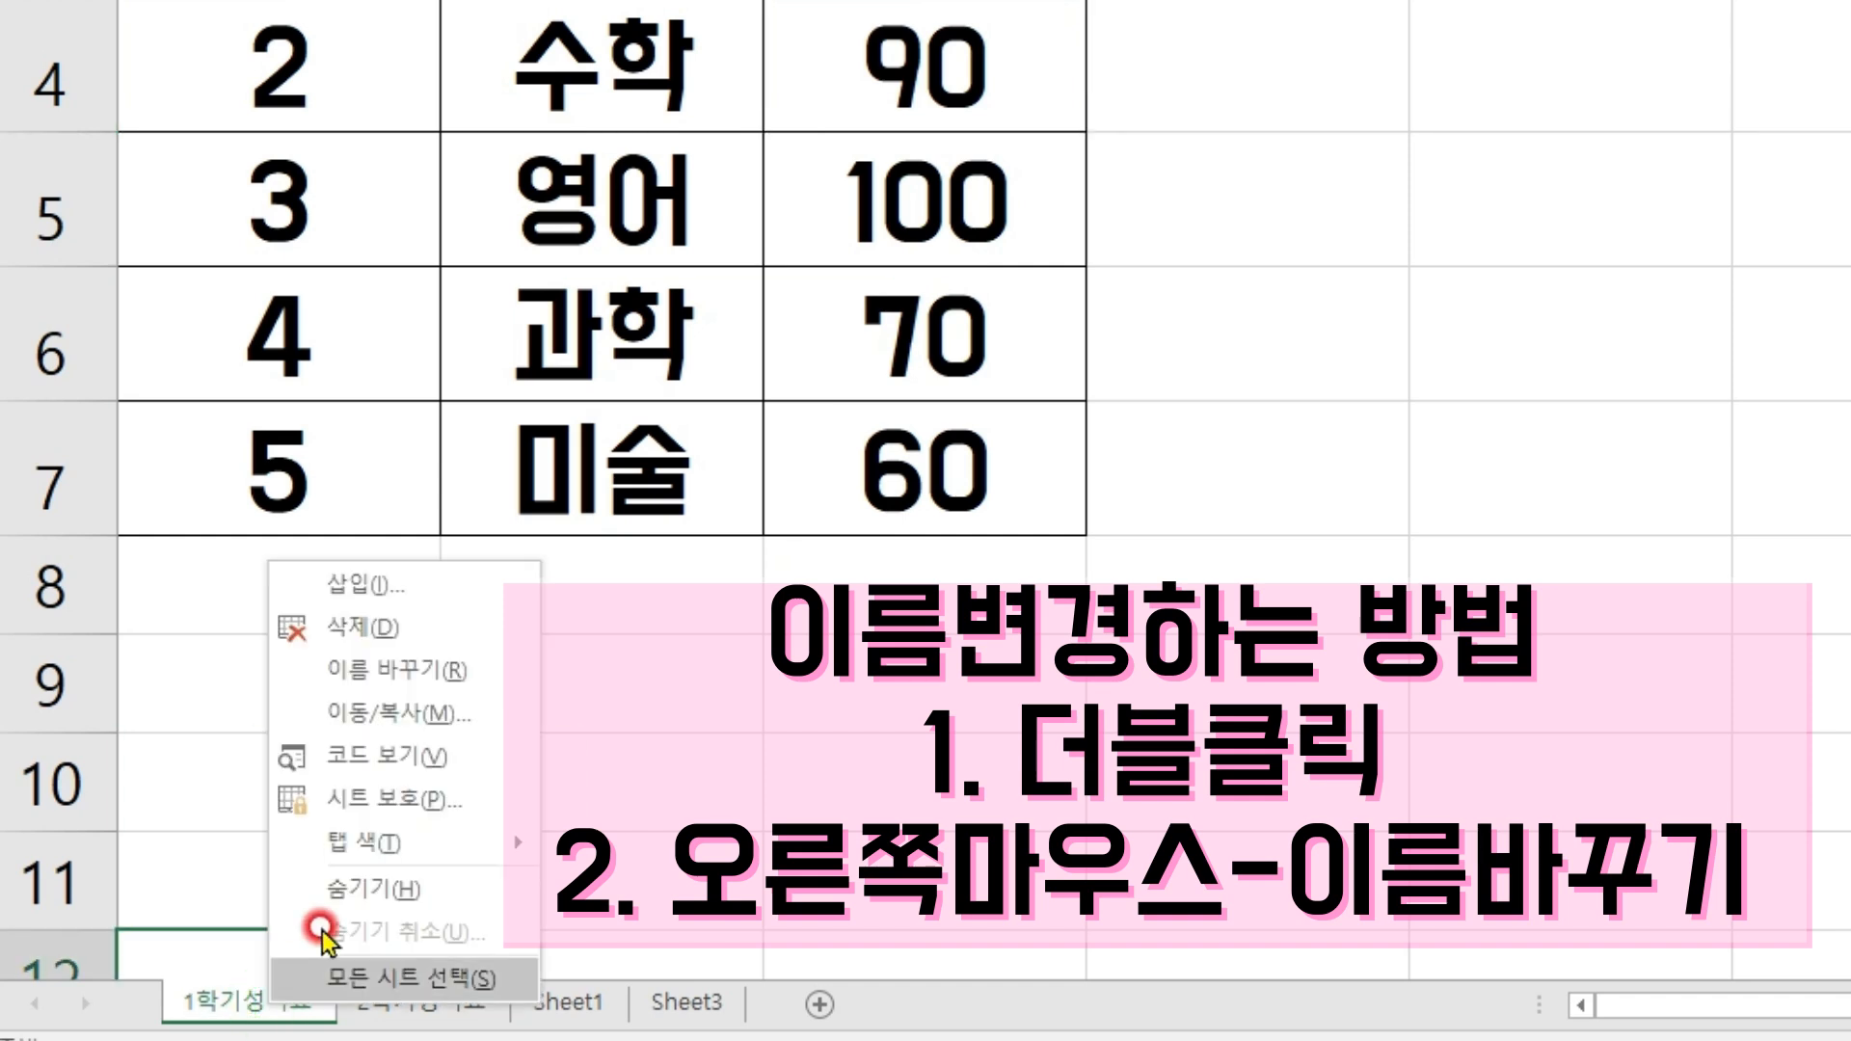
left_click(430, 672)
left_click(257, 940)
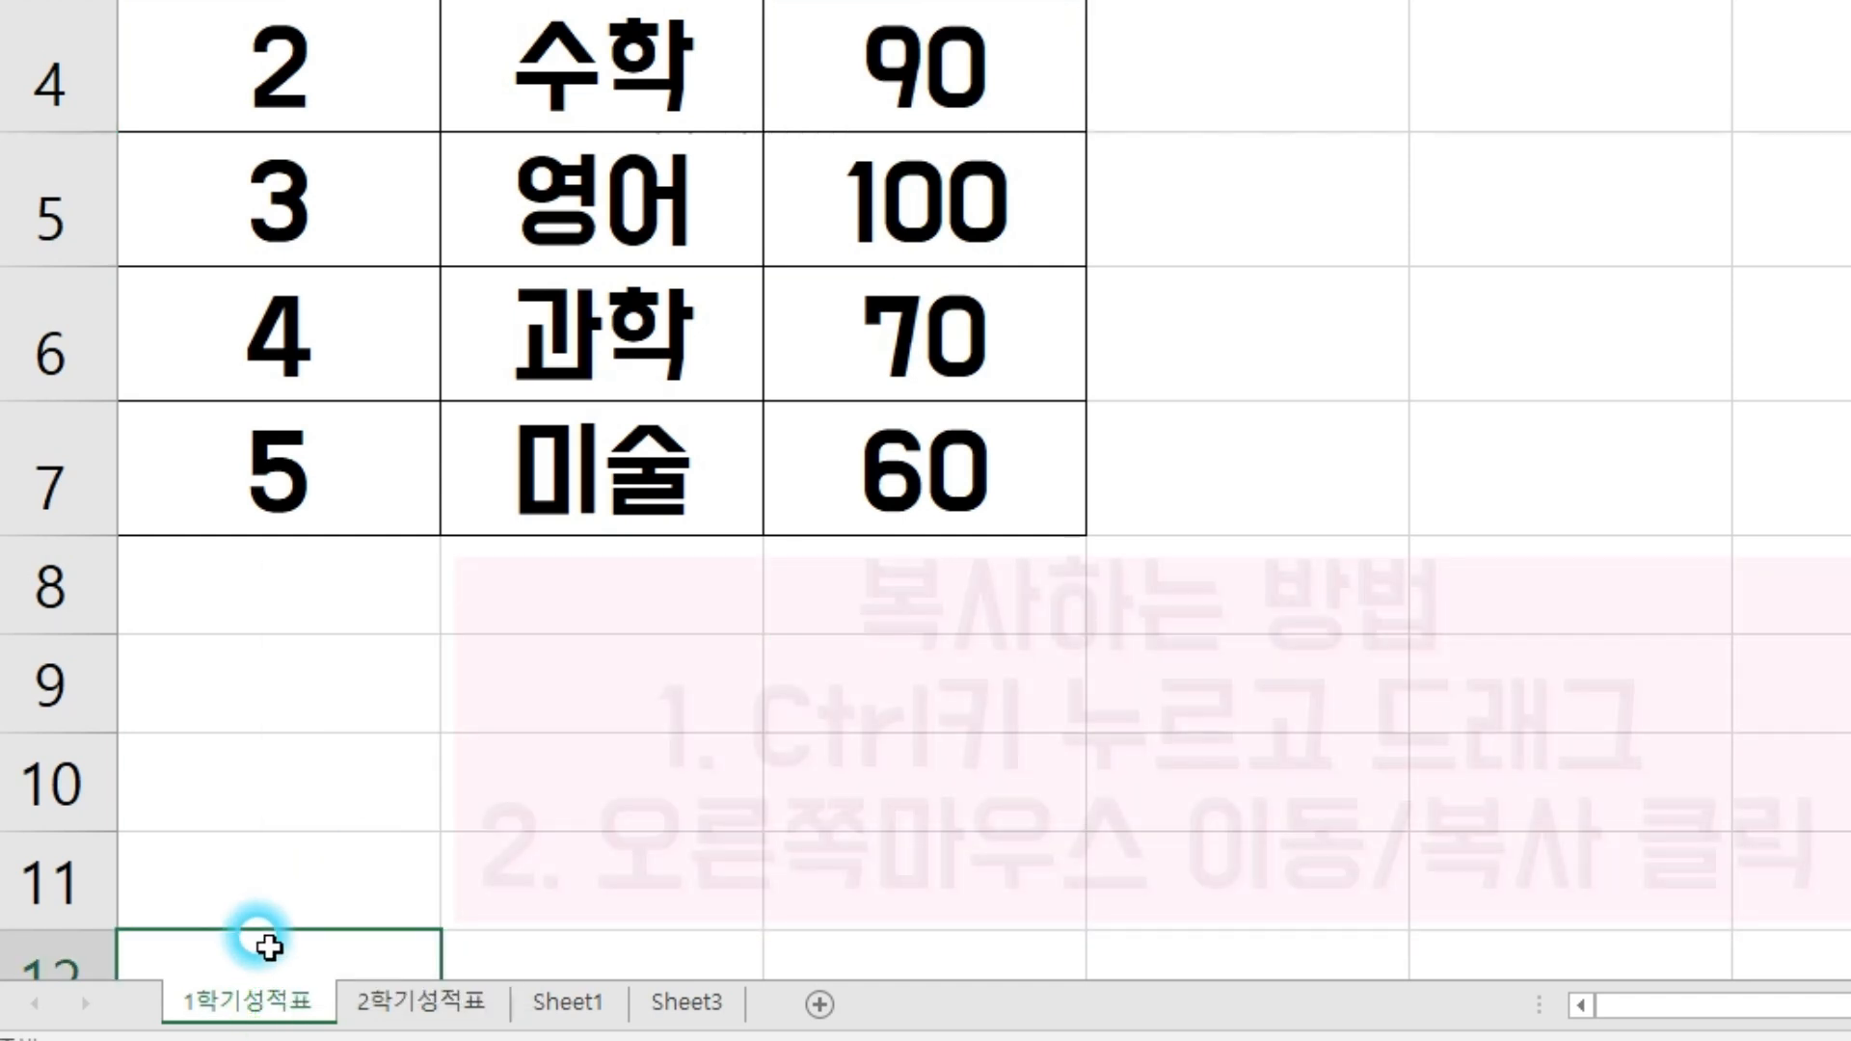
Create a copy of the 1학기성적표 sheet in front of the original and move the copy between Sheet1 and Sheet3
right_click(256, 1002)
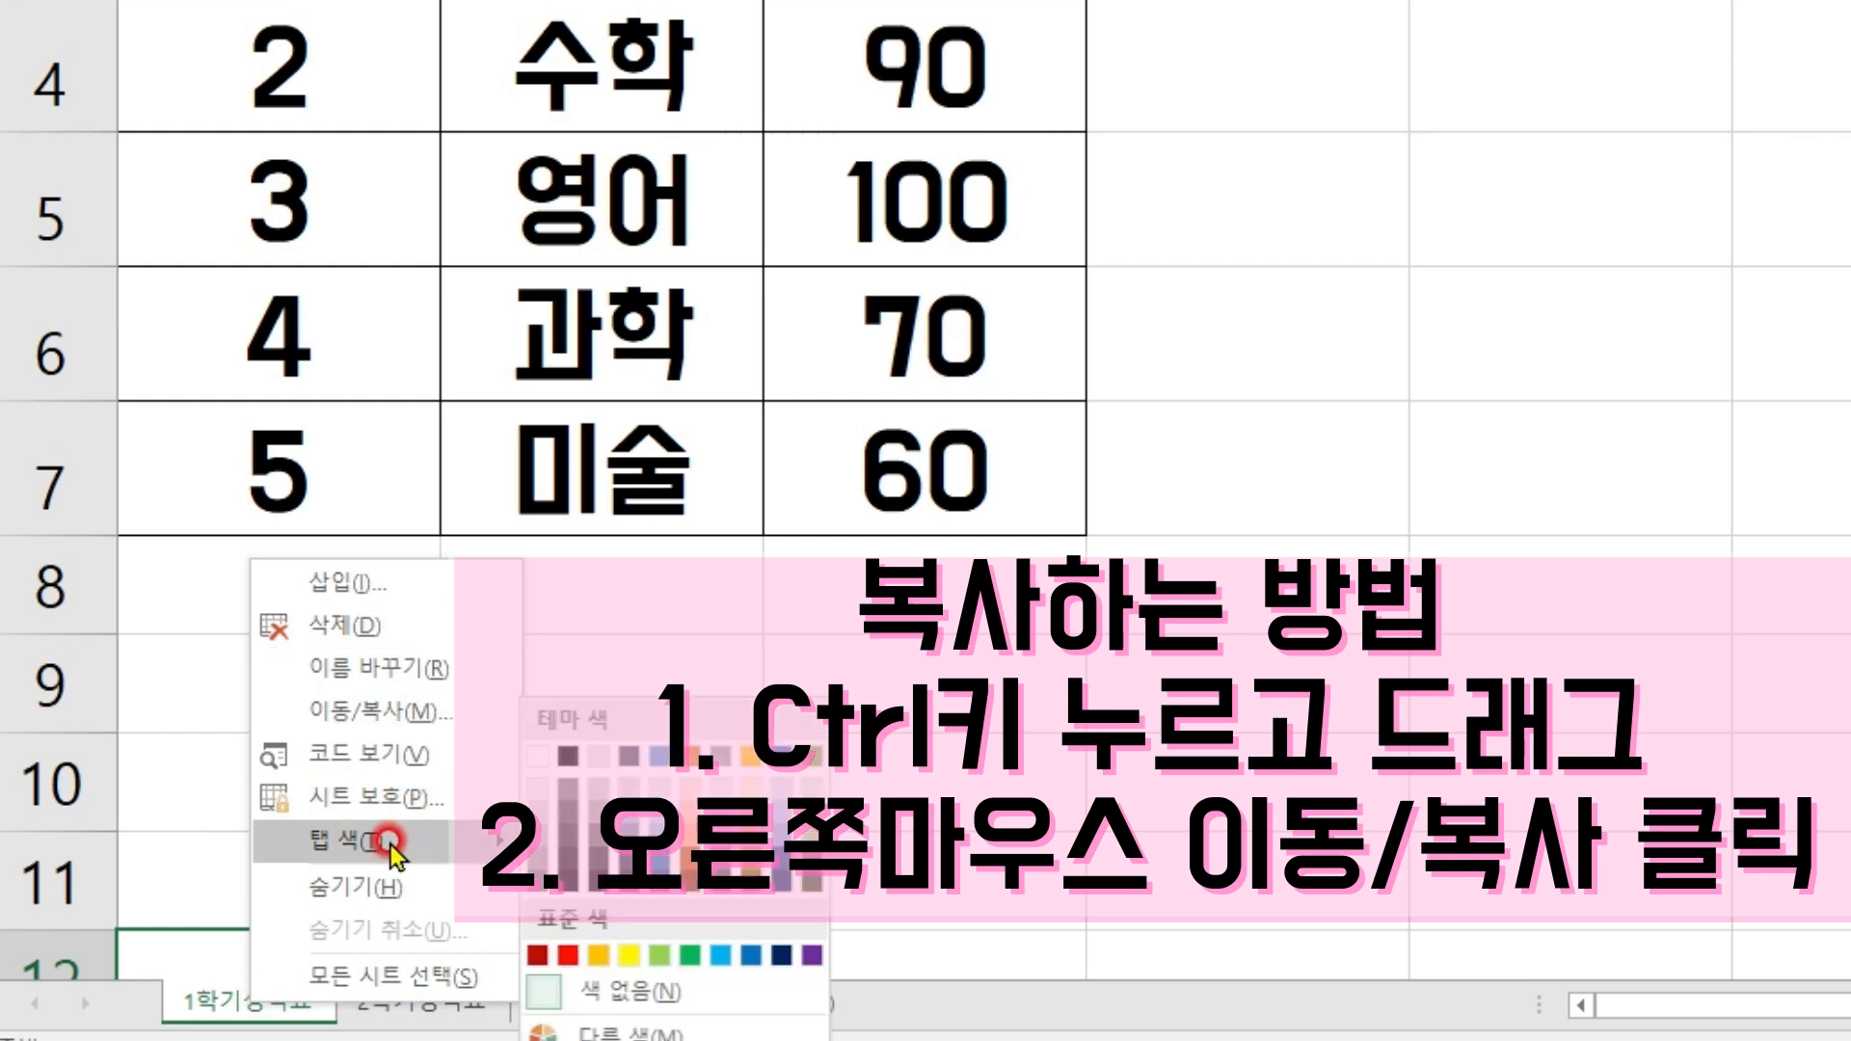
left_click(391, 714)
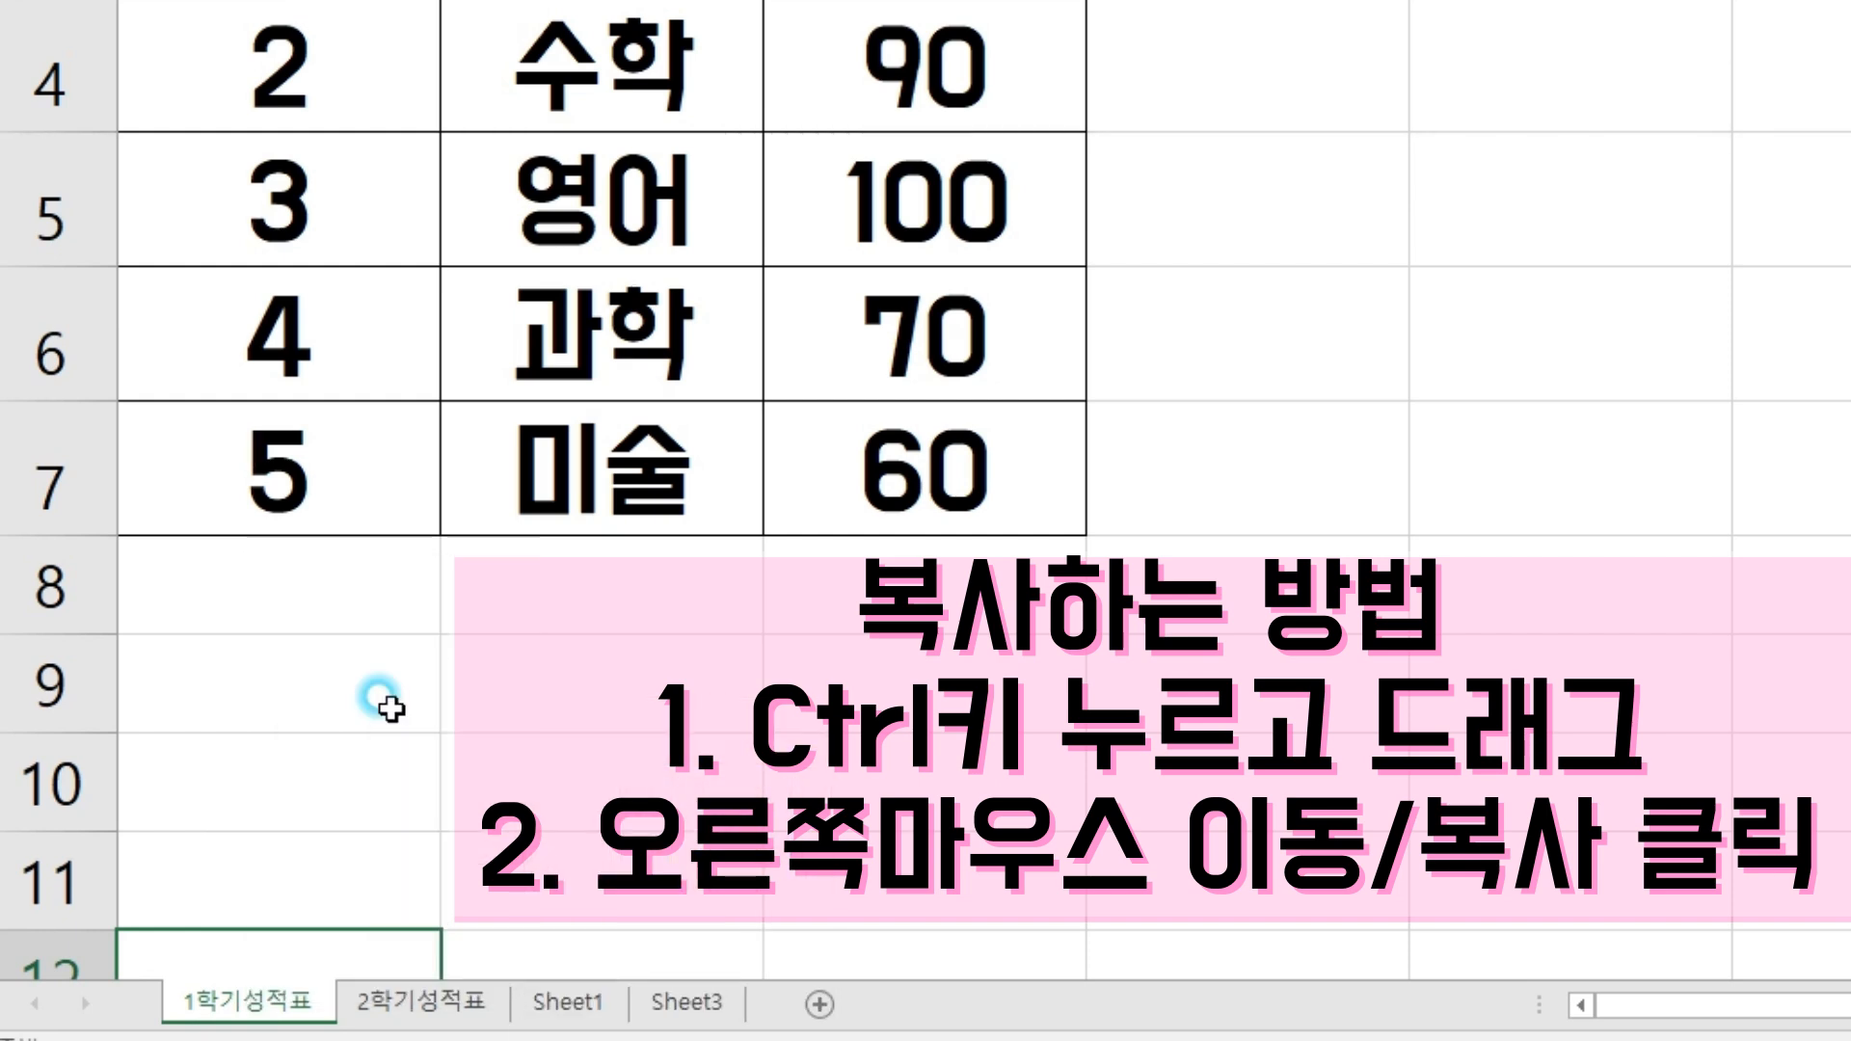
left_click(228, 871)
left_click(386, 923)
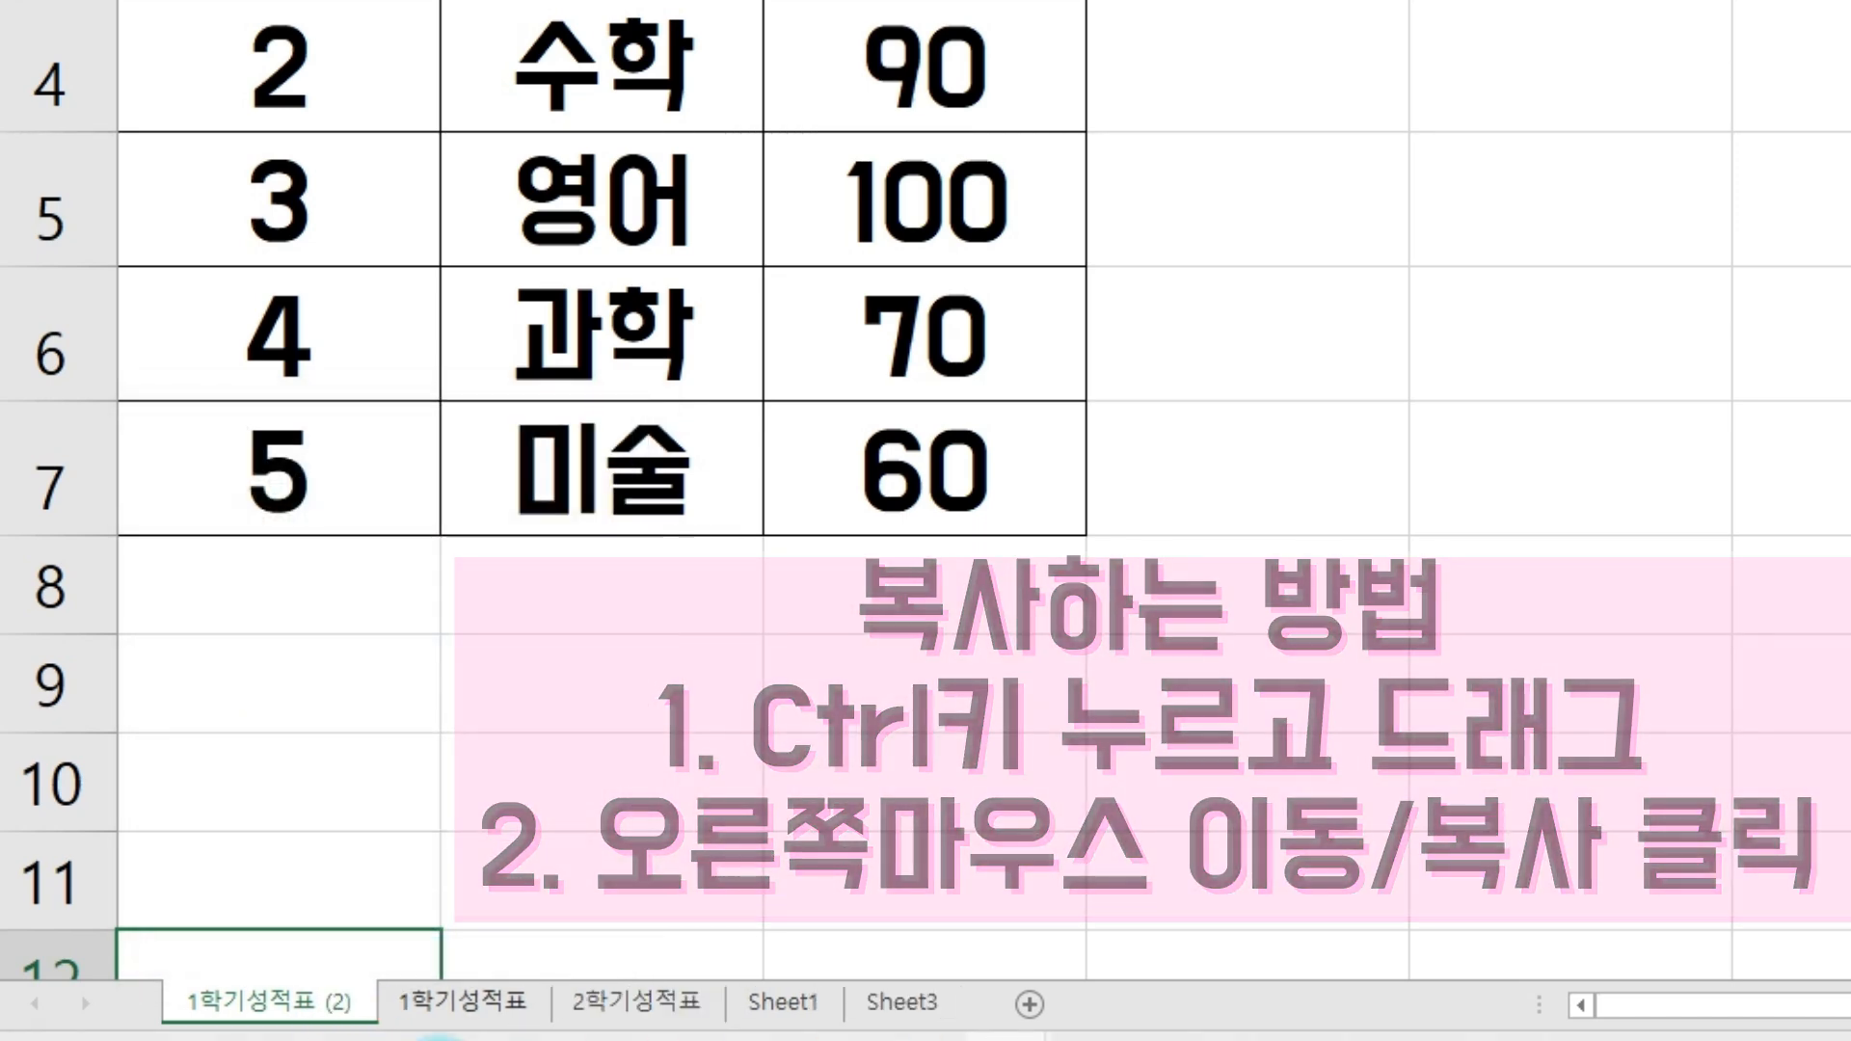
left_click(417, 740)
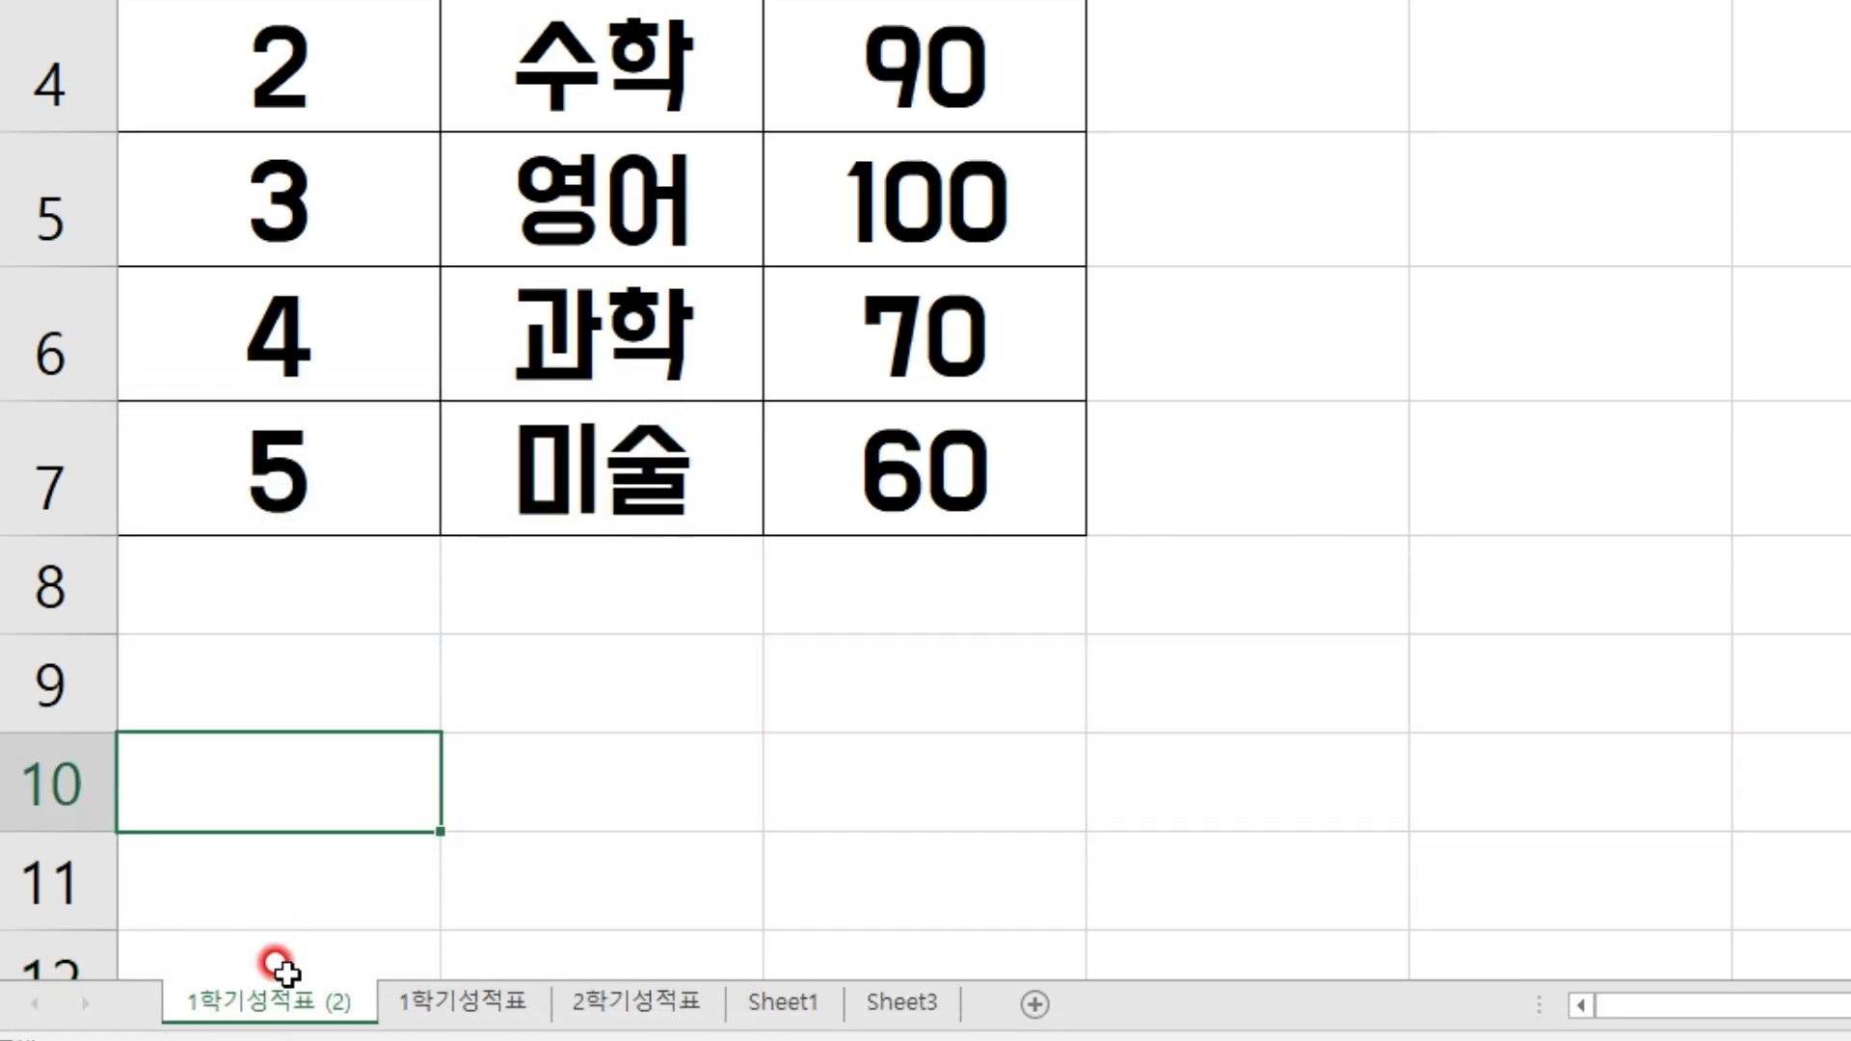
left_click_drag(339, 1012, 791, 1034)
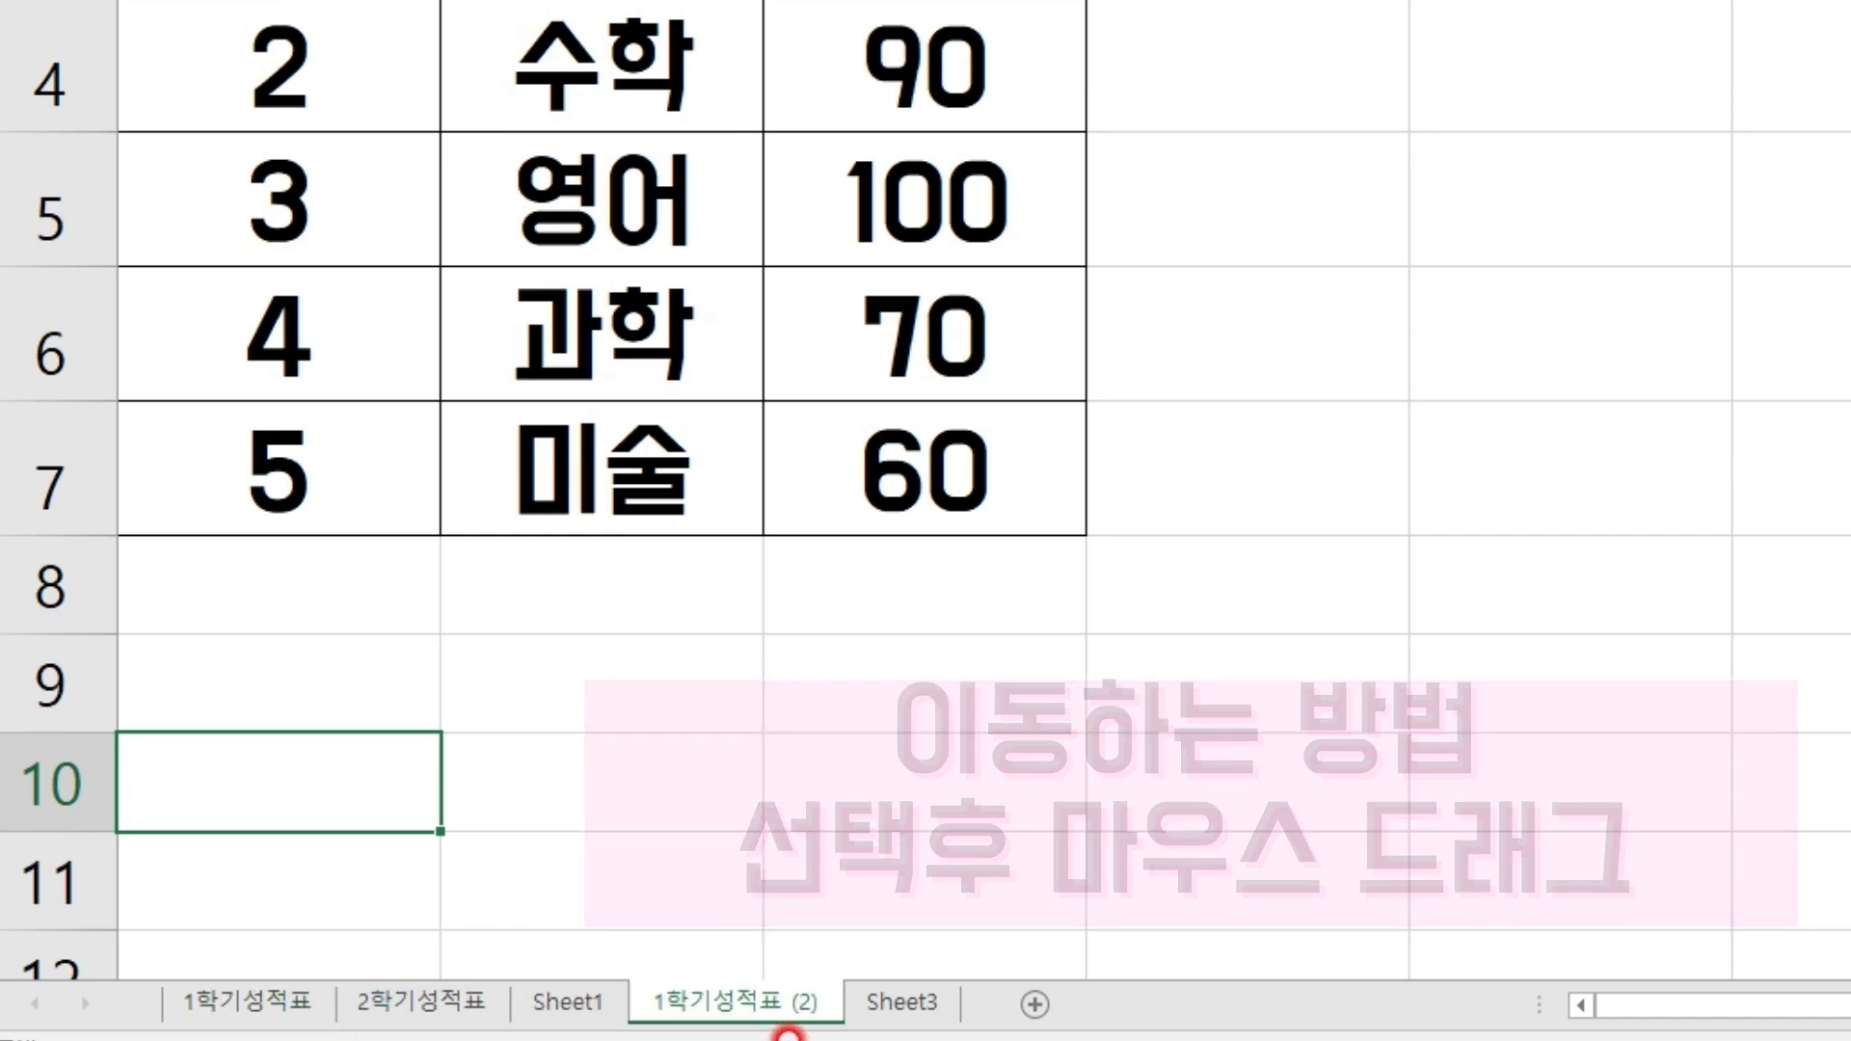
Delete the 1학기성적표 (2) sheet and view the 1학기성적표 and 2학기성적표 sheets, ending on 2학기성적표
right_click(735, 1005)
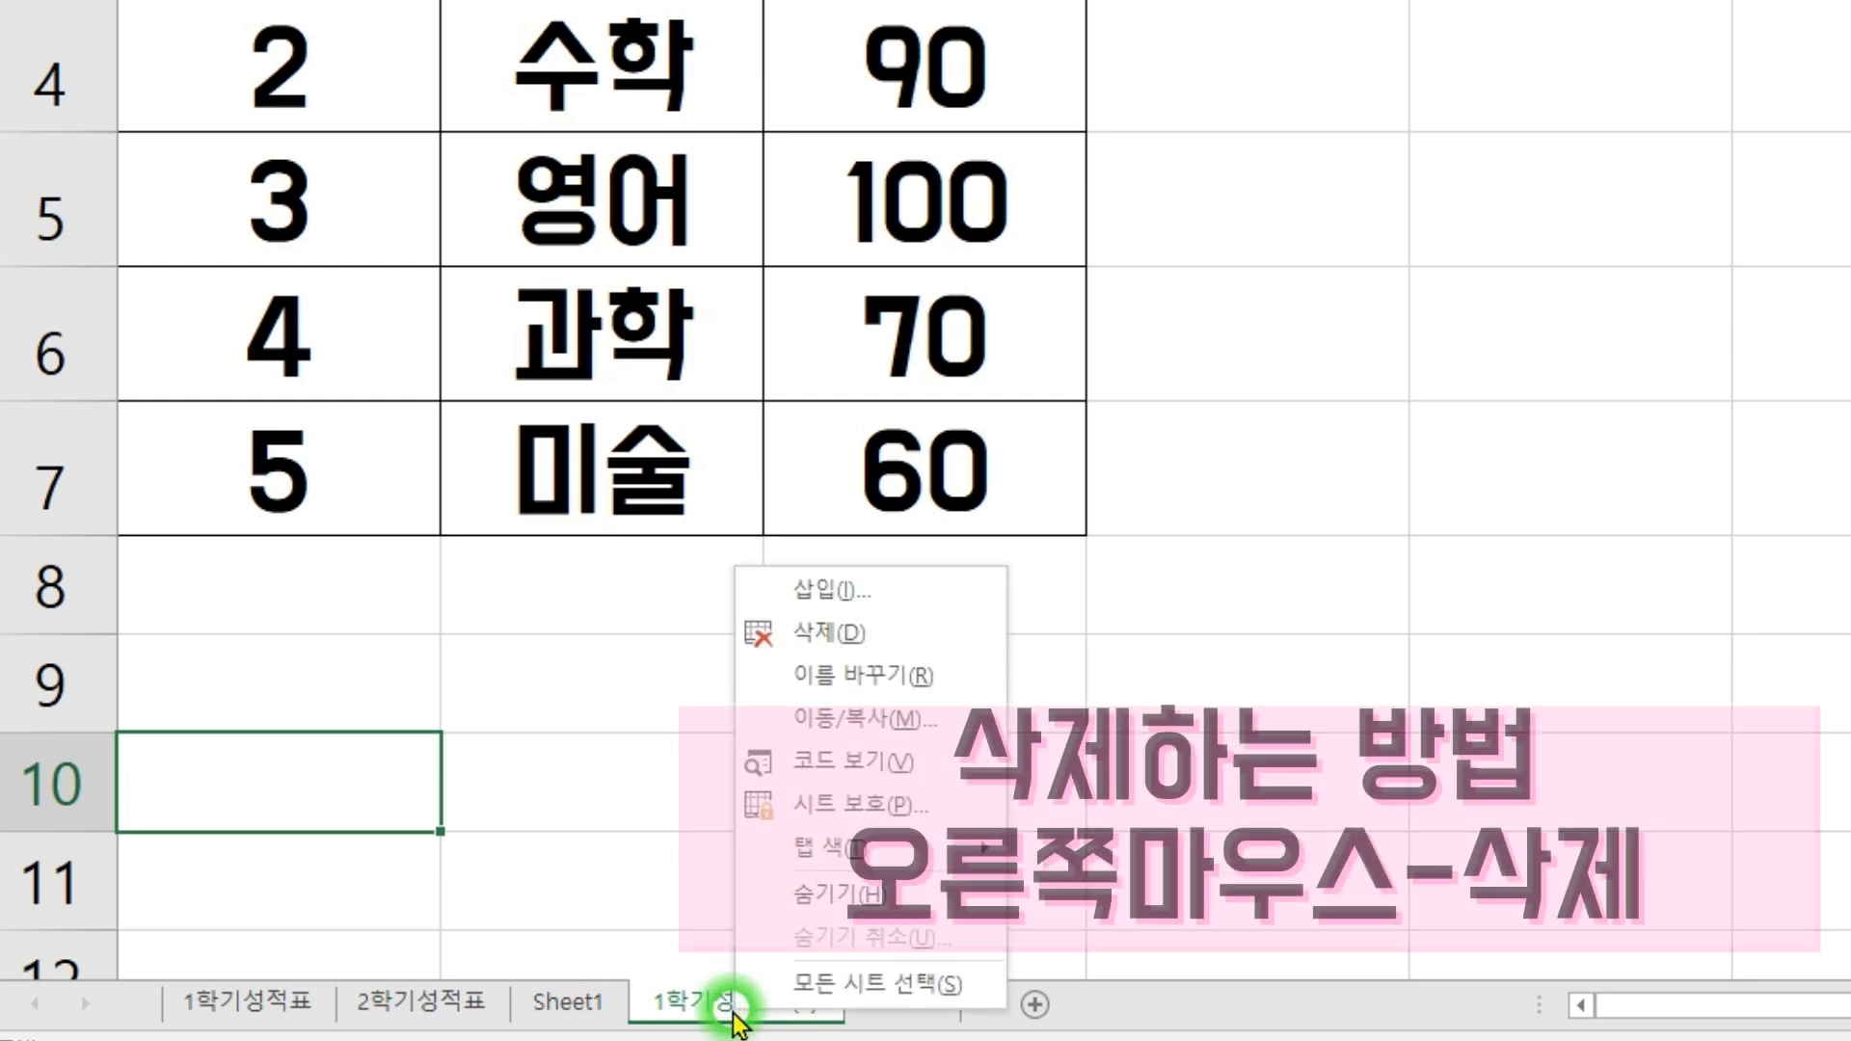
left_click(839, 635)
left_click(1629, 206)
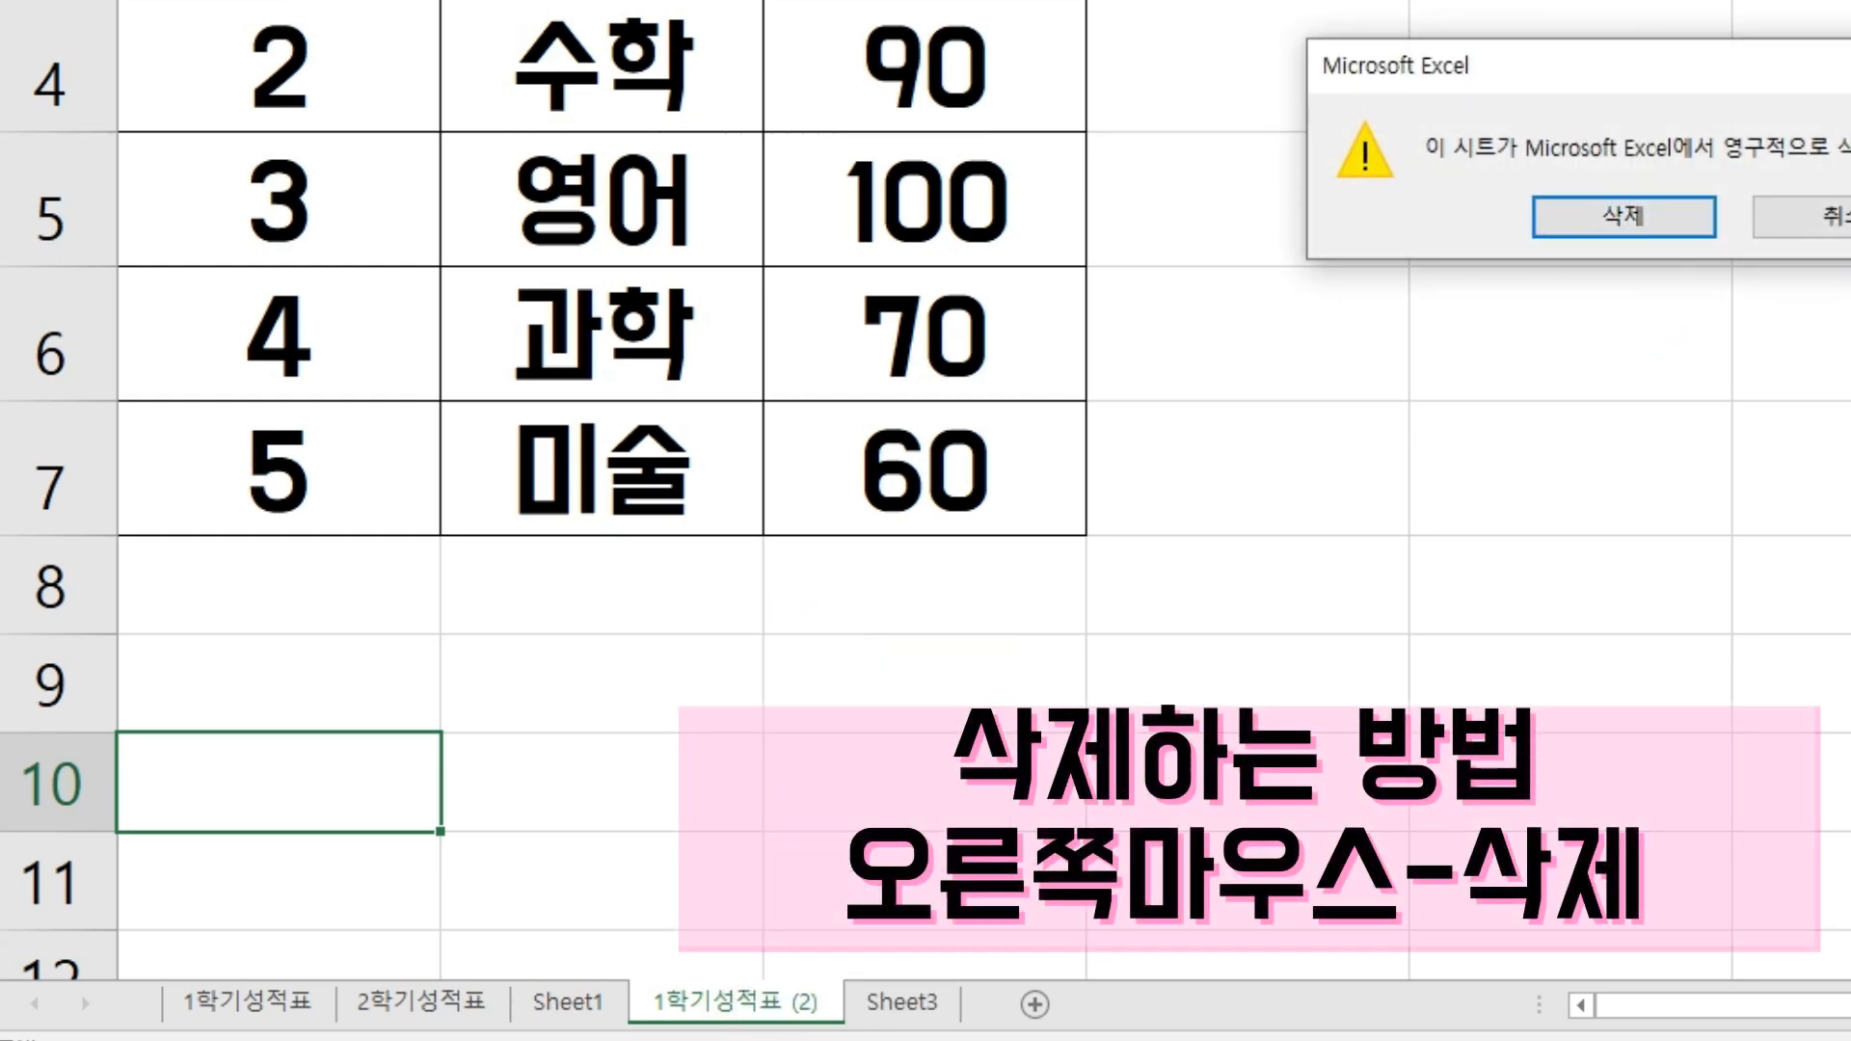
left_click(1591, 230)
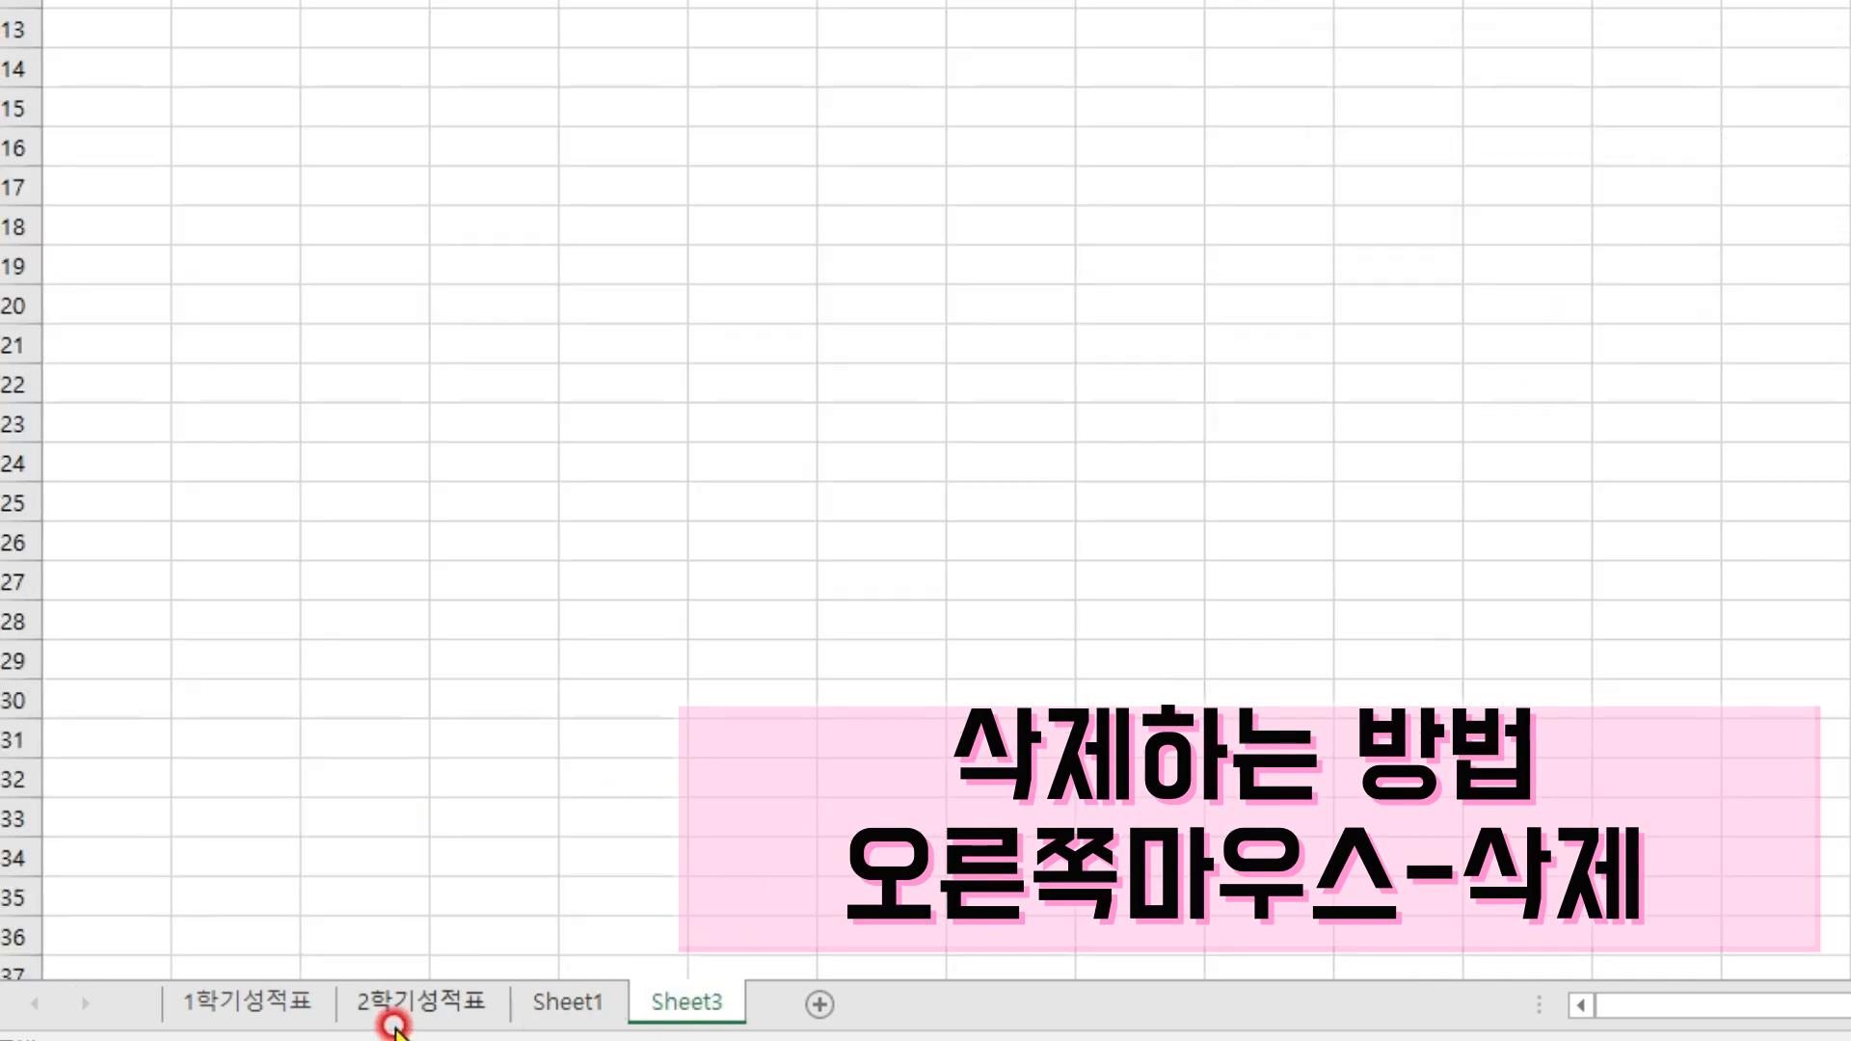
left_click(256, 1008)
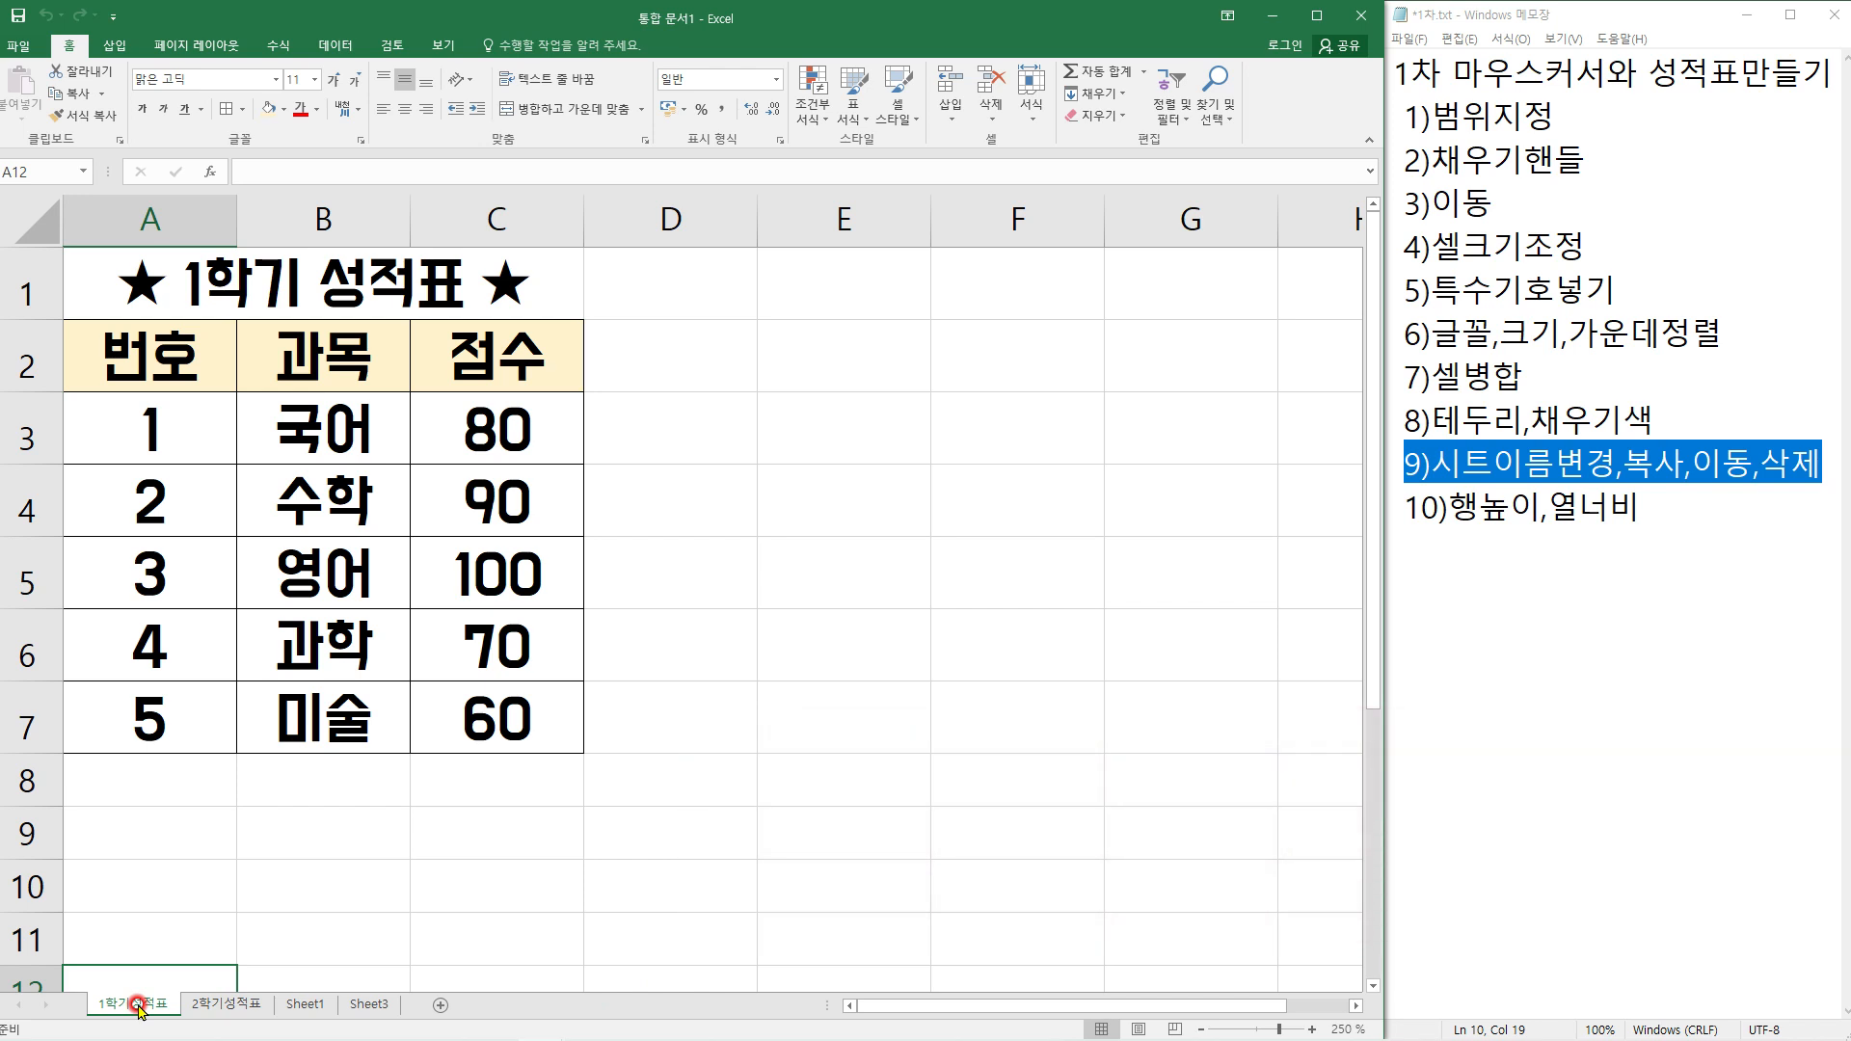
left_click(227, 1004)
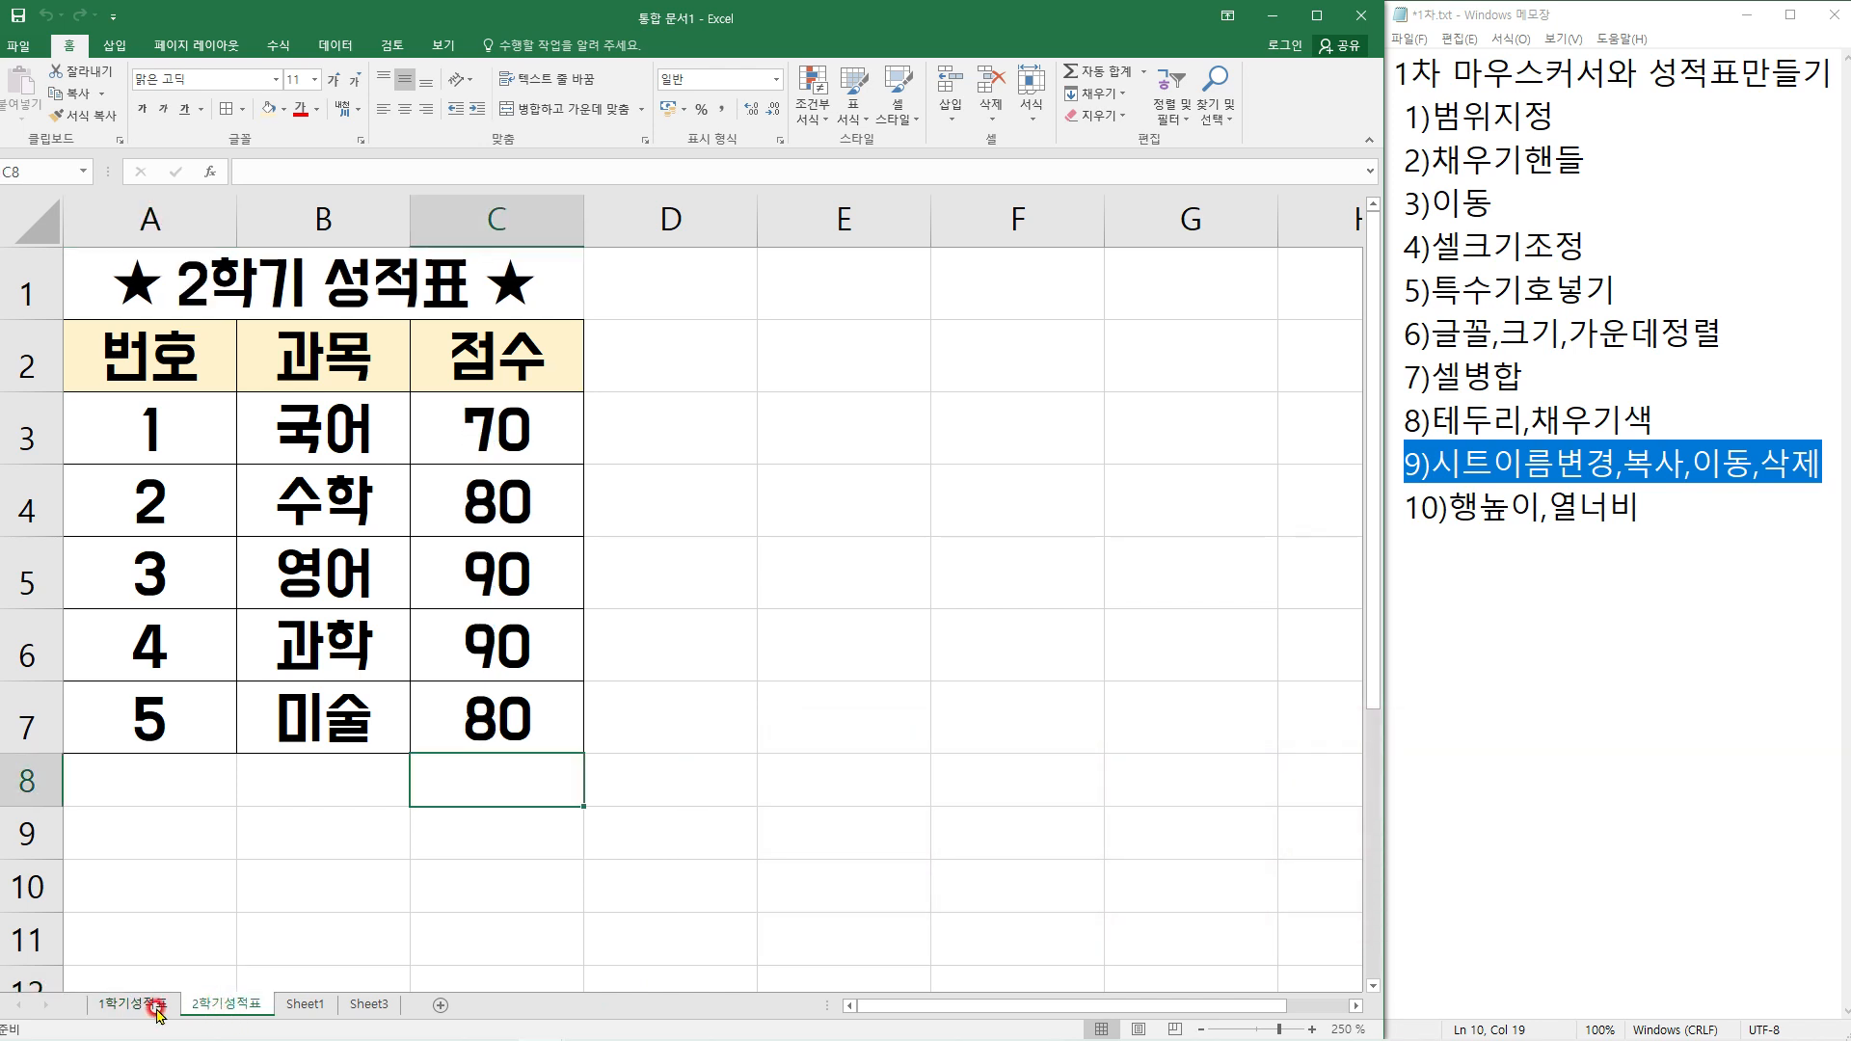
Highlight the 10)행높이,열너비 item in the Notepad outline and make rows 1 to 7 of the 2학기성적표 sheet uniformly taller
left_click(686, 688)
left_click_drag(1643, 527, 1364, 501)
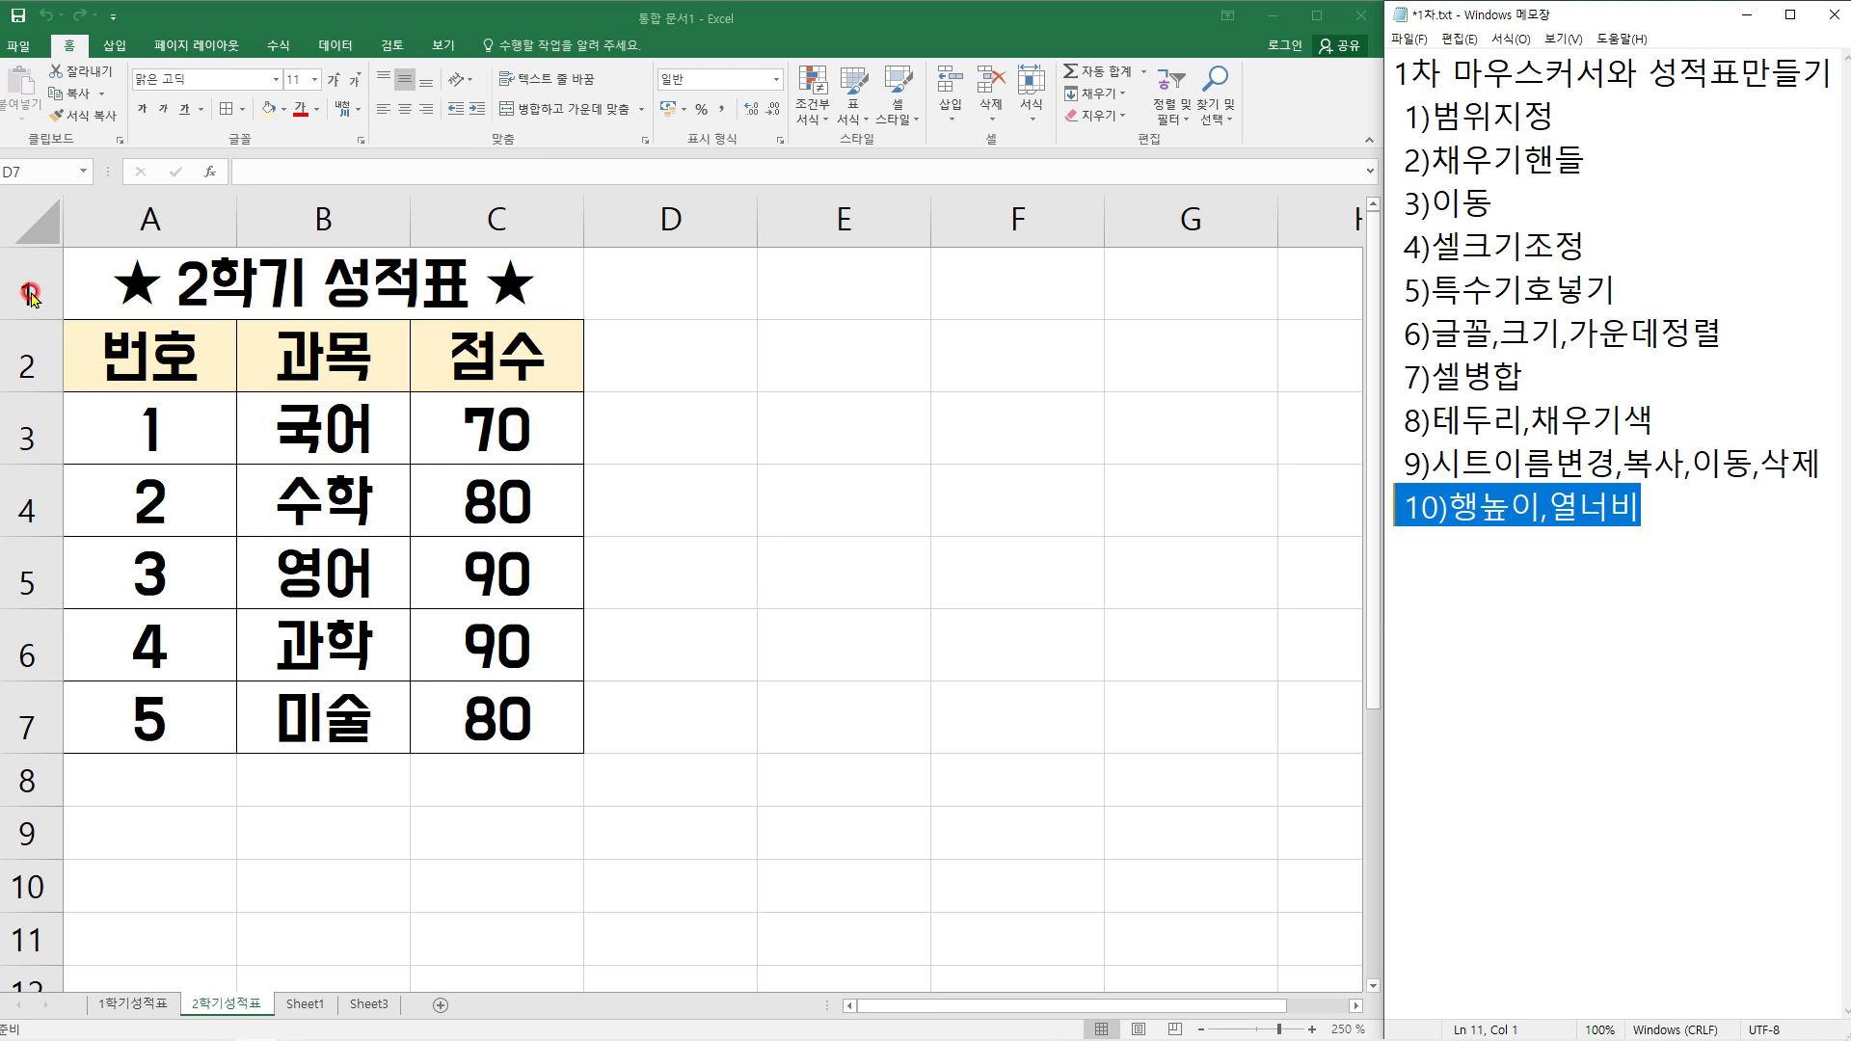
left_click_drag(29, 294, 68, 699)
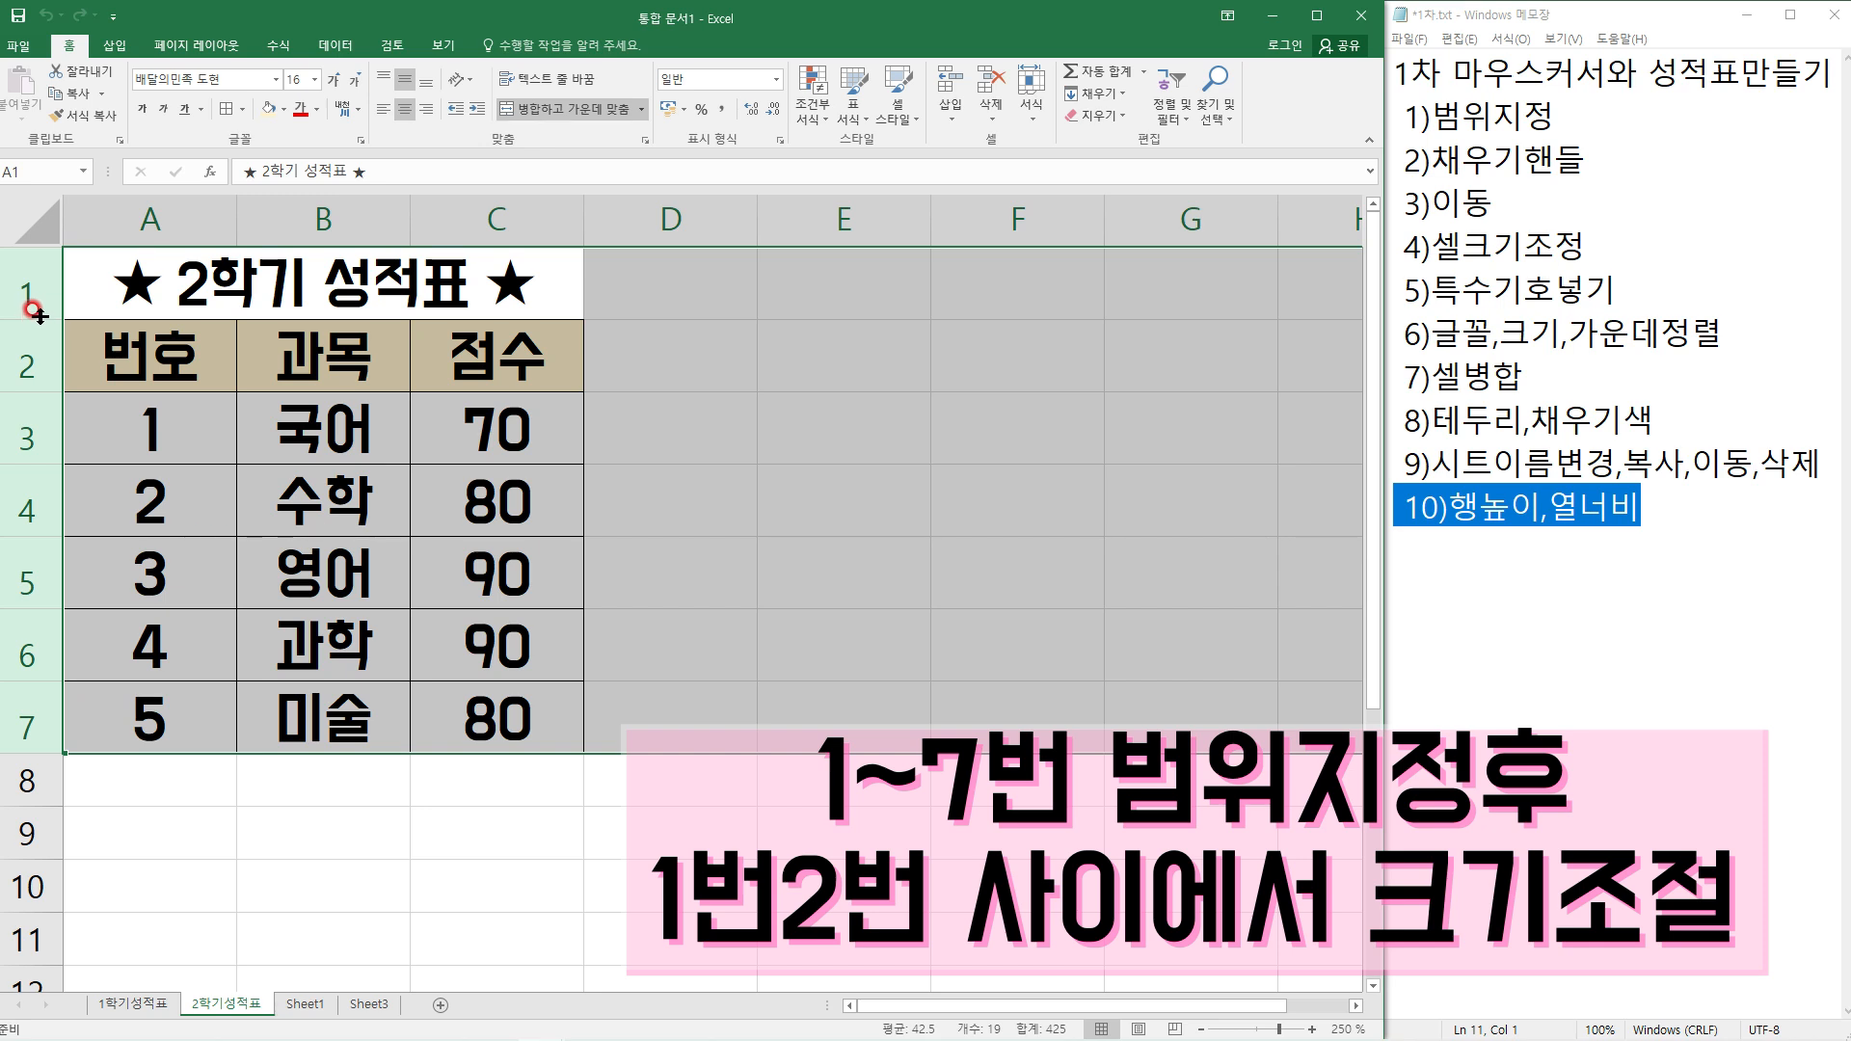
mouse_move(36, 314)
left_mouse_down()
mouse_move(35, 361)
mouse_move(42, 298)
mouse_move(35, 334)
left_mouse_up()
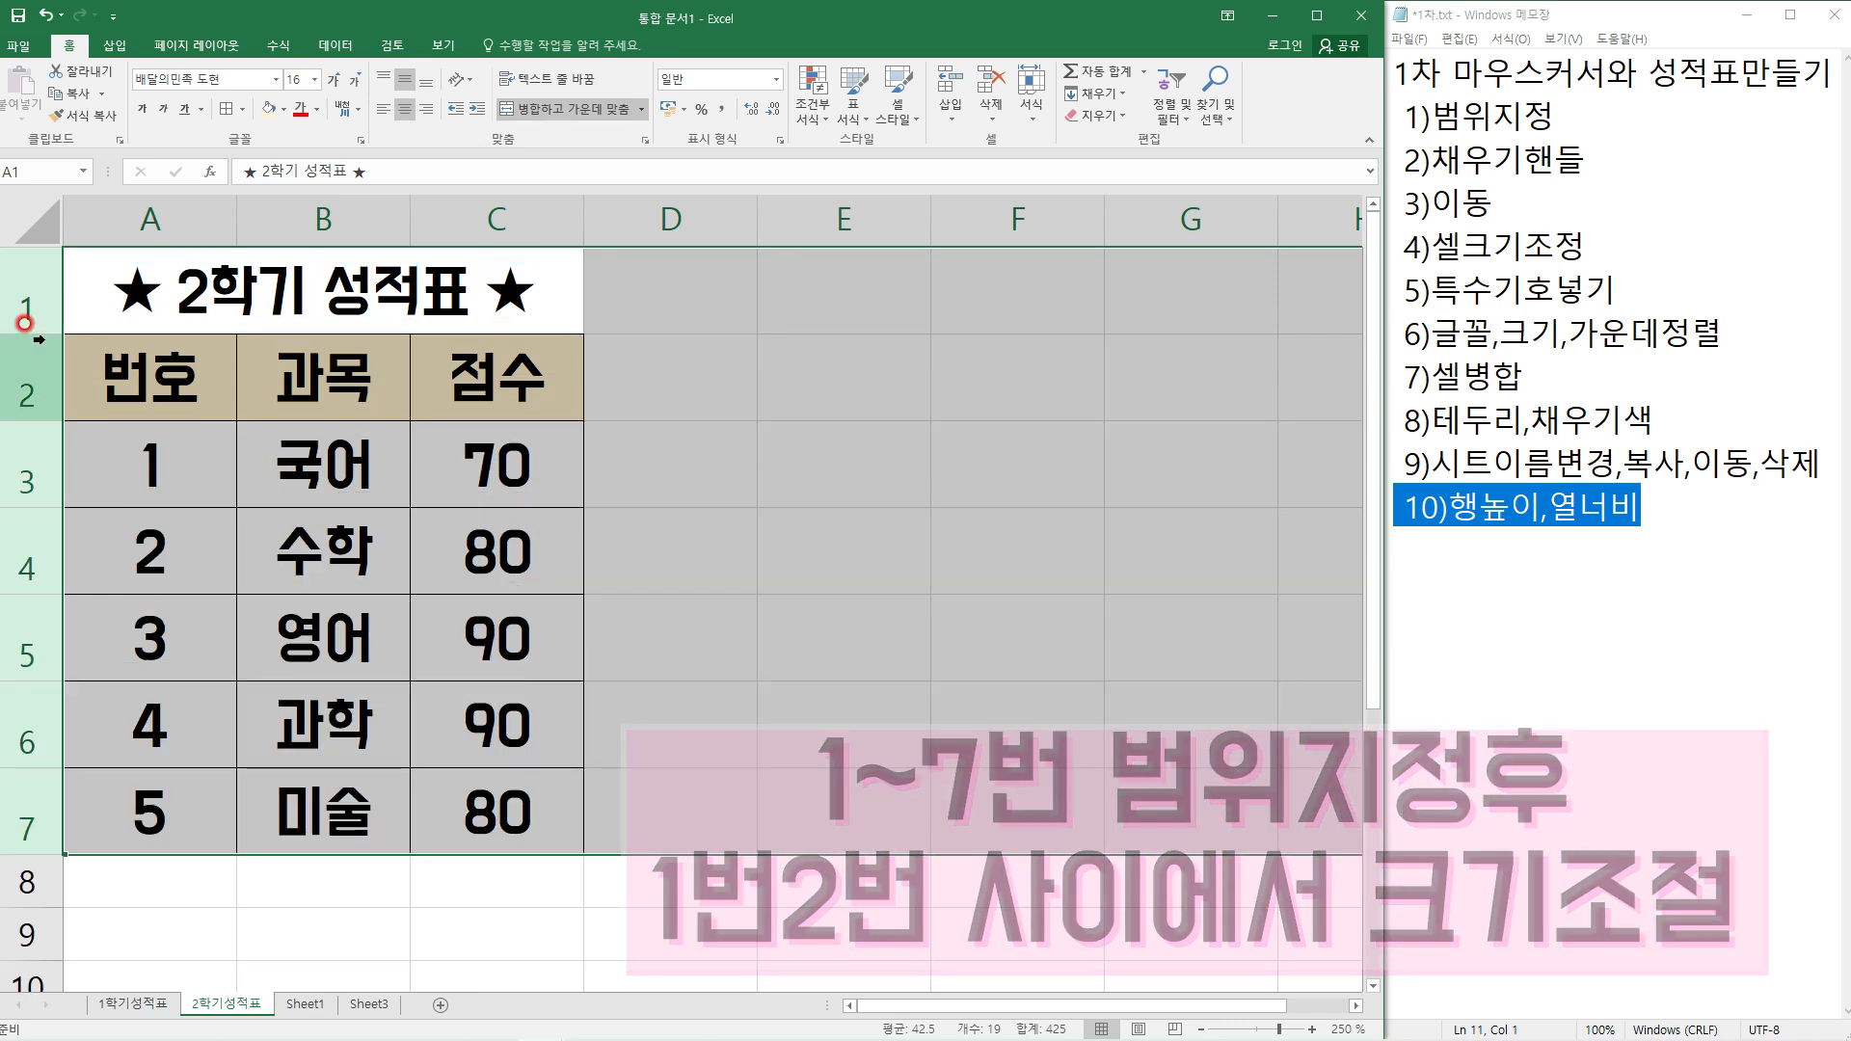
Set the height of rows 1 to 7 to exactly 25
right_click(37, 369)
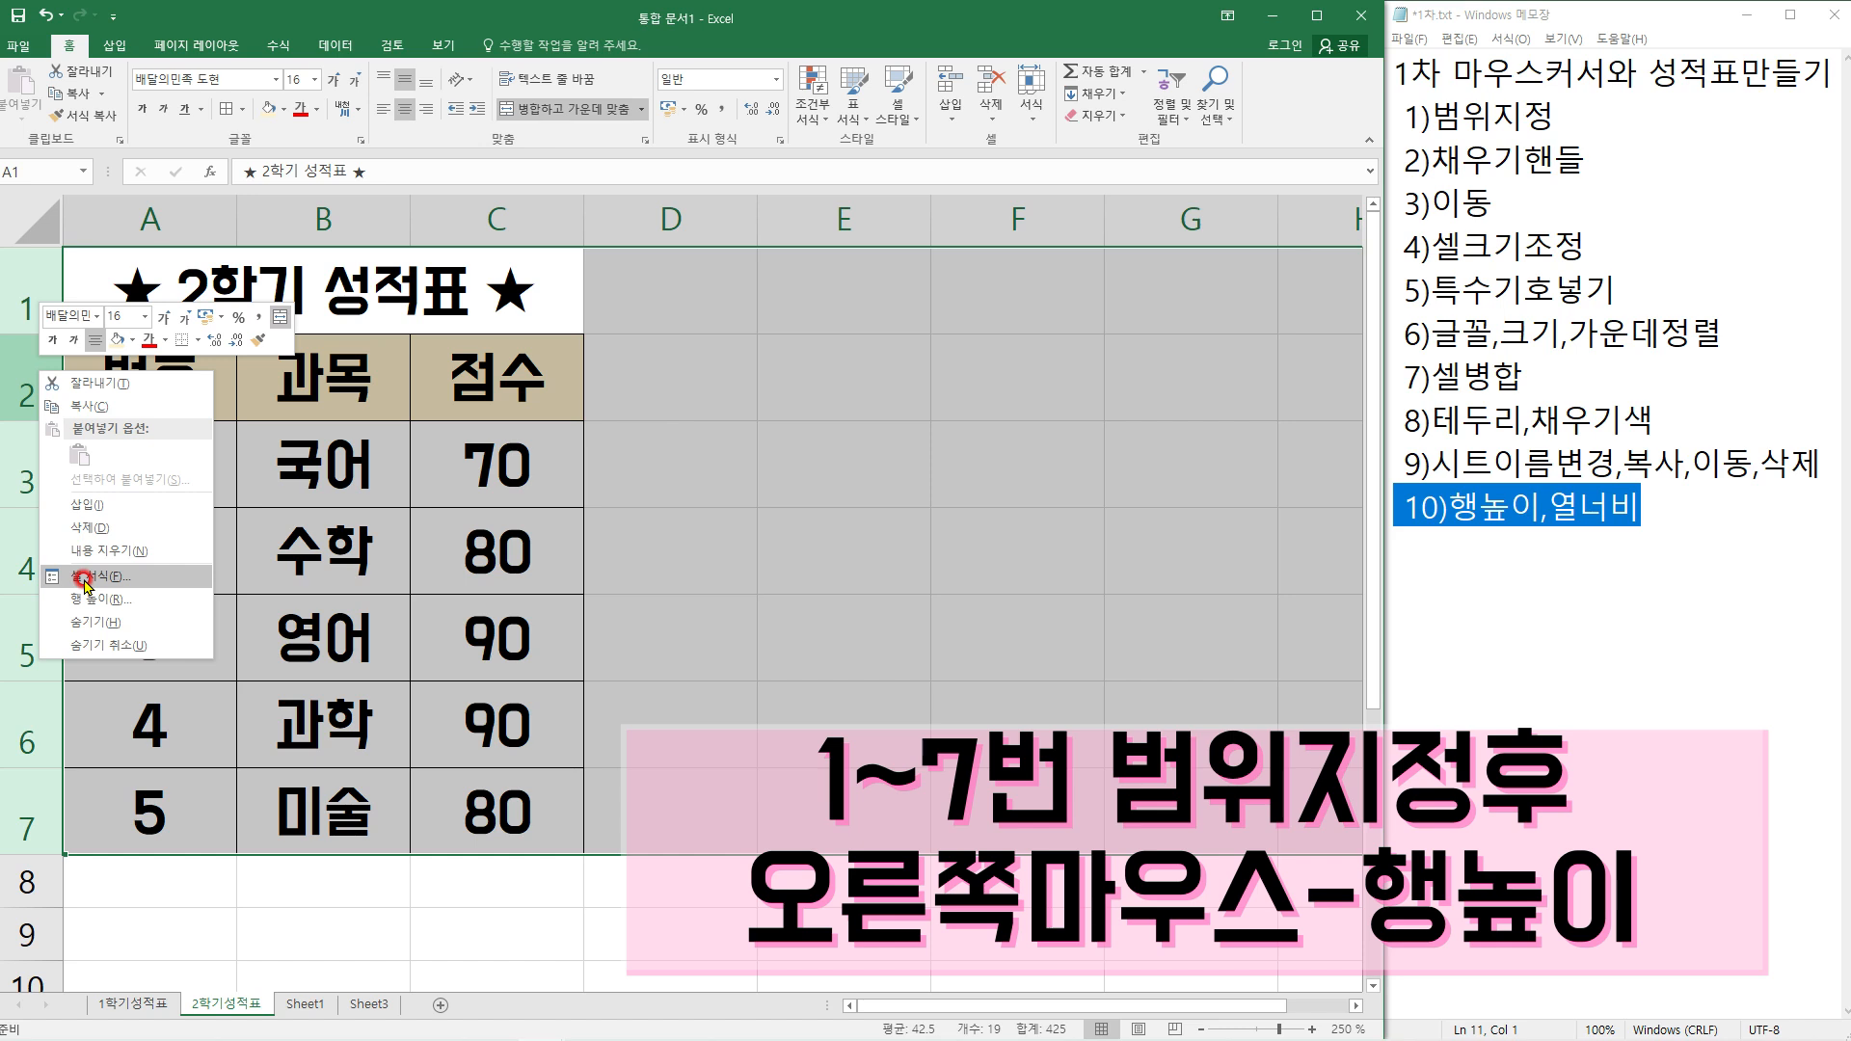
left_click(84, 602)
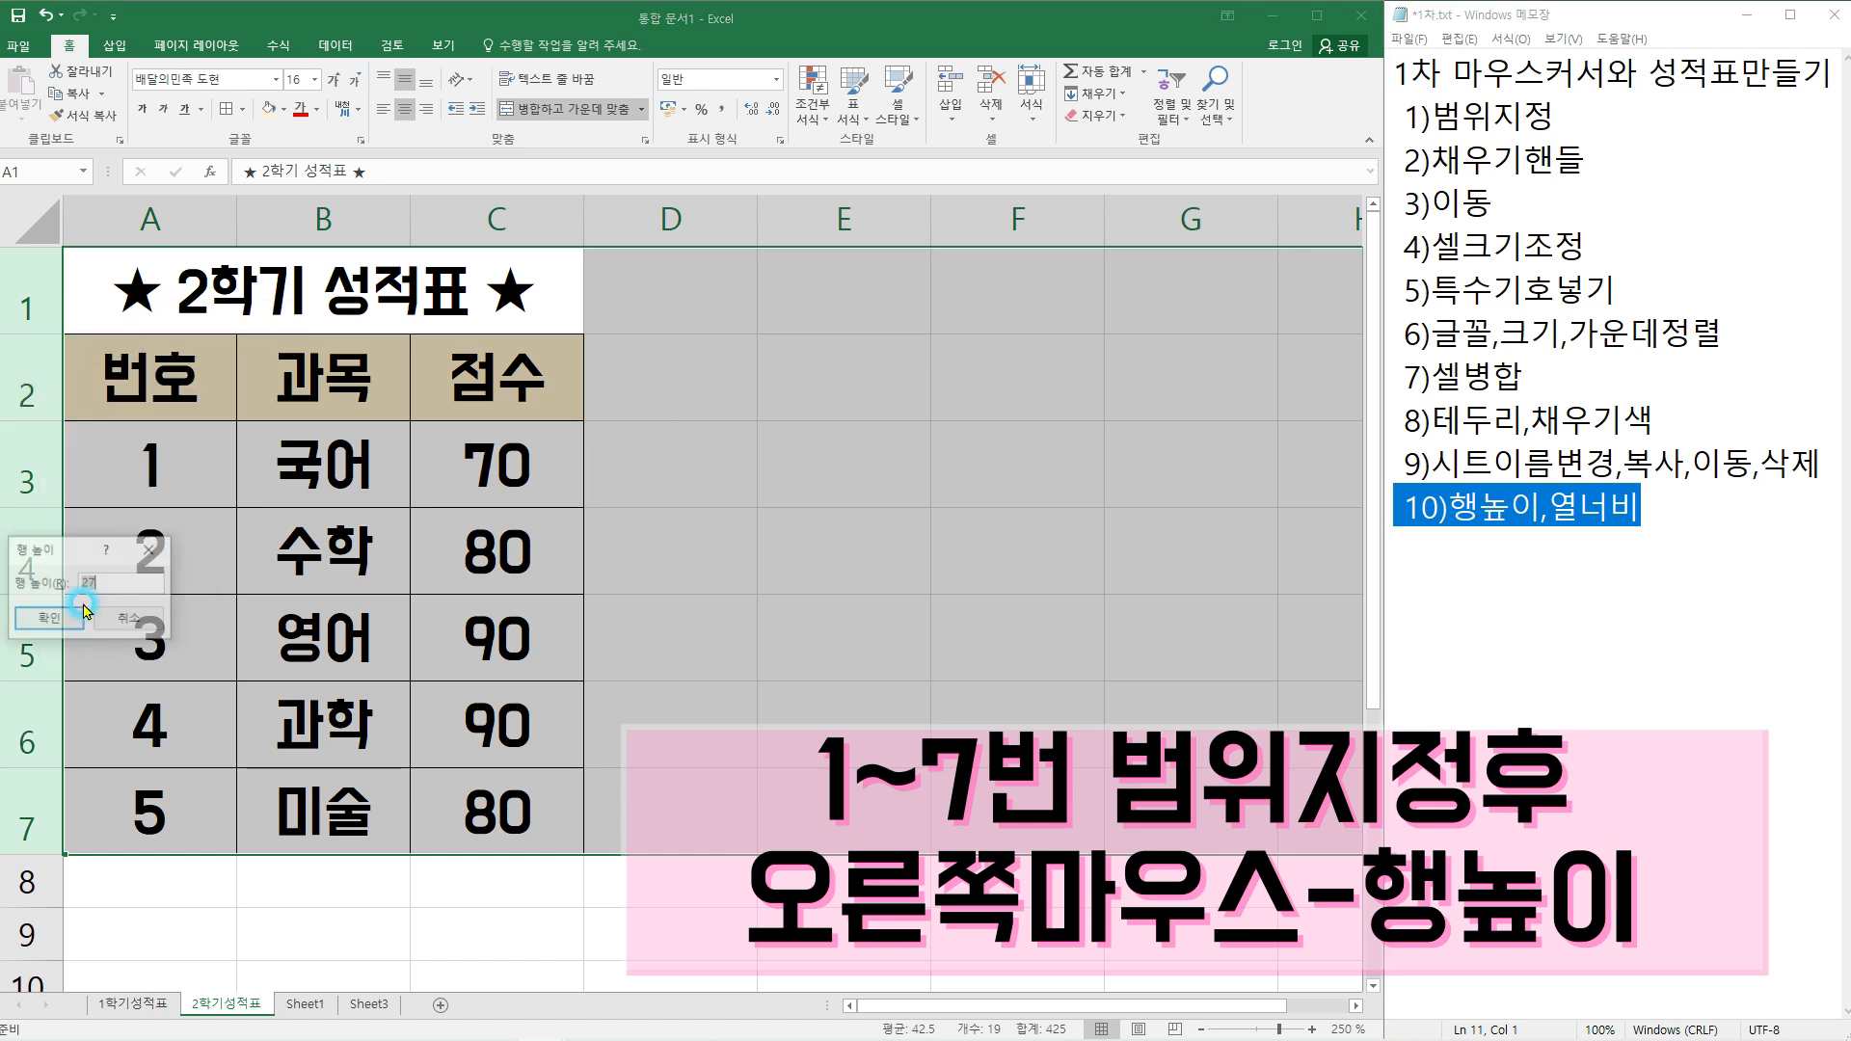
type("25")
key("Return")
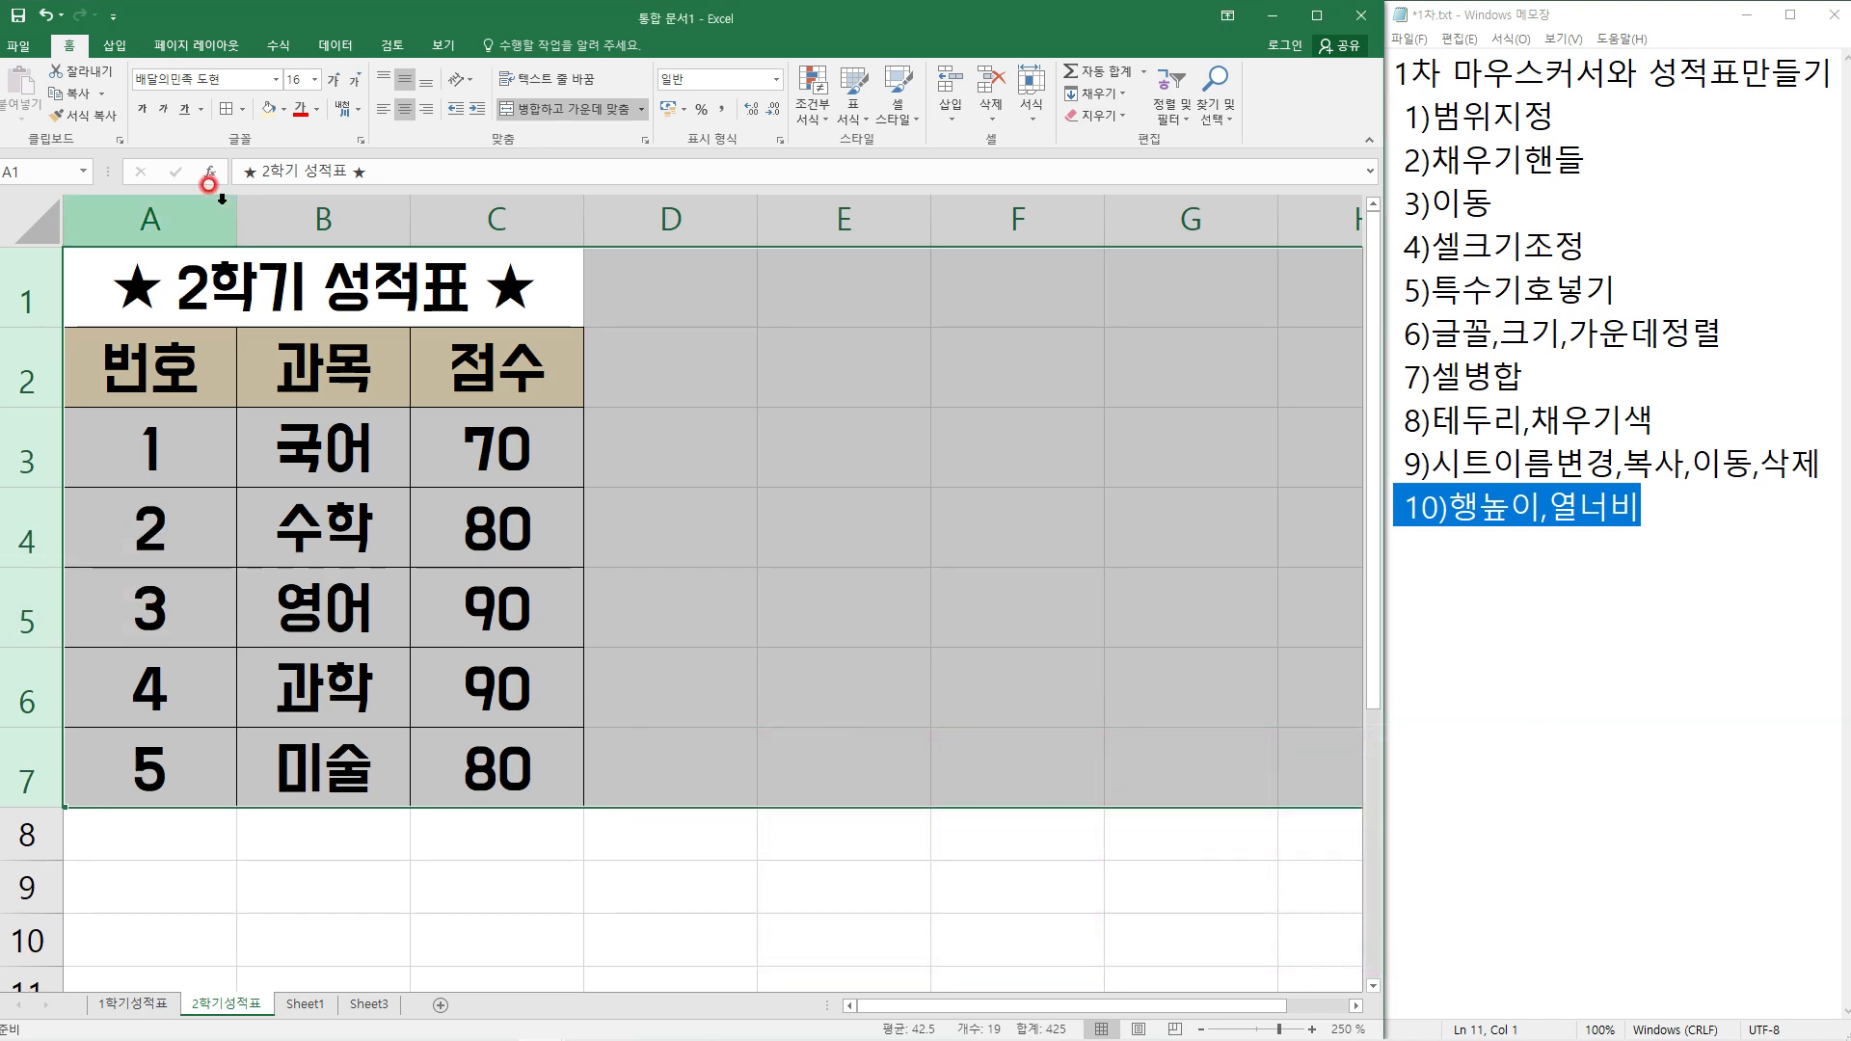
Select columns A to C and widen them together freehand to a width of about 8.75
left_click_drag(152, 207, 552, 216)
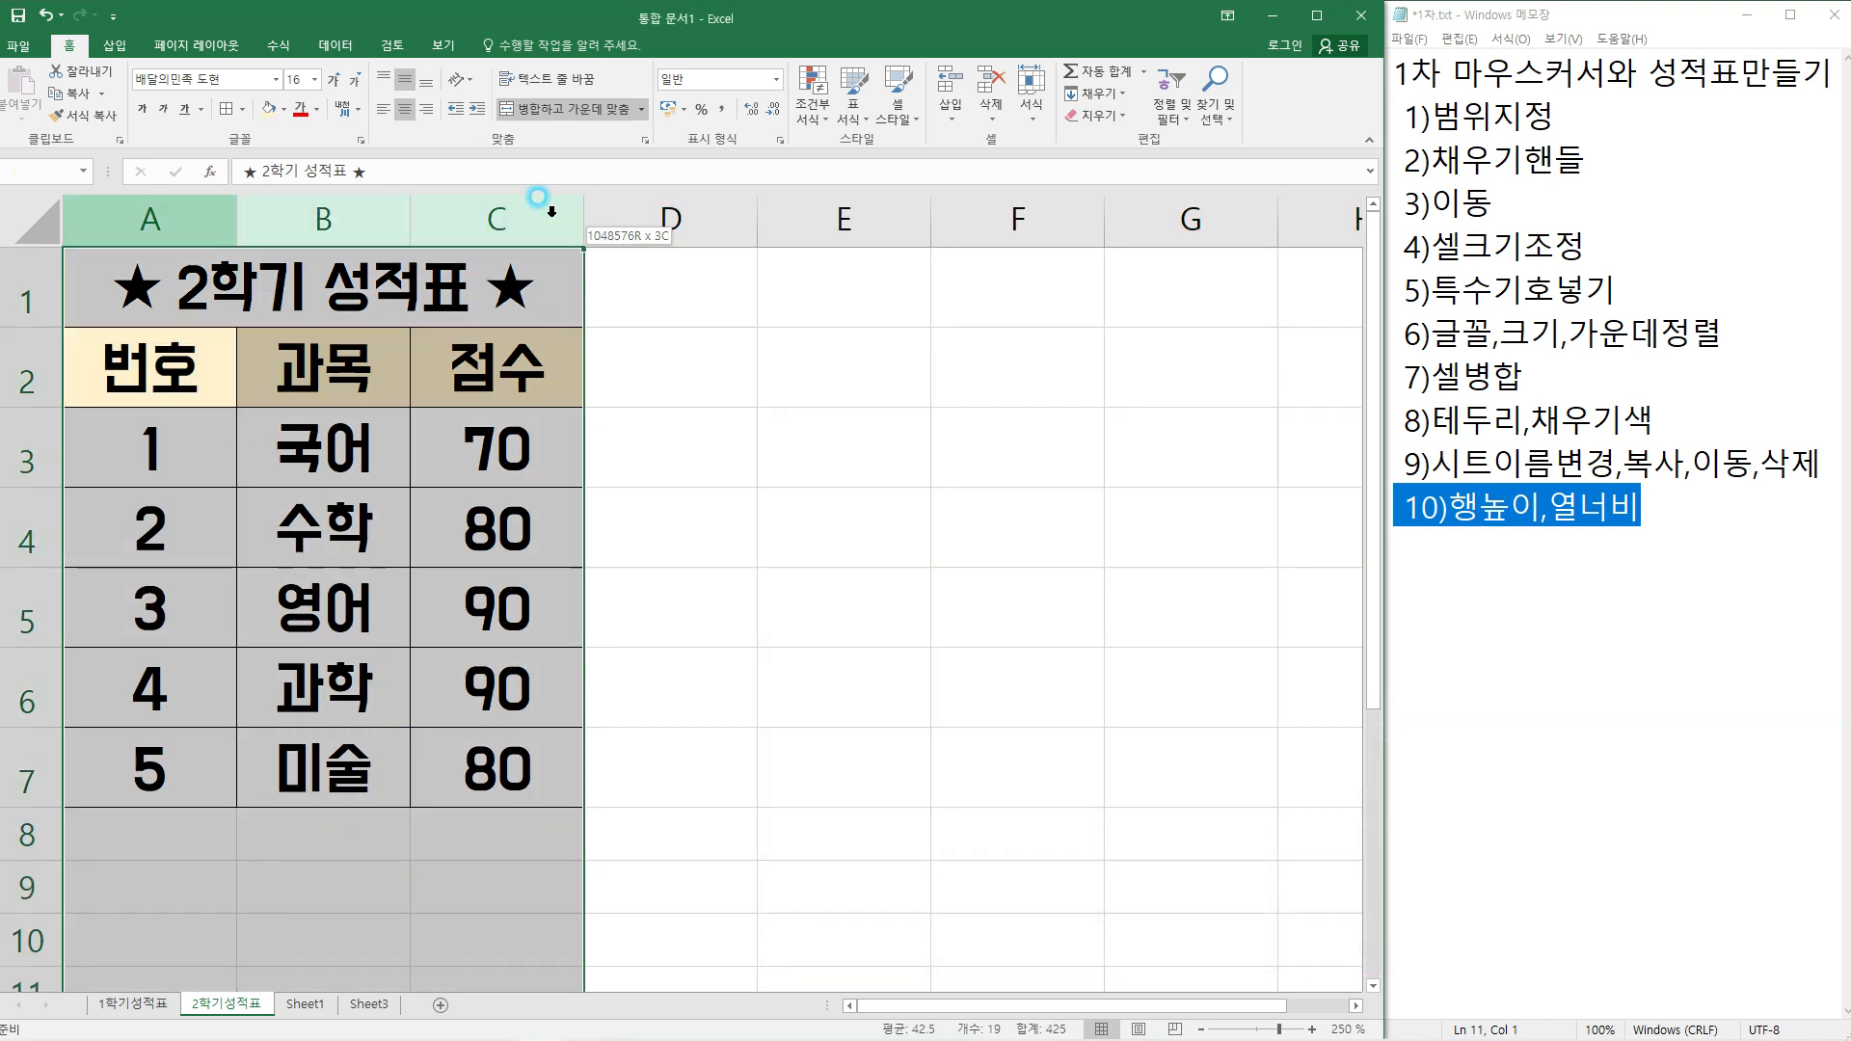
left_click(144, 207)
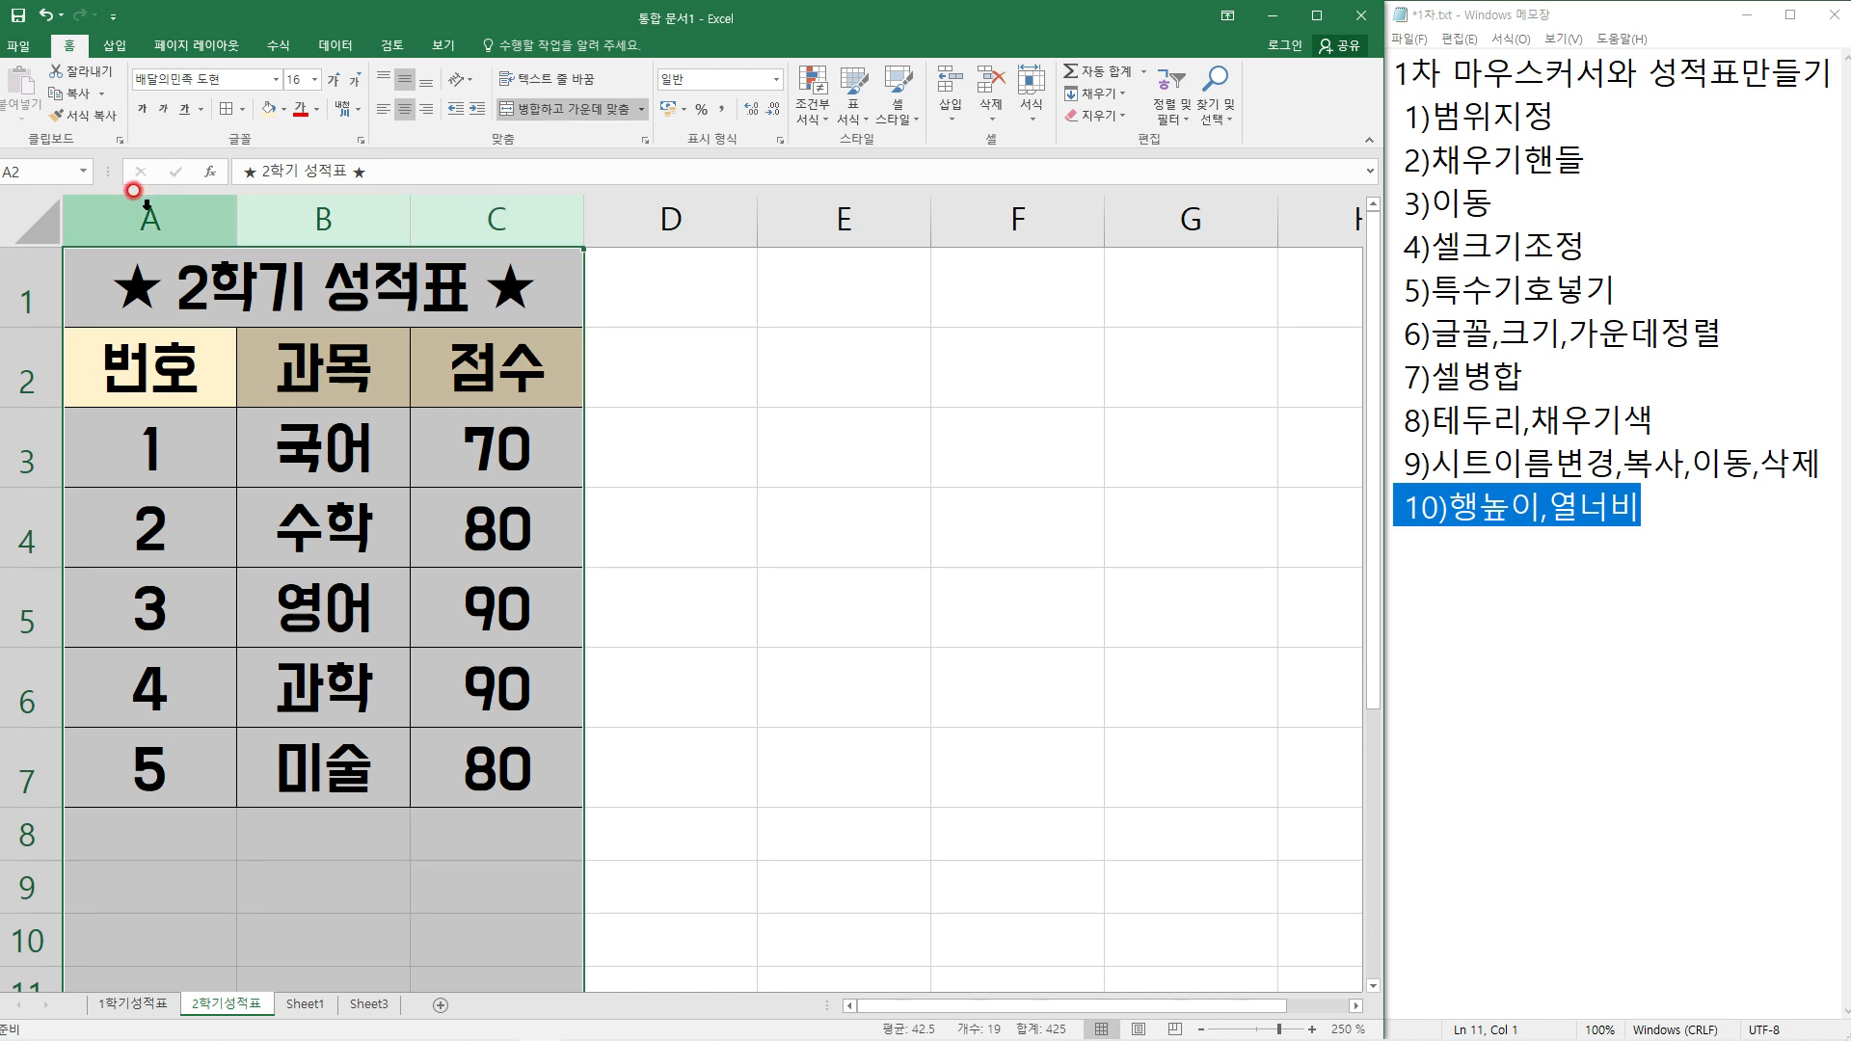
left_click_drag(145, 208, 460, 206)
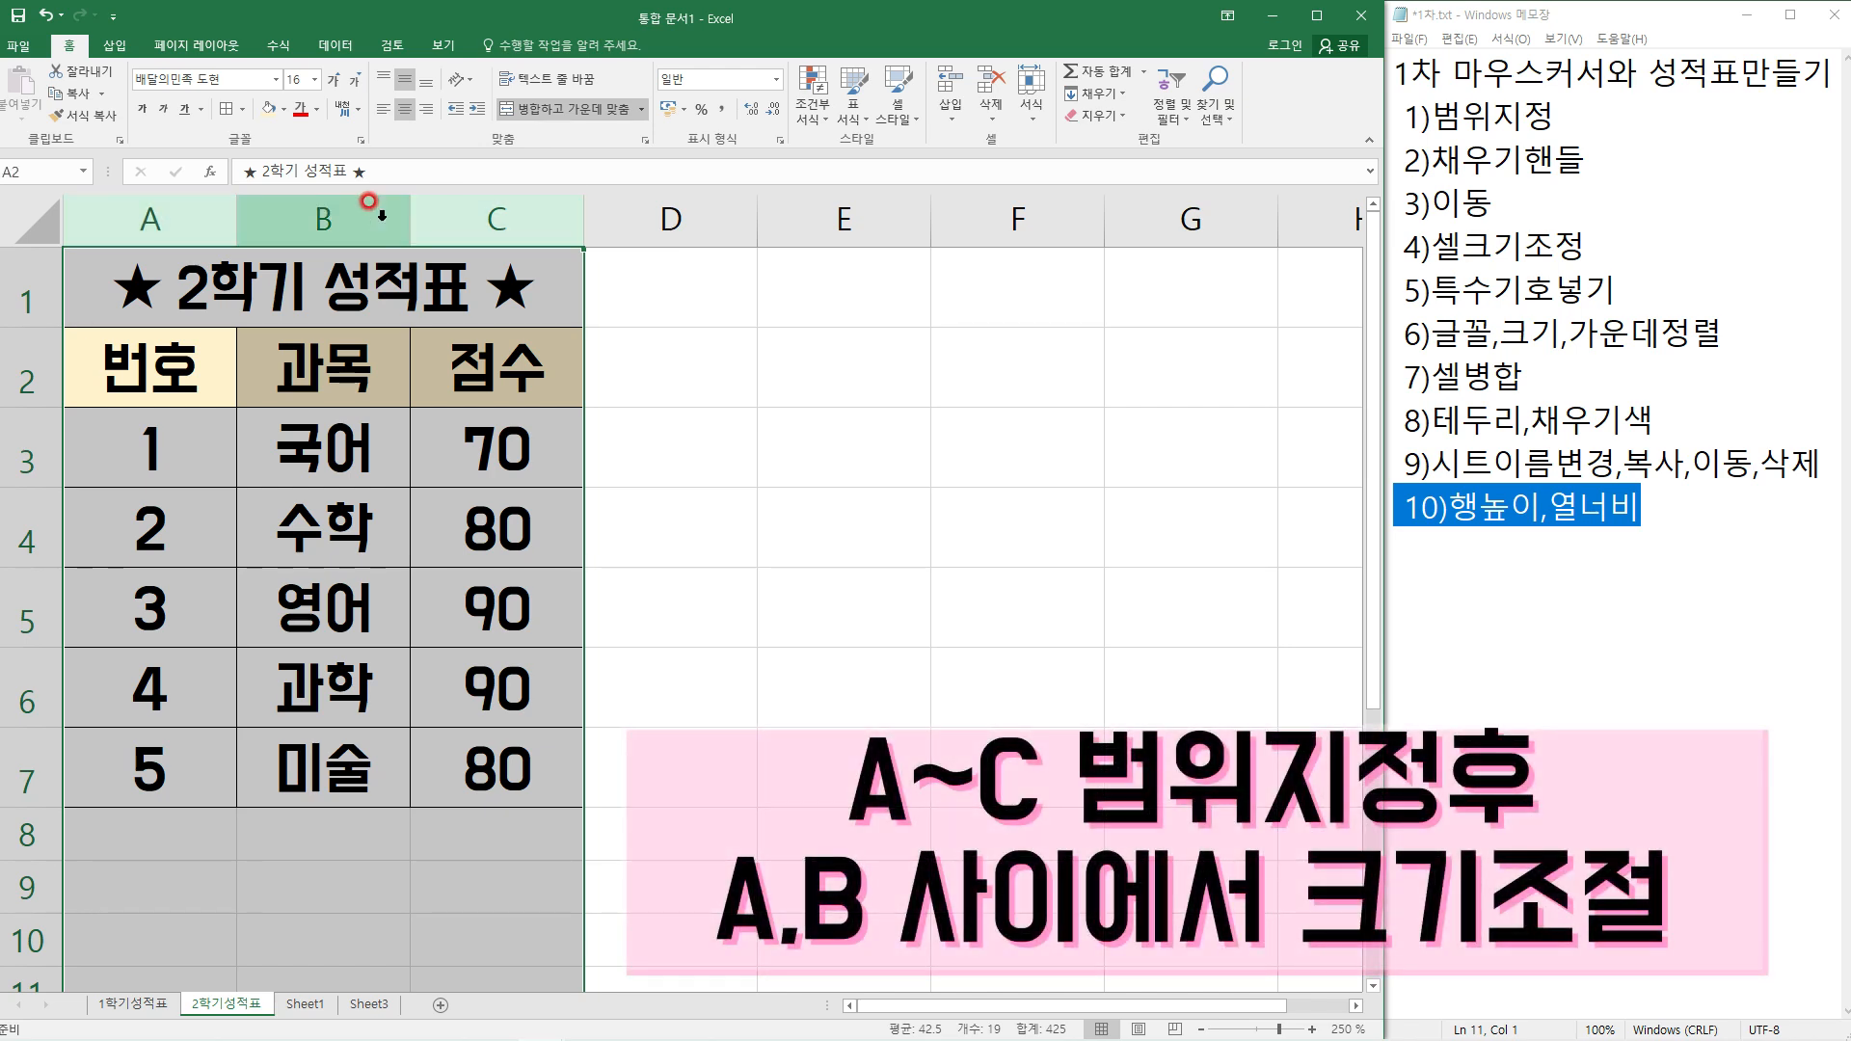
mouse_move(235, 226)
left_mouse_down()
mouse_move(308, 223)
mouse_move(244, 226)
left_mouse_up()
Set a wider exact column width for columns A to C and clear the selections in the sheet and the Notepad outline
right_click(311, 223)
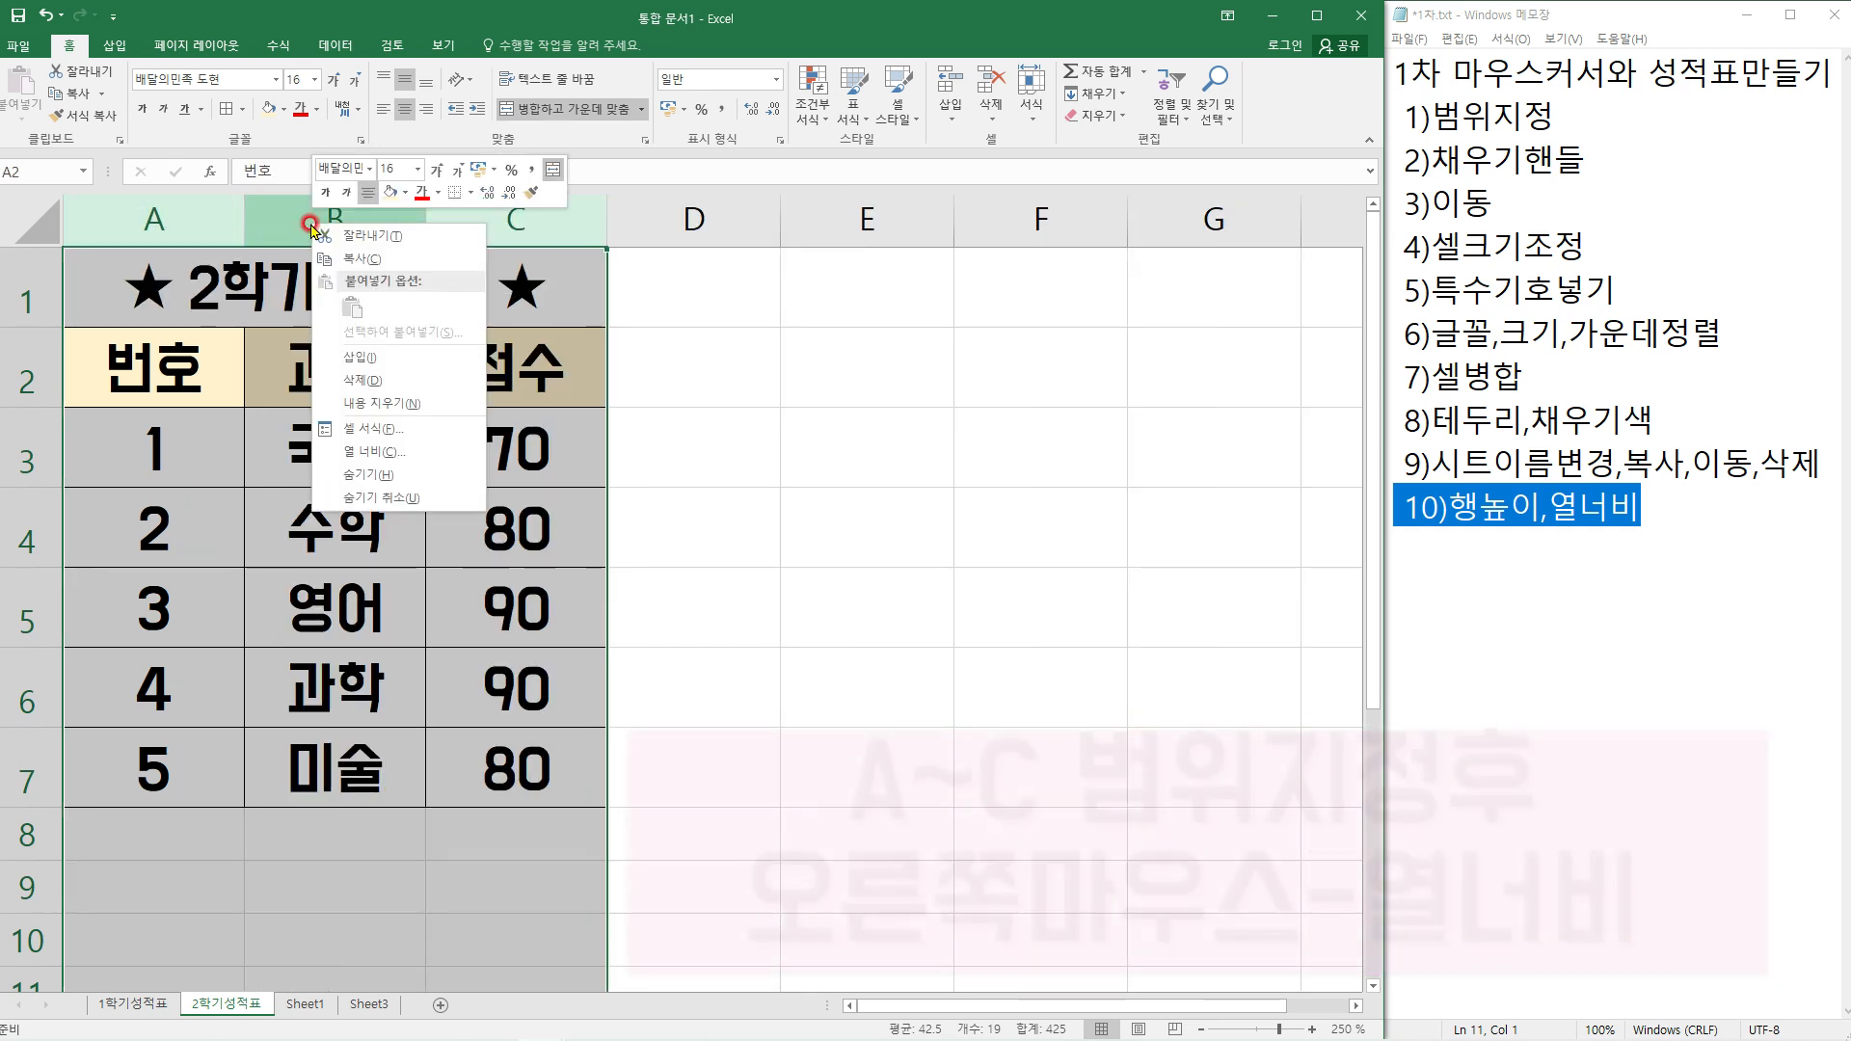
left_click(382, 455)
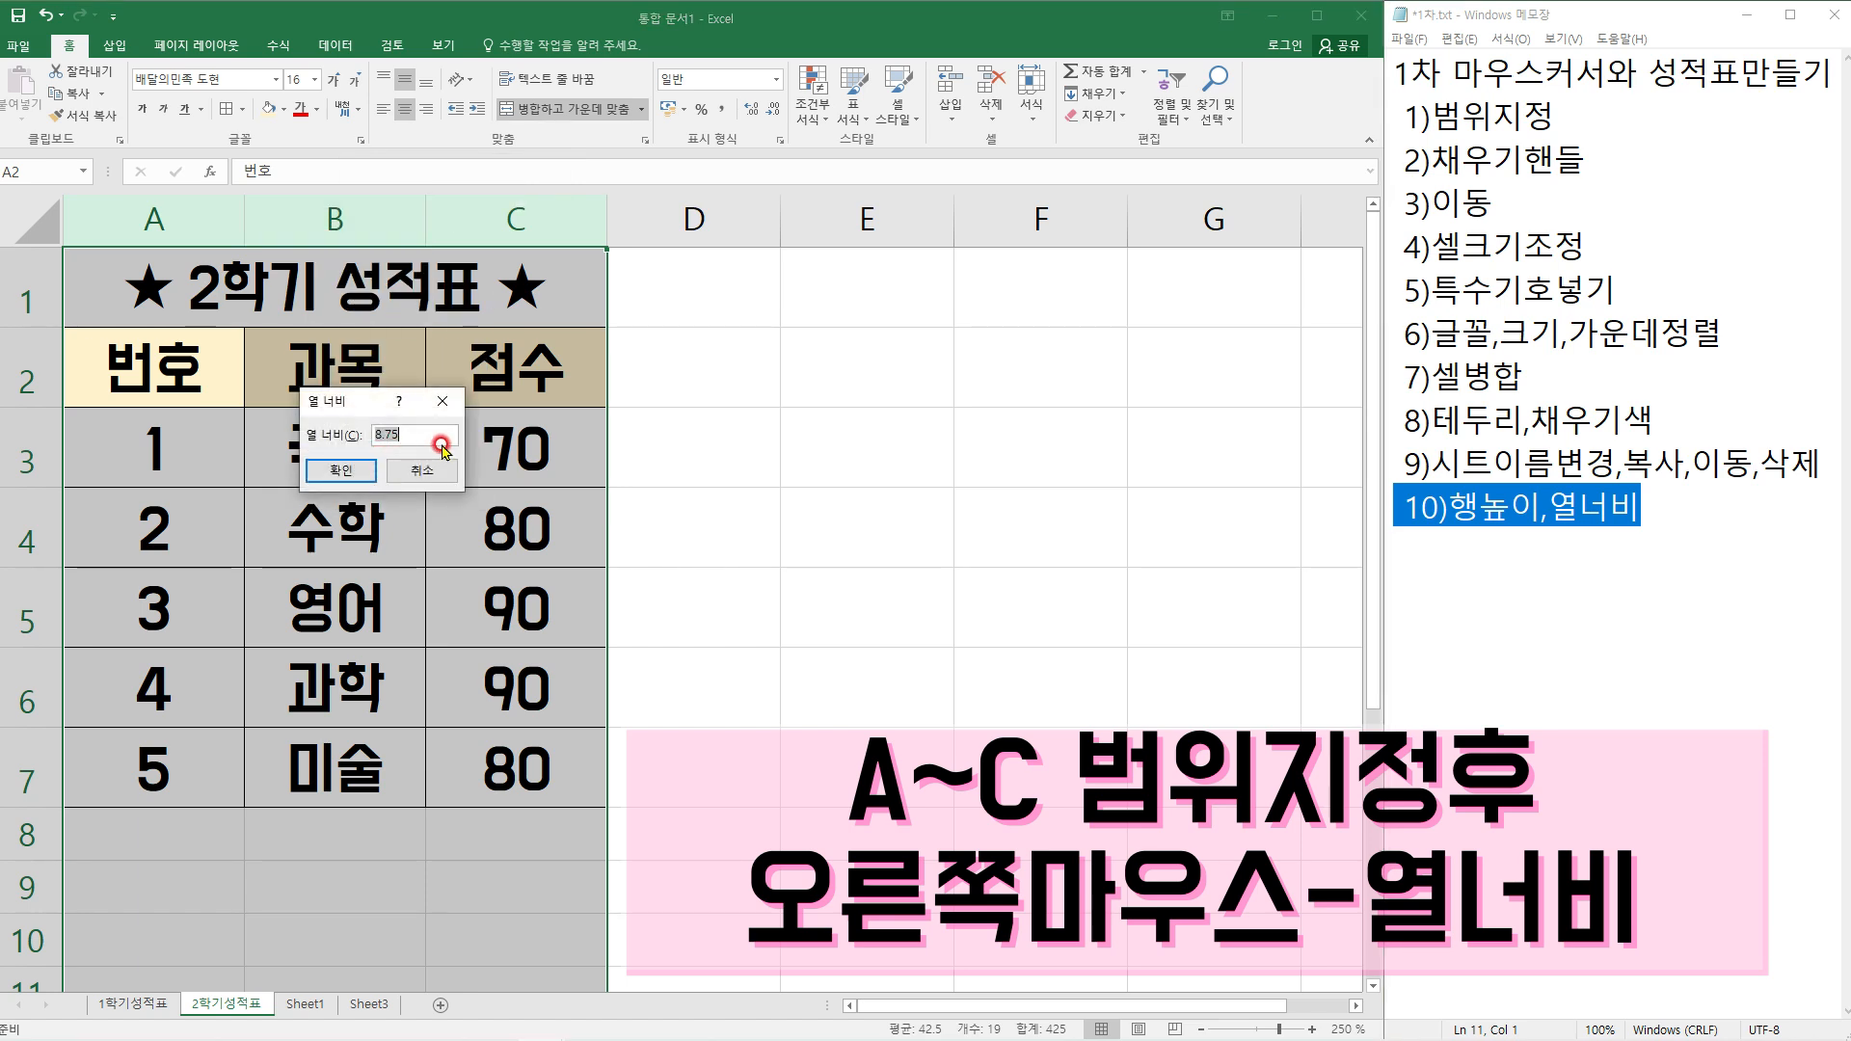
key("Return")
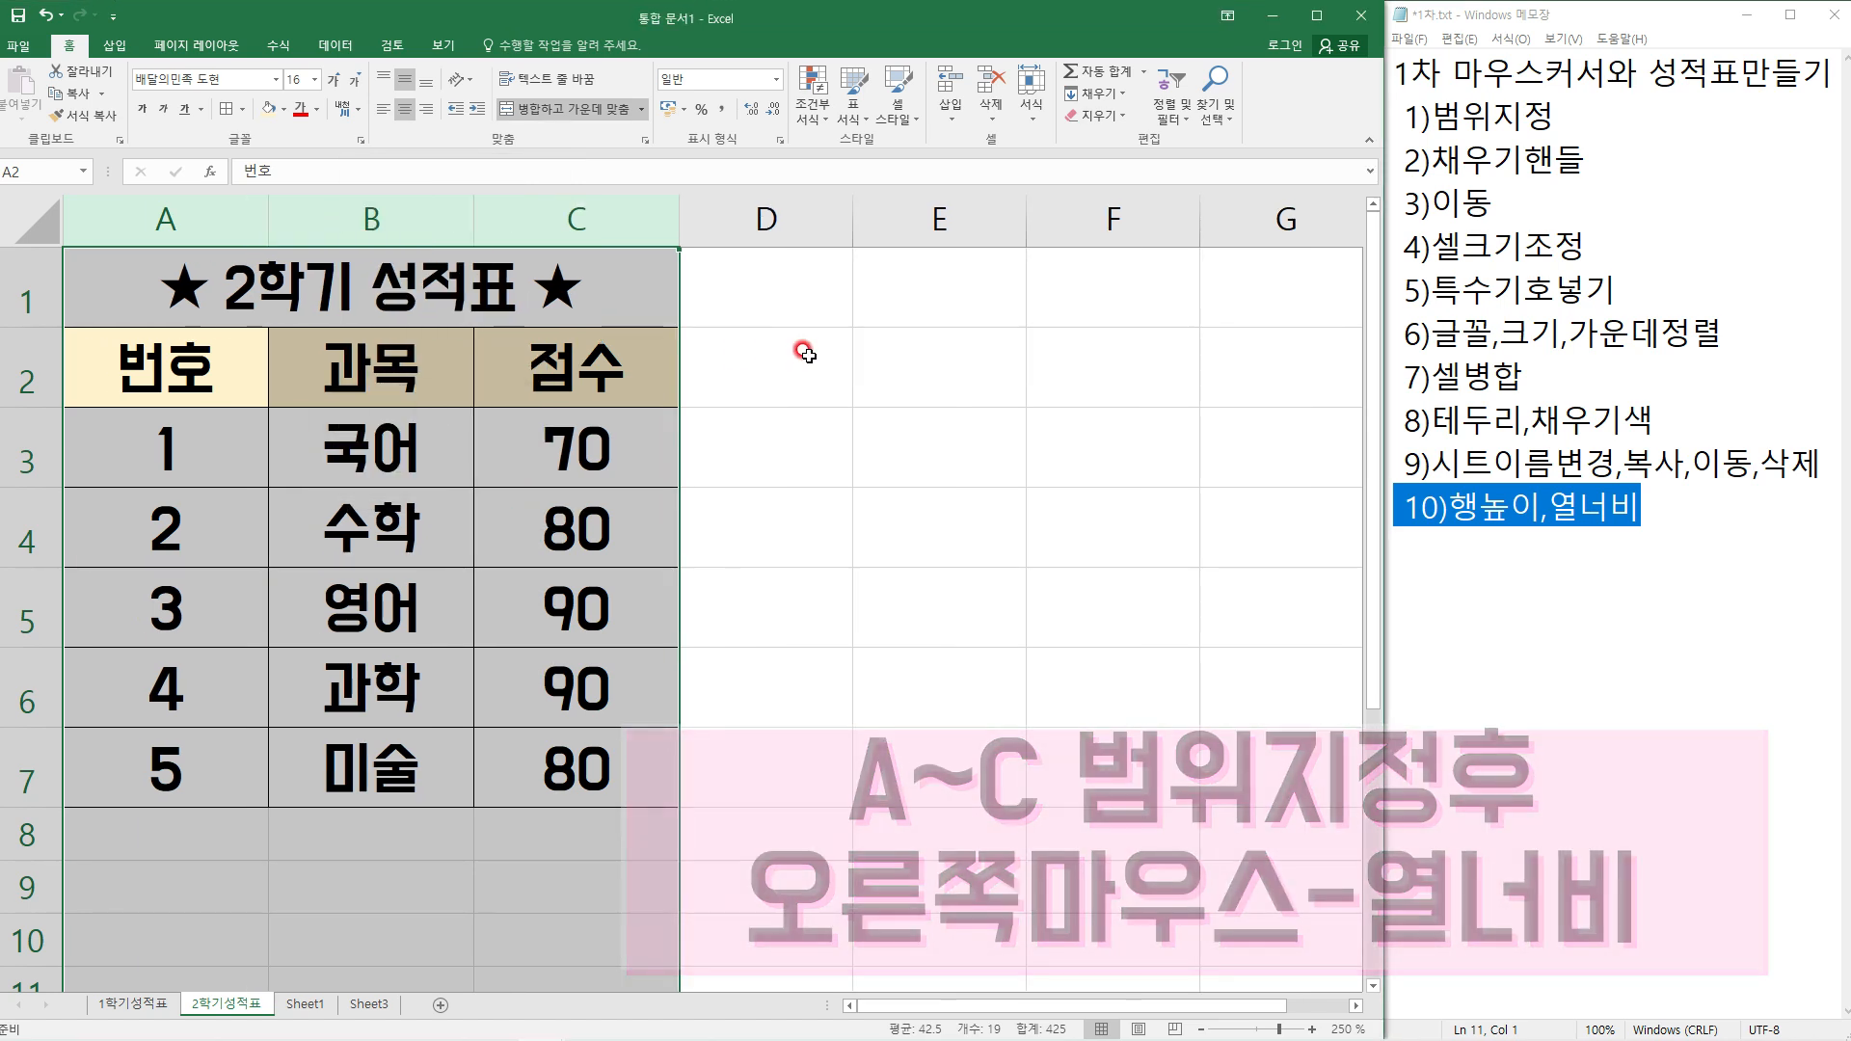
left_click(591, 440)
left_click(719, 568)
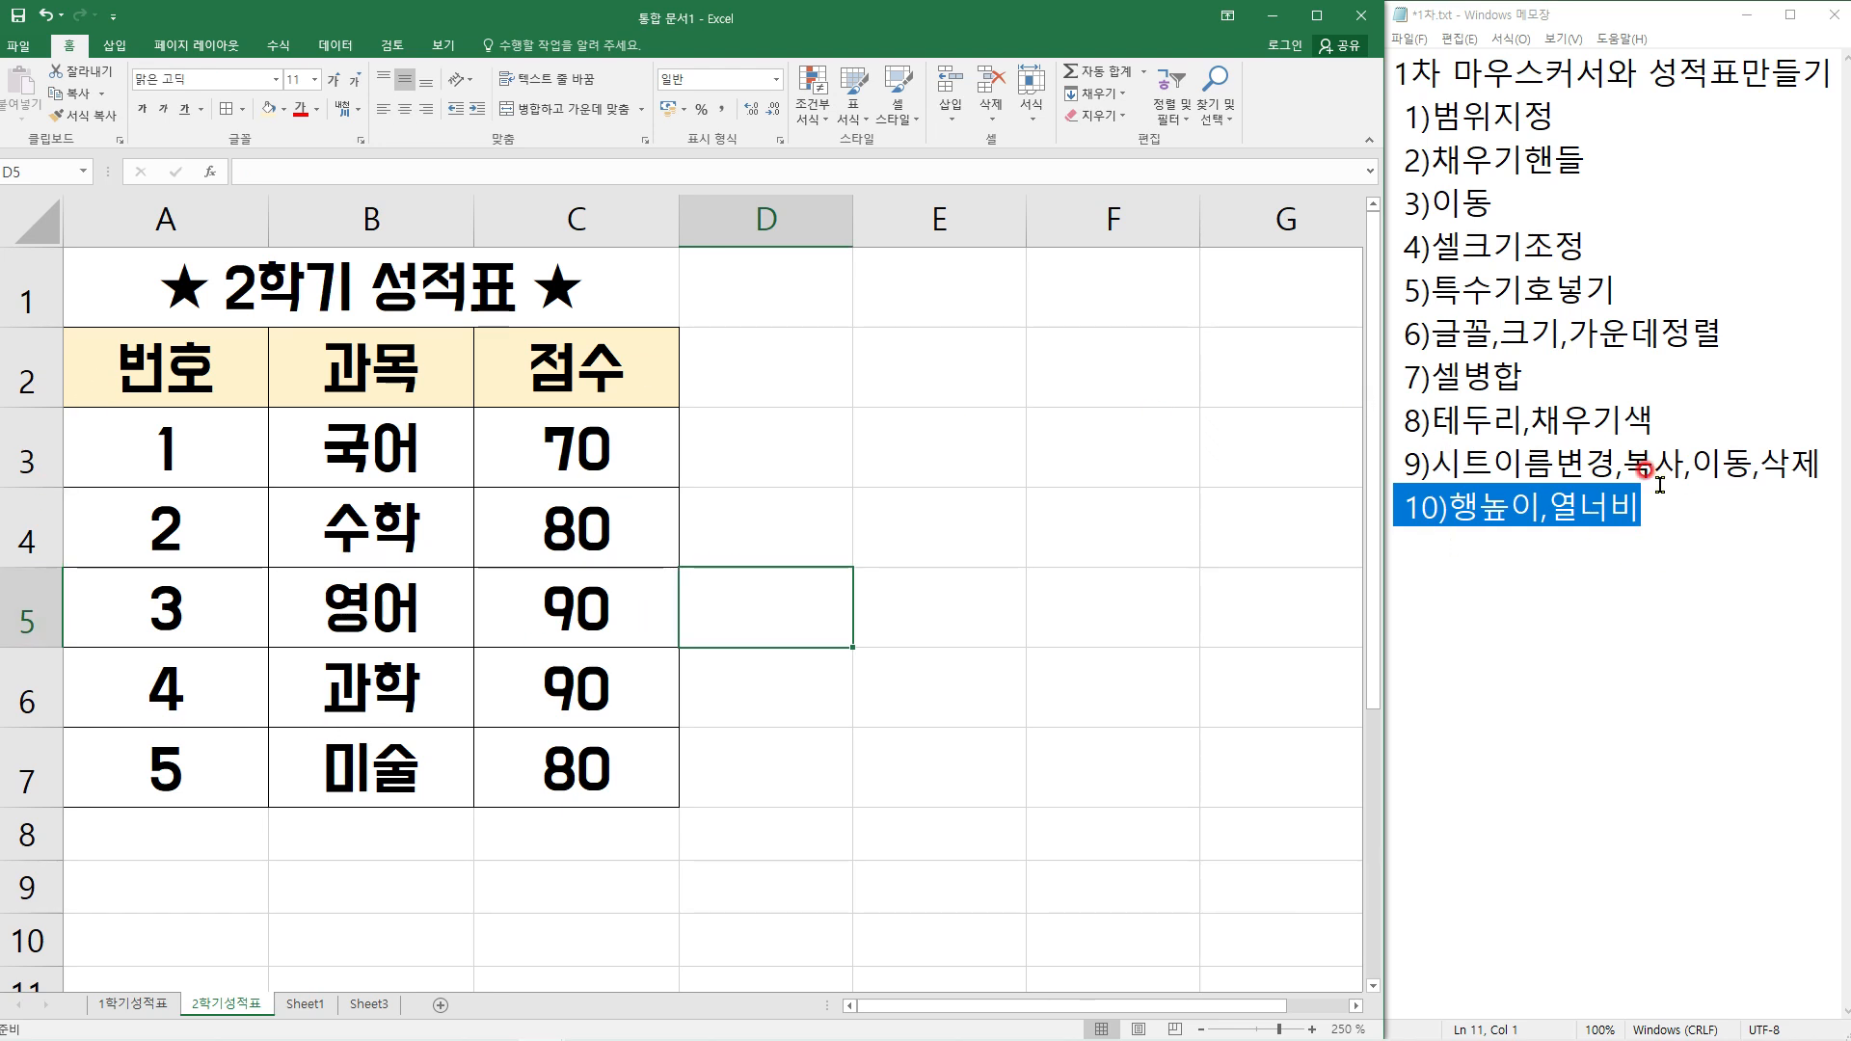
left_click(1635, 533)
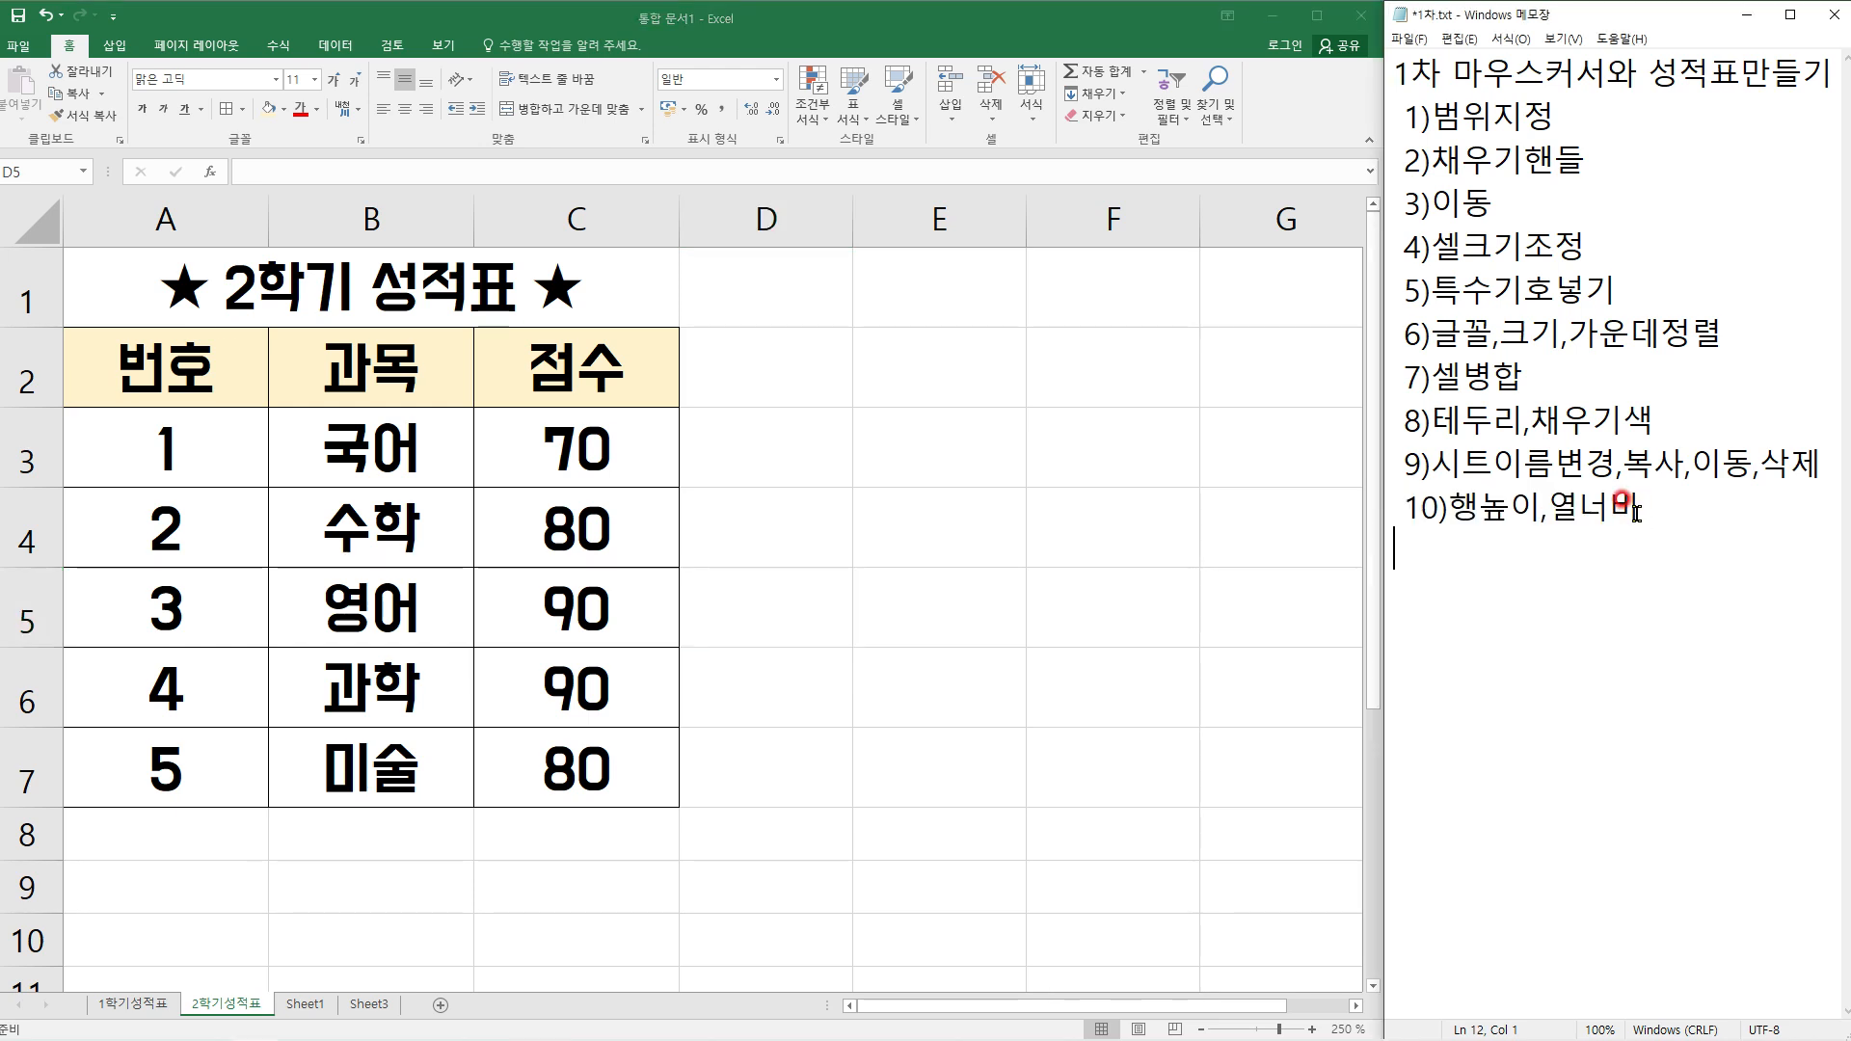
Highlight the outline's title text in Notepad and select the non-adjacent cells M3, M6, M9, M14 and M18 together in the sheet
left_click_drag(1471, 75, 1822, 85)
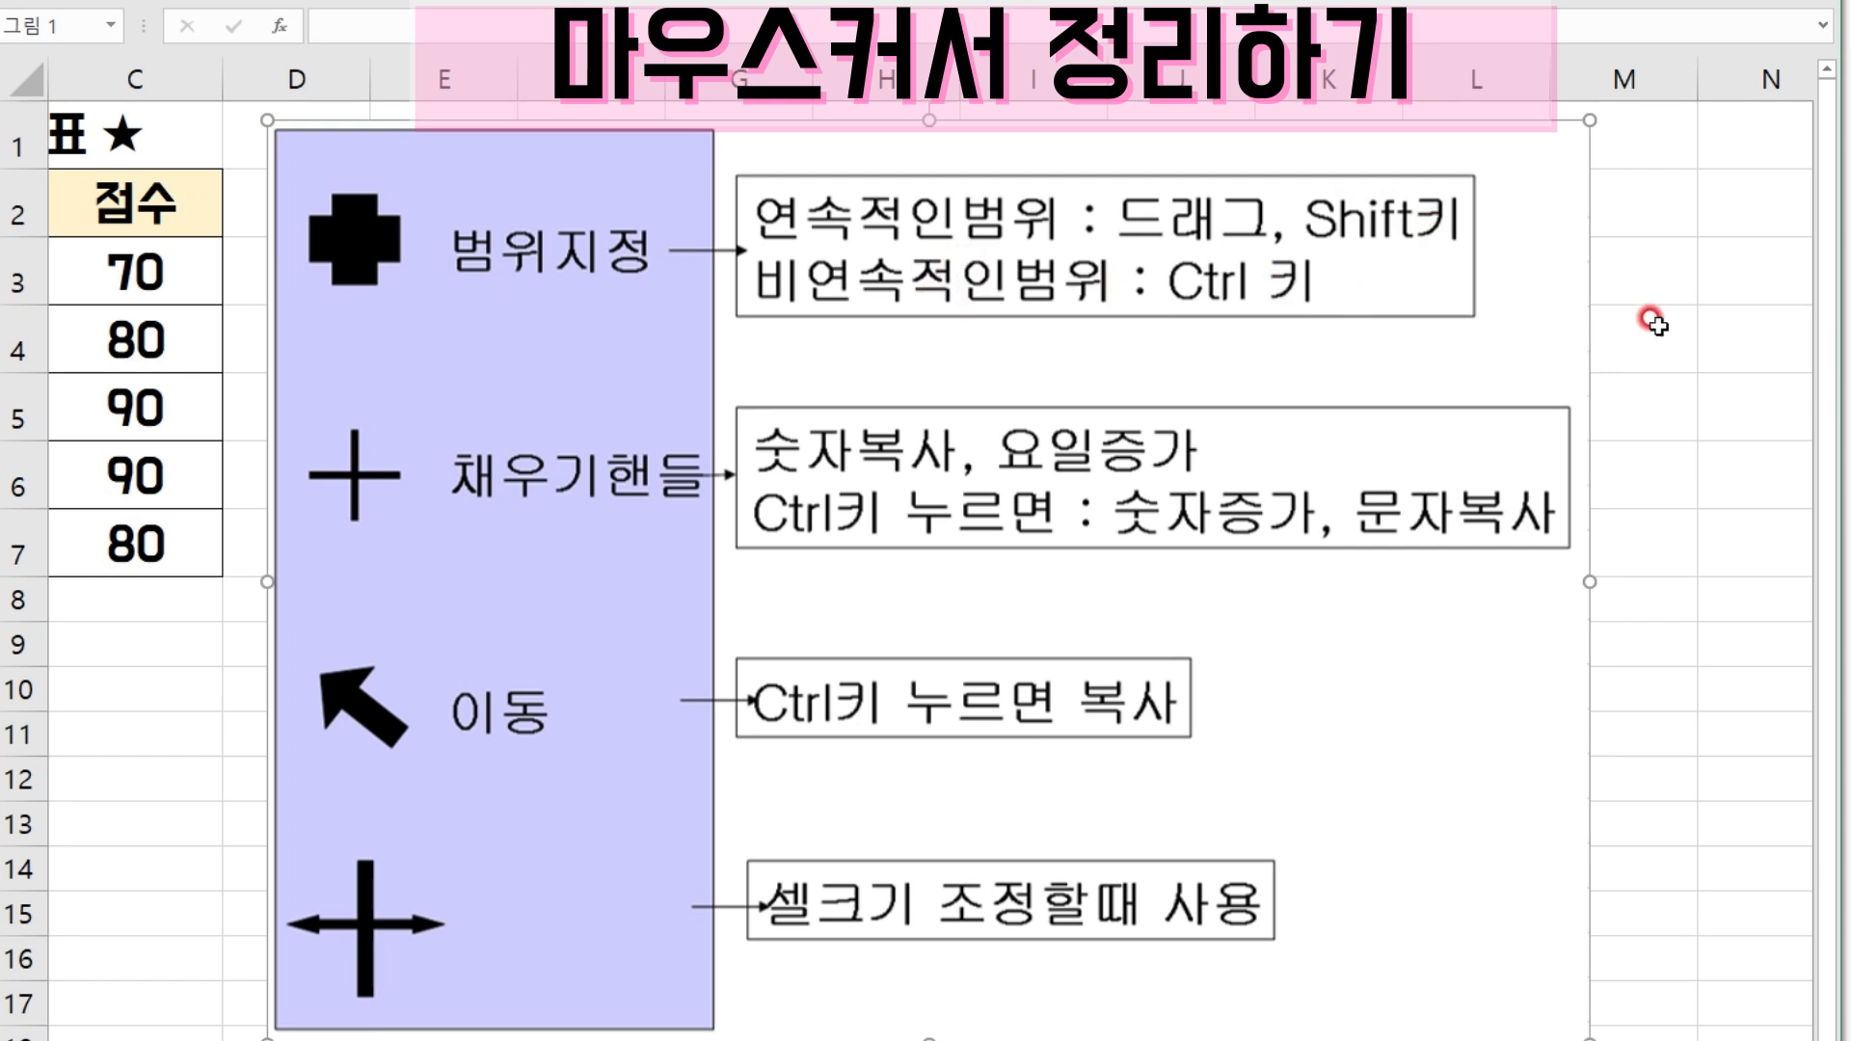
left_click(1669, 284)
left_click(1673, 467, "ctrl")
left_click(1671, 632, "ctrl")
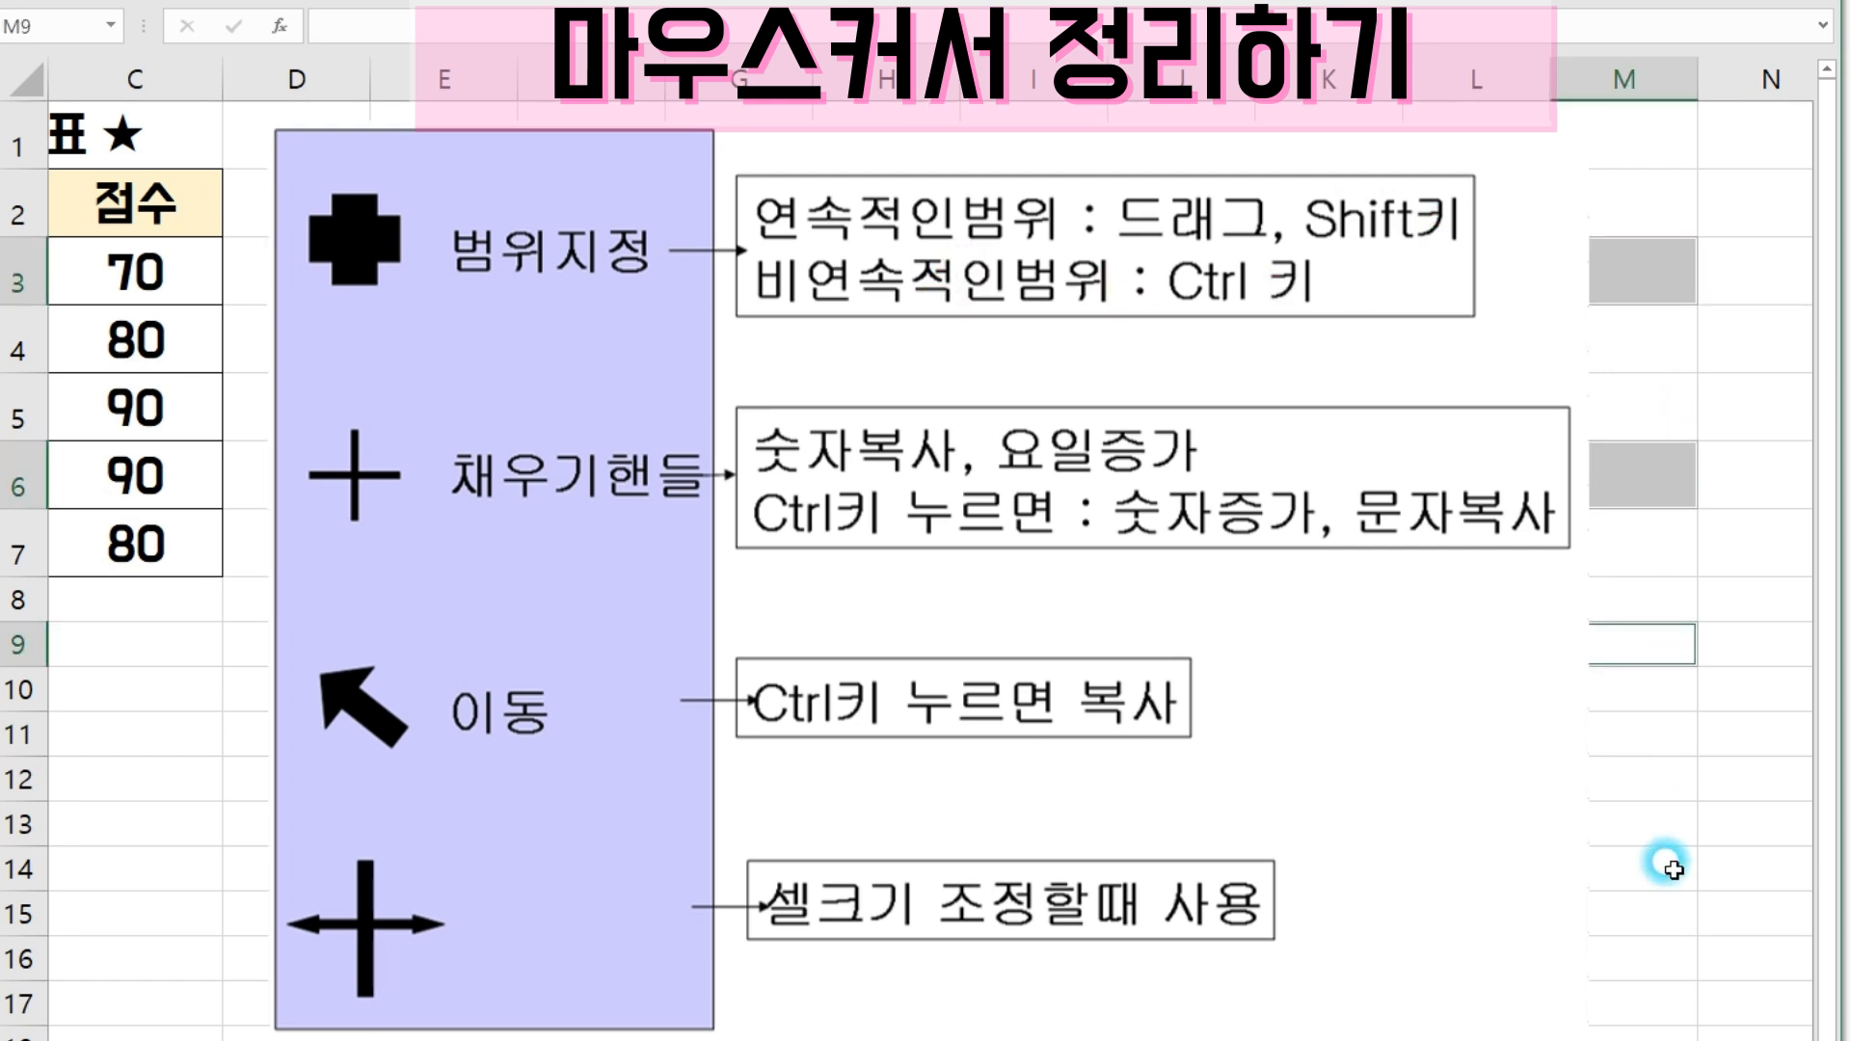
left_click(1673, 871, "ctrl")
left_click(1665, 1017, "ctrl")
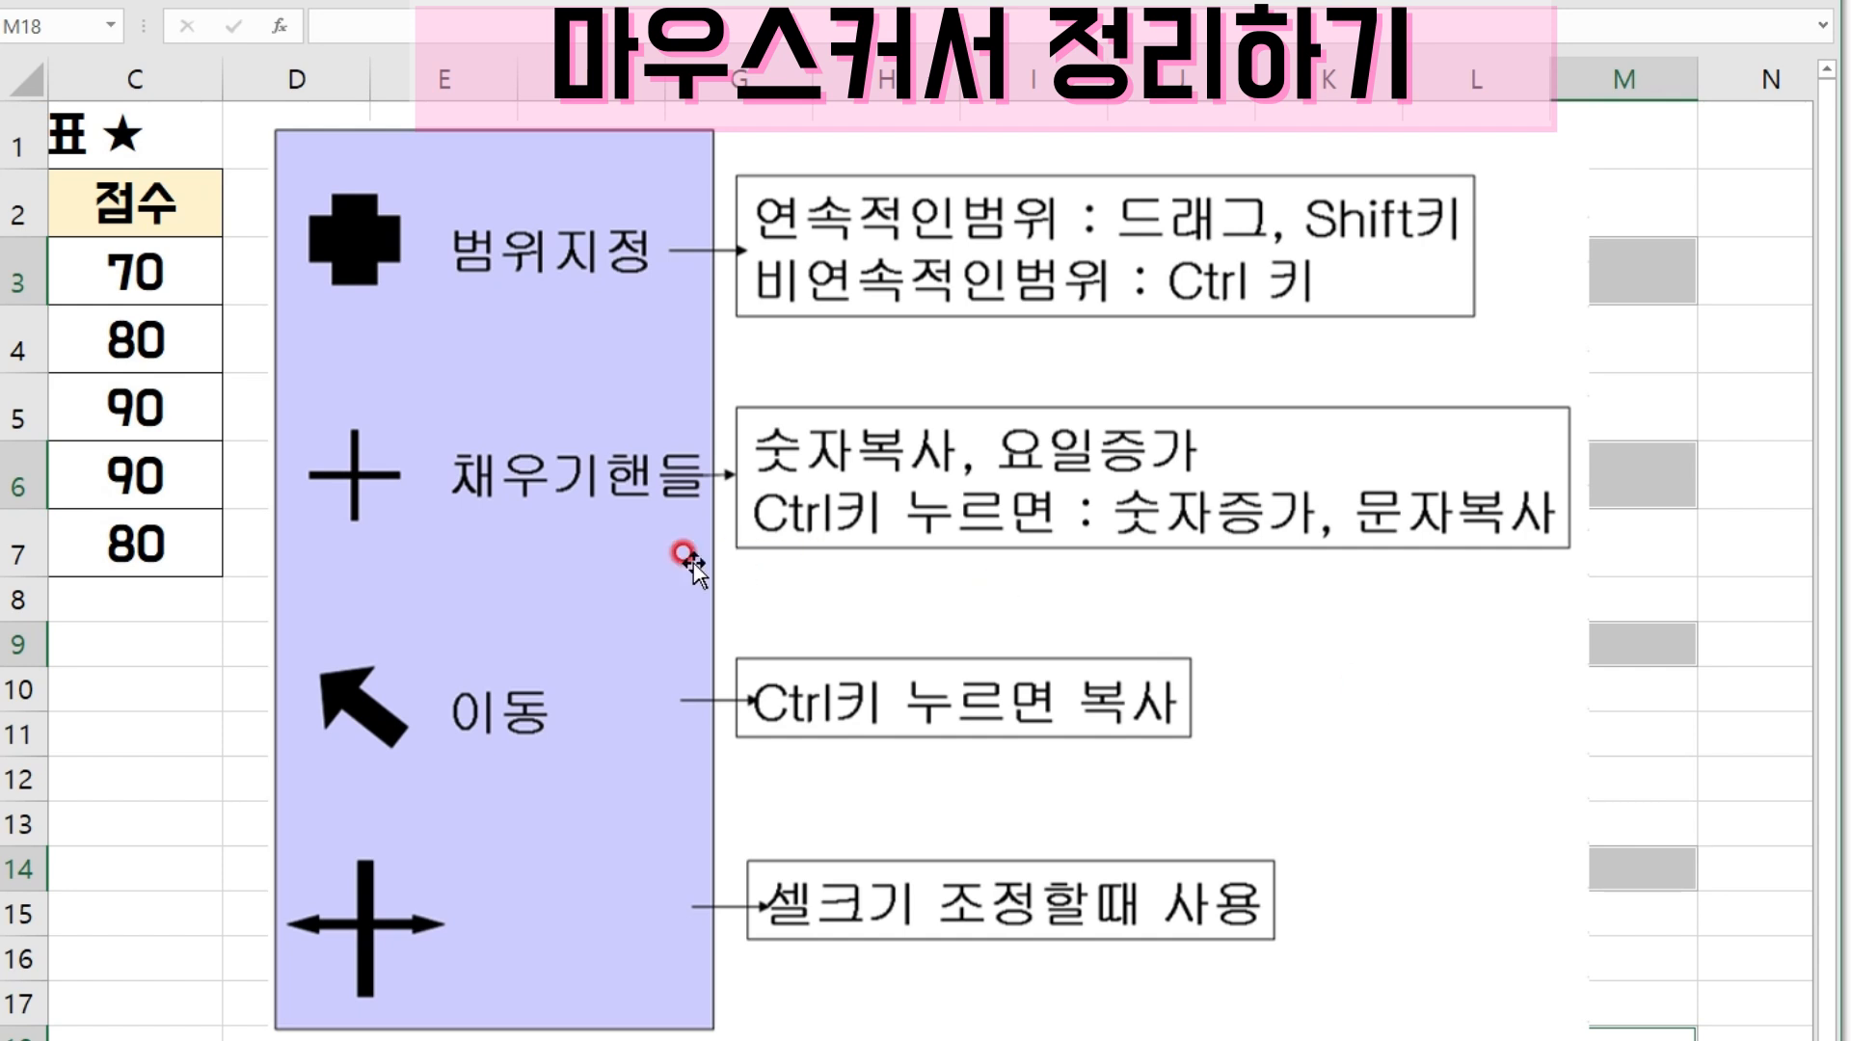
Enter 1 in cell M4 and fill it down to M11 as a number series increasing by one
left_click(1660, 333)
left_click_drag(1696, 374, 1698, 376)
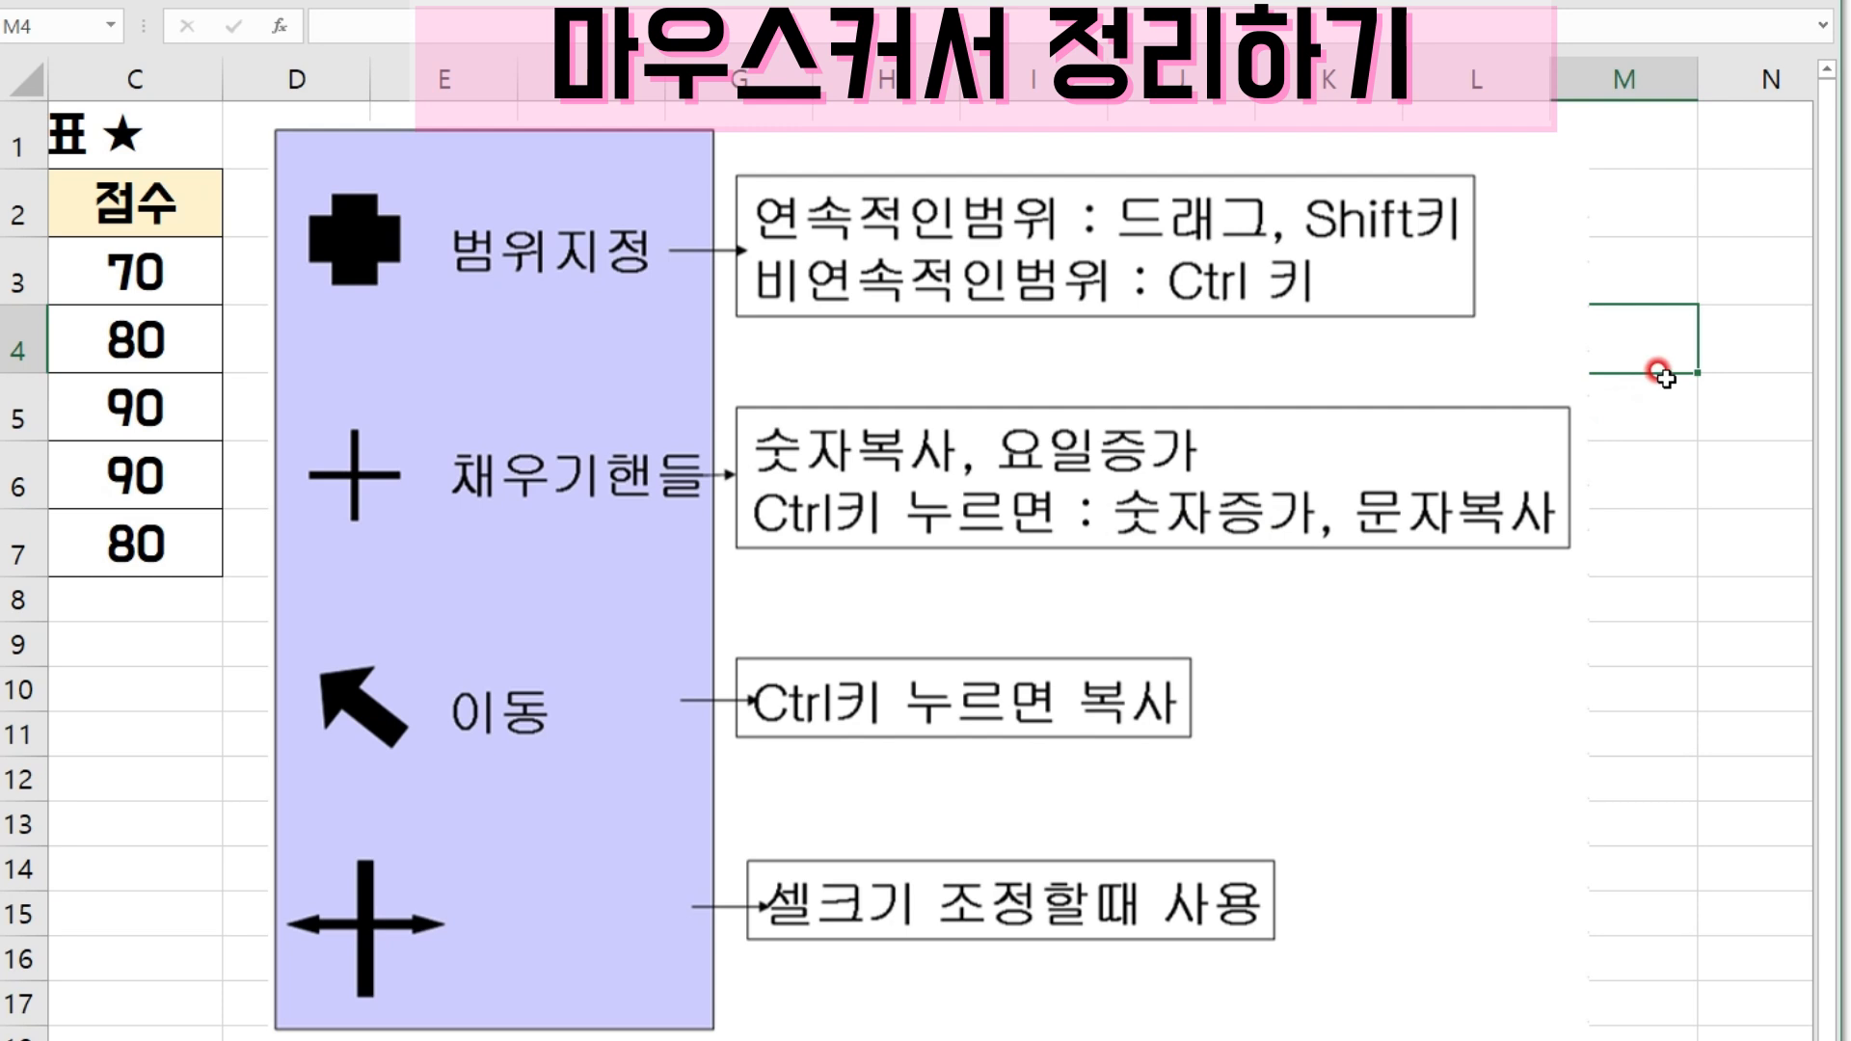
type("1")
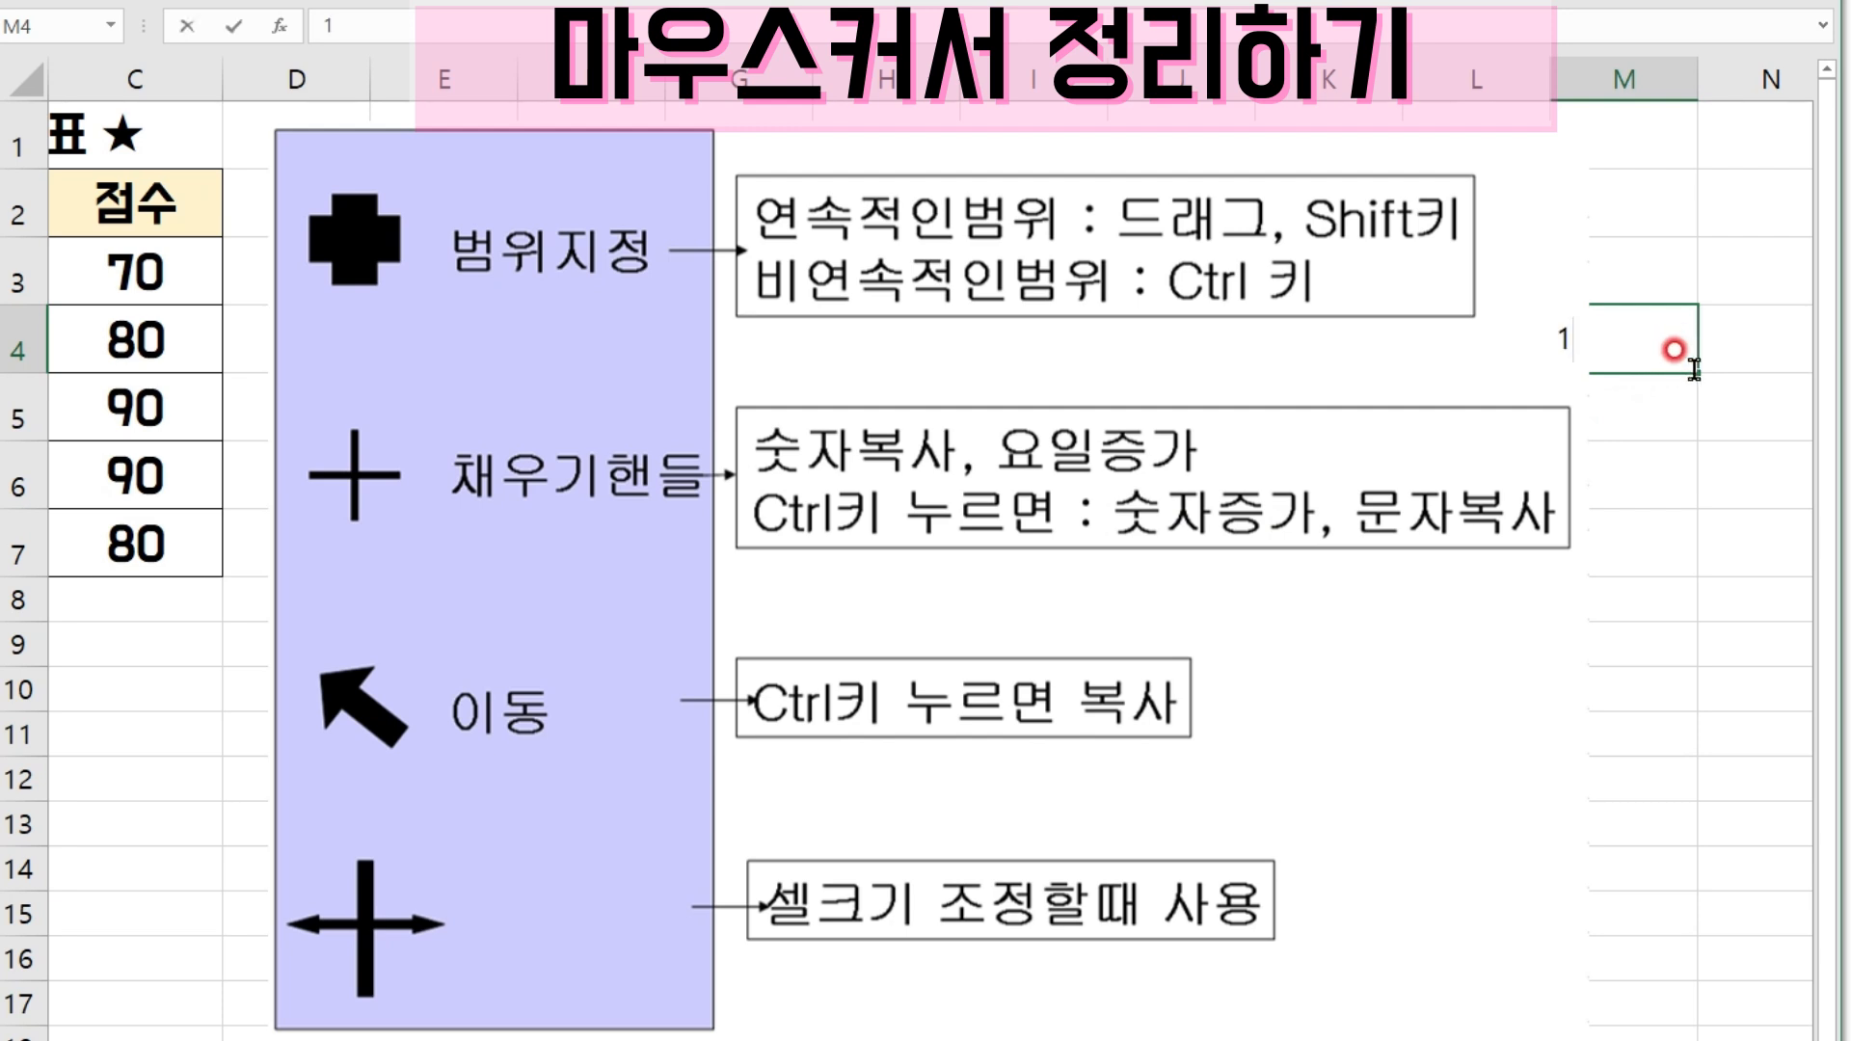
key("Return")
left_click(1652, 339)
left_click_drag(1697, 371, 1667, 761)
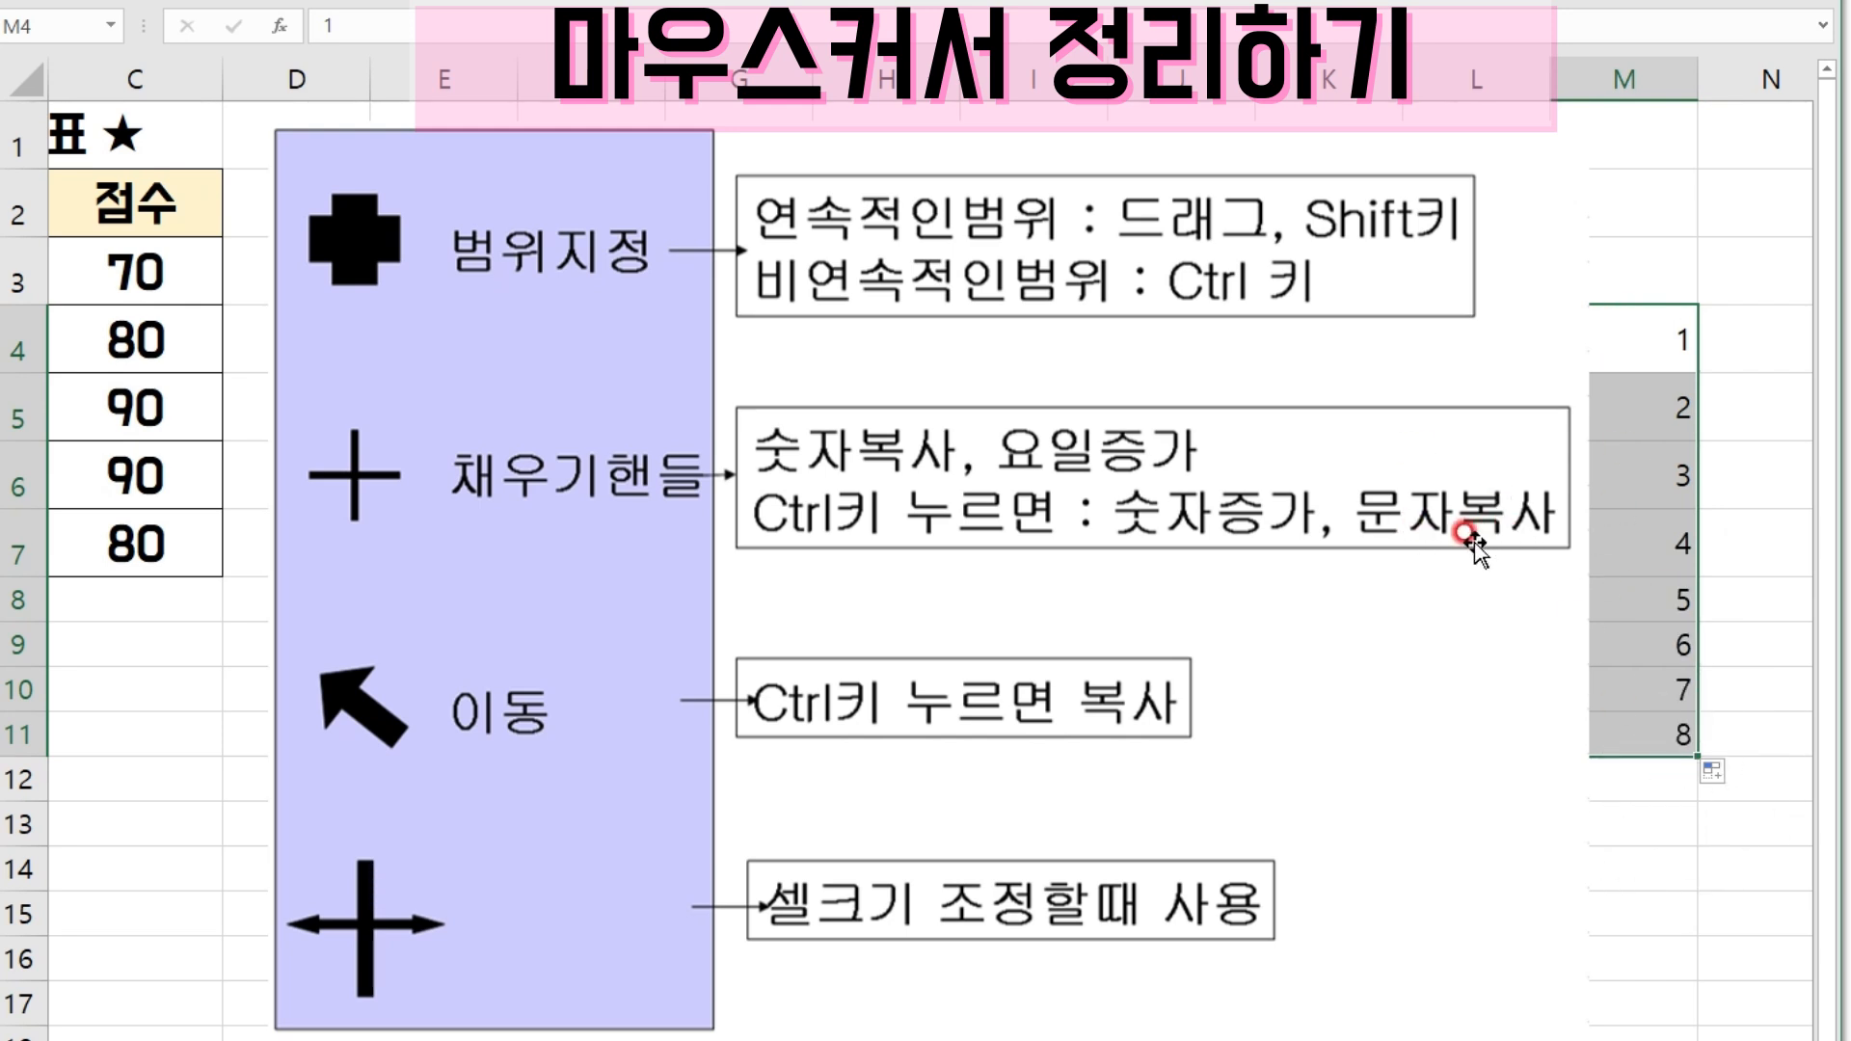
Move cells M4:M5 up to M2:M3 and copy them back down into M4:M5
left_click_drag(1648, 339, 1668, 449)
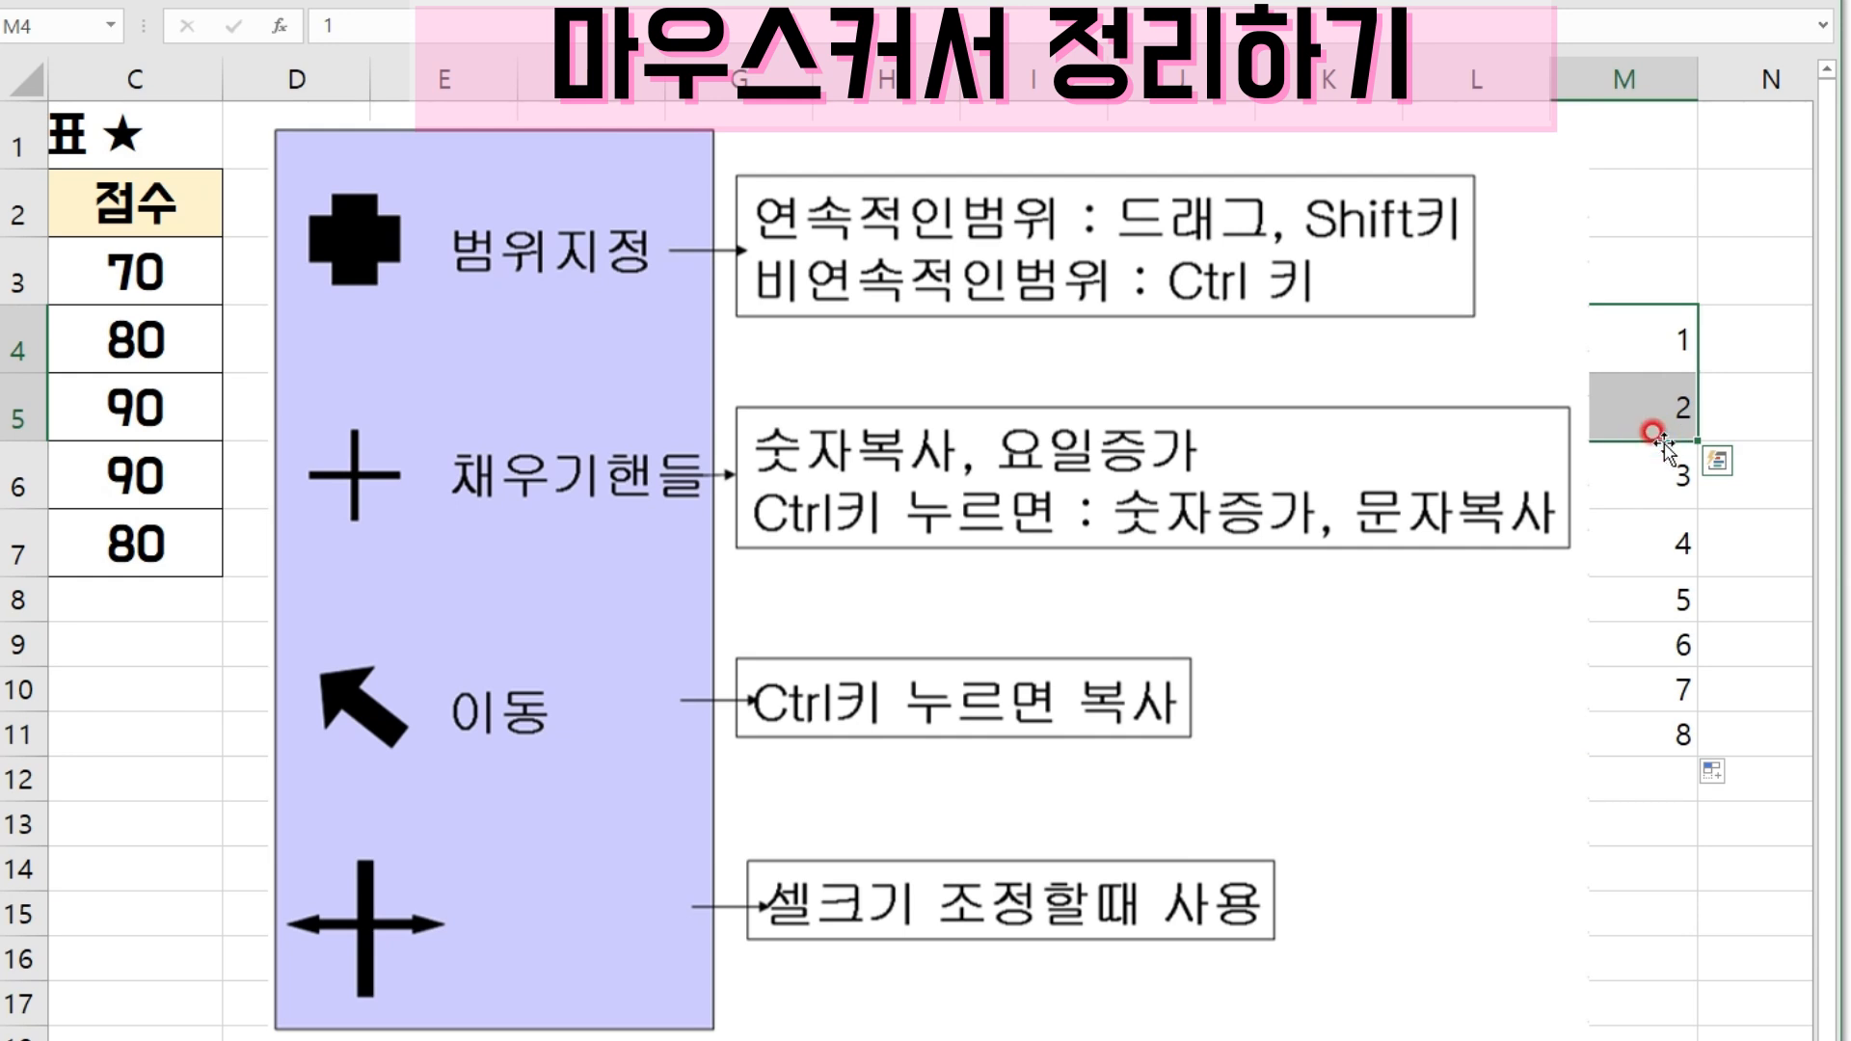
left_click_drag(1660, 439, 1665, 292)
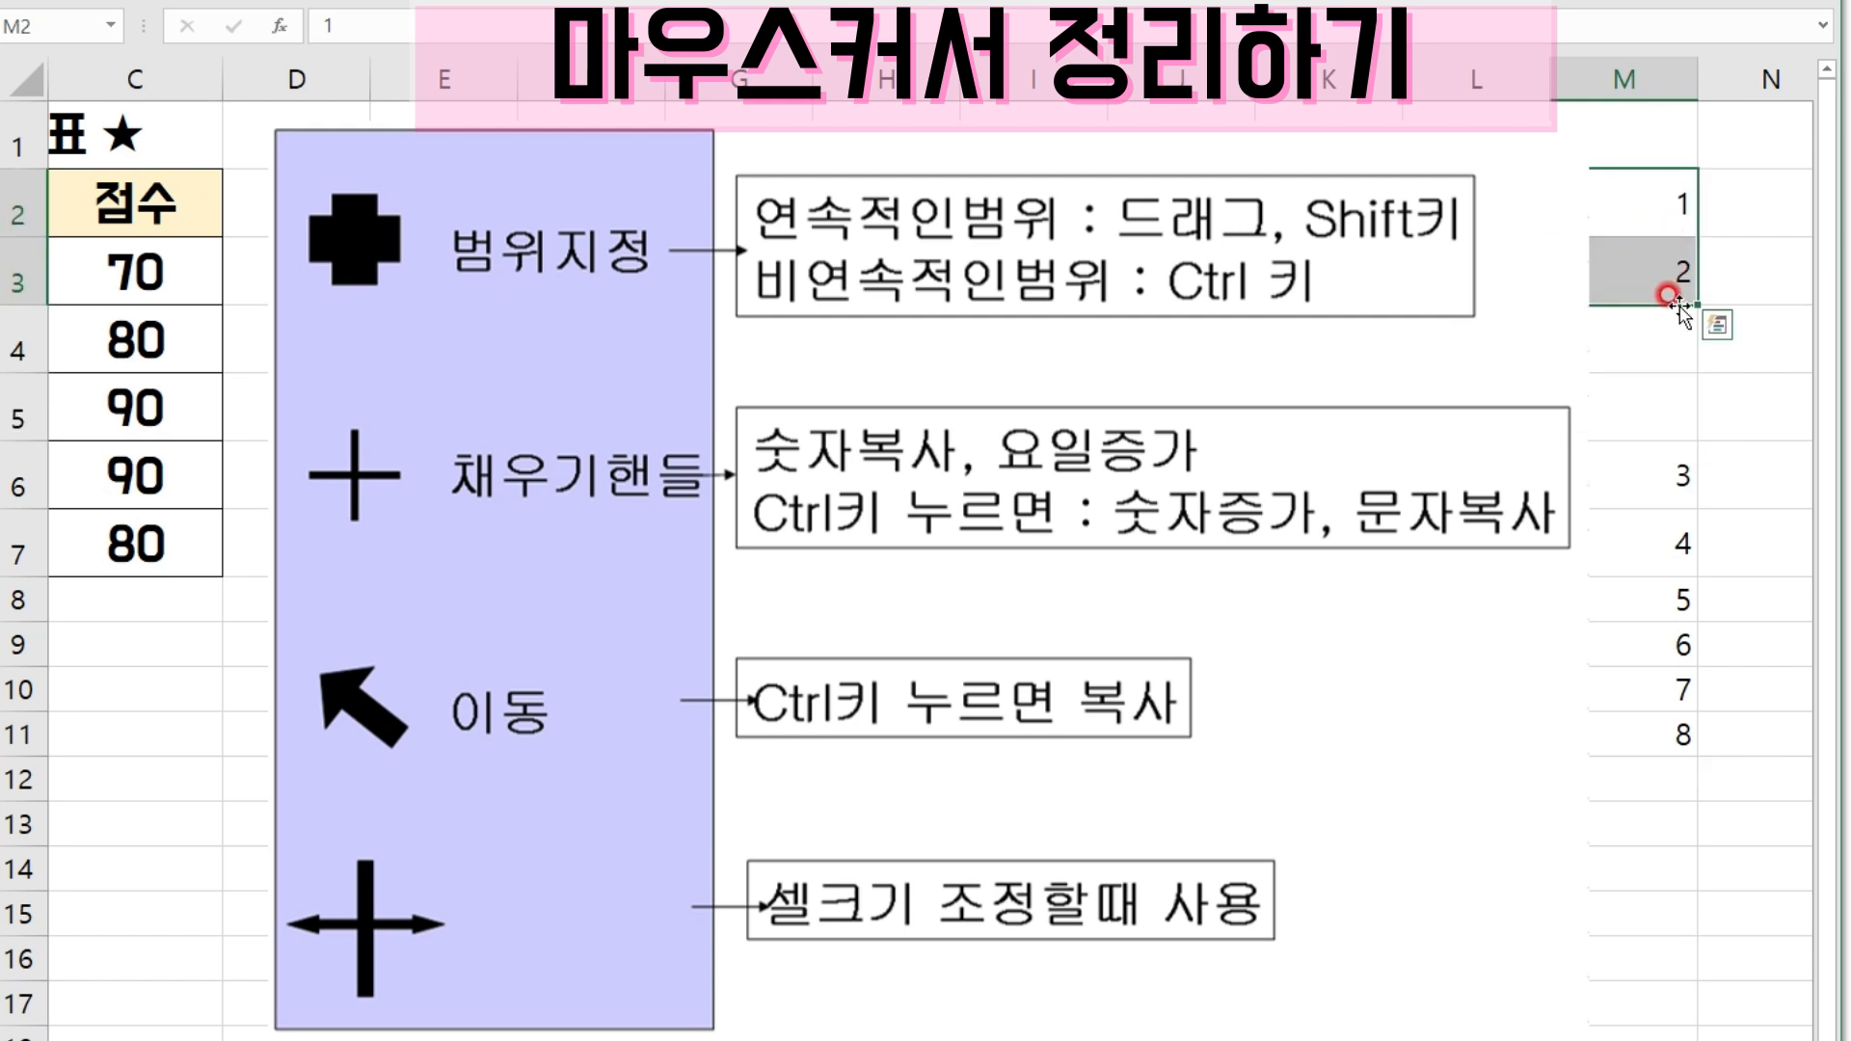
left_click_drag(1677, 306, 1664, 409, "ctrl")
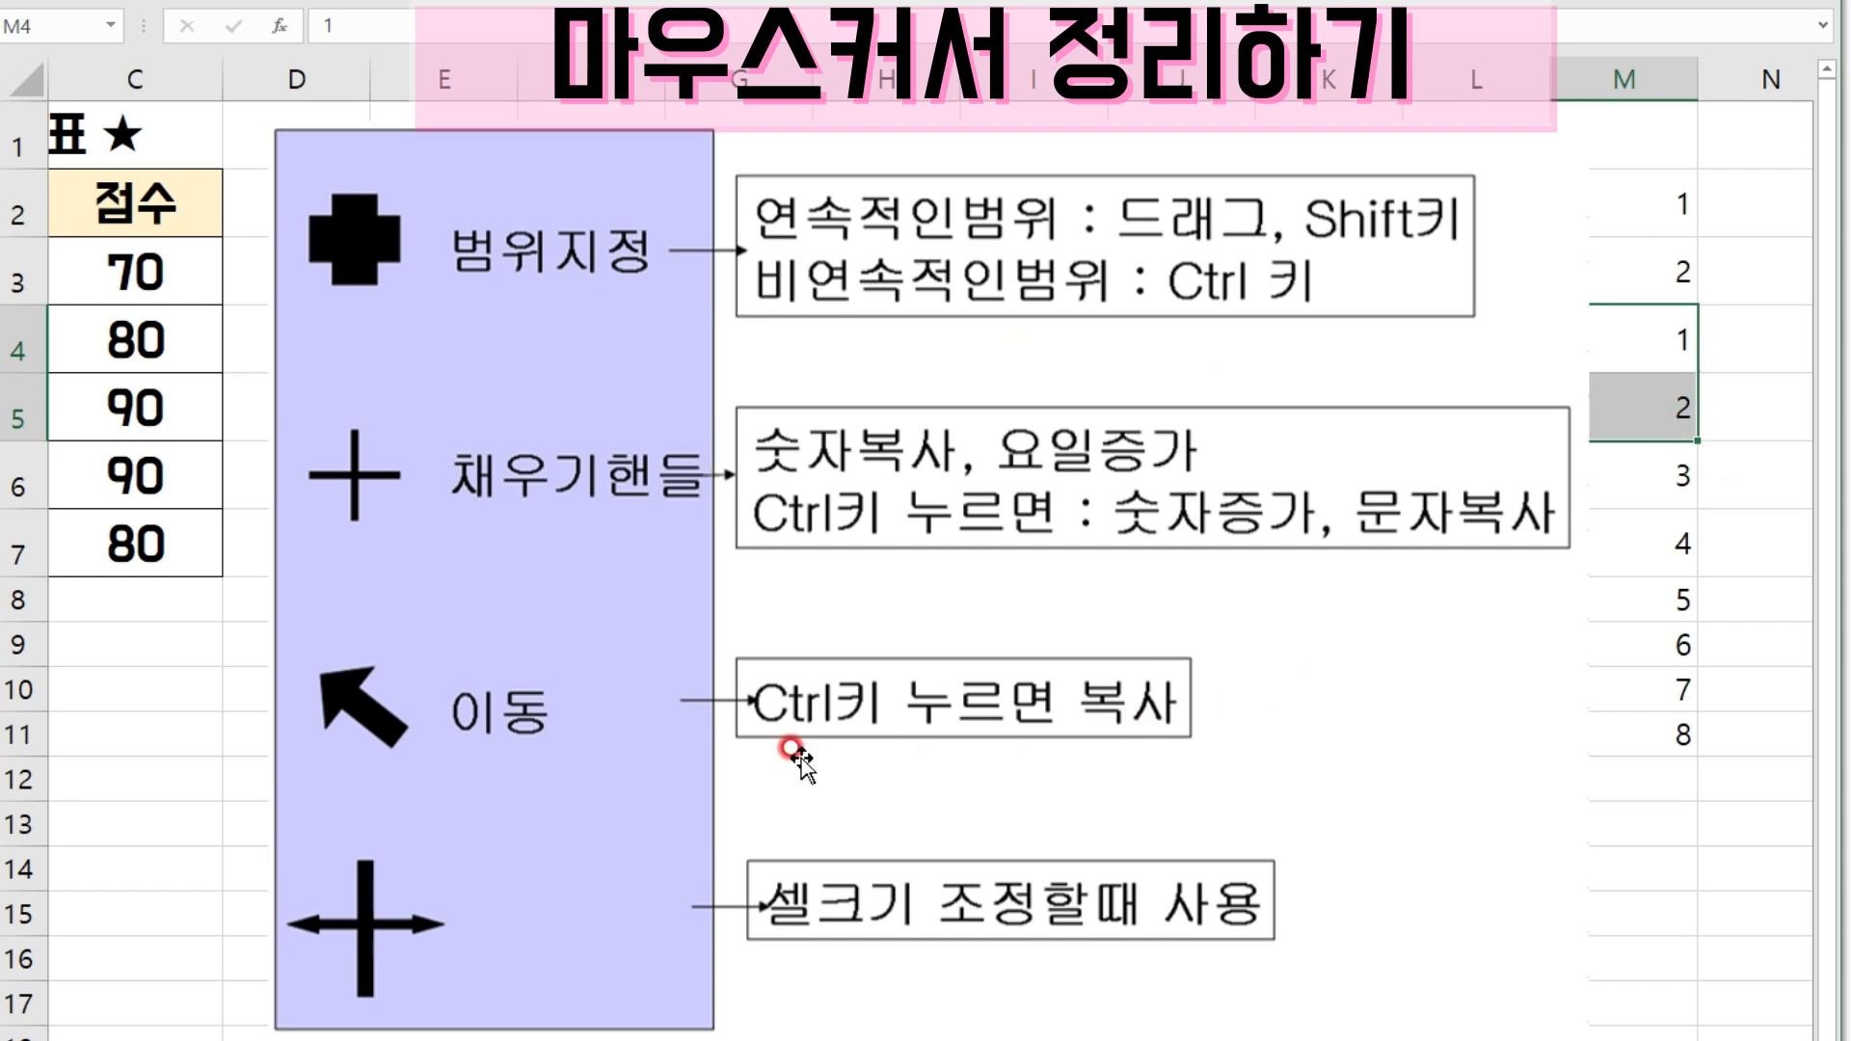
Narrow column D slightly and make row 2 slightly taller, both freehand
left_click(286, 77)
key("Right")
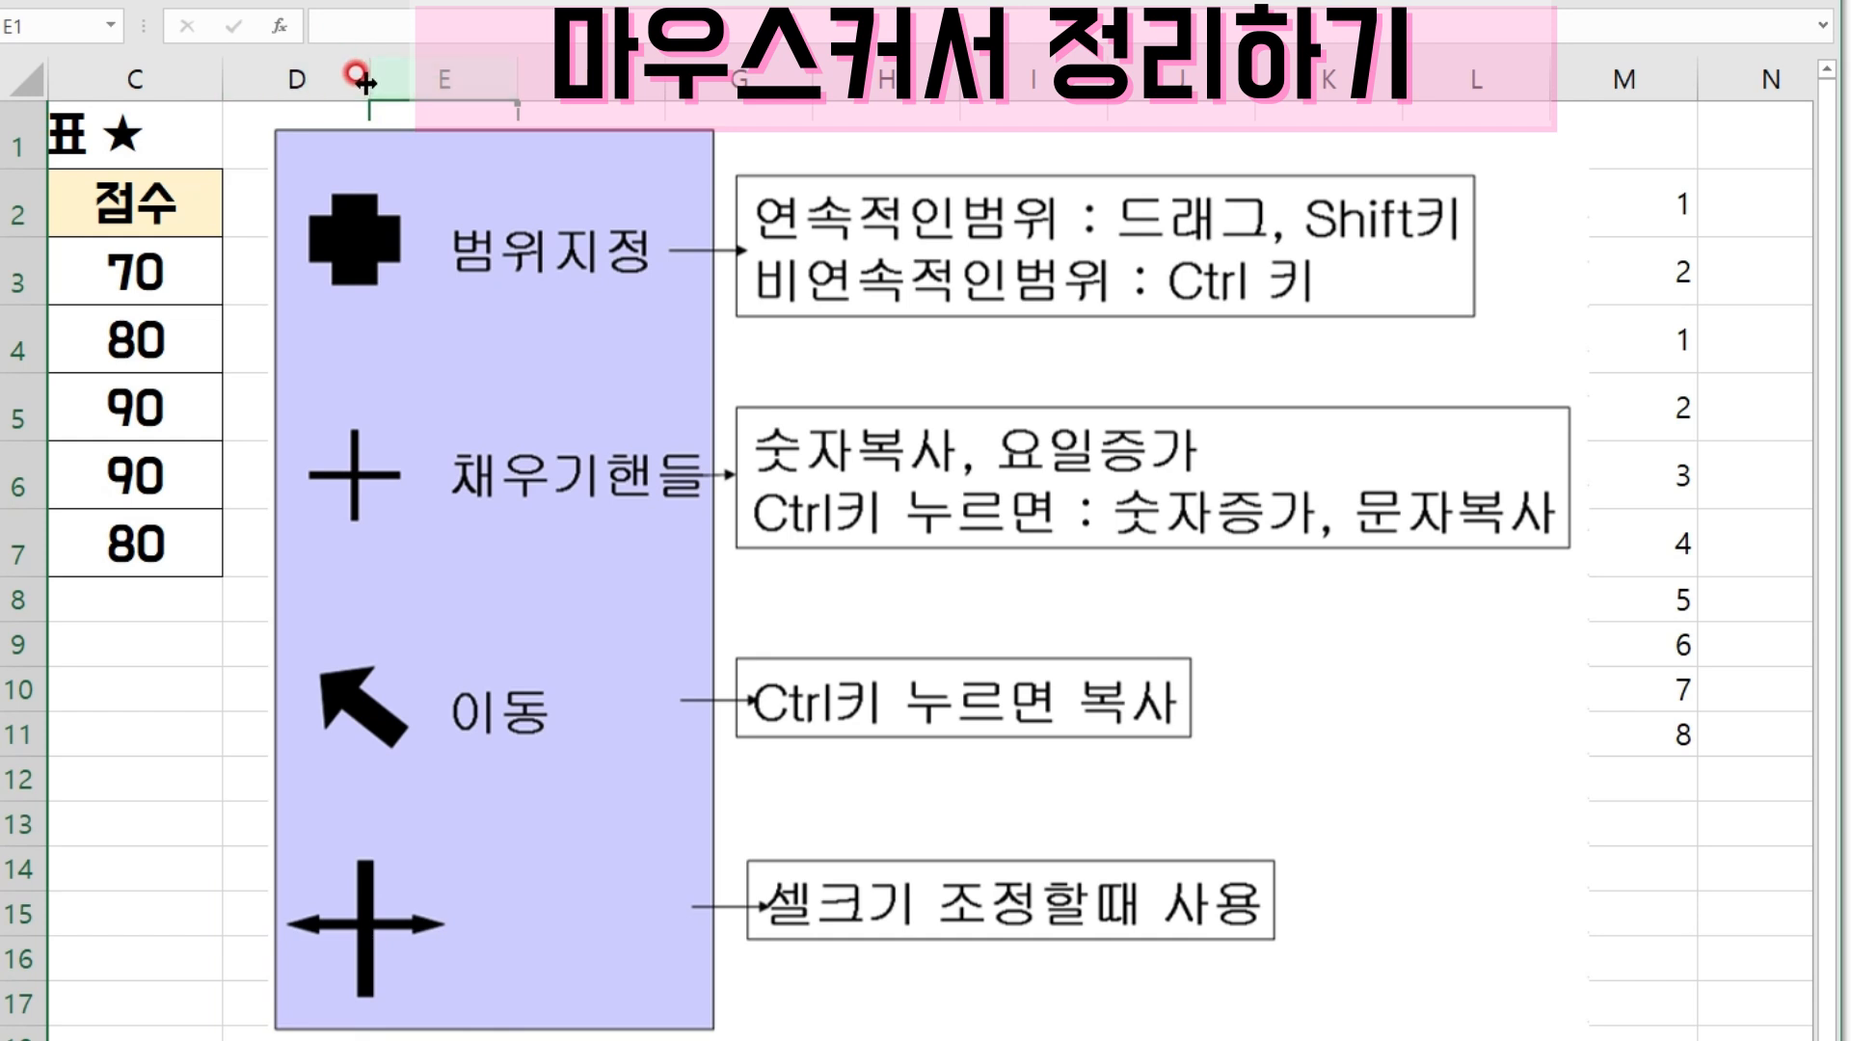
mouse_move(365, 79)
left_mouse_down()
mouse_move(417, 77)
mouse_move(349, 79)
left_mouse_up()
left_click(14, 198)
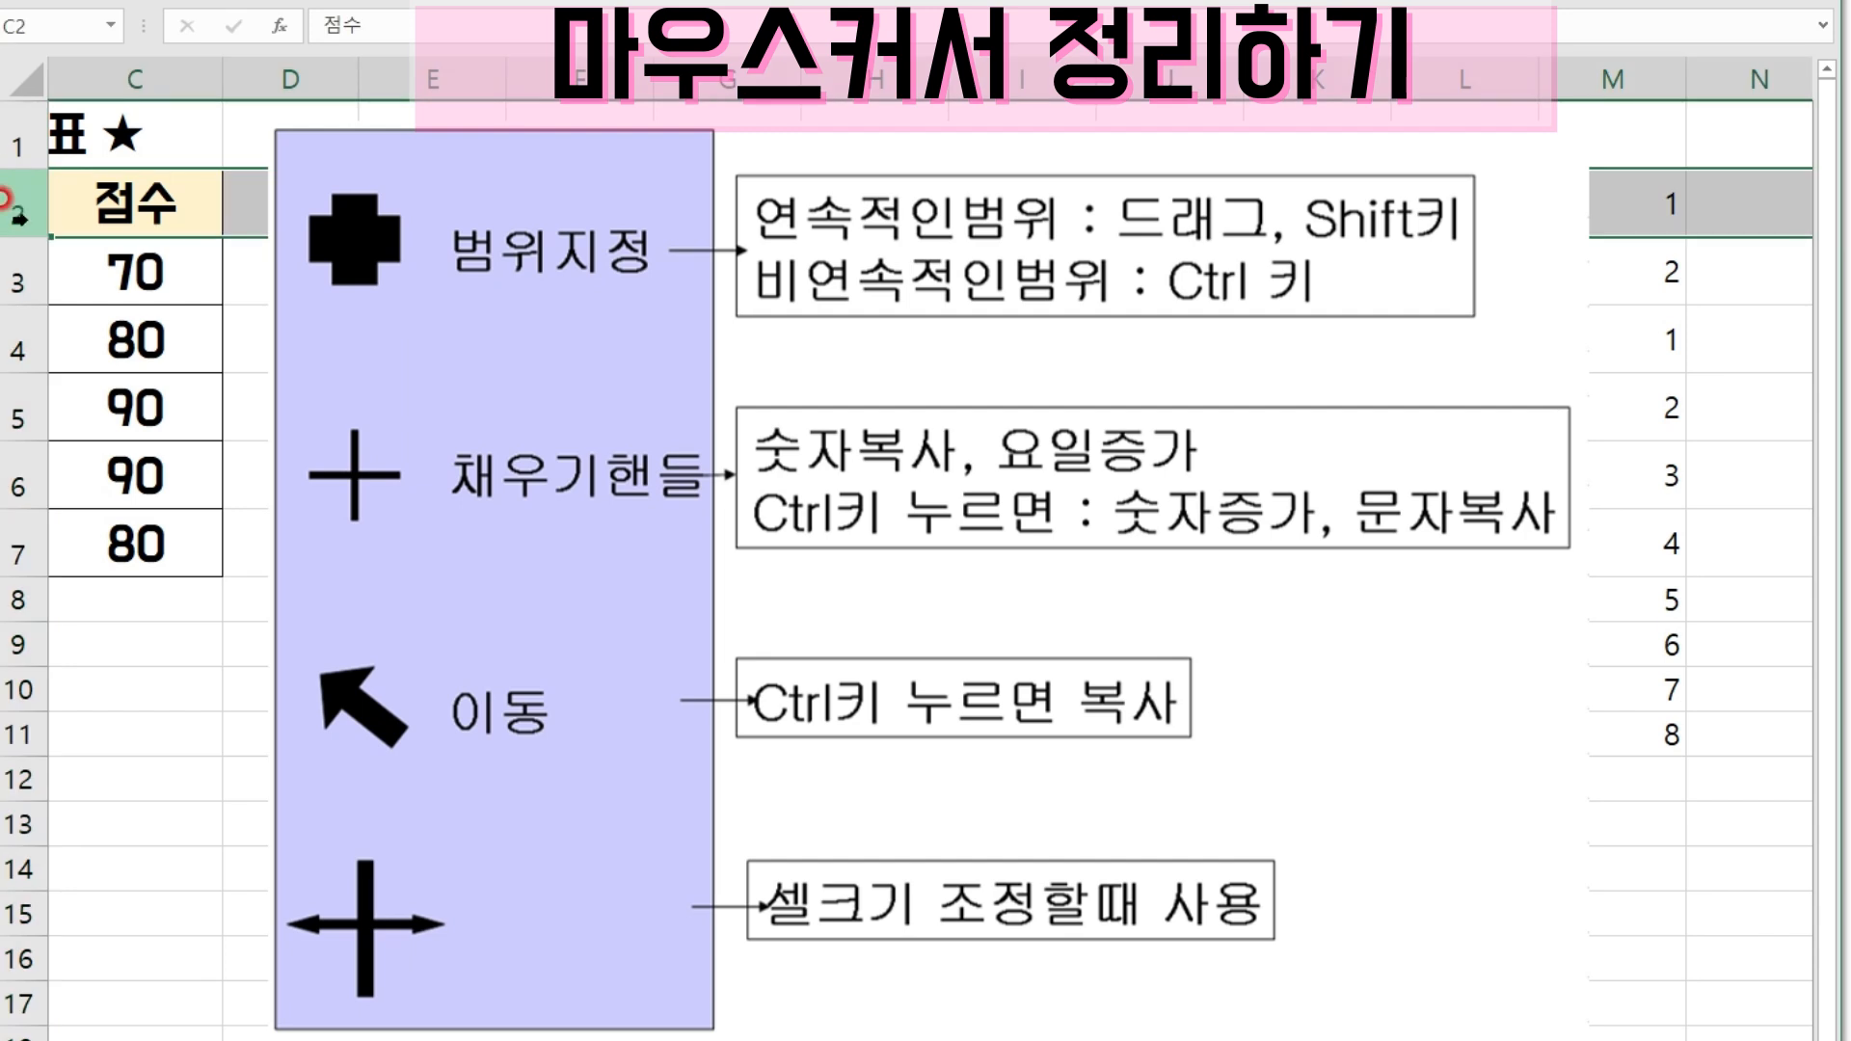
mouse_move(26, 231)
left_mouse_down()
mouse_move(13, 186)
mouse_move(16, 241)
mouse_move(38, 238)
left_mouse_up()
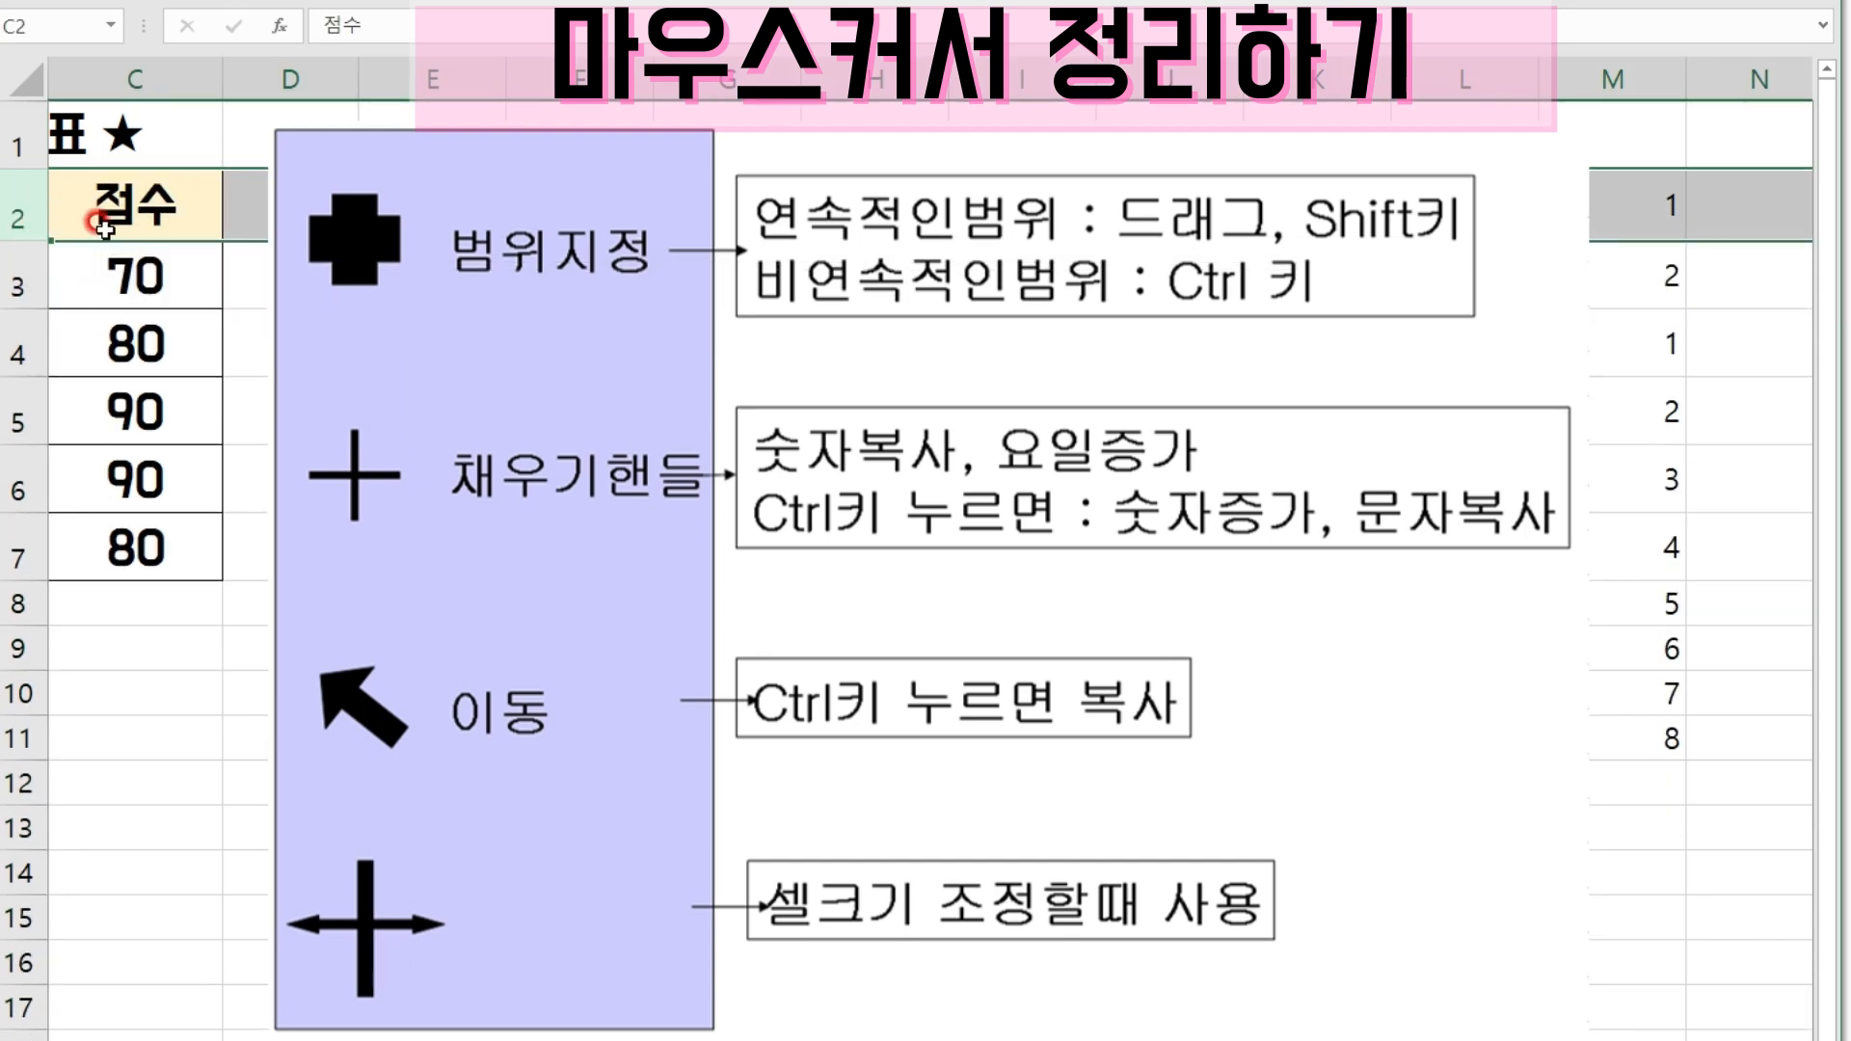